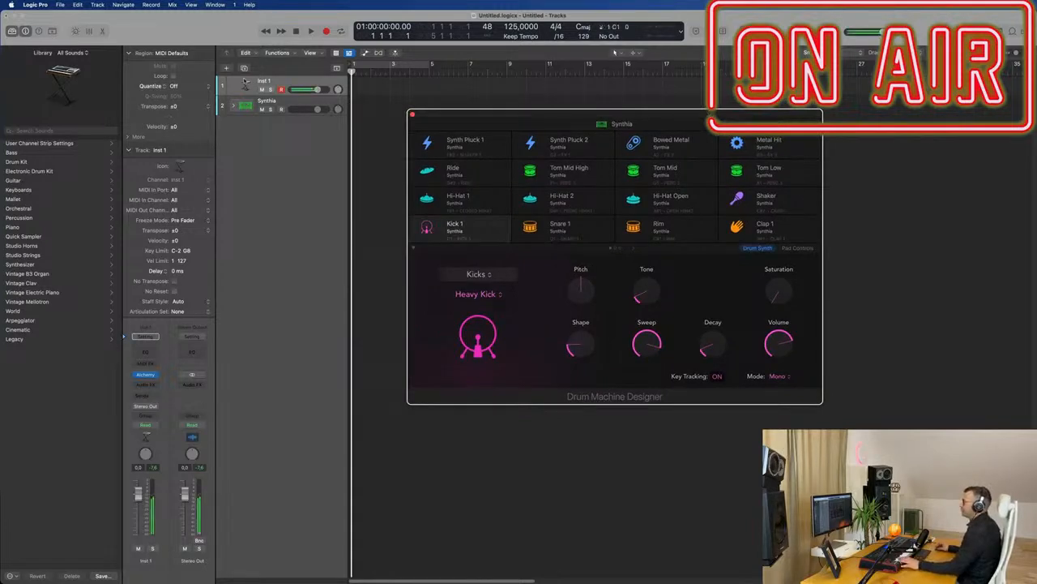
Expand the Synthia drum machine track stack and record a short kick pattern on the Kick 1 track
click(290, 106)
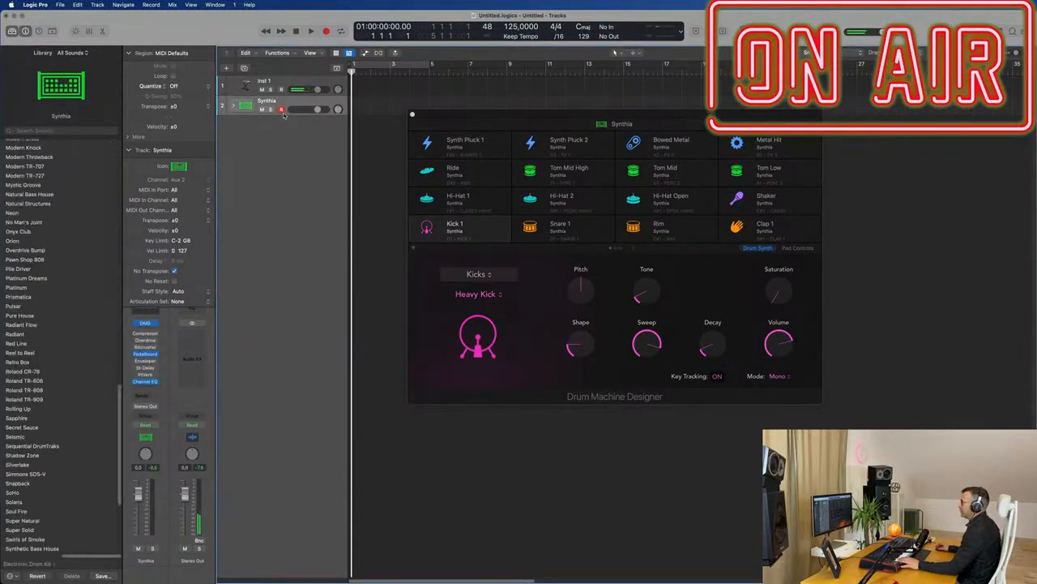
click(234, 106)
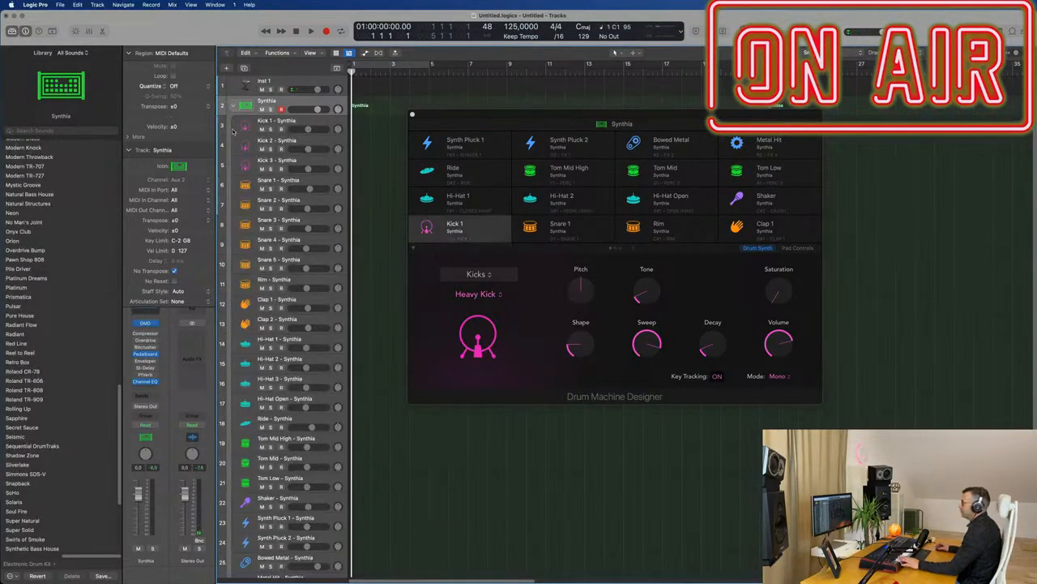
click(298, 126)
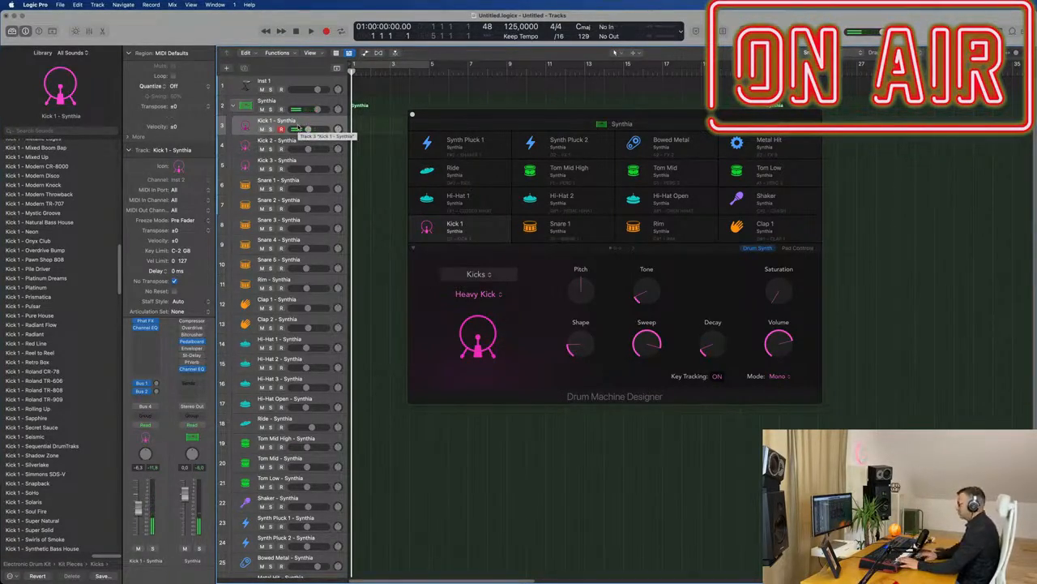
key(r)
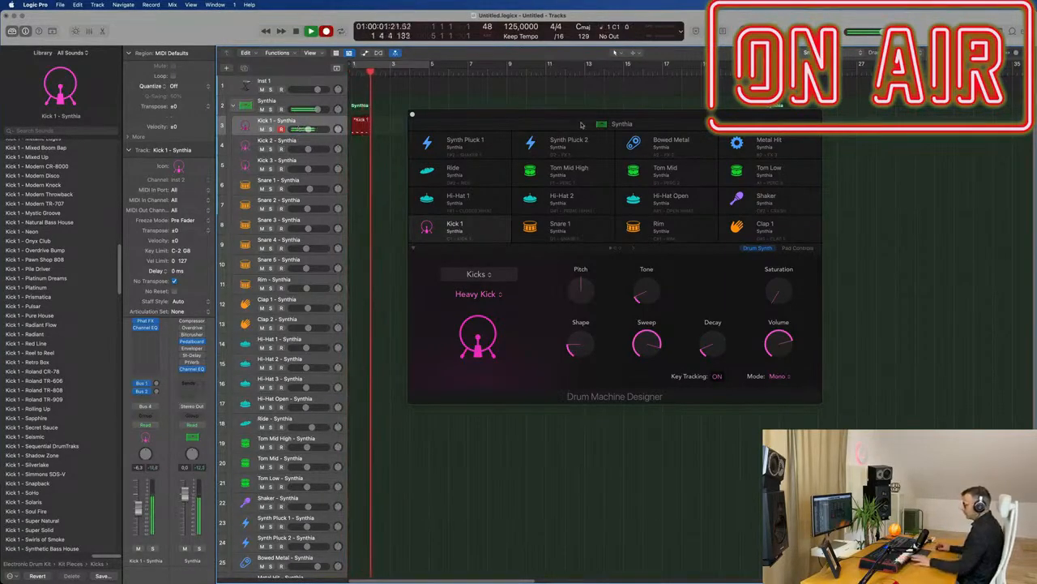
key(space)
Open the recorded kick region in the Piano Roll and lengthen its first note to 0 0 2 0
drag(569, 115, 1028, 132)
double_click(361, 121)
key(super+a)
key(shift+super+a)
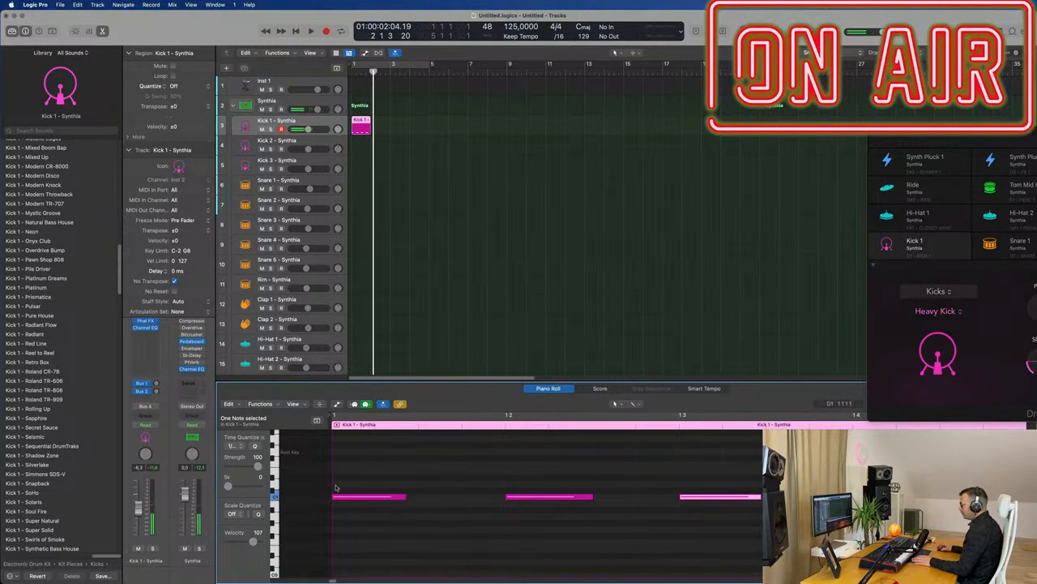
drag(407, 498, 418, 497)
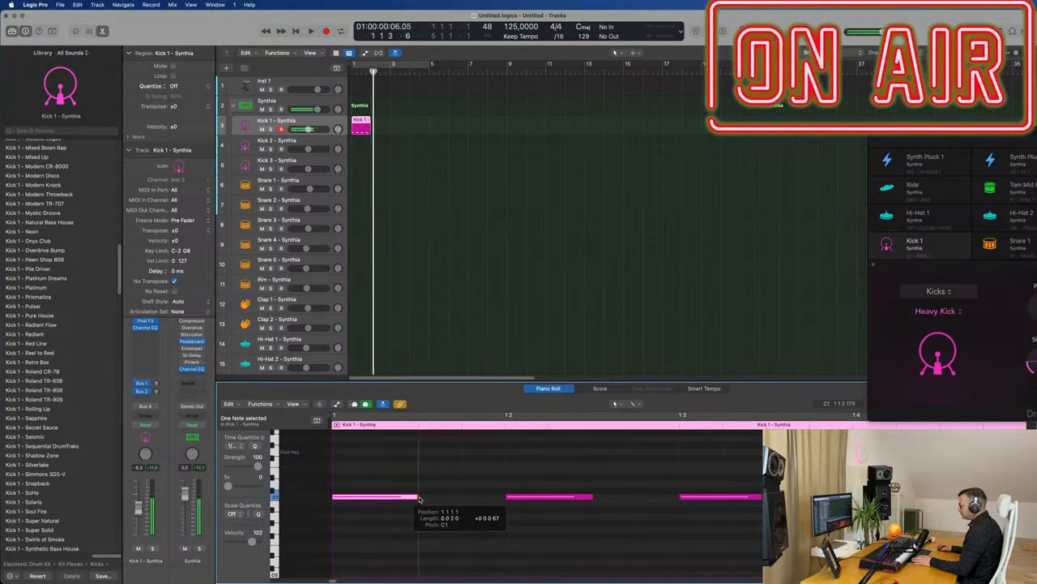
Repeat the kick region until it fills bars 1 to 4, and enable cycling over those bars
drag(949, 139, 564, 143)
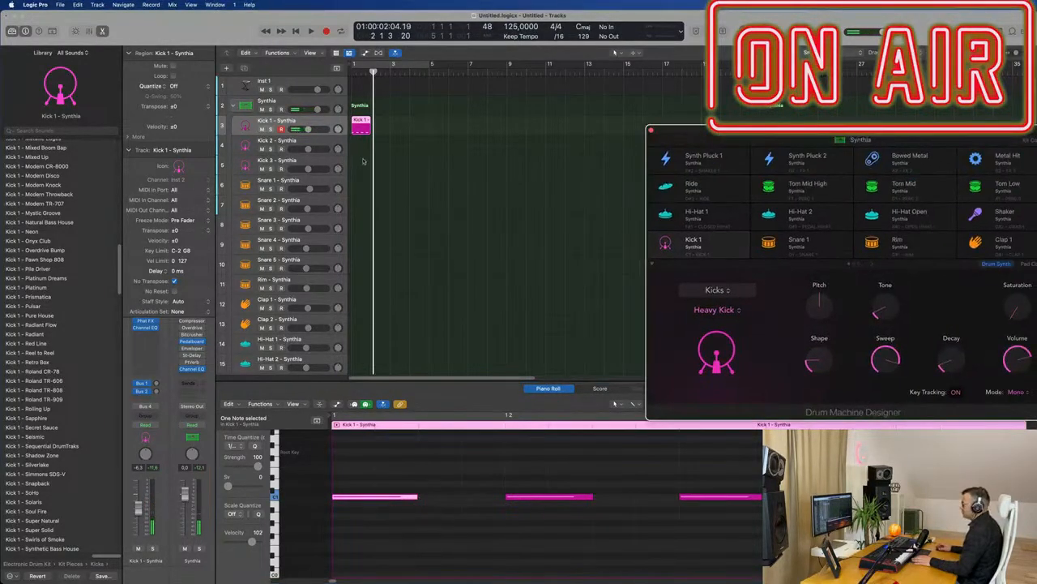
click(368, 122)
key(super+r)
key(super+r)
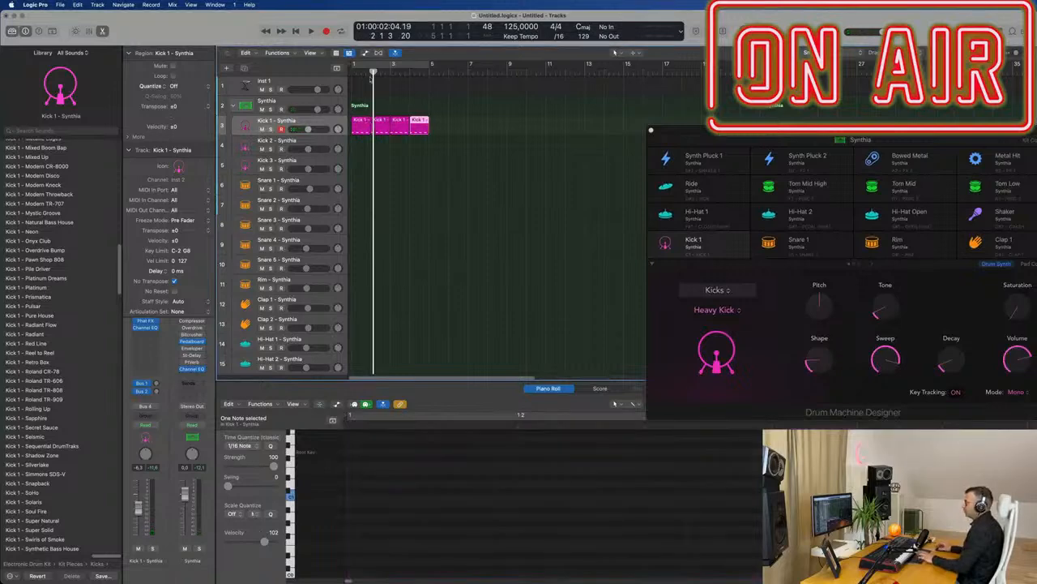
click(392, 65)
Play the kick loop with the drum machine window in view and try out the Heavy Kick's Pitch
drag(749, 138, 680, 105)
key(space)
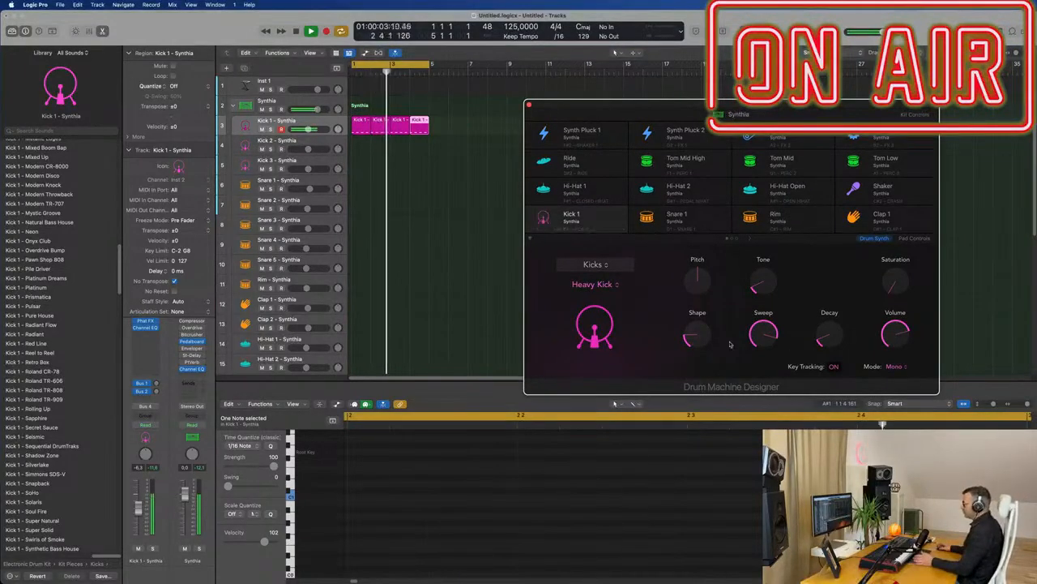
drag(670, 295, 604, 264)
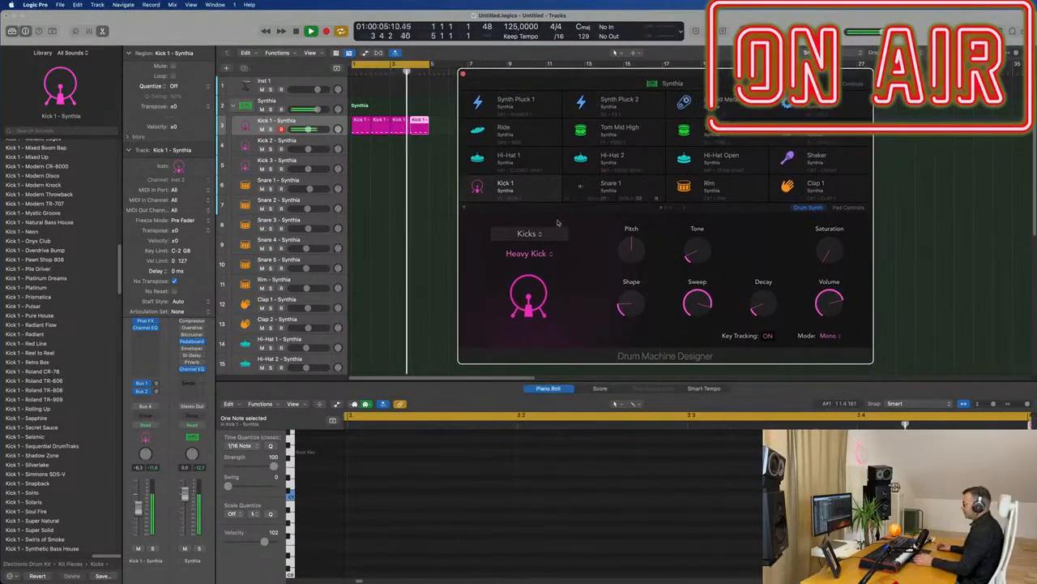
mouse_move(631, 250)
mouse_down()
mouse_move(636, 266)
mouse_move(647, 227)
mouse_move(648, 247)
mouse_up()
Try deleting all notes of the last kick region and restore them
click(500, 526)
key(super+a)
key(Delete)
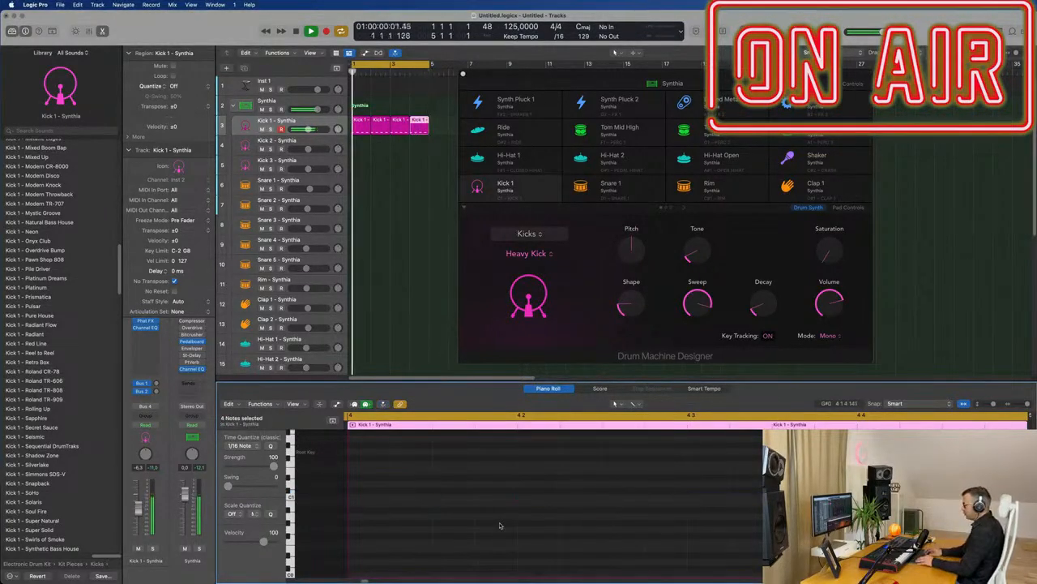
key(super+z)
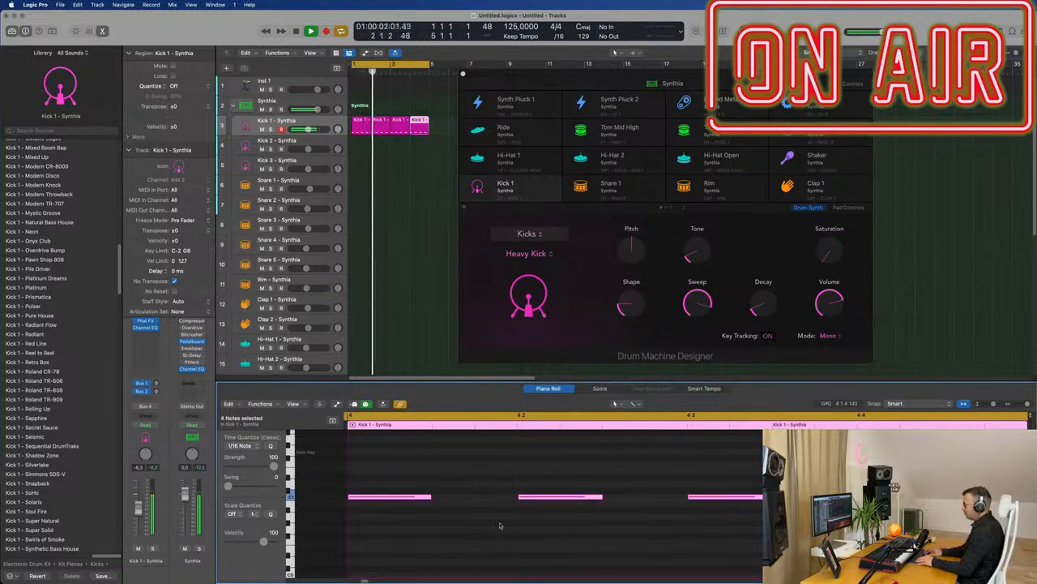
key(Delete)
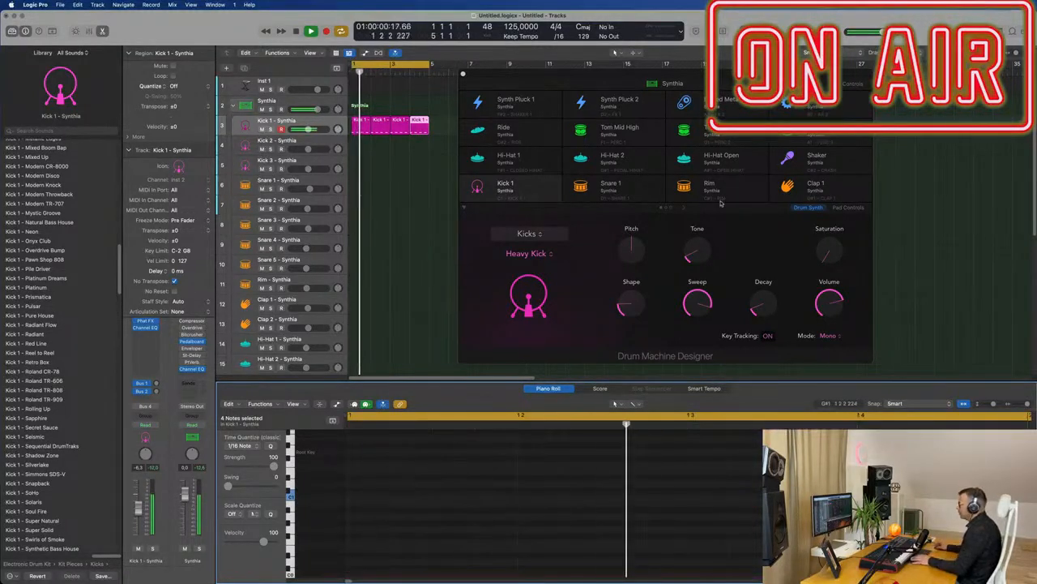
Raise the Heavy Kick's Tone and Shape slightly while the loop plays
mouse_move(688, 257)
mouse_move(688, 258)
mouse_down()
mouse_move(697, 211)
mouse_move(695, 244)
mouse_up()
drag(639, 313, 641, 260)
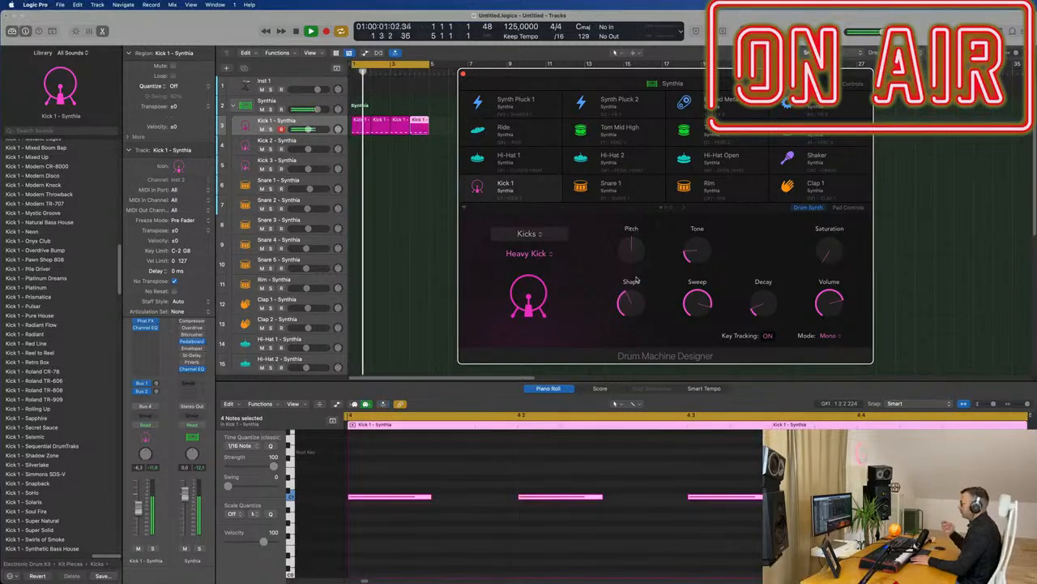
drag(628, 293, 626, 300)
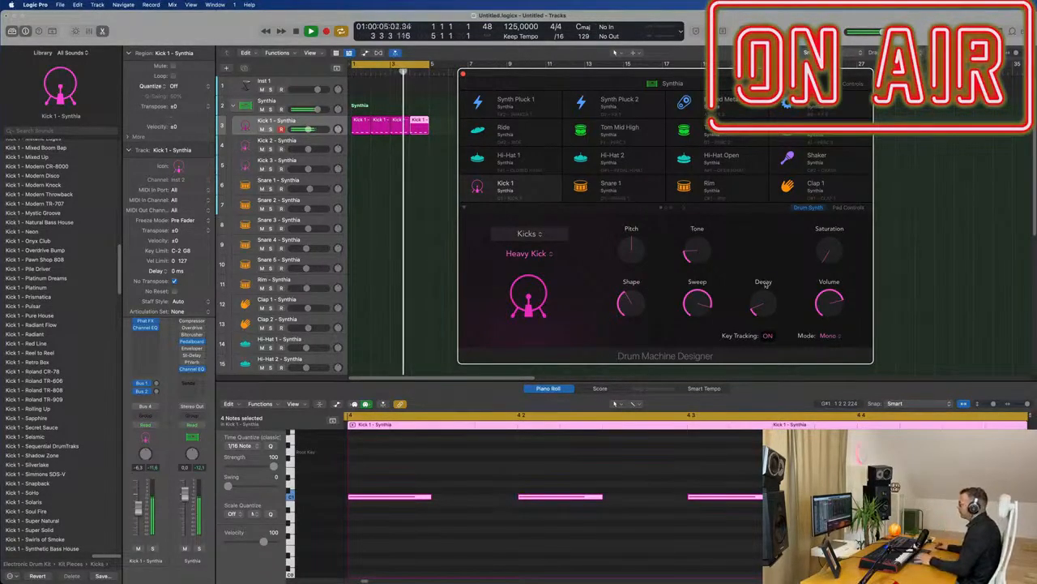
Raise the kick's Decay to 45.8% and add a small amount of Saturation, about 4%
drag(769, 256, 772, 234)
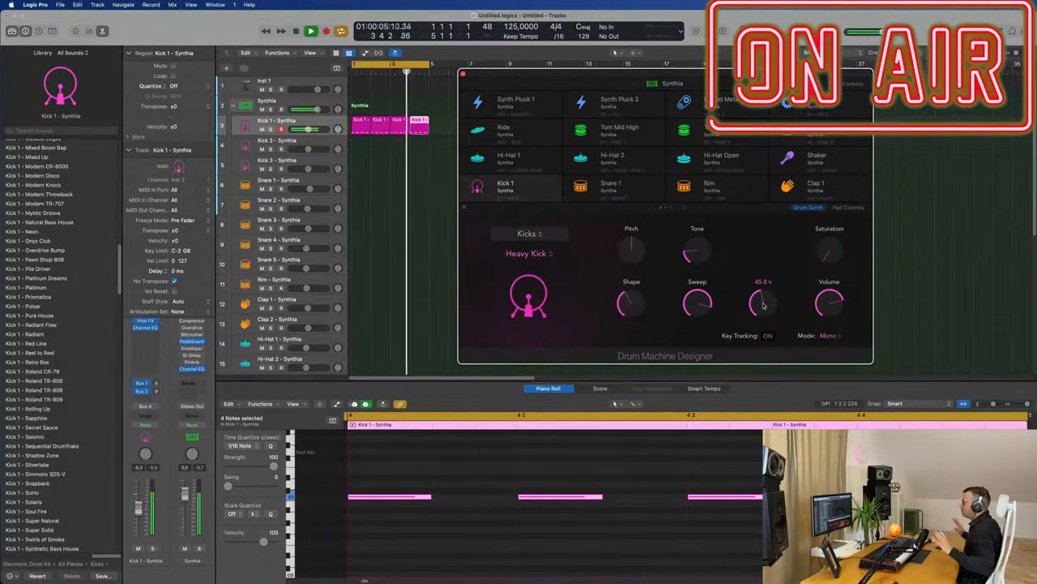
mouse_move(824, 251)
mouse_down()
mouse_move(824, 218)
mouse_move(827, 251)
mouse_up()
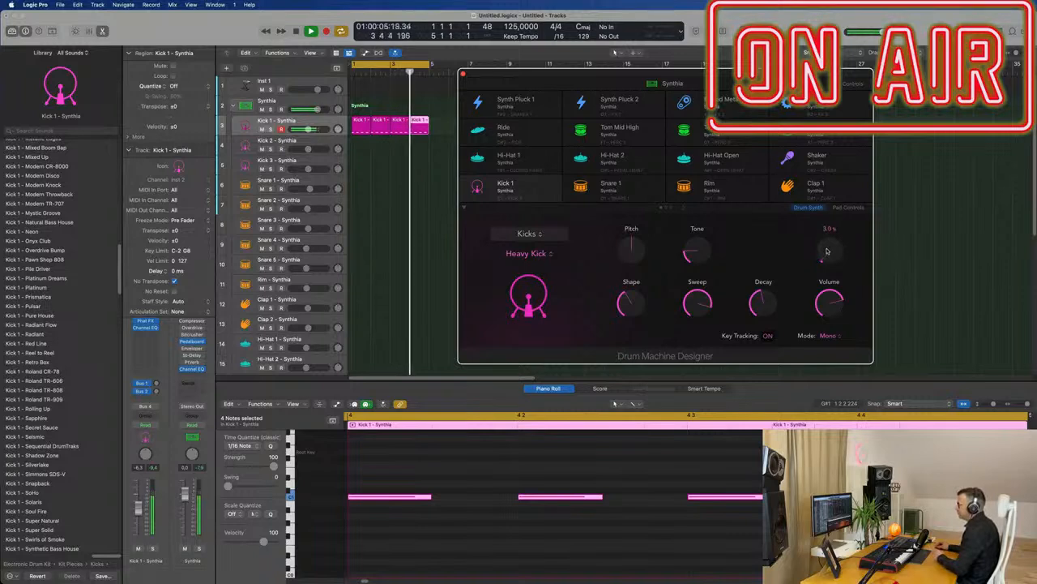
drag(827, 251, 829, 249)
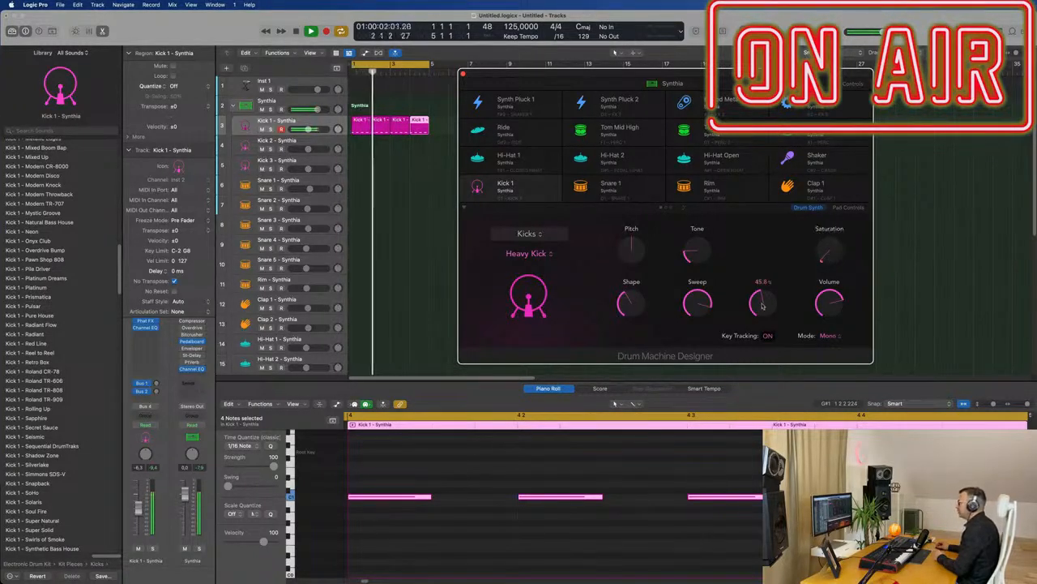
Shorten the kick's Decay to about 30%
mouse_move(761, 307)
mouse_down()
mouse_move(763, 321)
mouse_move(766, 308)
mouse_up()
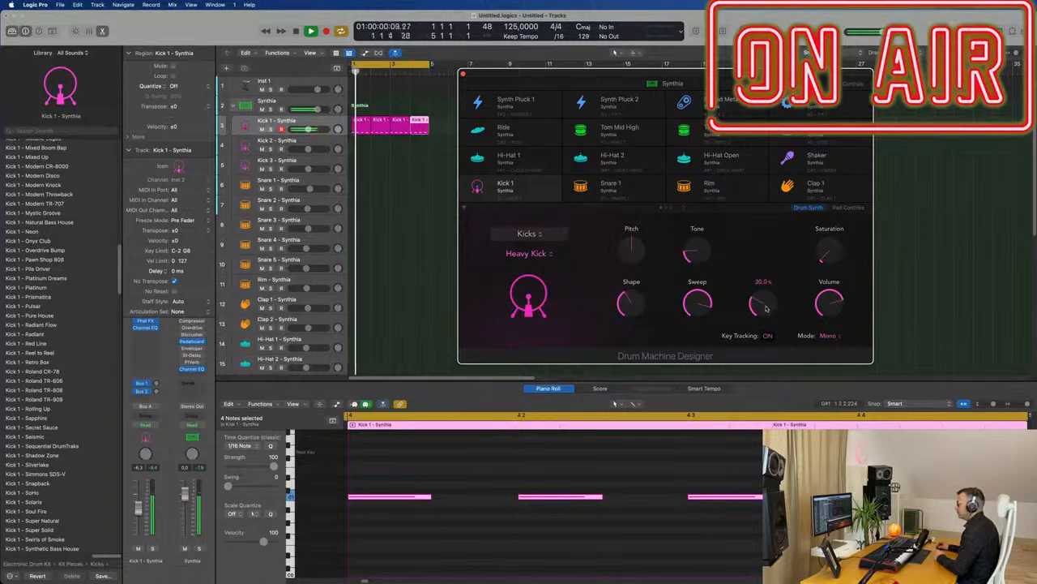
drag(766, 306, 766, 305)
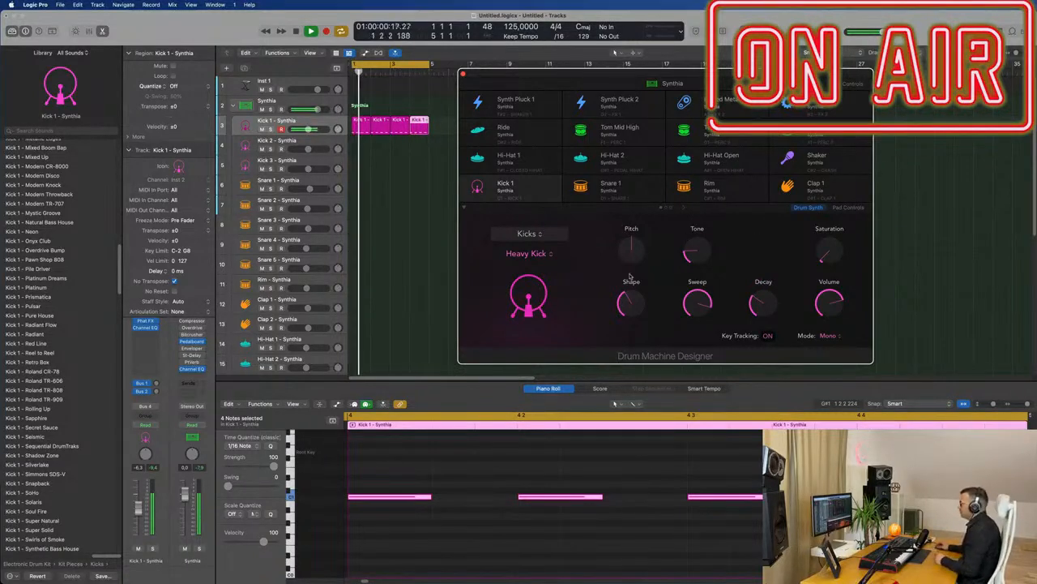
drag(695, 256, 695, 256)
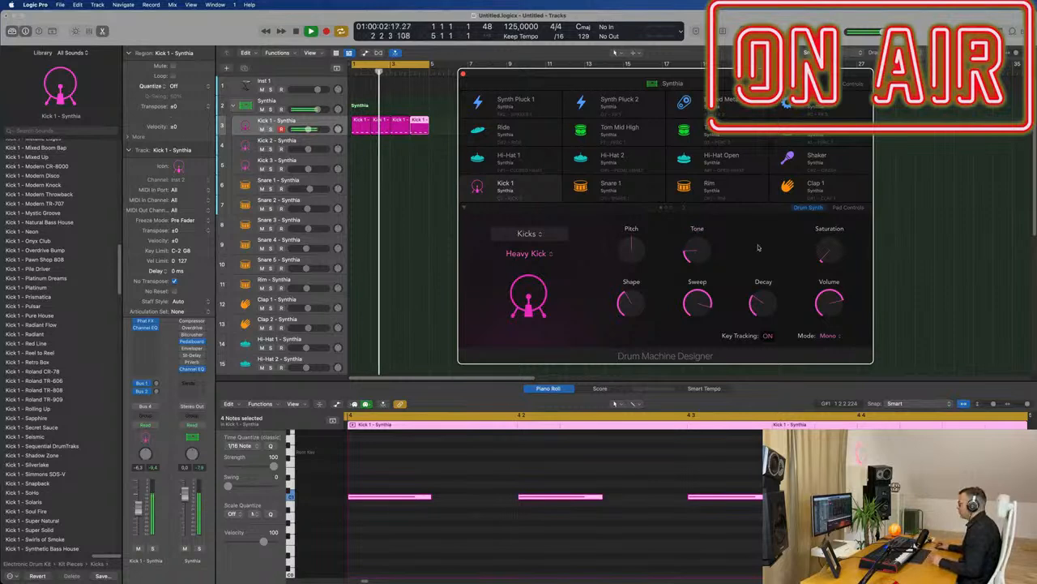
Copy the first kick region onto the Snare 1 track and delete its notes on beats 1 and 3
drag(696, 75, 767, 54)
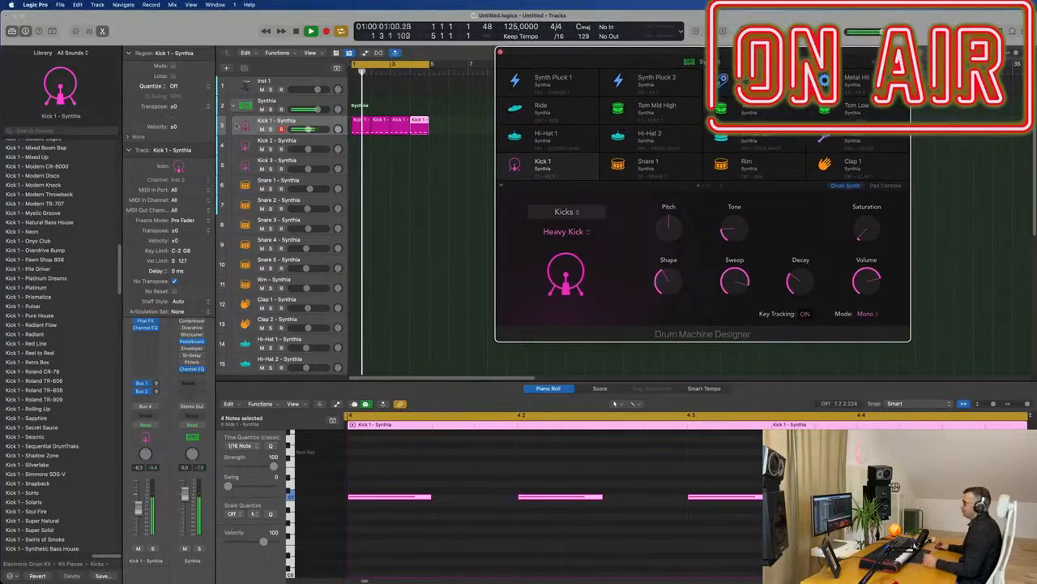
click(392, 199)
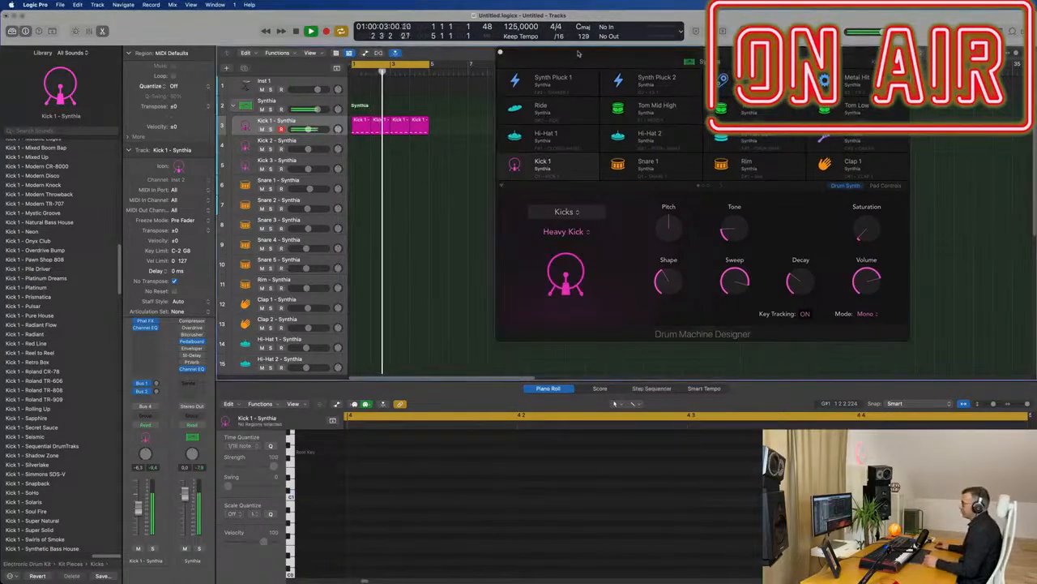
drag(569, 64, 767, 67)
click(361, 126)
drag(361, 126, 357, 188)
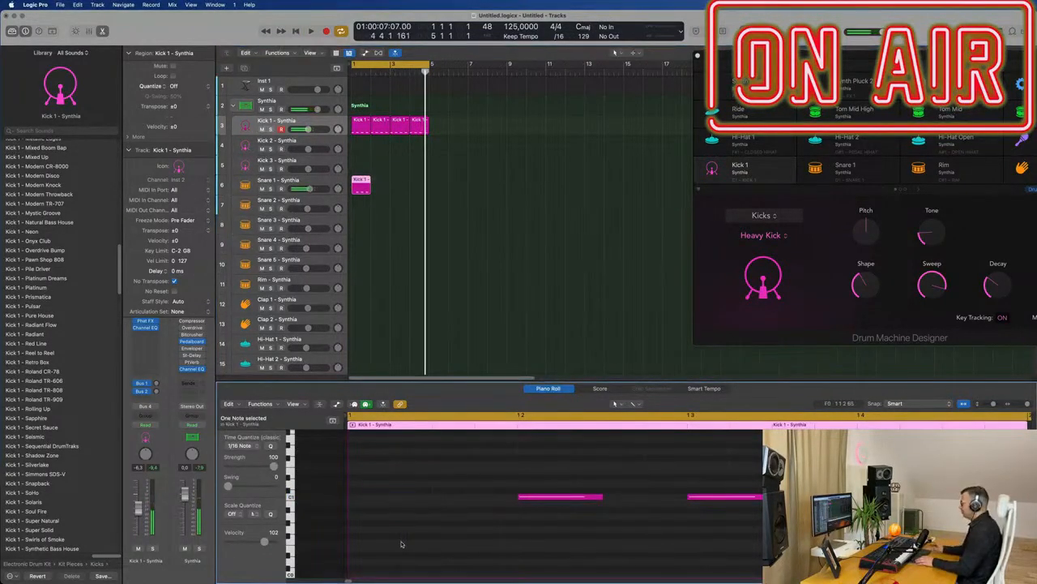
drag(689, 468, 730, 521)
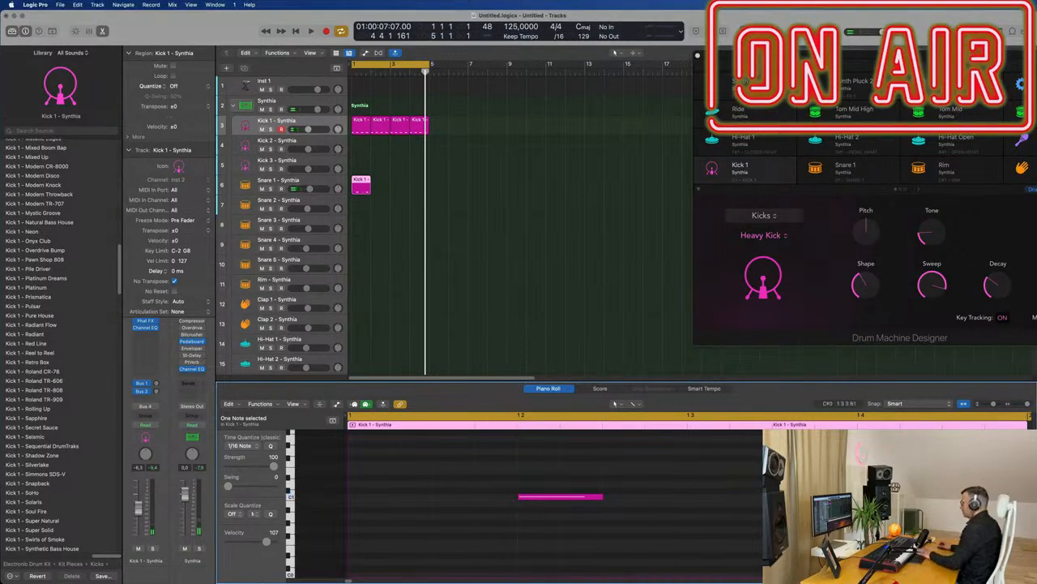
Repeat the Snare 1 region through bar 4 and select the Snare 1 track to listen from the start
drag(402, 180, 352, 197)
key(super+r)
key(space)
click(324, 193)
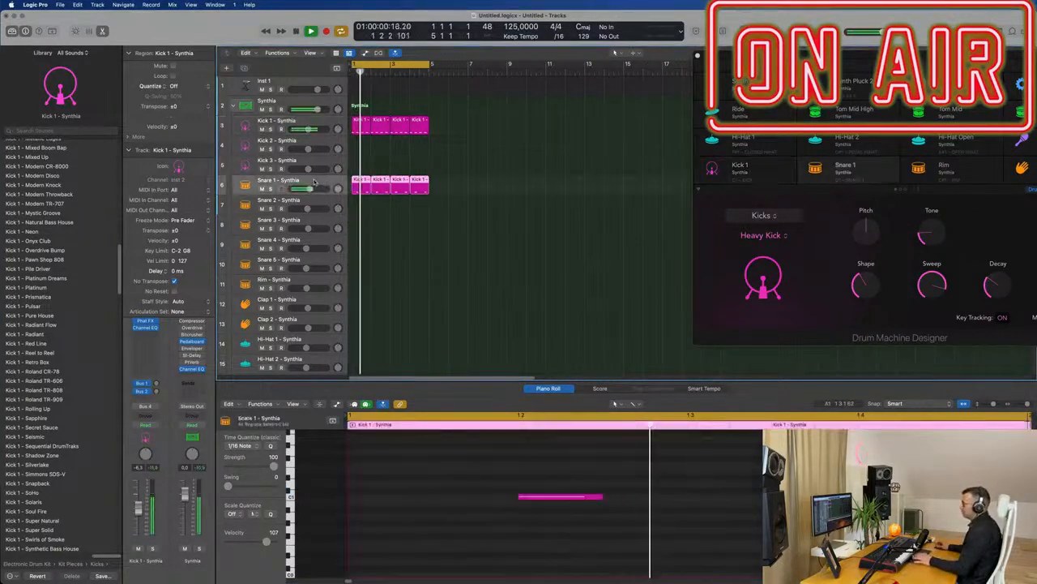
key(Return)
key(space)
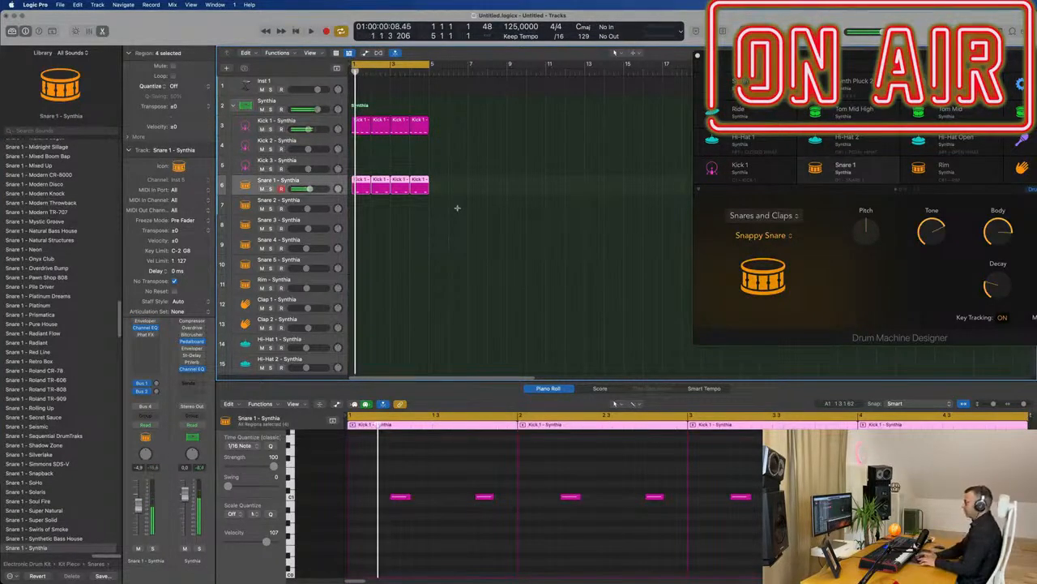
Repeat all kick and snare regions to fill 16 bars, and extend the cycle range over them for playback
key(super+a)
key(super+r)
key(super+r)
key(super+r)
key(super+Left)
key(super+Left)
drag(377, 63, 466, 64)
key(space)
key(super+a)
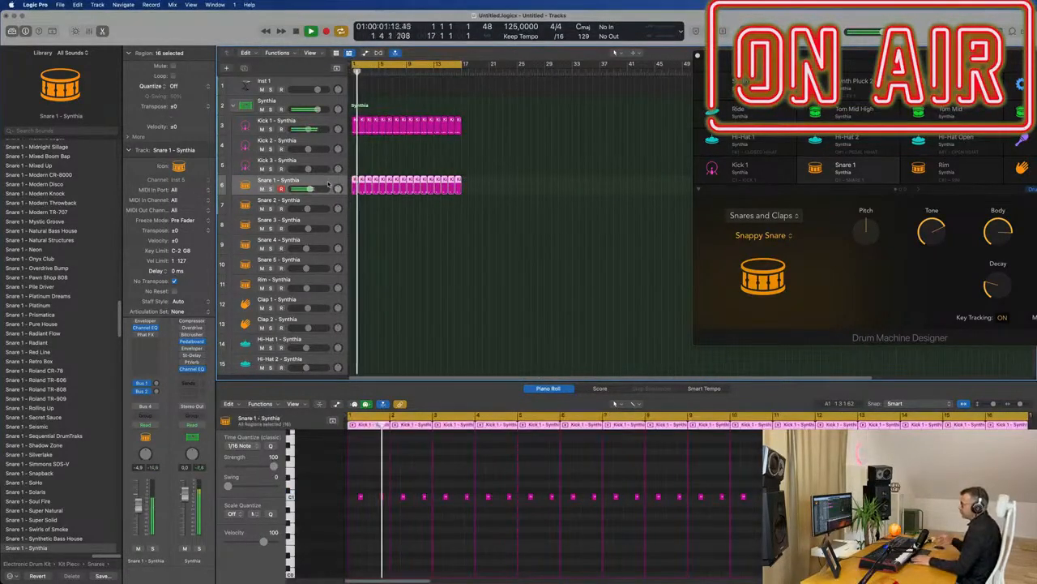
key(space)
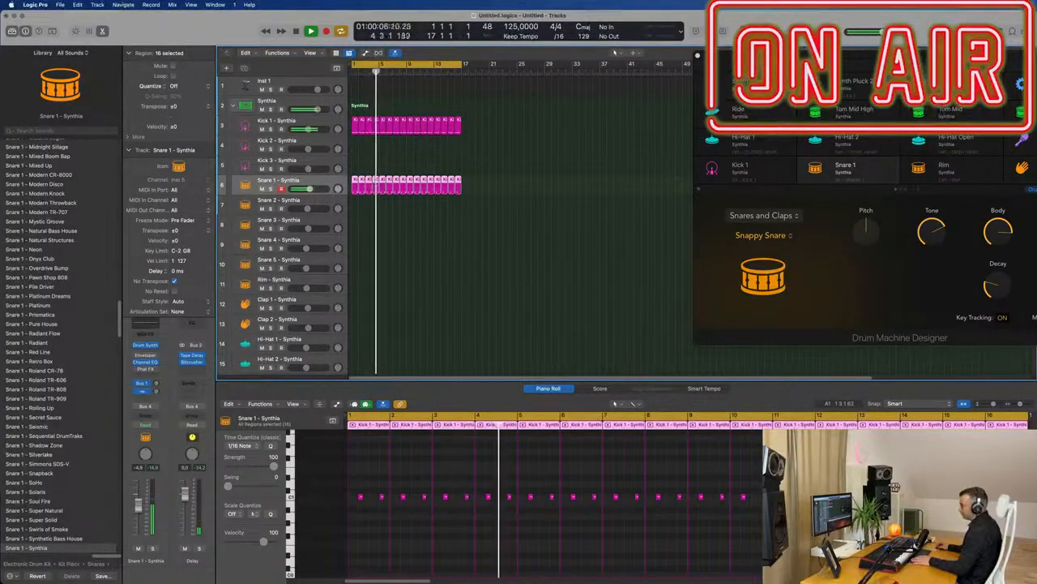
Set the Snare 1 channel's automation mode to Touch and vary the Snappy Snare's Decay during playback, up to about 78%
drag(950, 55, 813, 66)
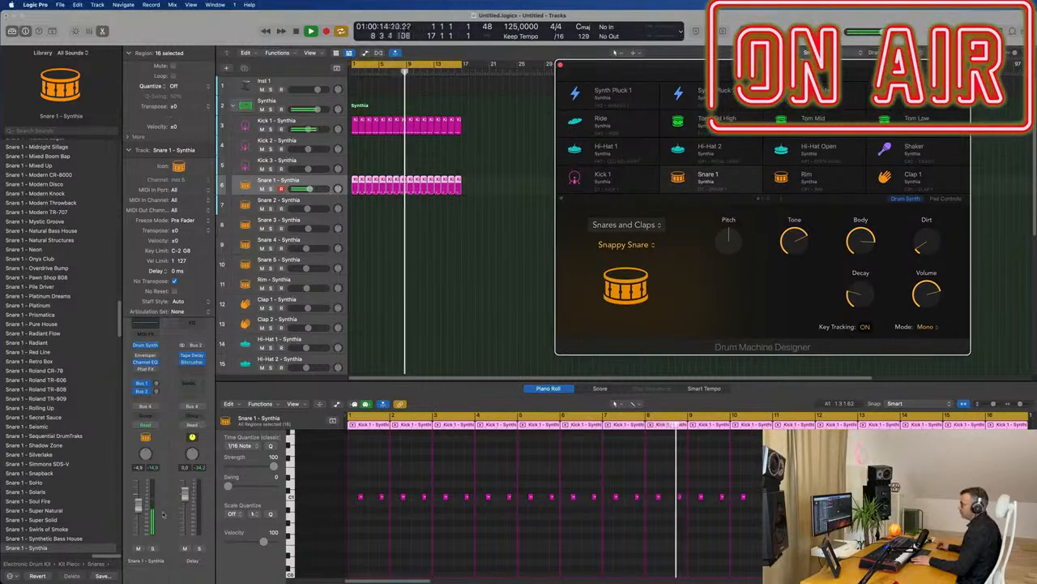
click(150, 425)
click(145, 434)
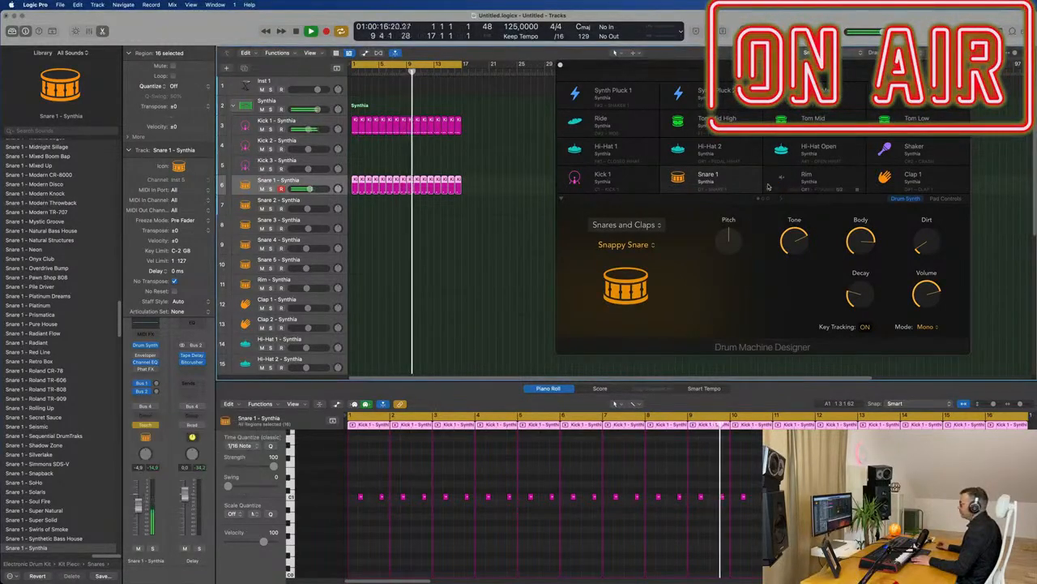
click(865, 299)
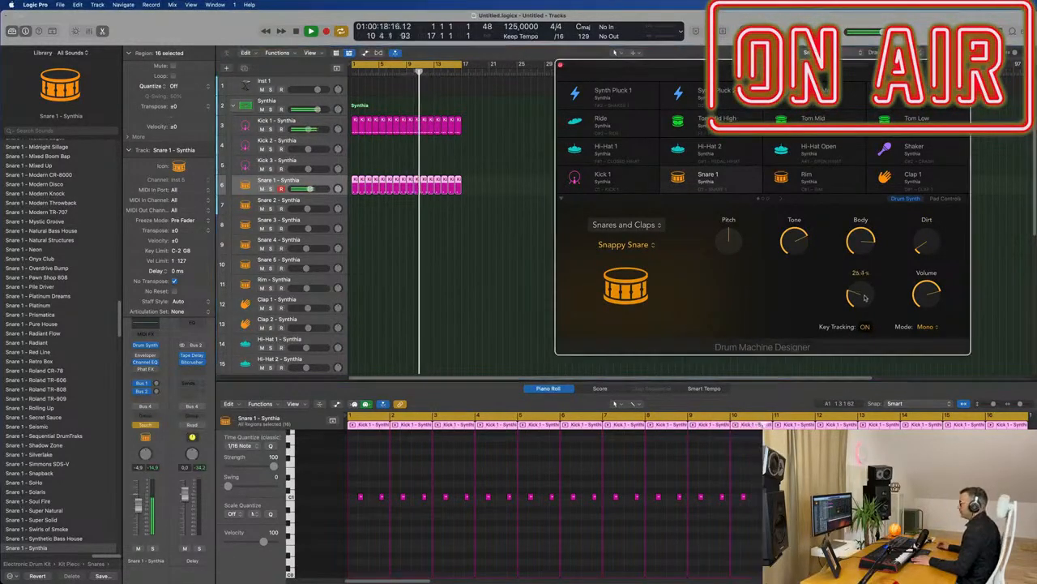
drag(870, 267, 864, 320)
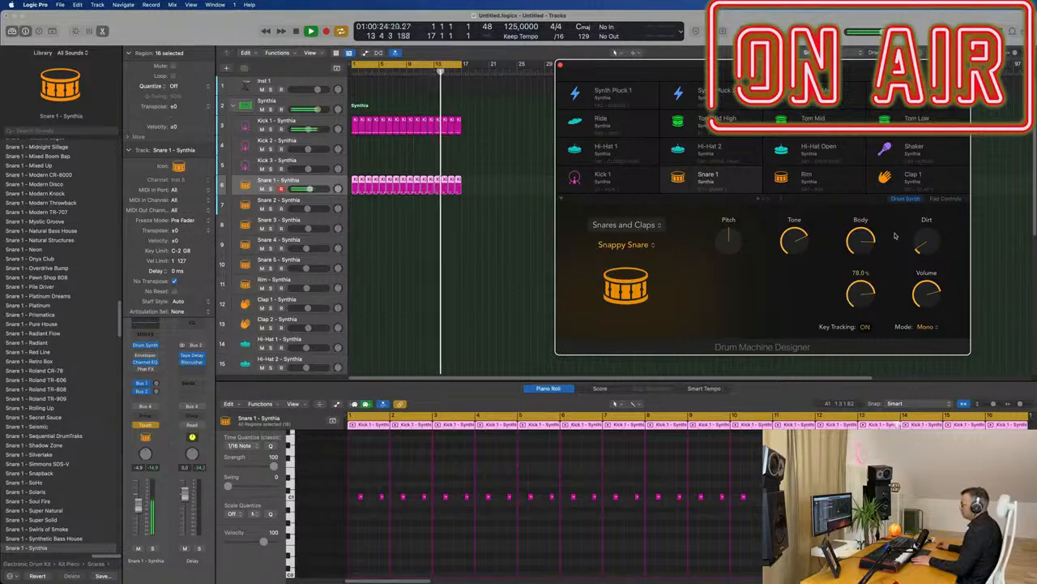
Restart playback from the beginning and display the automation lanes around the Snare 1 track
key(space)
key(space)
key(space)
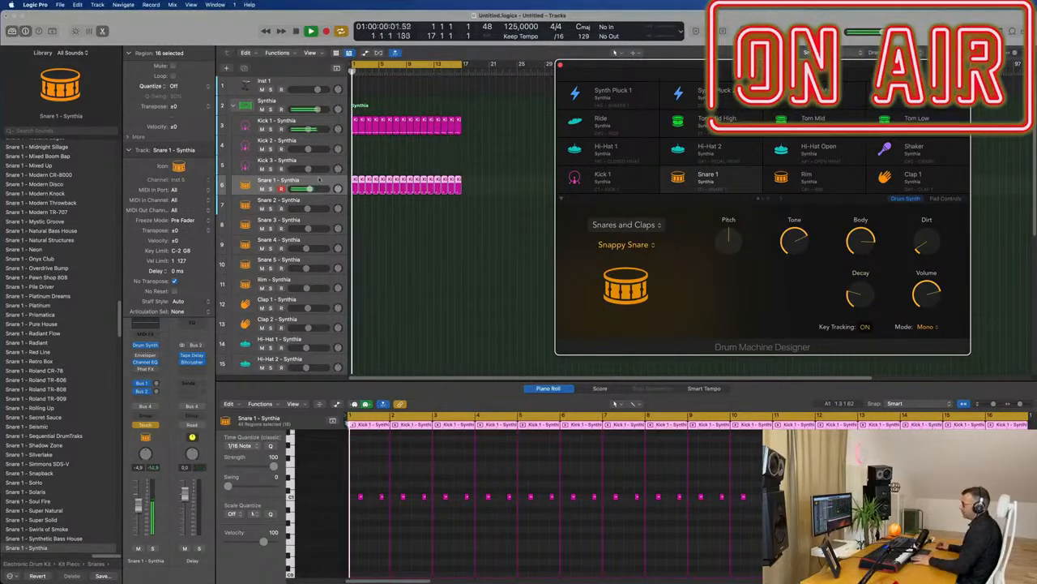
click(322, 186)
key(a)
key(a)
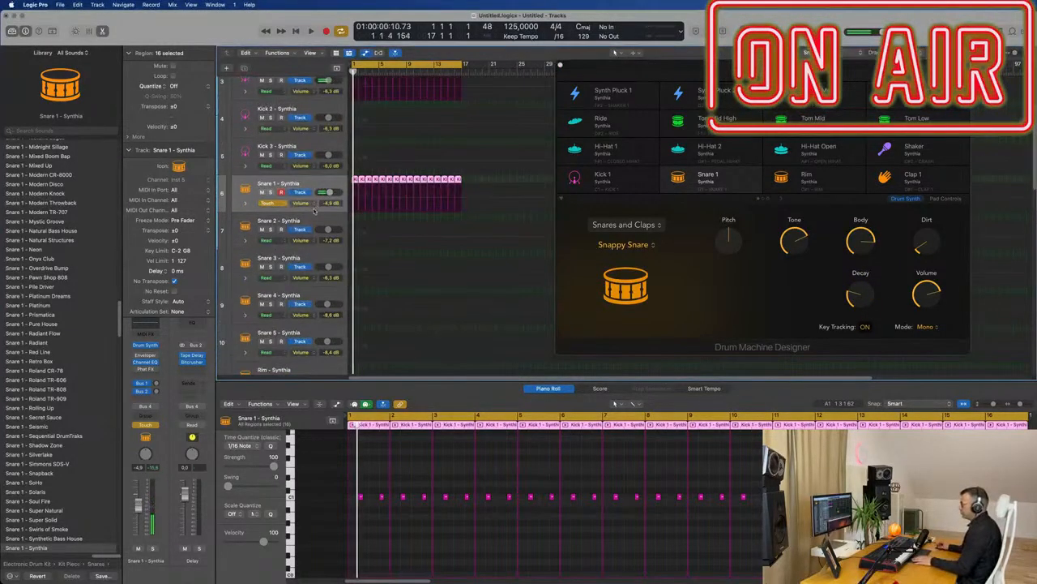
Show the Decay automation on the Snare 1 track and enlarge the arrangement beside the relocated Drum Machine Designer window
click(295, 204)
click(345, 327)
drag(614, 63, 719, 70)
scroll(459, 227, up, 5)
scroll(460, 225, up, 2)
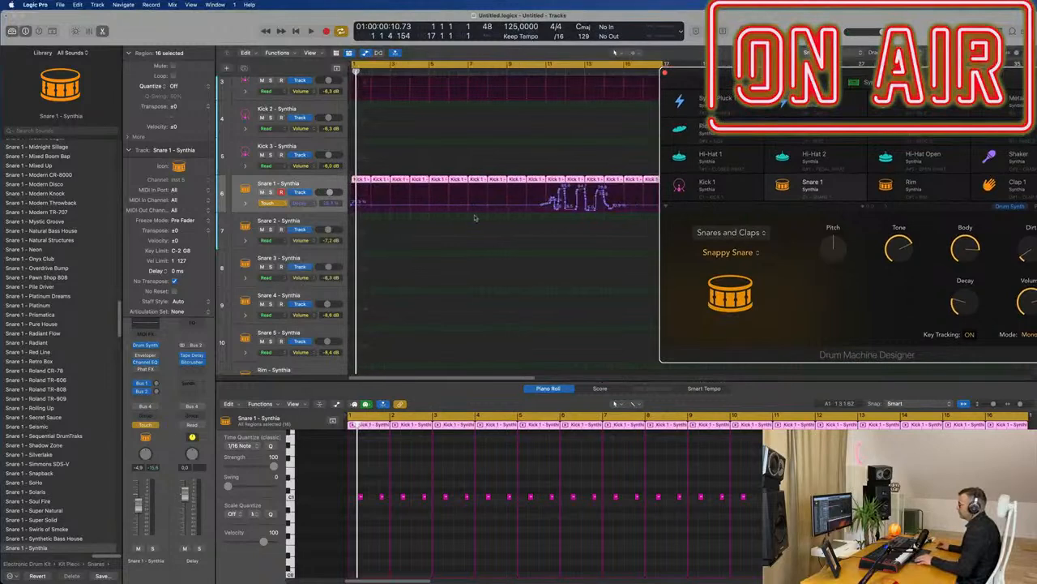
Redraw Snare 1's Decay automation as a ramp across bar 2 from about 25% to 93%, and set its mode to Read
drag(618, 207, 353, 202)
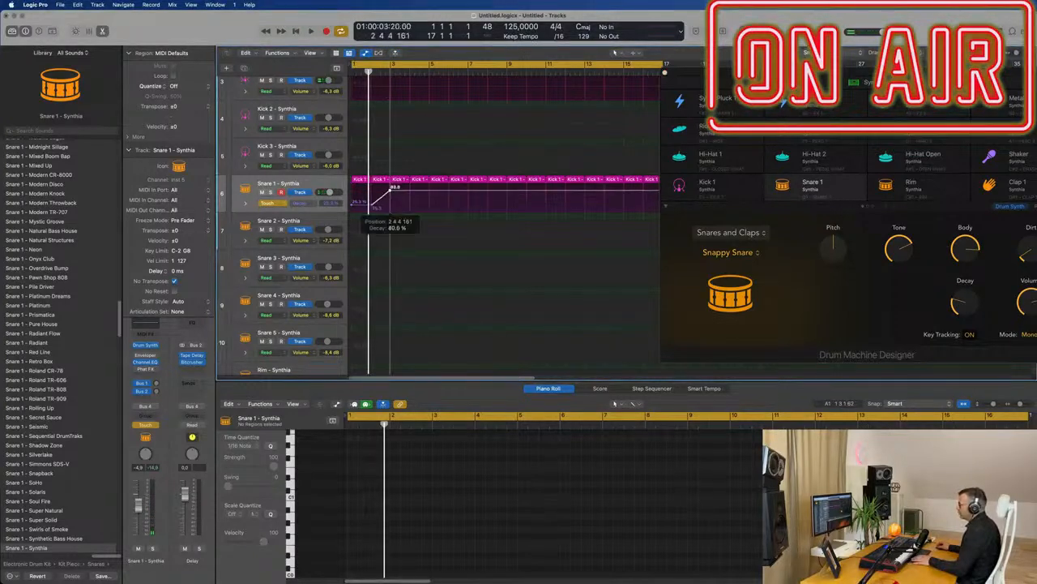
click(273, 202)
click(275, 196)
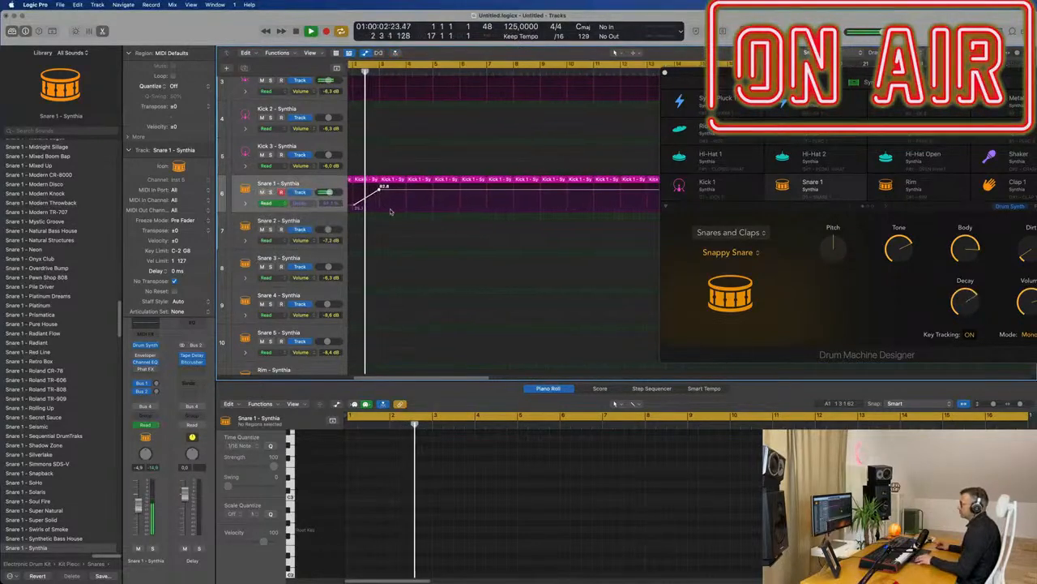
scroll(398, 213, down, 3)
key(super+space)
key(Escape)
Delete the Snare 1 regions from bar 3 onward and keep the first two bars selected
drag(639, 180, 355, 182)
key(BackSpace)
key(space)
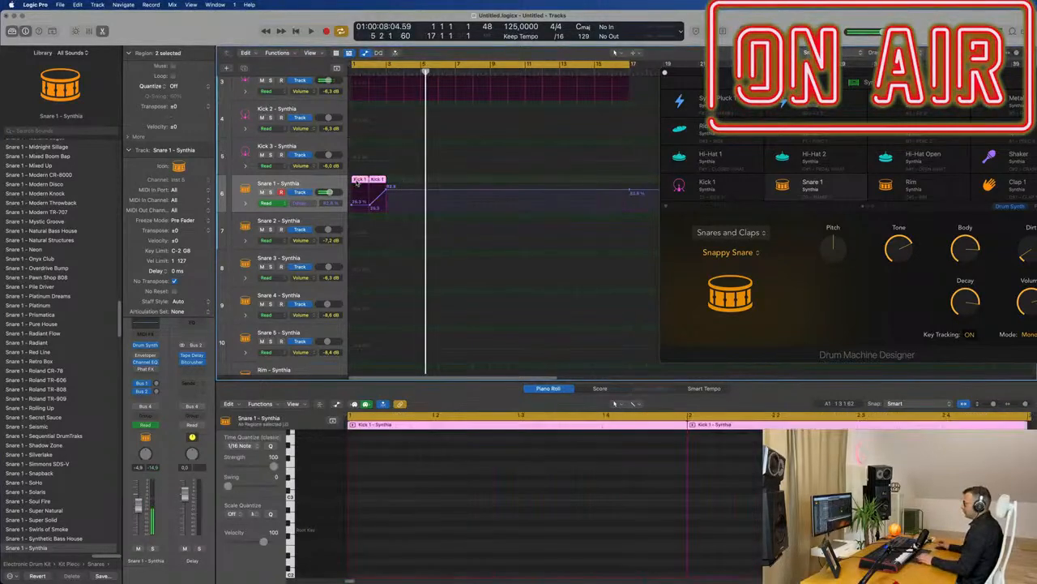
Repeat the two-bar Snare 1 pattern with its Decay automation to fill 16 bars
key(super+r)
key(super+r)
key(super+r)
key(super+r)
key(super+r)
key(super+r)
key(super+r)
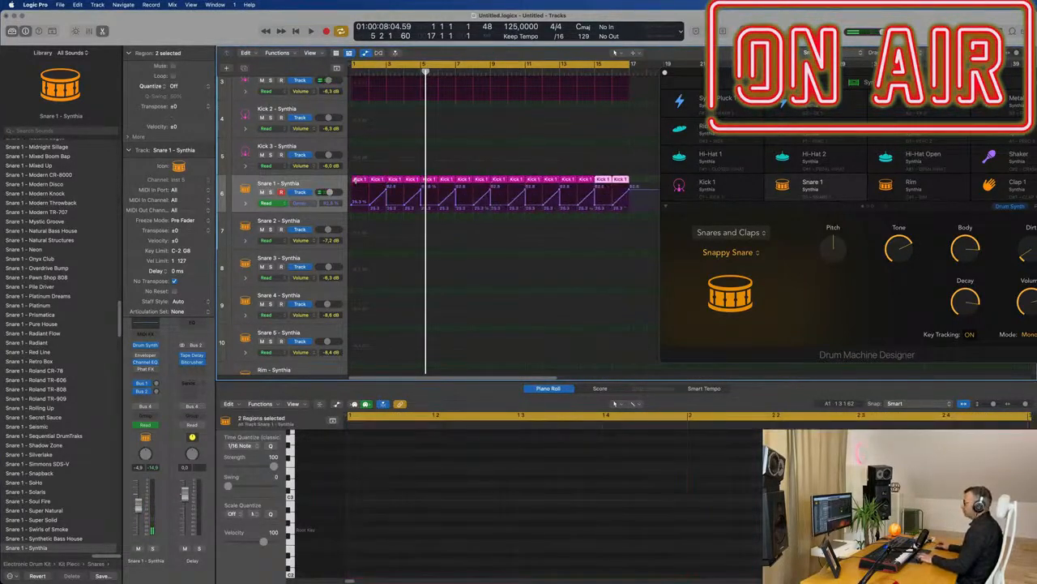
Name all regions after their tracks and play the beat, repositioning the Drum Machine Designer window over the arrangement
key(super+a)
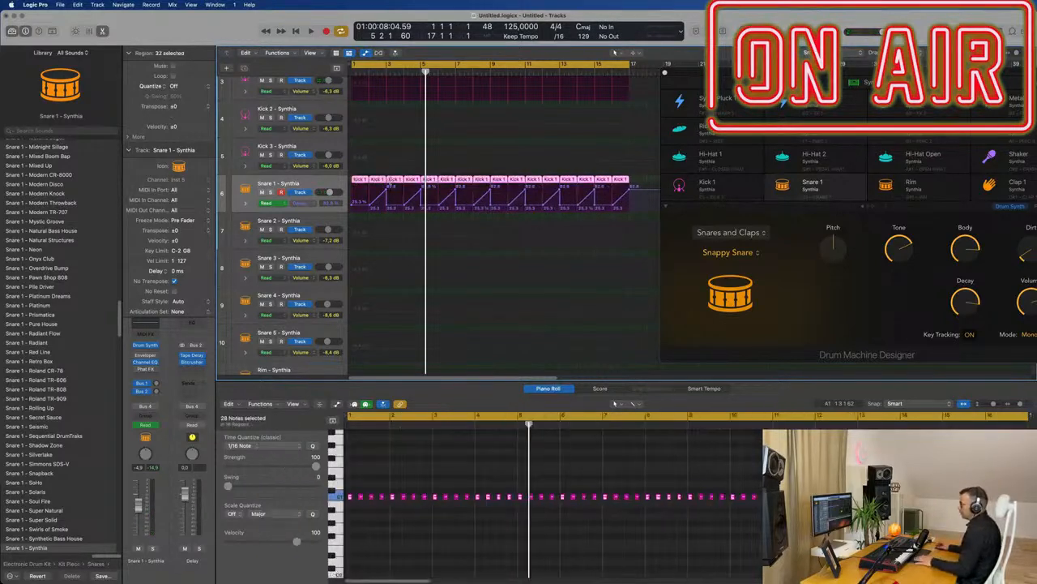
right_click(394, 181)
click(397, 184)
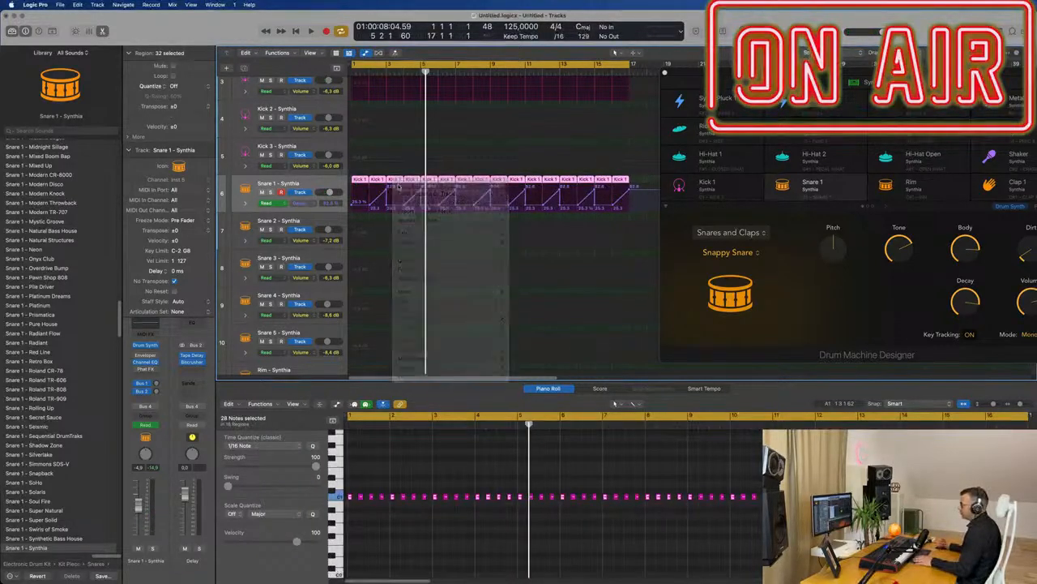
key(space)
drag(818, 75, 692, 61)
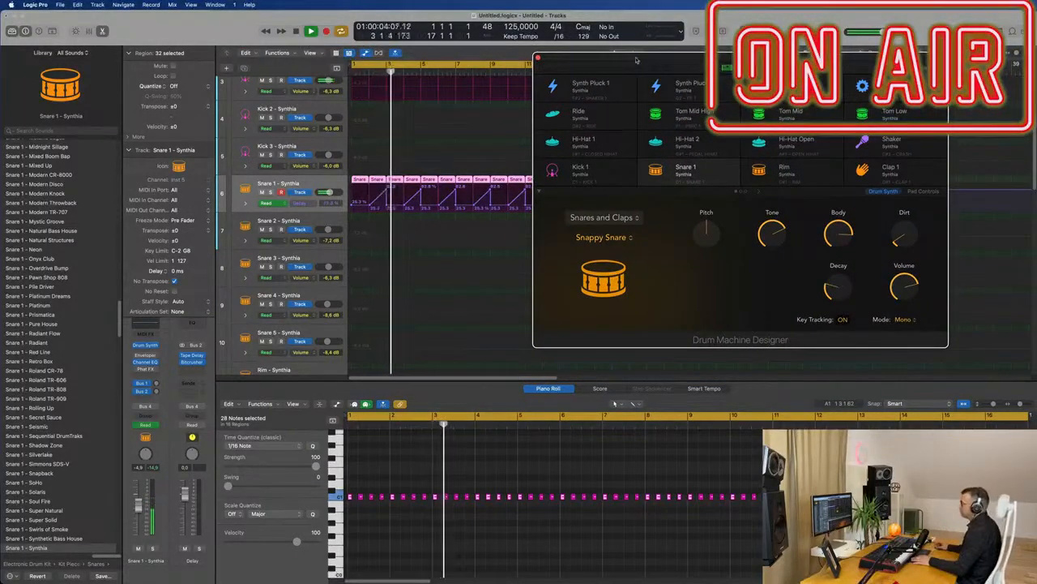
drag(642, 64, 648, 98)
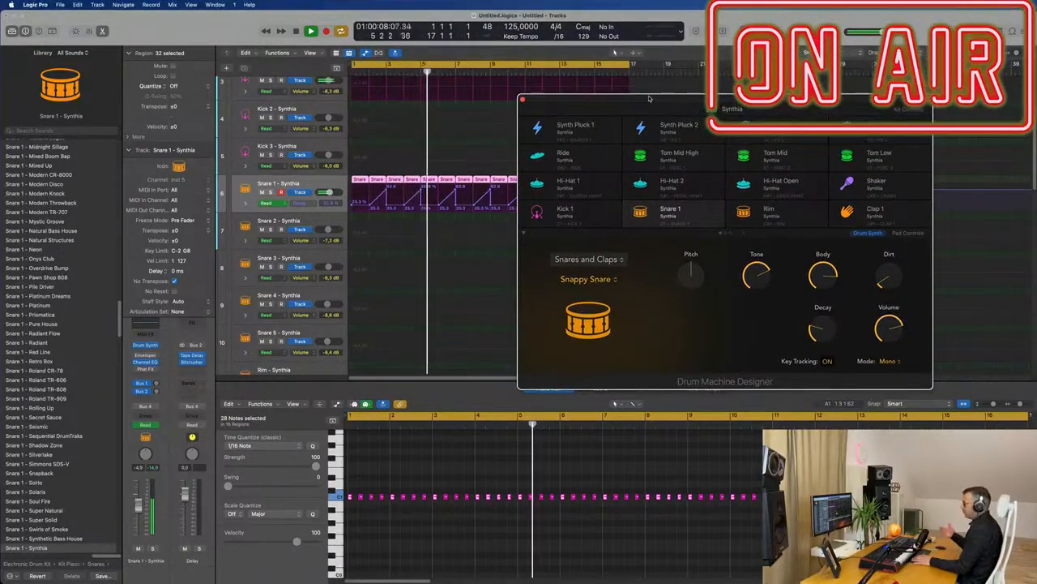
Set the Snare 1 channel's automation mode to Touch and raise its Bus 2 delay send during playback
click(316, 179)
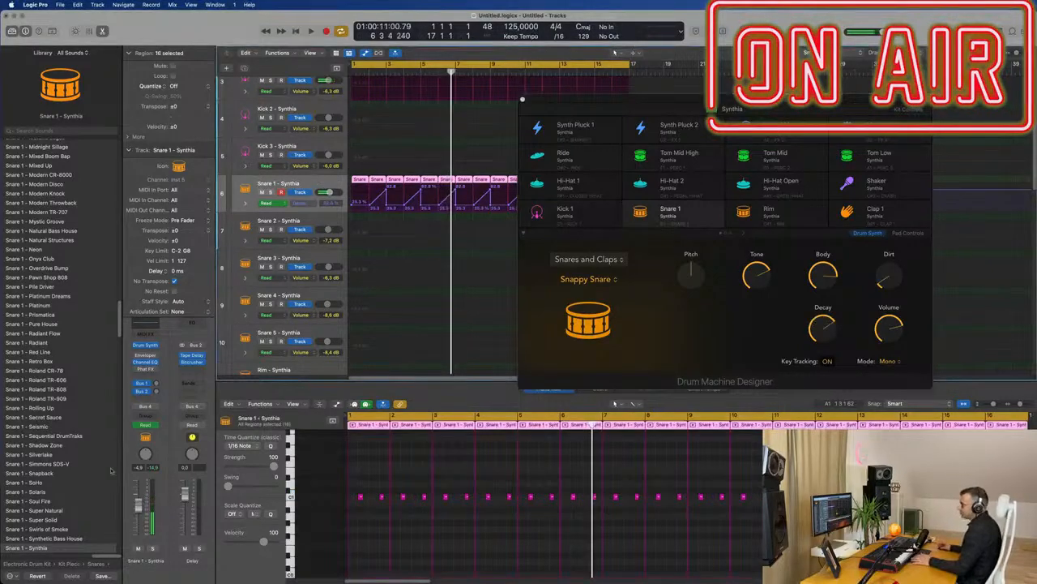
click(146, 425)
click(154, 435)
key(space)
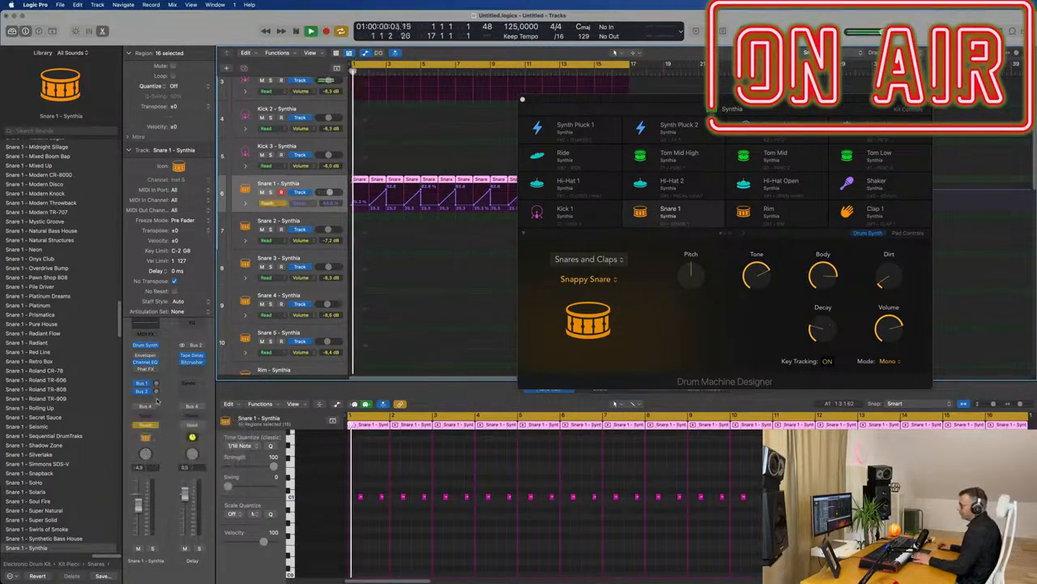
drag(157, 391, 157, 383)
key(space)
Close Drum Machine Designer and redraw Snare 1's delay send automation as a ramp to -3.3 dB over four bars, dropping back at bar 5
click(523, 102)
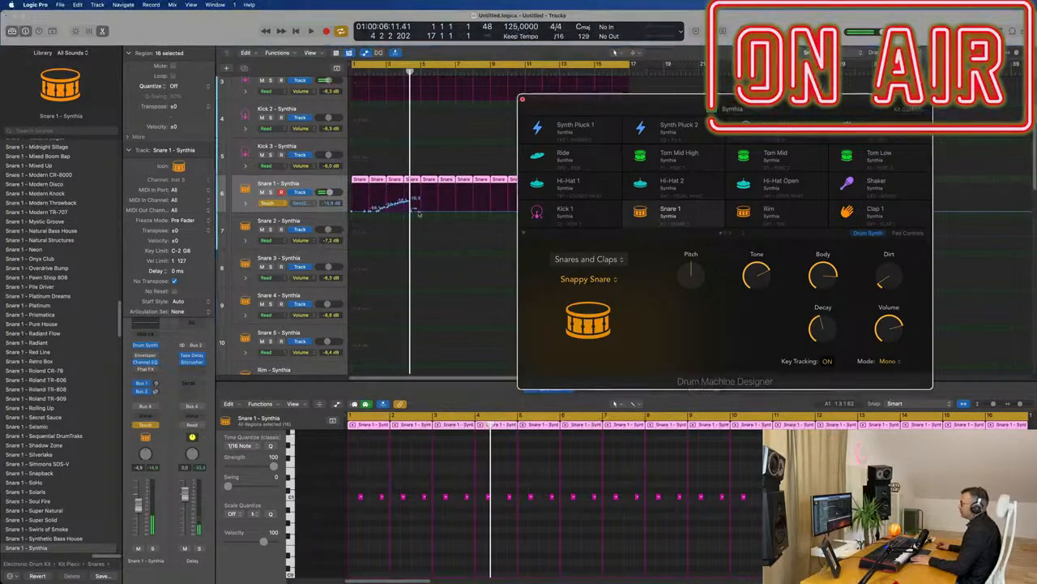
drag(416, 260, 332, 264)
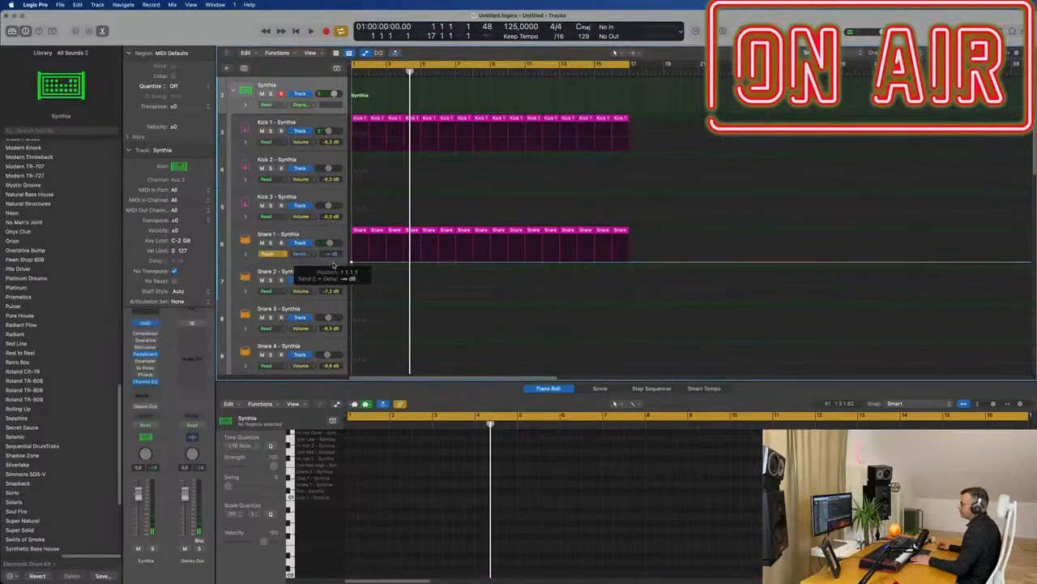
drag(420, 261, 421, 245)
click(423, 260)
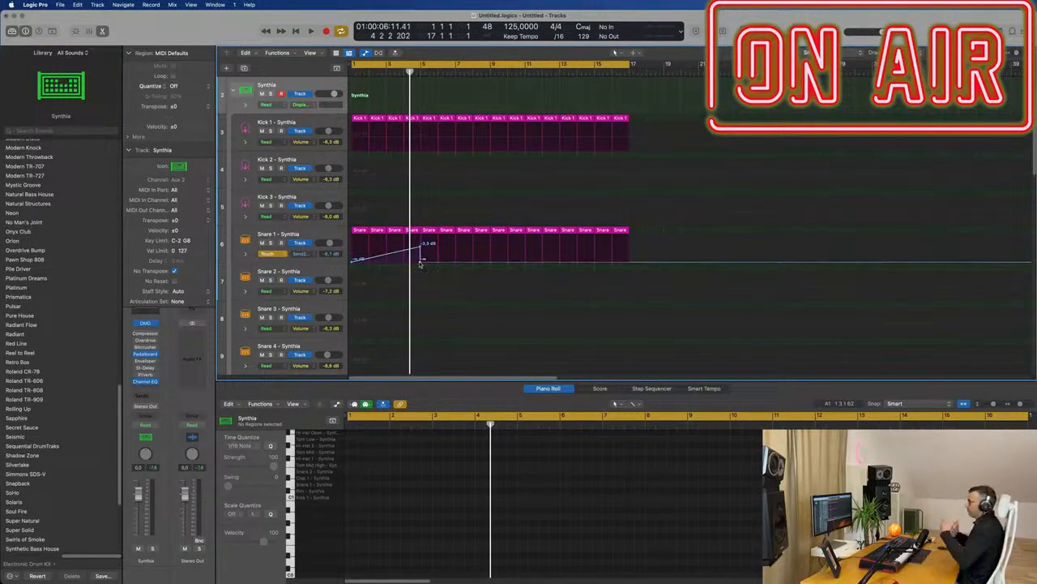
Play the delay send ramp from the start and set Snare 1's automation mode to Read
key(space)
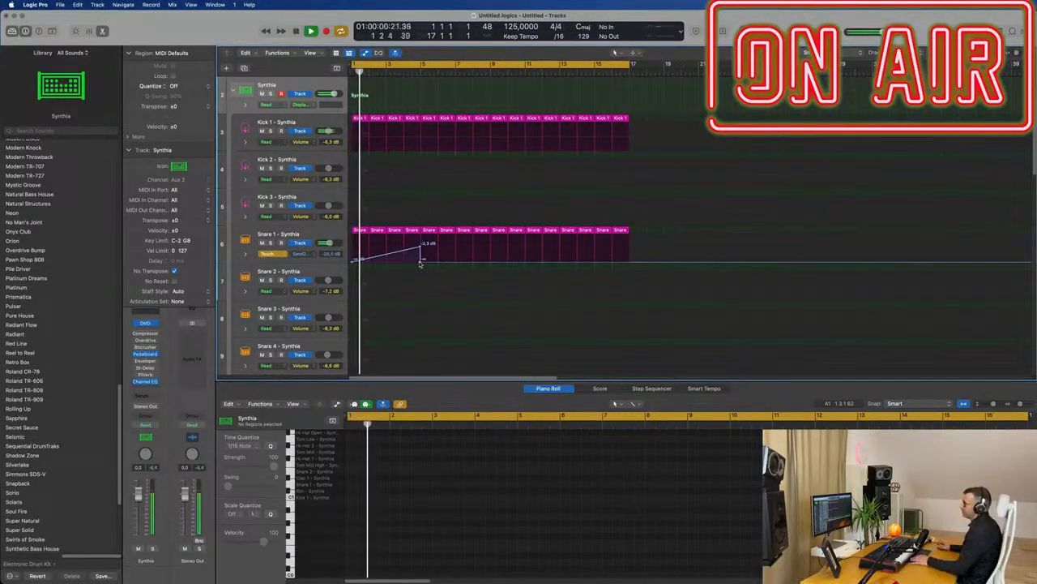
click(261, 254)
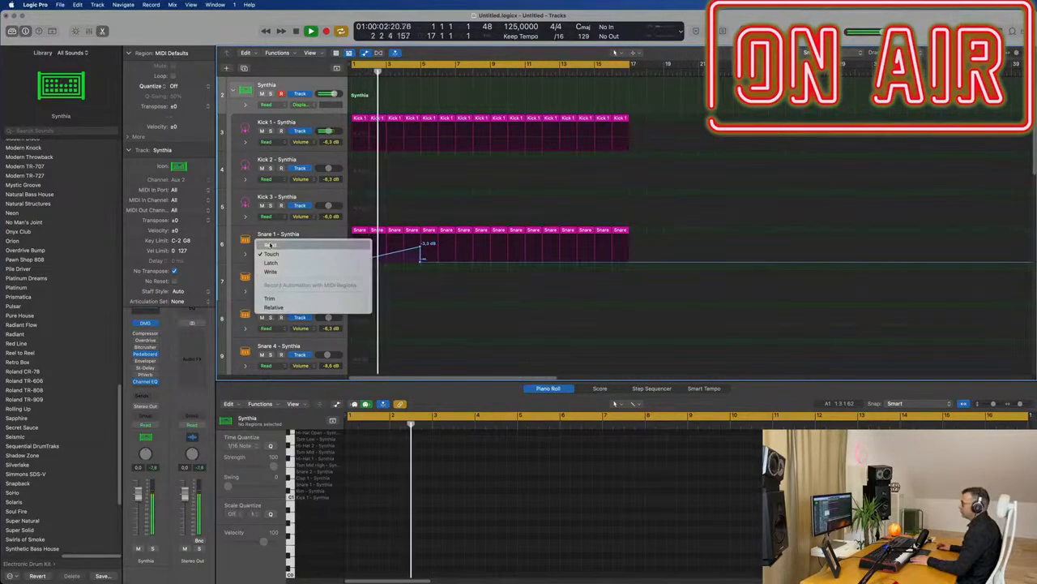
click(269, 247)
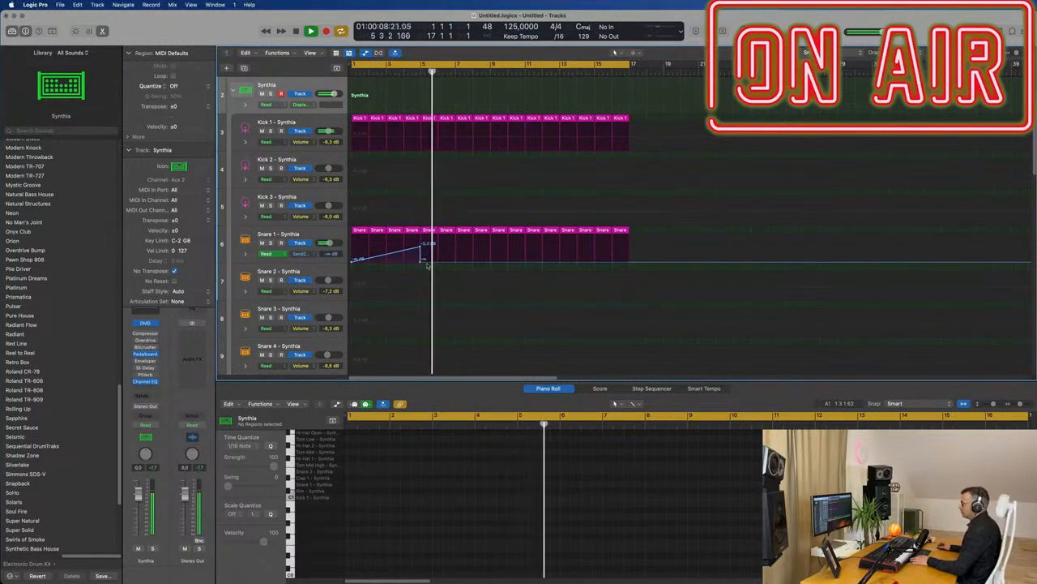
key(space)
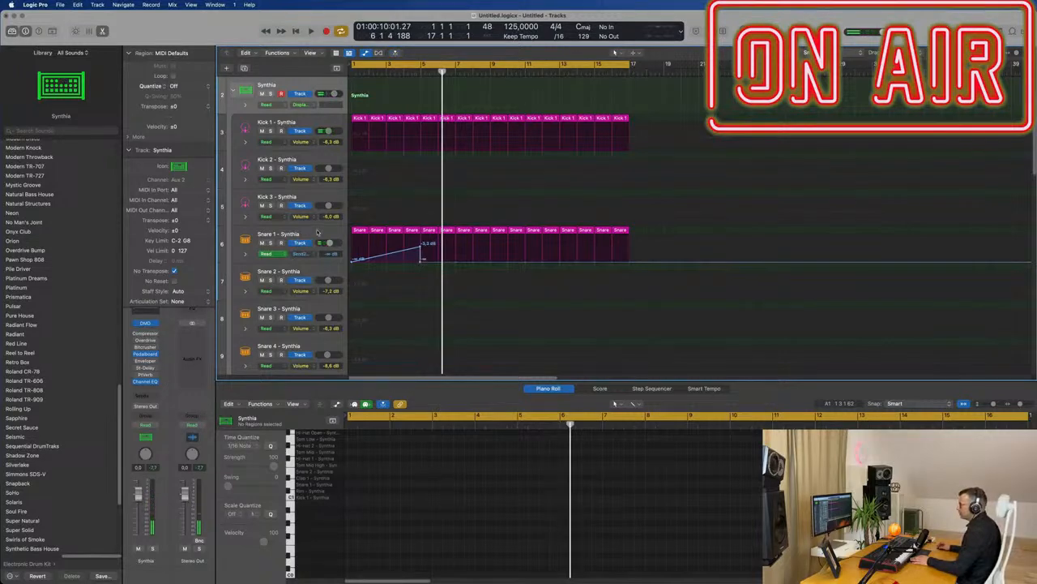
Select the Snare 1 track, bring its Bus 2 delay channel into view and play from the beginning
click(317, 233)
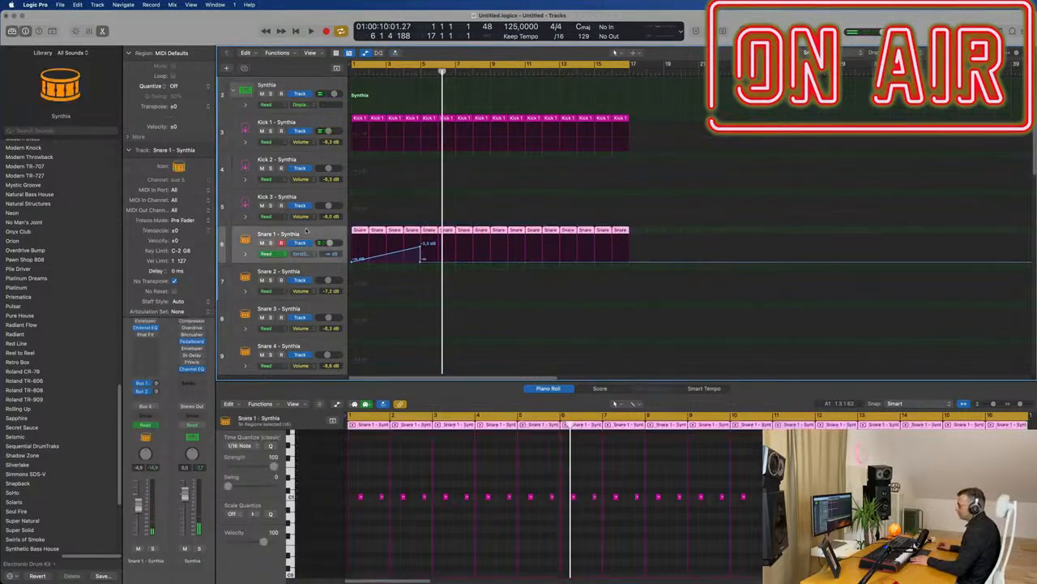
click(142, 393)
click(180, 344)
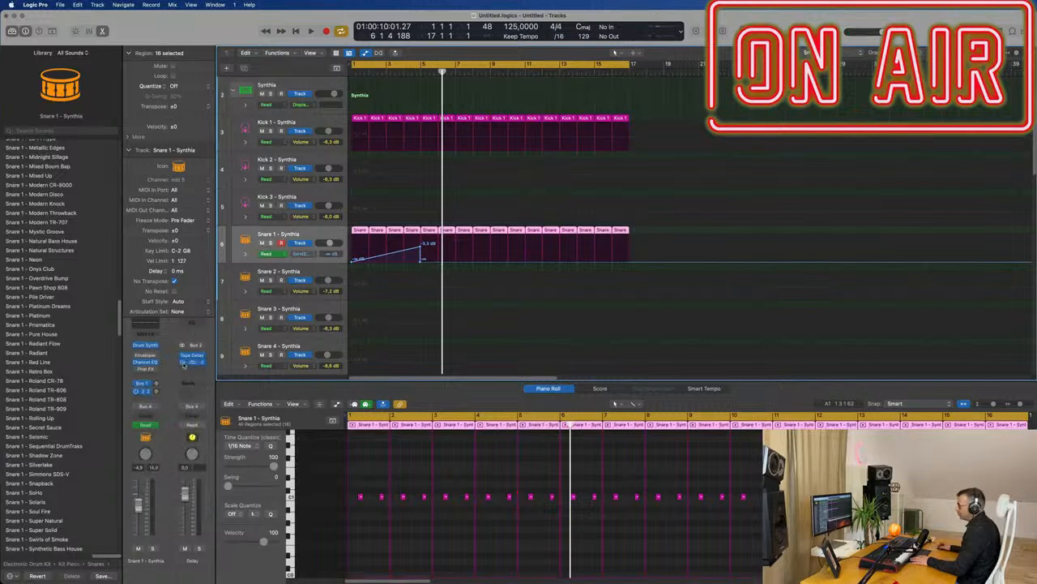
key(Return)
key(space)
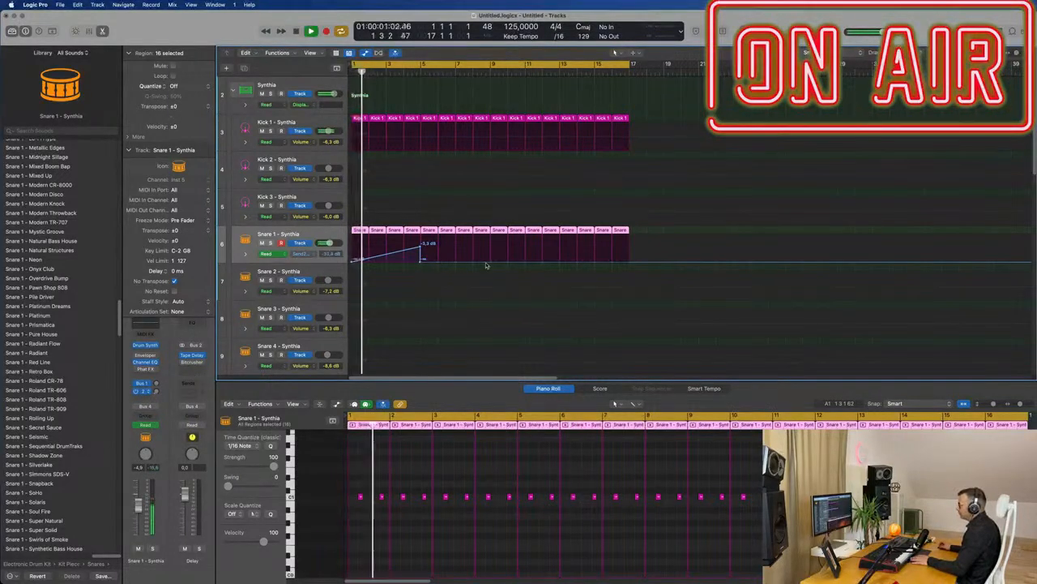
Delete the Snare 1 regions from bar 5 onward and select the remaining four
drag(618, 215, 432, 232)
key(Delete)
key(space)
click(332, 230)
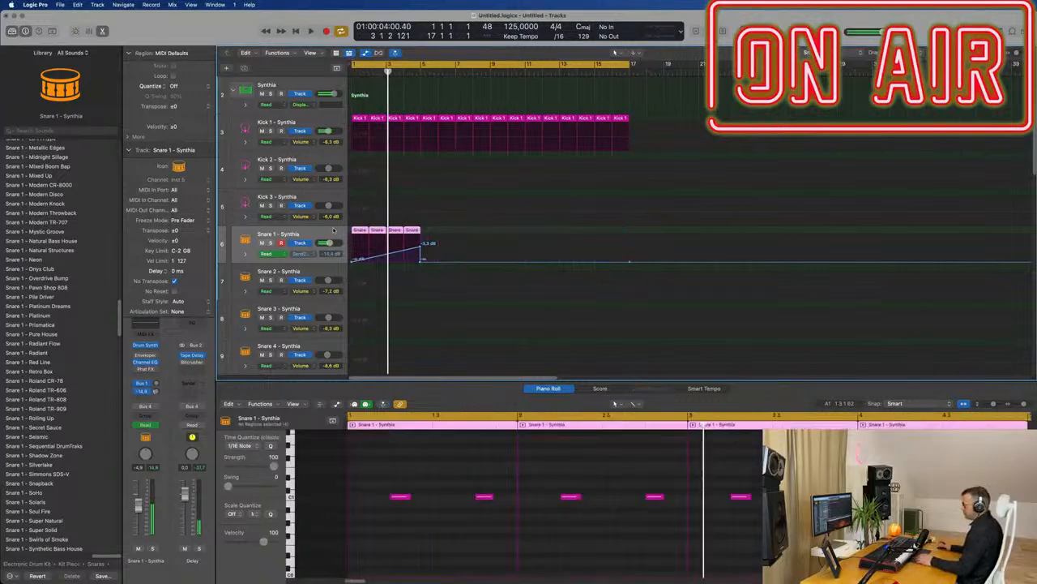
Repeat the four-bar Snare 1 pattern with its delay send ramp to fill 16 bars, and play from the start
key(super+r)
key(super+r)
key(super+r)
key(Return)
key(space)
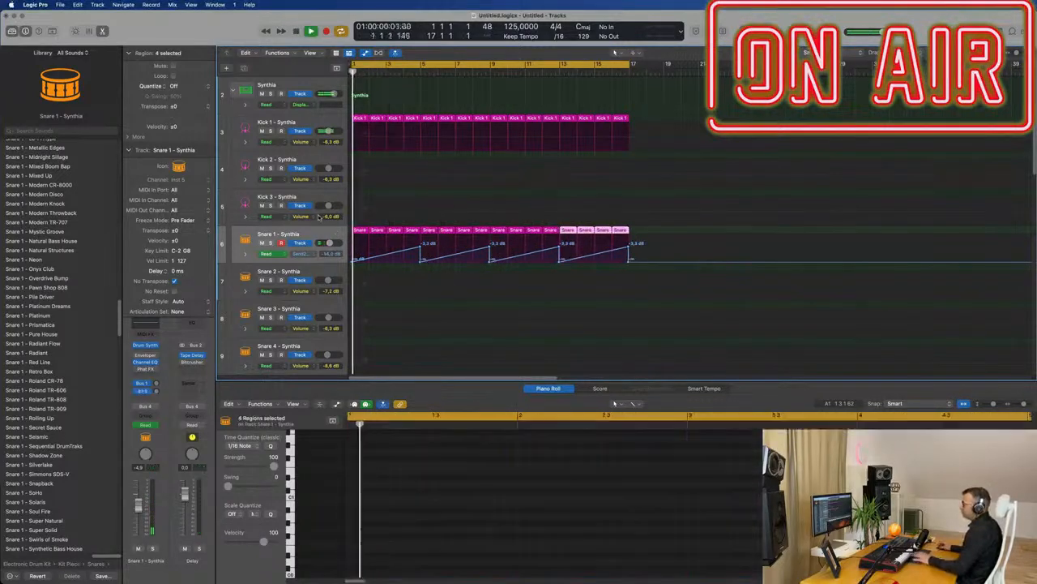
Select the Snare 1 track, stop playback and hide the automation lanes on all tracks
click(316, 234)
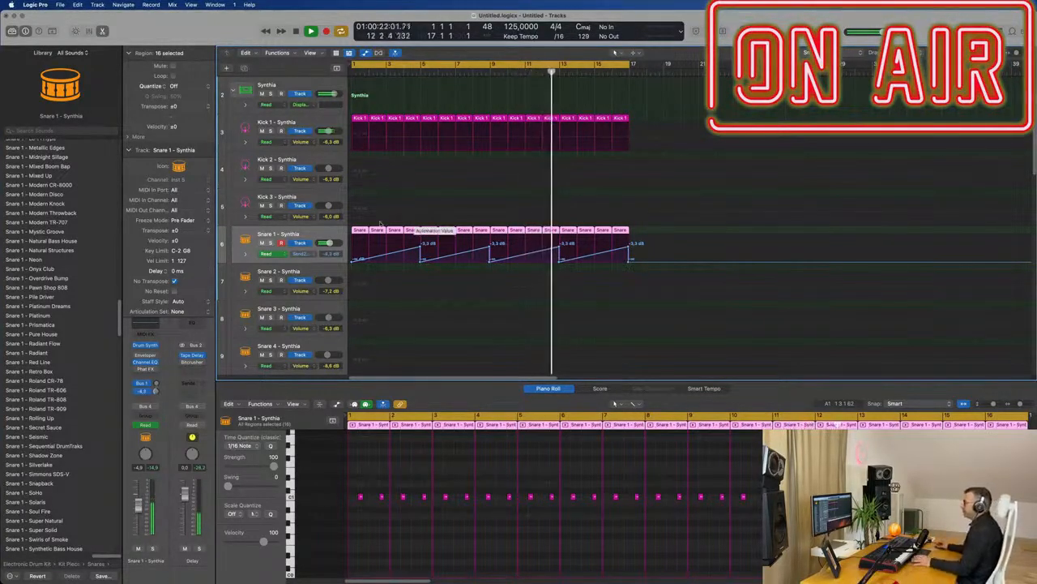
key(super+Left)
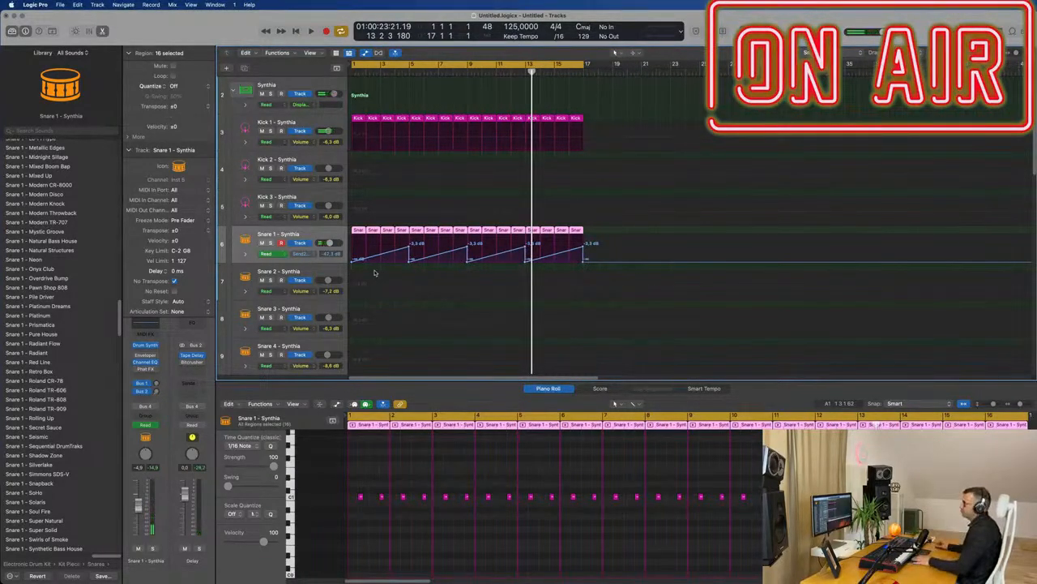
scroll(375, 275, down, 4)
key(a)
scroll(379, 276, down, 3)
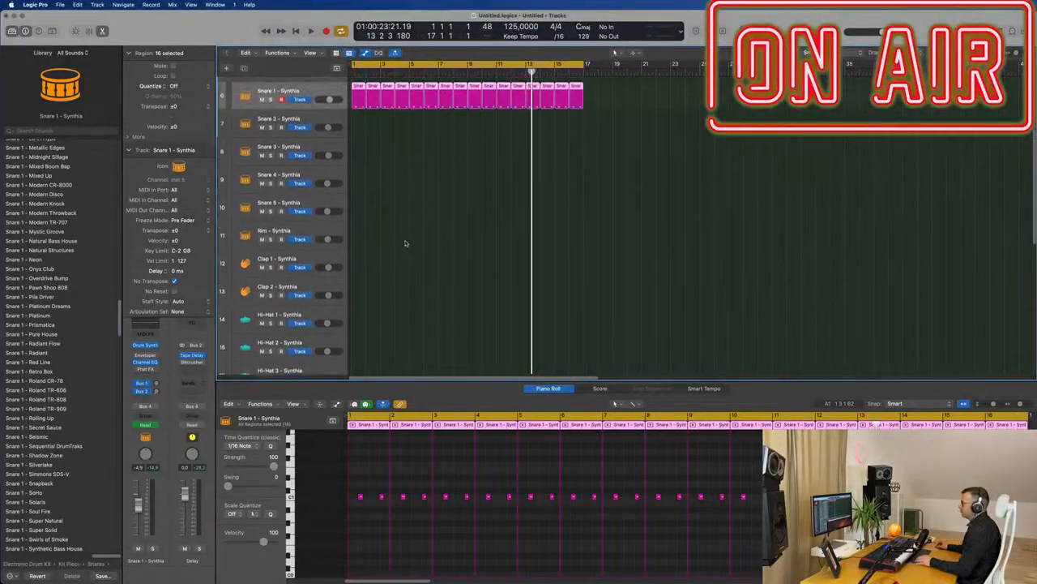
Copy the first Kick 1 region to the Hi-Hat 1 track at bar 1
scroll(406, 243, up, 4)
click(359, 129)
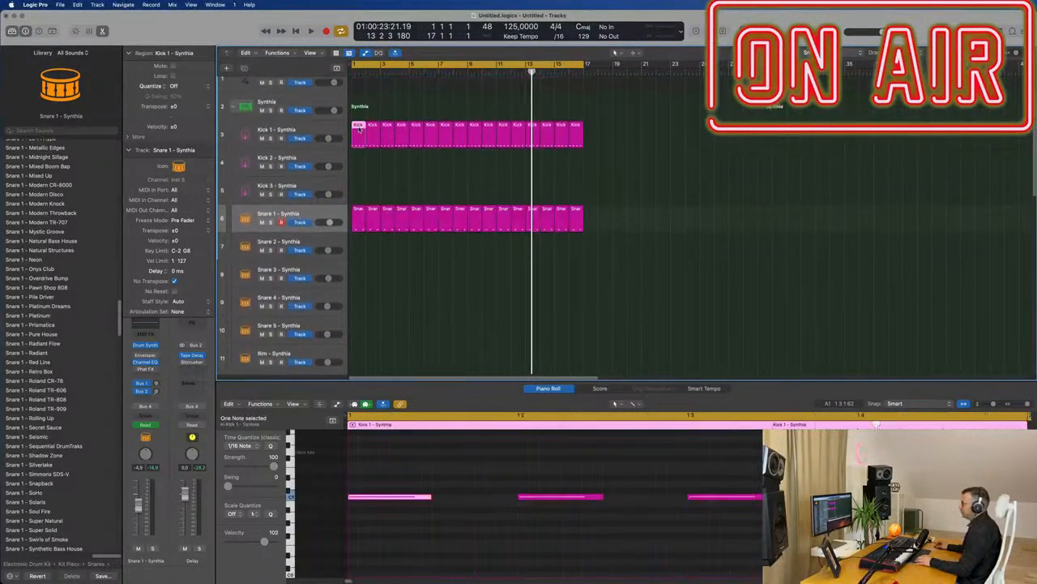
drag(369, 256, 371, 280)
scroll(394, 303, down, 4)
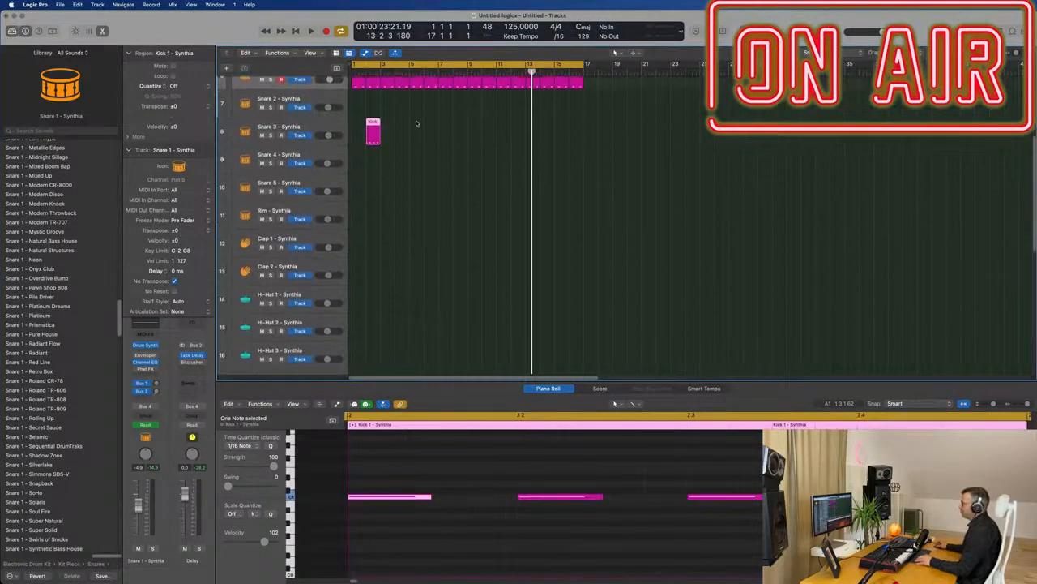
drag(375, 140, 355, 300)
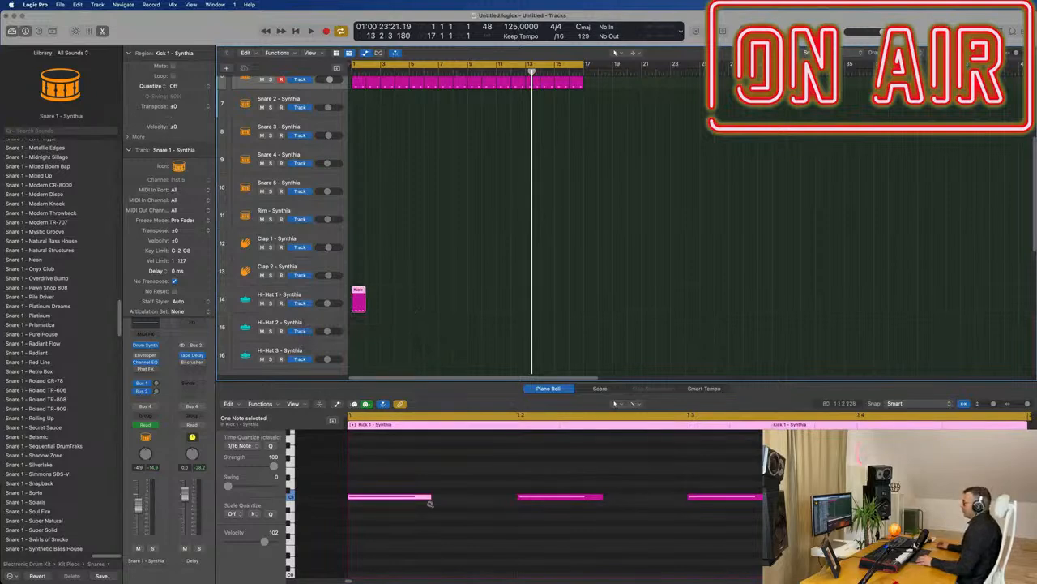
Shorten the four notes in the Hi-Hat 1 region to about a sixteenth, shift them to the offbeats and audition them
scroll(431, 501, down, 2)
drag(396, 474, 762, 548)
drag(800, 496, 776, 496)
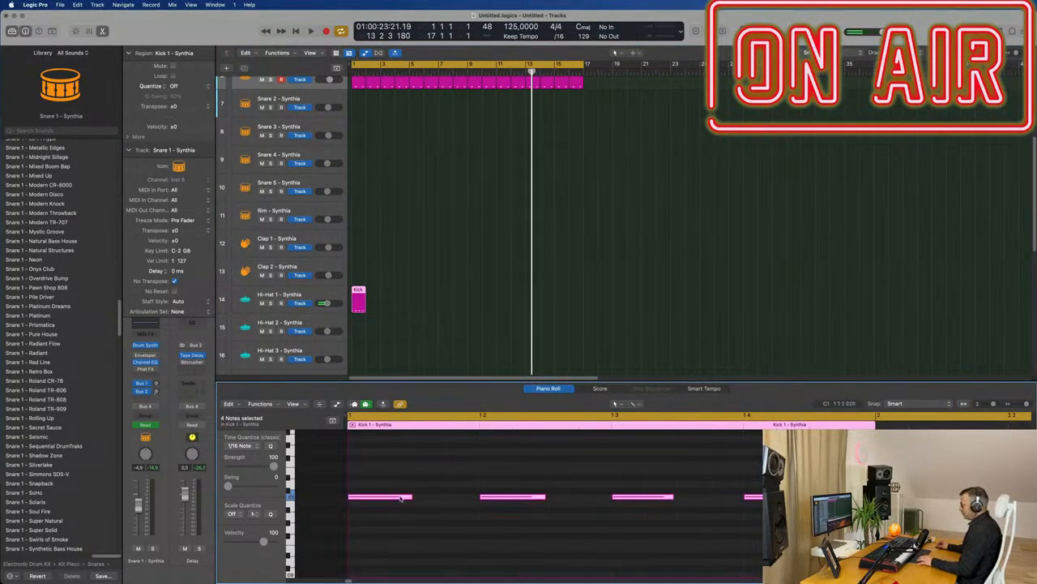
drag(411, 495, 435, 498)
key(space)
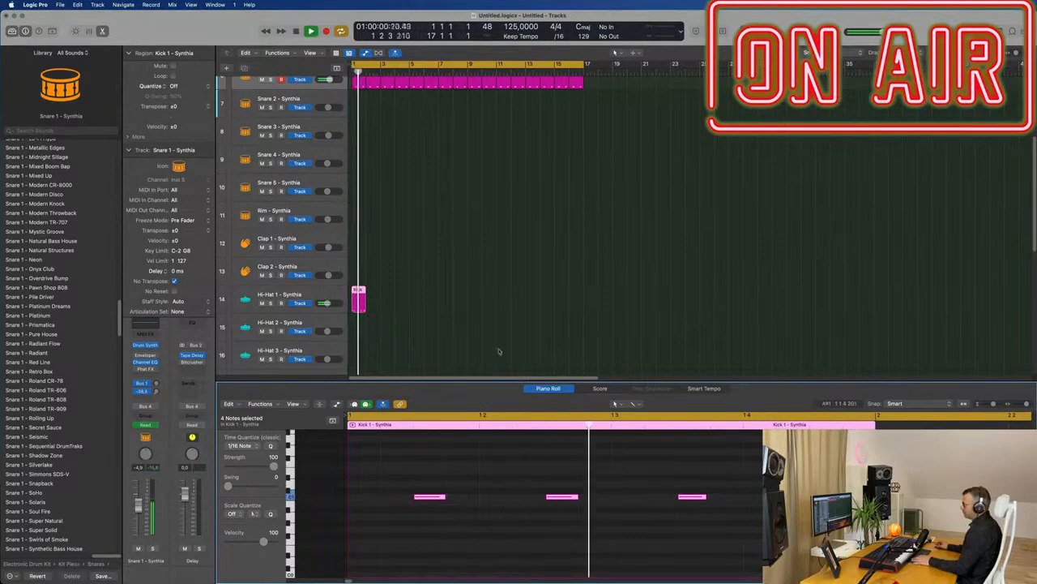
key(space)
Repeat the one-bar Hi-Hat 1 region until it fills all 16 bars
drag(423, 304, 308, 310)
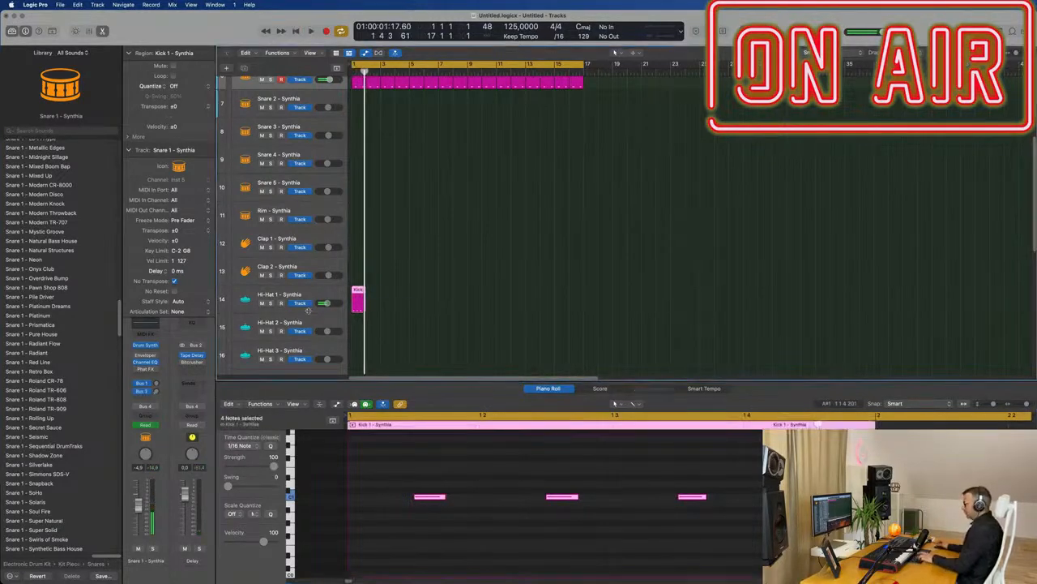
key(super+r)
key(super+r)
key(super+r)
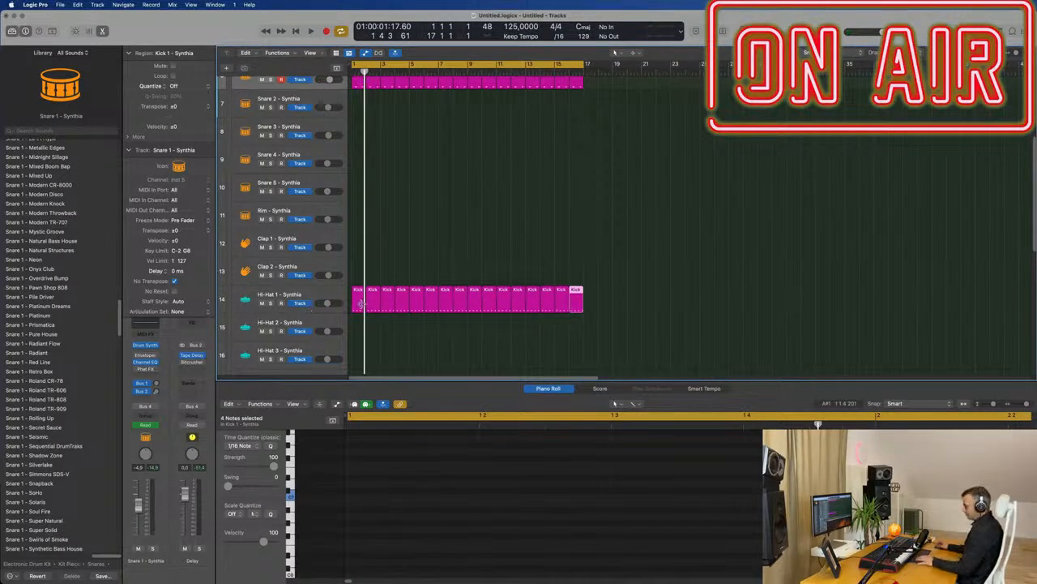
Name all regions after their tracks again, start playback and select the Hi-Hat 1 track
key(super+a)
right_click(417, 295)
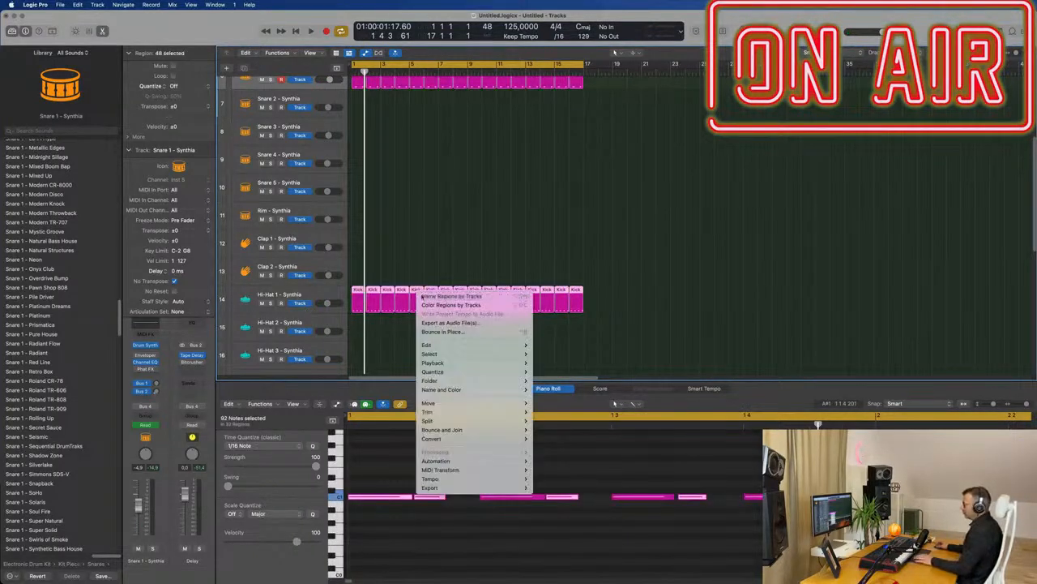
click(420, 296)
key(space)
click(317, 297)
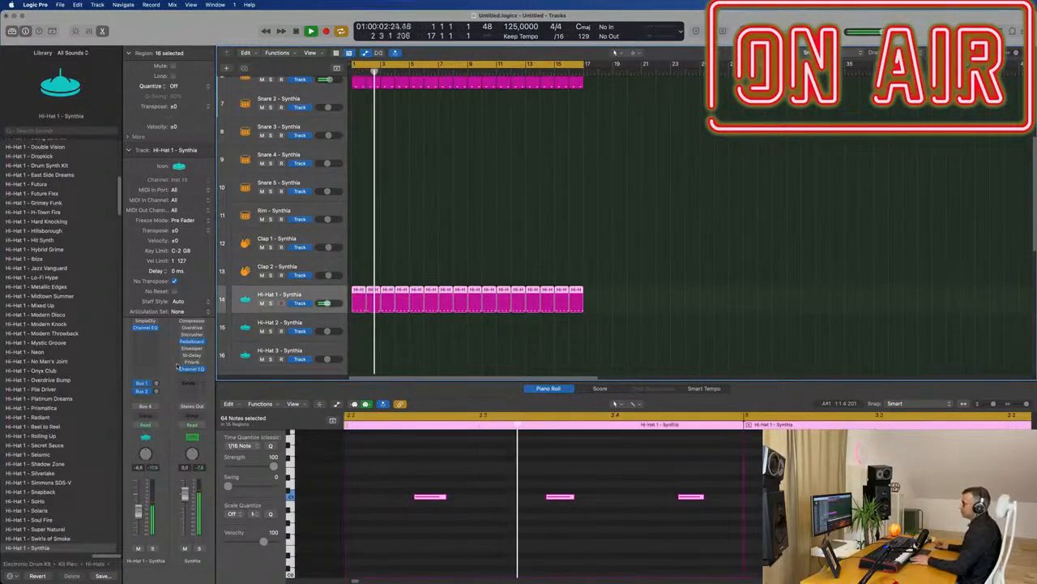
Adjust Hi-Hat 1's bus send and tune its Drum Synth, changing attack, decay, character and crush and setting Dirt to 0%
drag(156, 384, 159, 382)
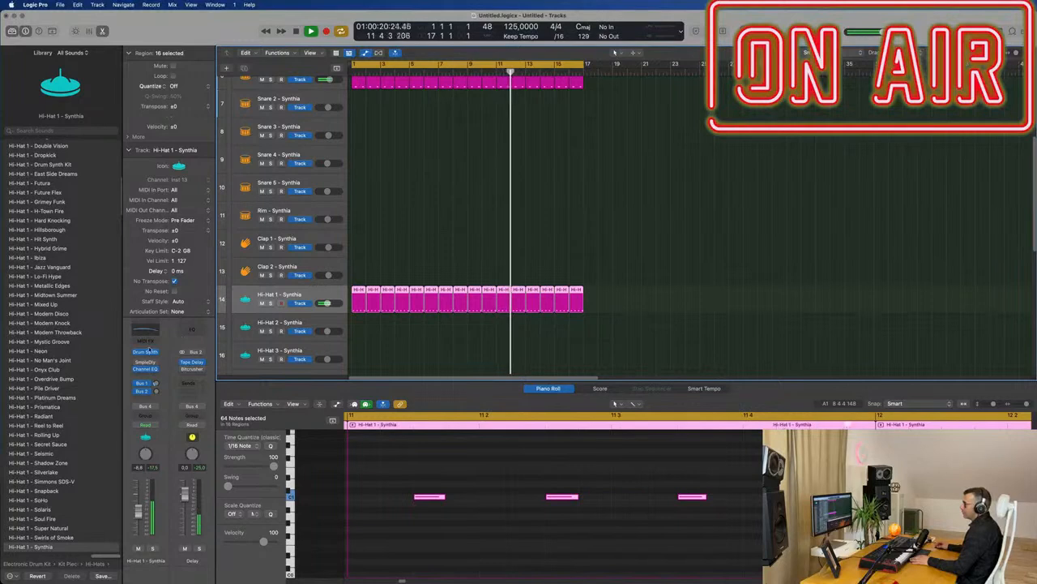
drag(608, 116, 668, 138)
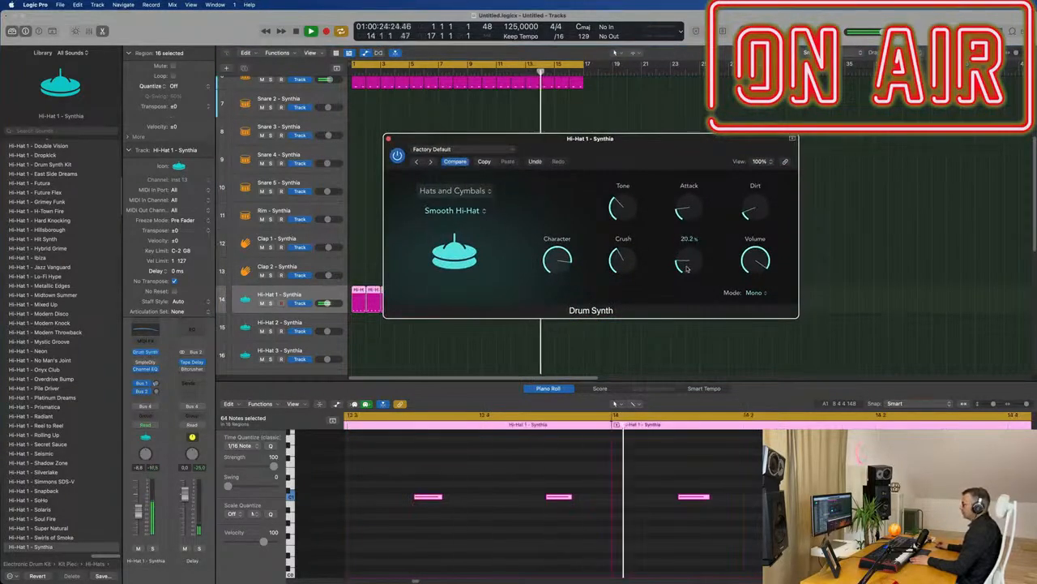
mouse_move(761, 191)
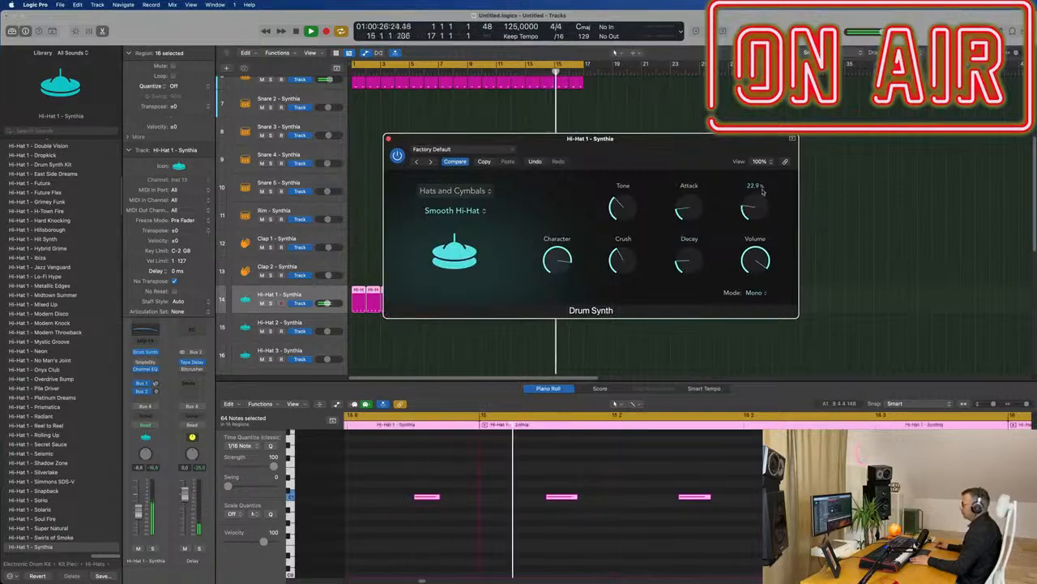
drag(767, 154, 750, 247)
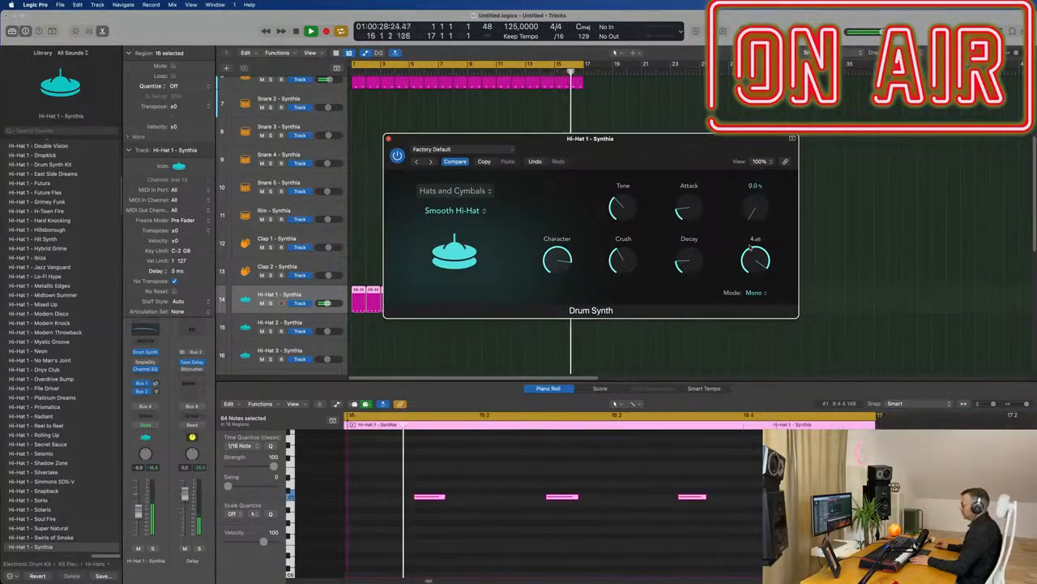
drag(704, 158, 685, 200)
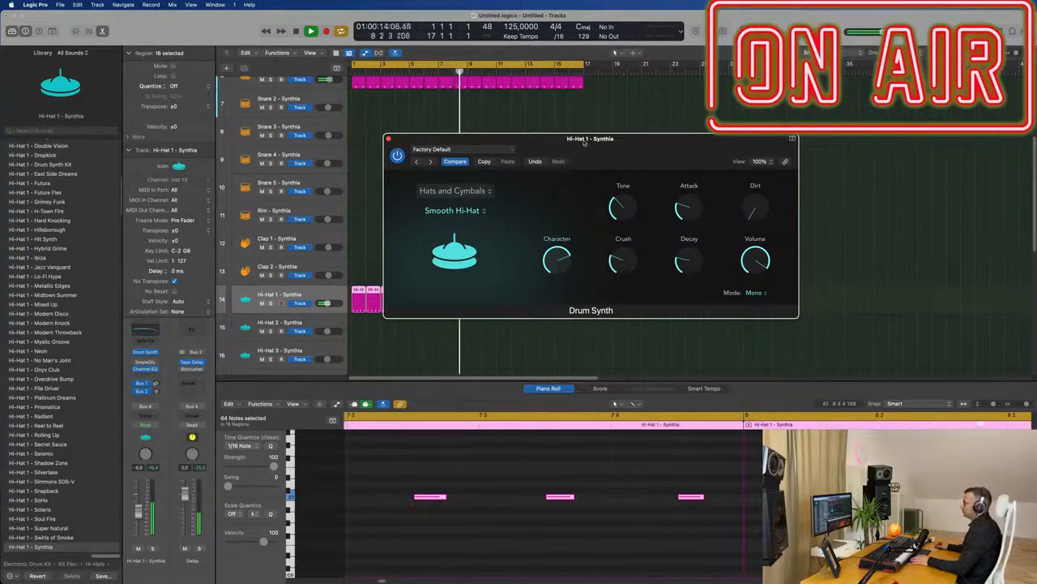
drag(584, 142, 624, 139)
click(429, 136)
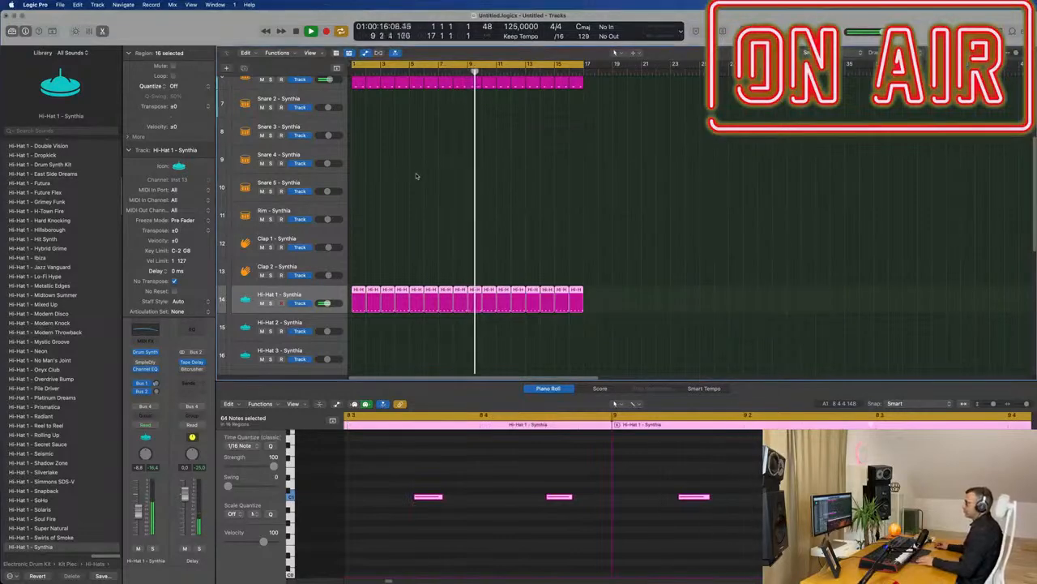
Lower the Snare 1 track's volume to about -5.3 dB and the Hi-Hat 1 track's to about -6.6 dB
key(super+Left)
key(super+Up)
key(super+Up)
key(super+Up)
key(super+Up)
scroll(410, 178, up, 1)
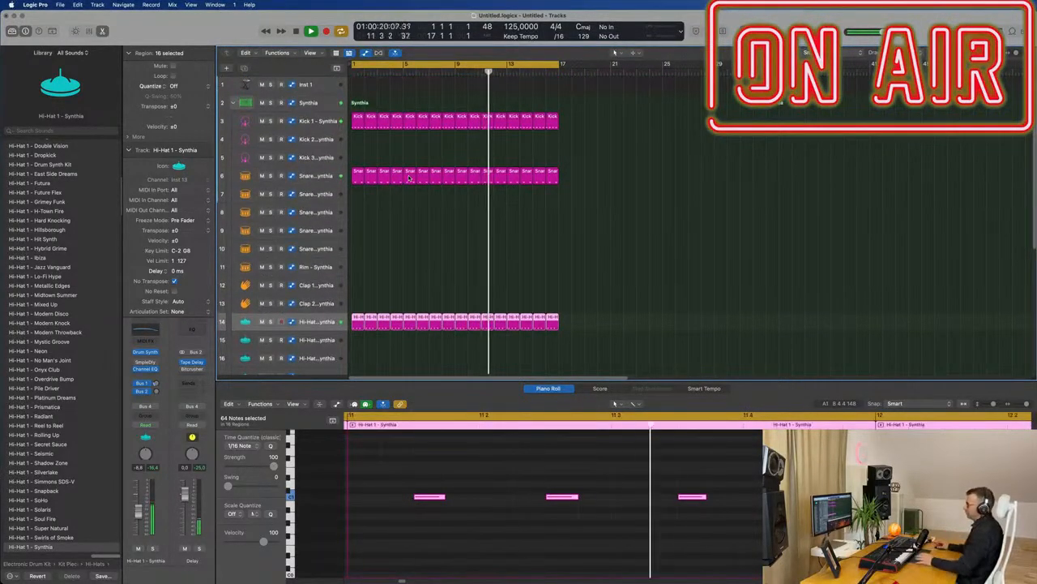
click(327, 175)
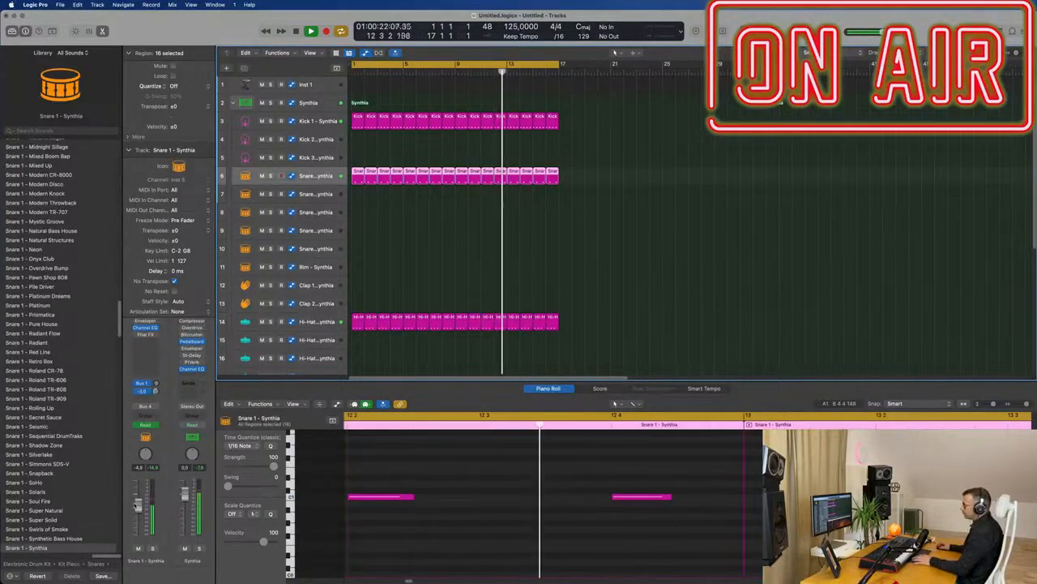
scroll(412, 318, down, 5)
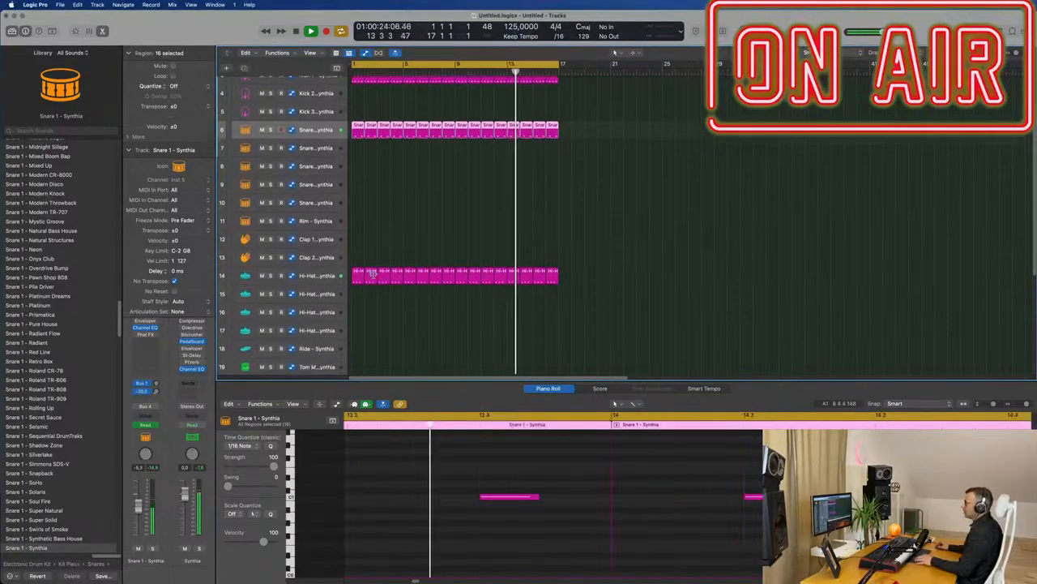
click(304, 277)
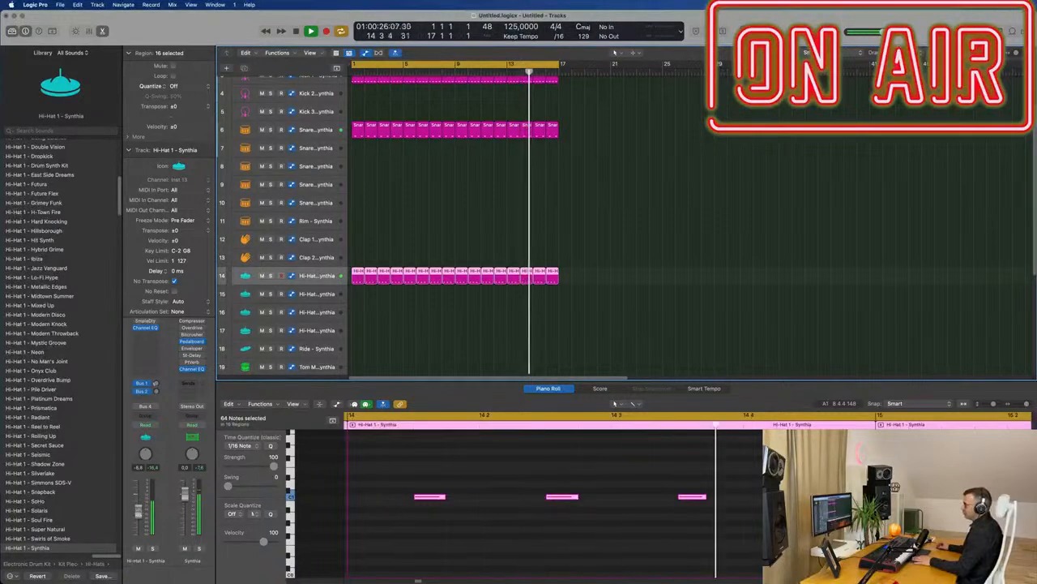
Copy the first Hi-Hat 1 region to the Shaker track at bar 1 and stop playback
scroll(381, 308, down, 10)
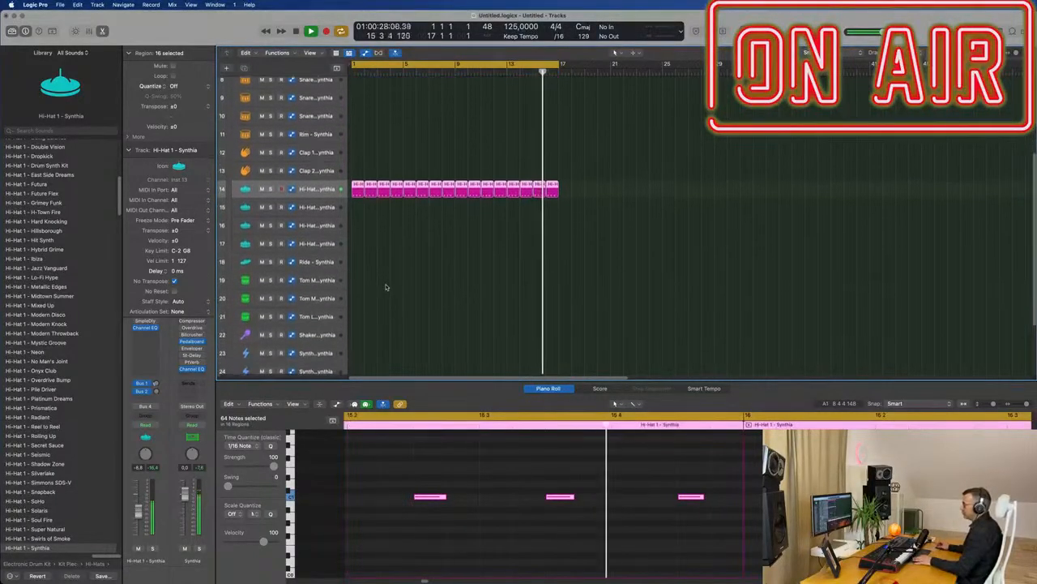
click(401, 292)
scroll(405, 289, down, 3)
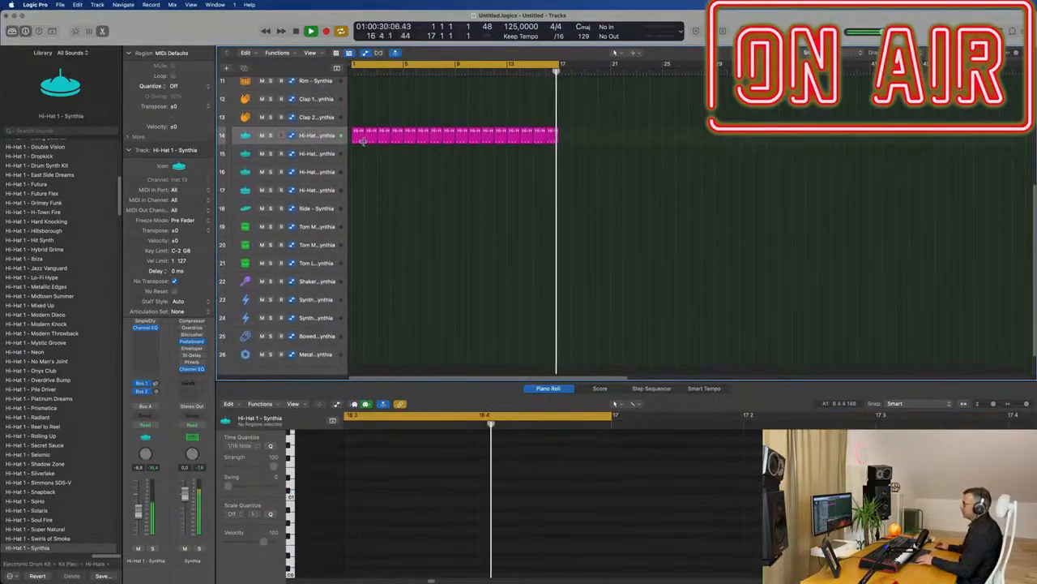
drag(359, 134, 358, 279)
key(space)
Duplicate the four notes of the copied Shaker region twice, placing the copies on the beats and the sixteenths right after them
drag(424, 498, 361, 500)
drag(438, 498, 463, 499)
key(super+Left)
key(super+Left)
key(super+Left)
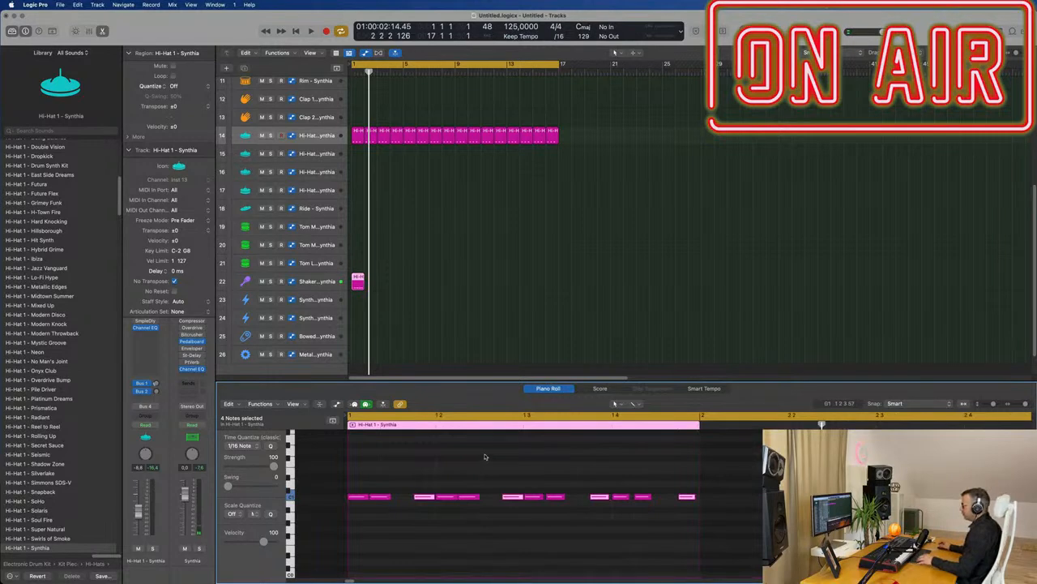
Play the Shaker track from bar 1, shift all twelve of its notes to another pitch and lower its volume
click(331, 279)
key(Return)
key(space)
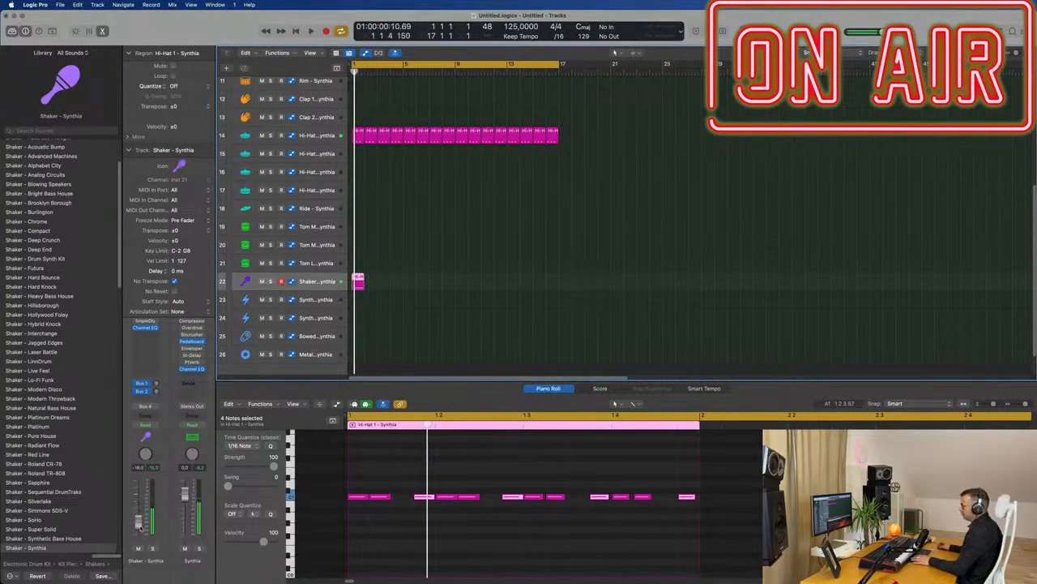
click(376, 531)
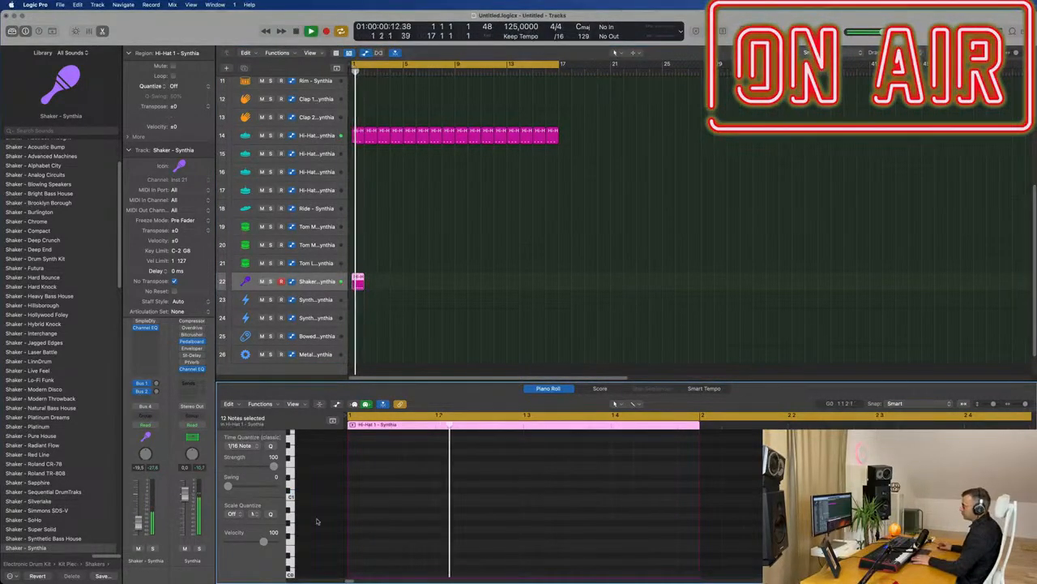
scroll(397, 279, down, 1)
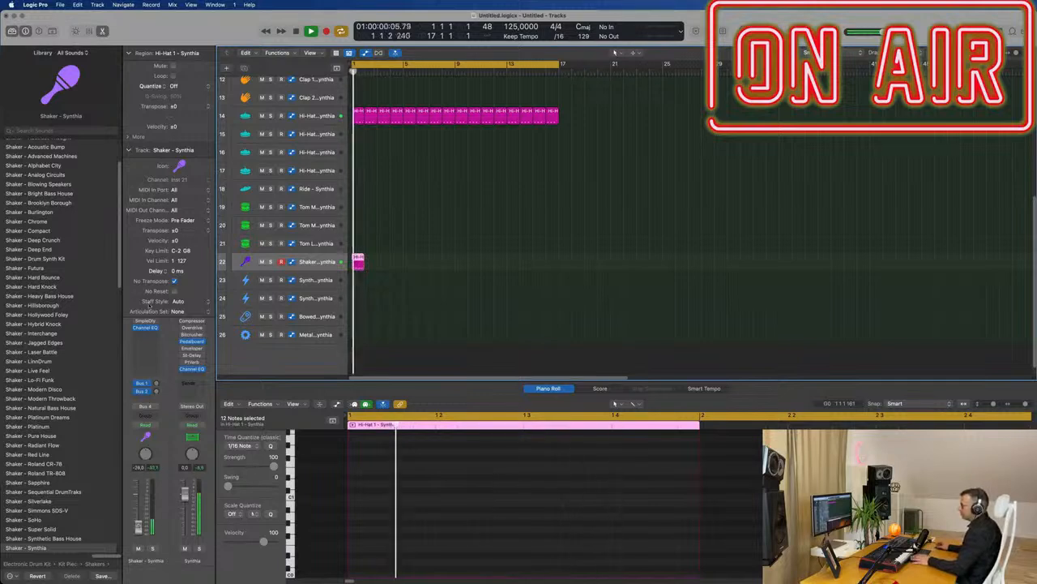
Enable and open the Shaker channel's Sample Delay, and repeat the one-bar Shaker region until it fills 16 bars
click(139, 321)
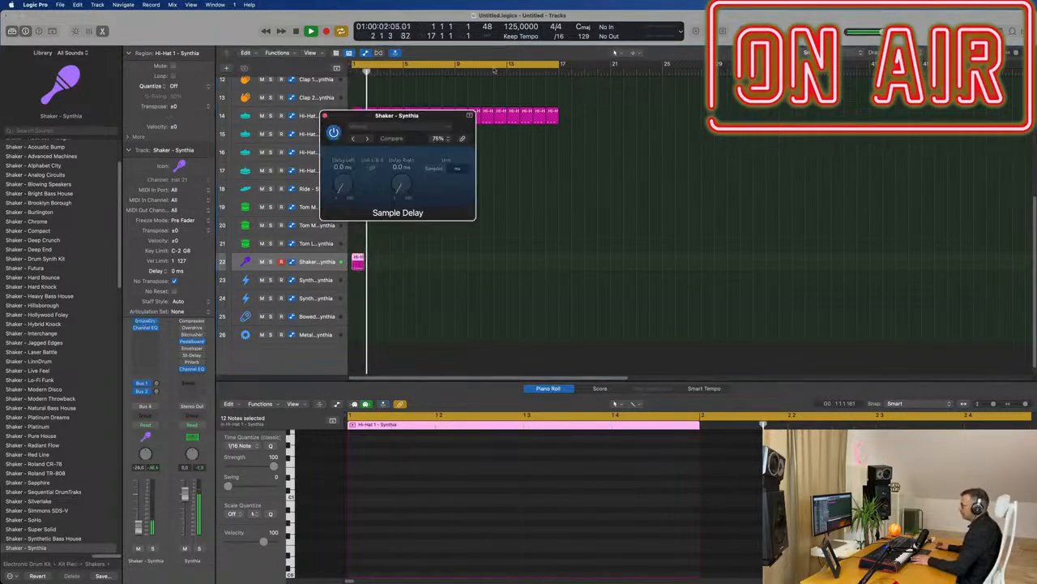
drag(387, 116, 507, 152)
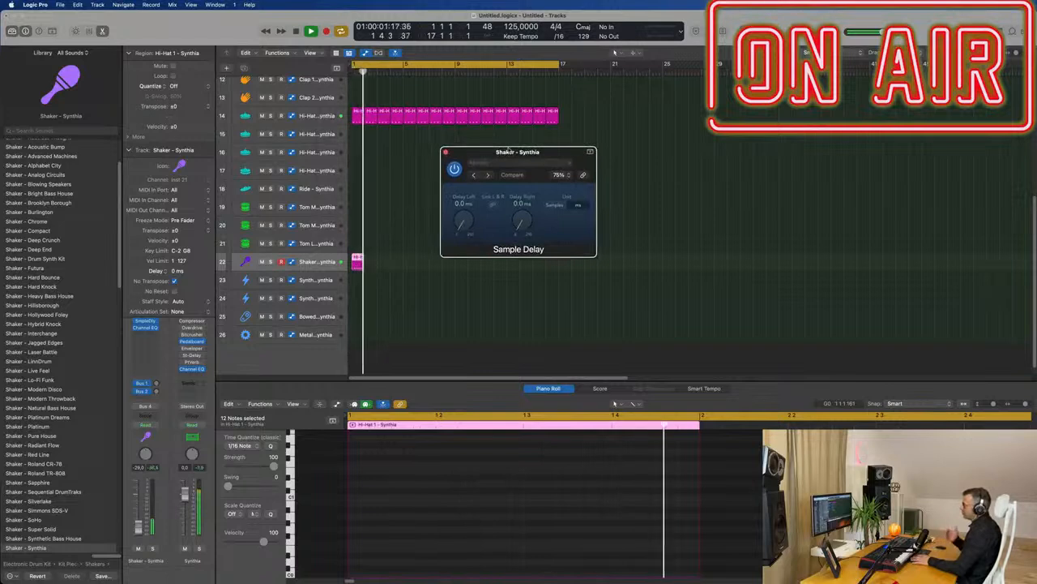
drag(390, 344, 357, 253)
key(super+r)
key(super+r)
key(super+r)
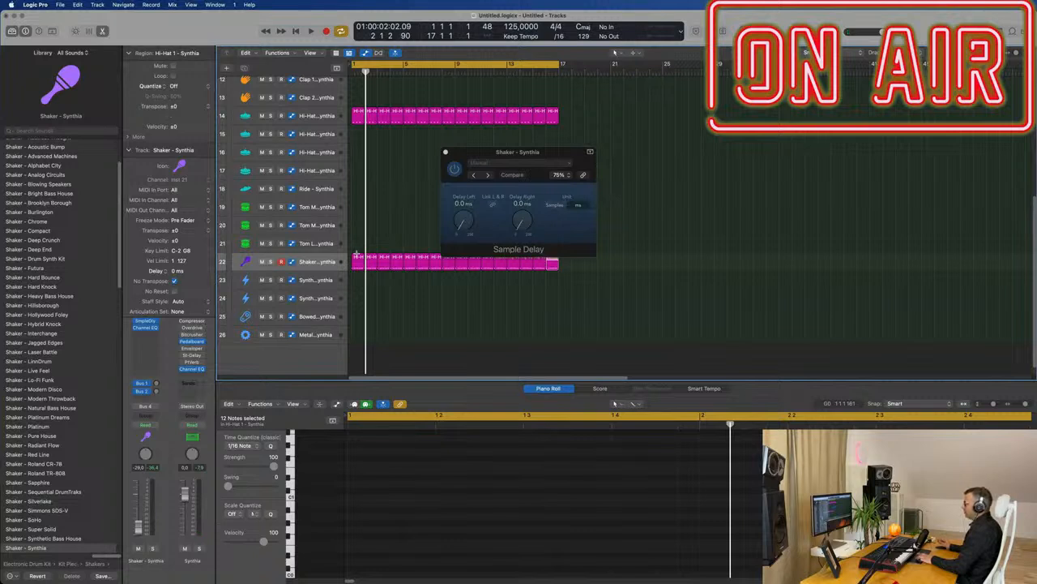
Set the Shaker's Sample Delay to 3.0 ms on the left and 6.0 ms on the right during playback
drag(538, 151, 551, 168)
key(space)
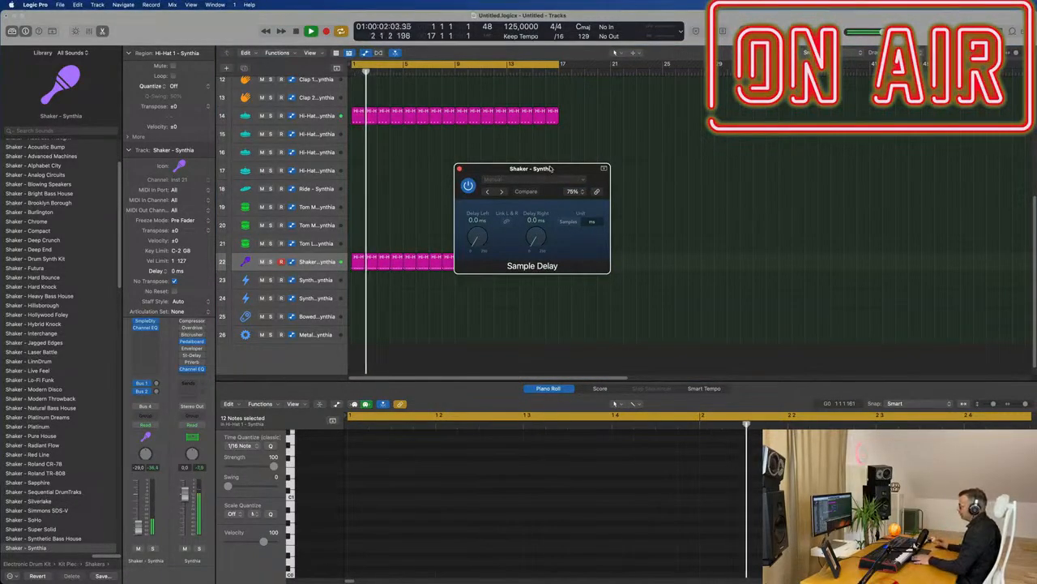
drag(488, 243, 479, 239)
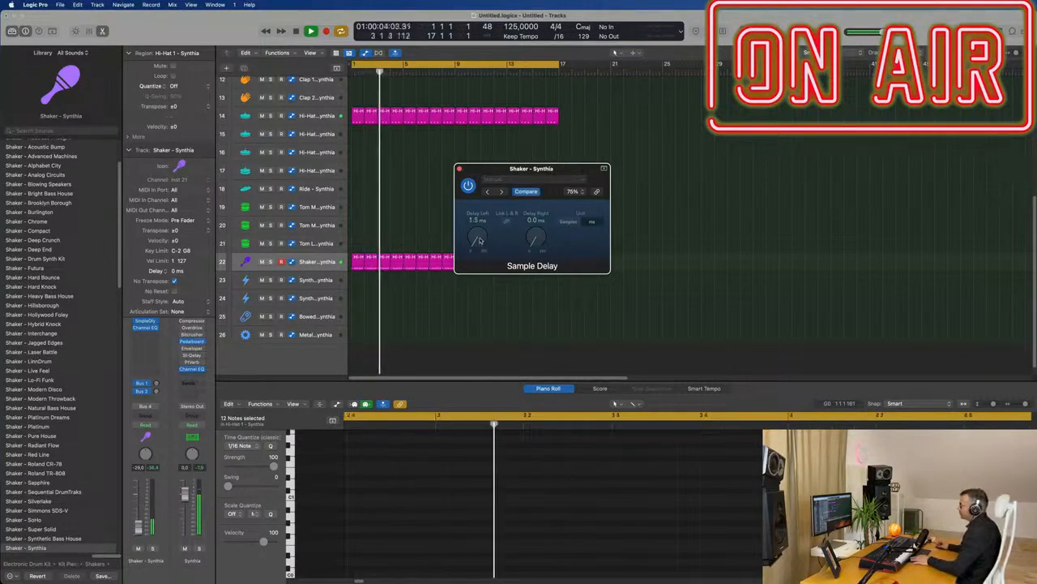
drag(536, 243, 534, 236)
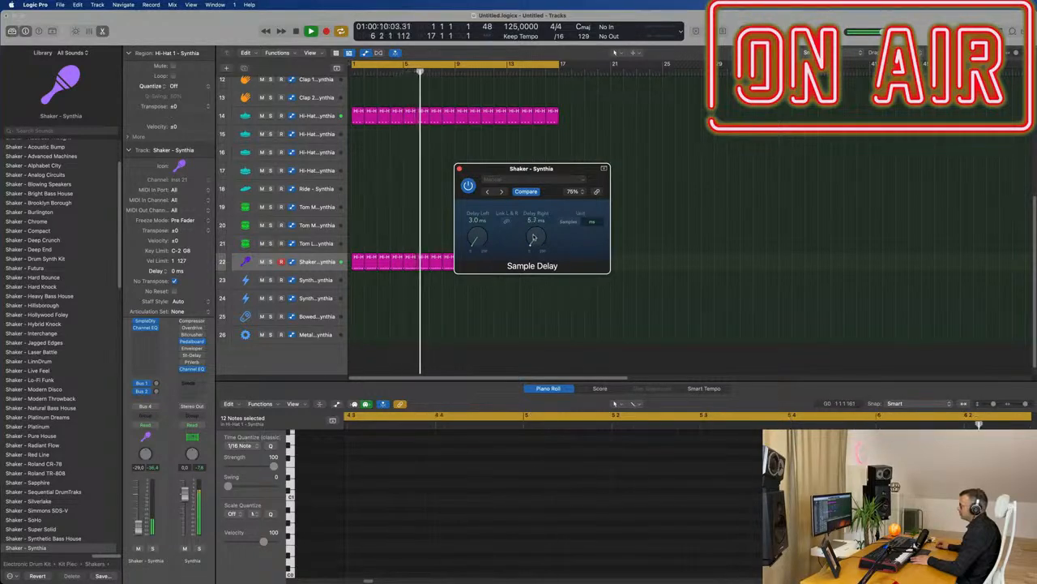
double_click(533, 219)
text(6)
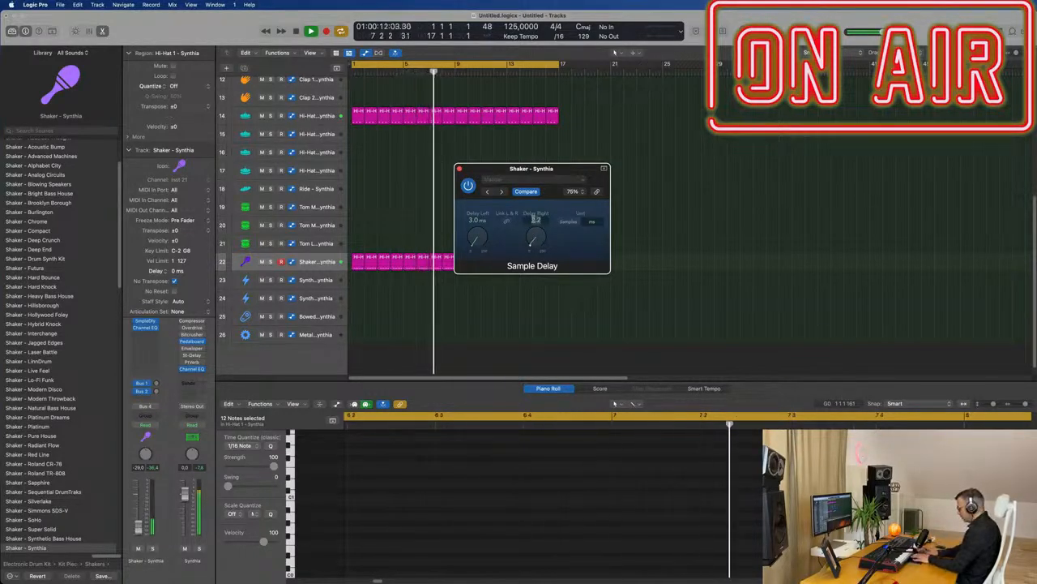
key(Return)
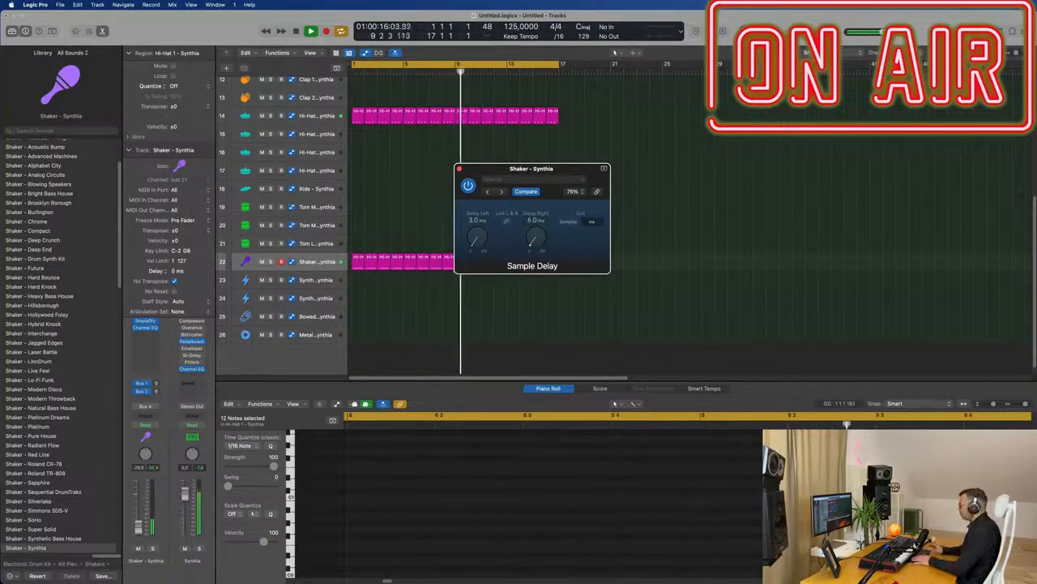
Toggle the Sample Delay's bypass for comparison, close its window and lower the Shaker track's volume further
drag(571, 175, 572, 171)
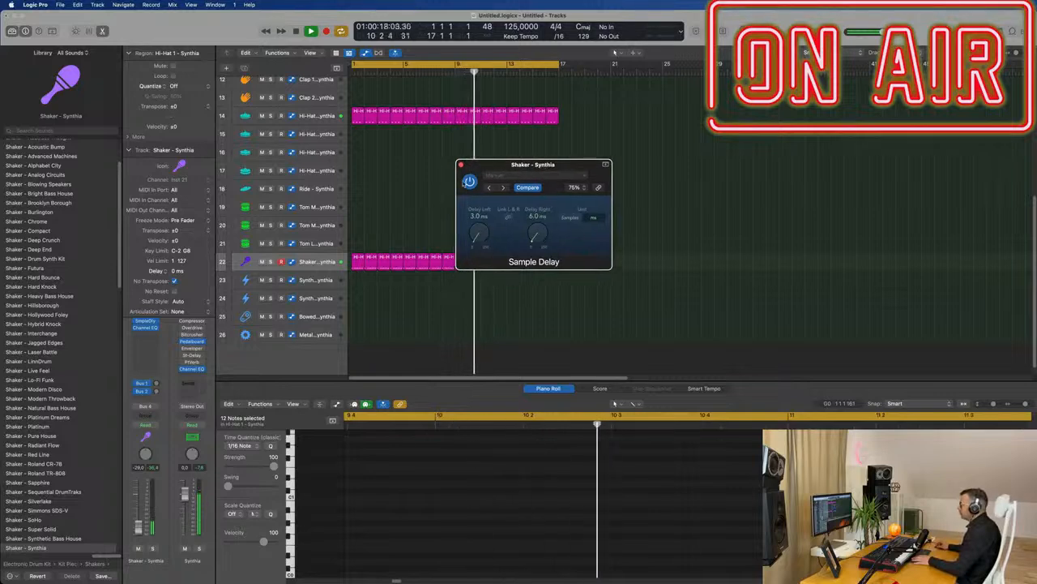
click(470, 182)
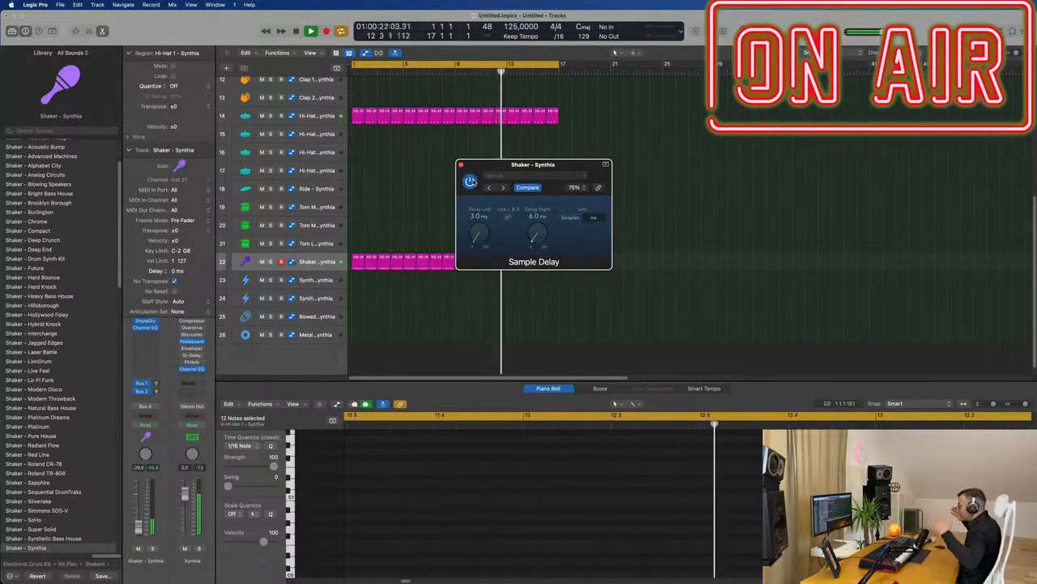
click(462, 165)
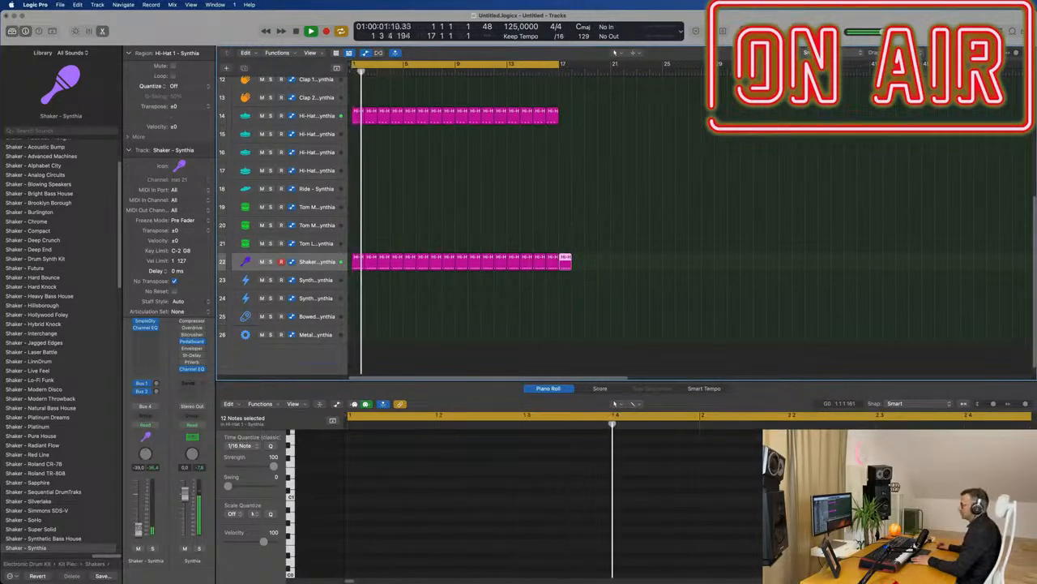
click(735, 205)
Open Alchemy on the Inst 1 track and filter its preset browser to the Bass category
scroll(683, 229, up, 8)
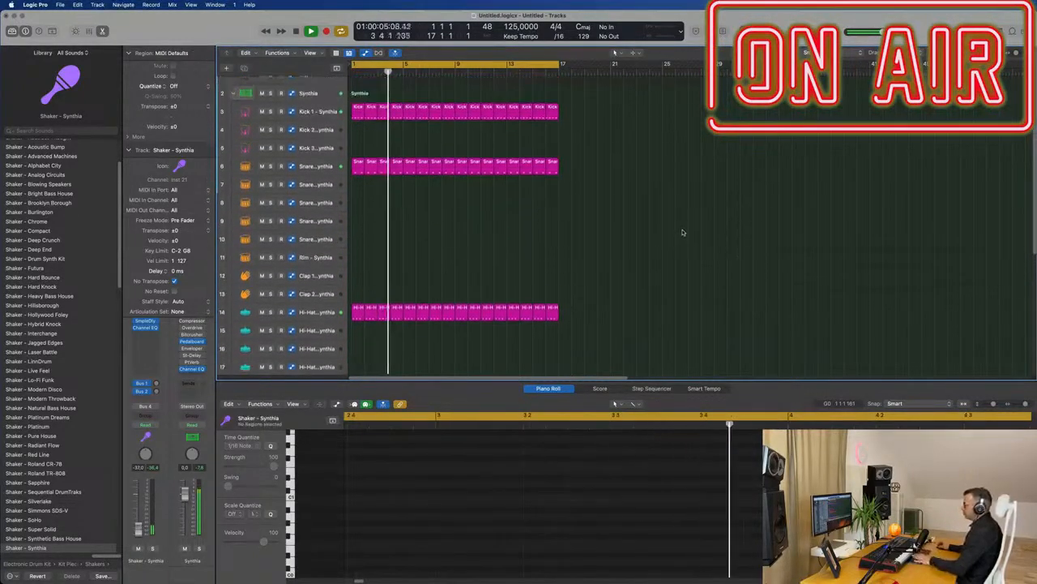
scroll(646, 231, up, 1)
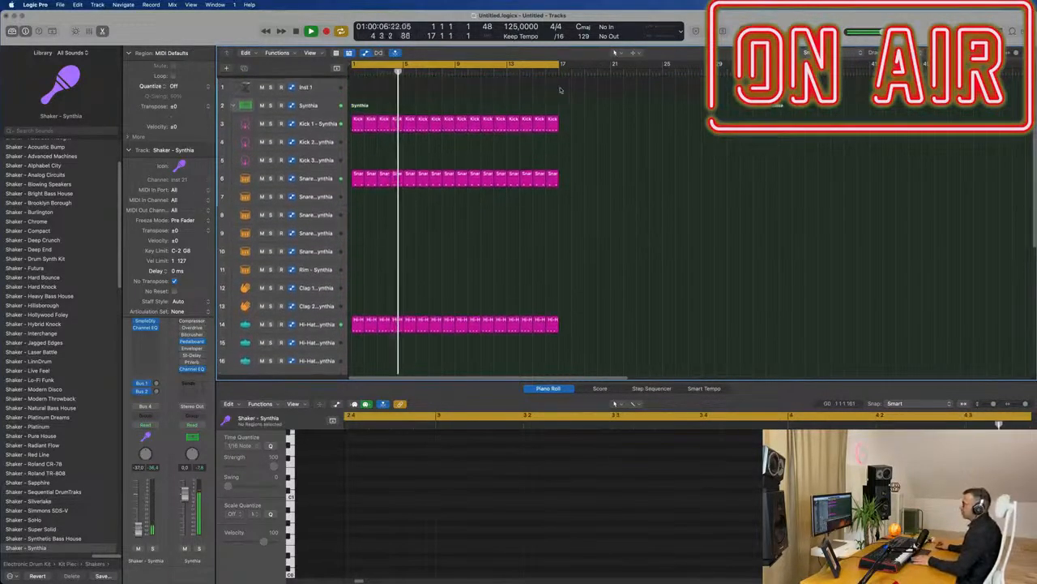
click(306, 86)
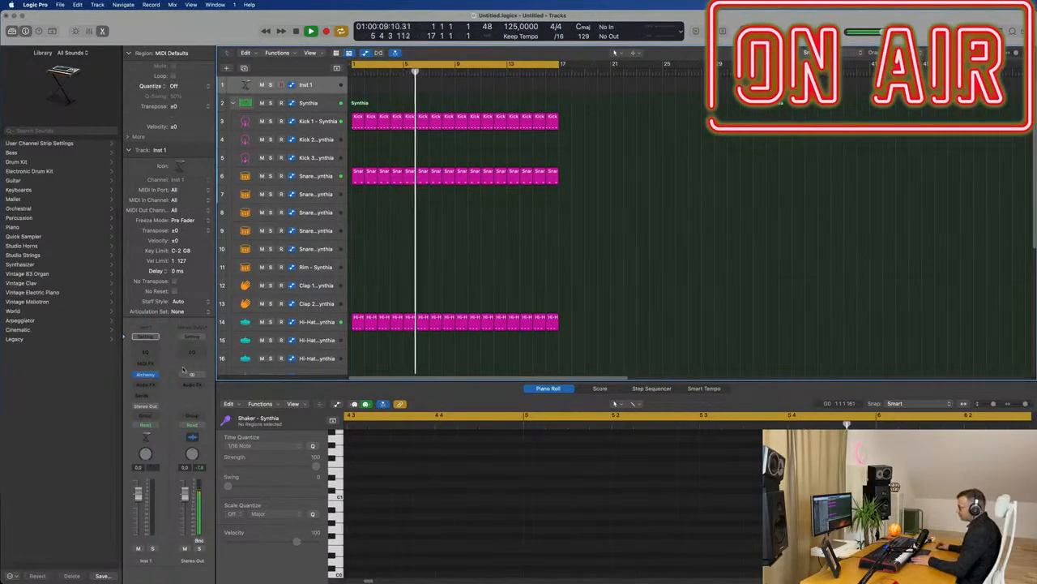
click(146, 374)
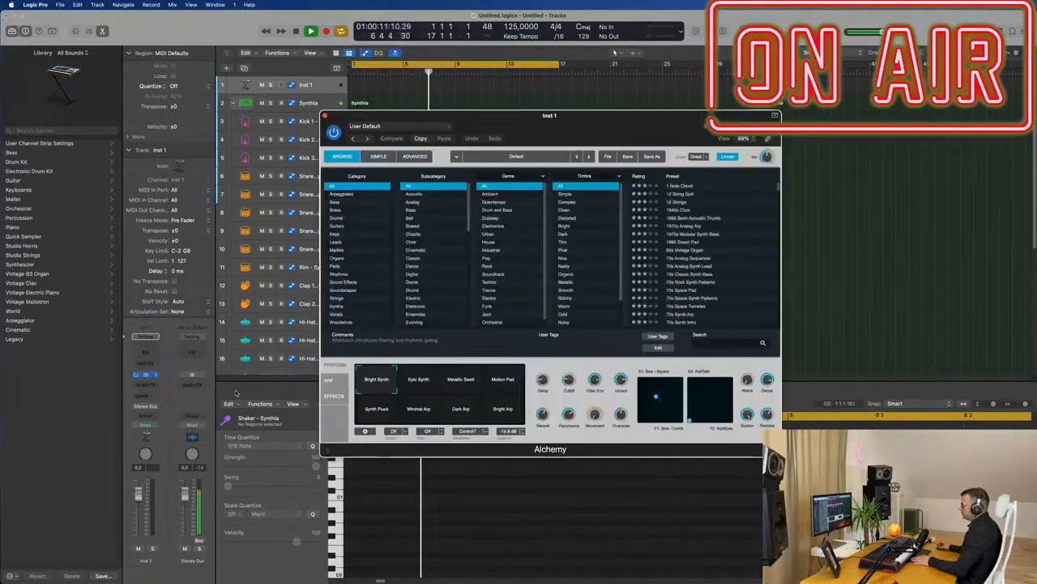
click(376, 198)
drag(661, 119, 626, 132)
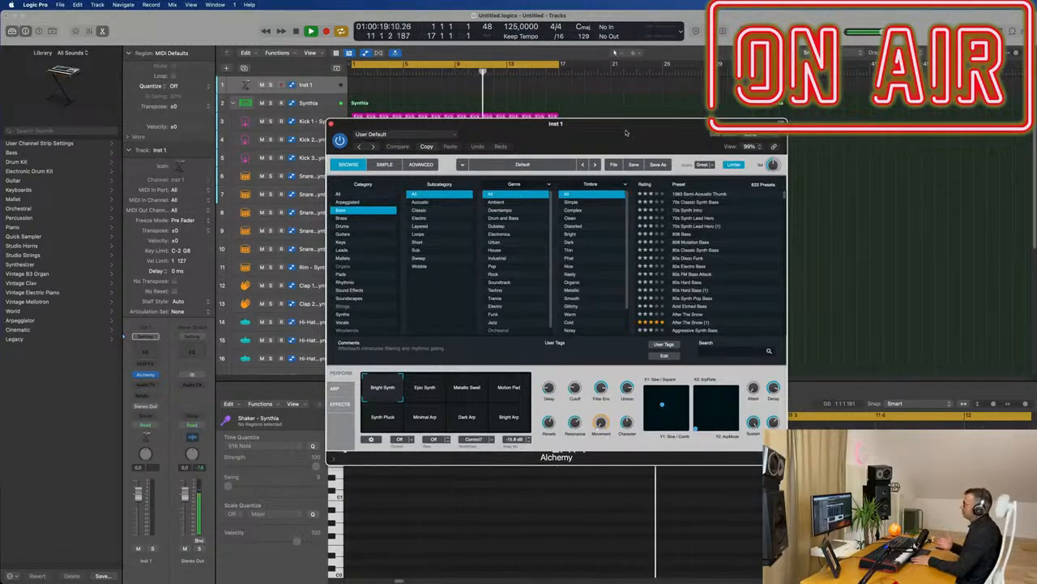
drag(626, 132, 611, 132)
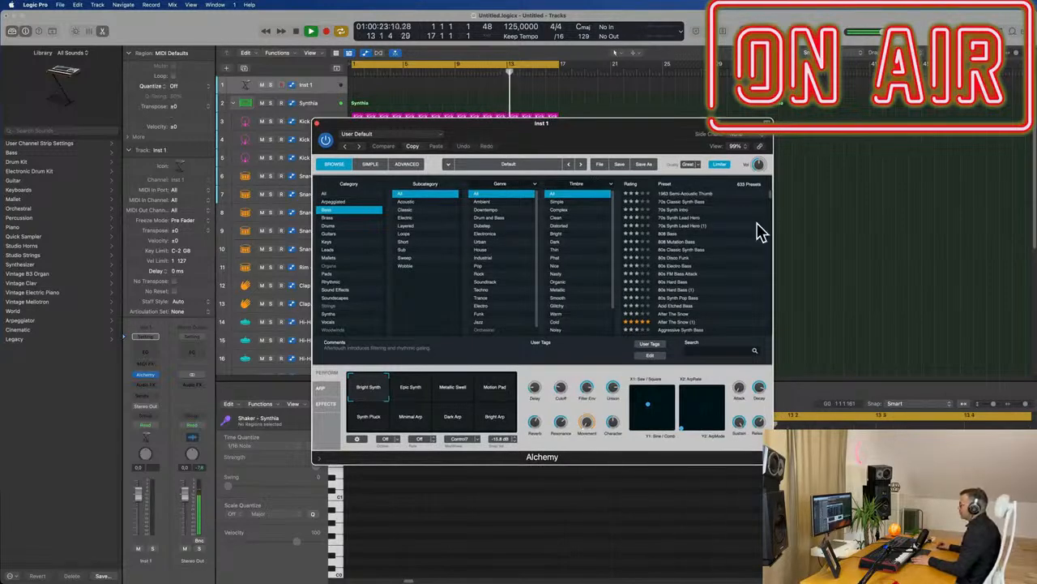
Audition several presets in Alchemy's Bass category, load 80s Classic Synth Bass and adjust its LP Cutoff
click(679, 202)
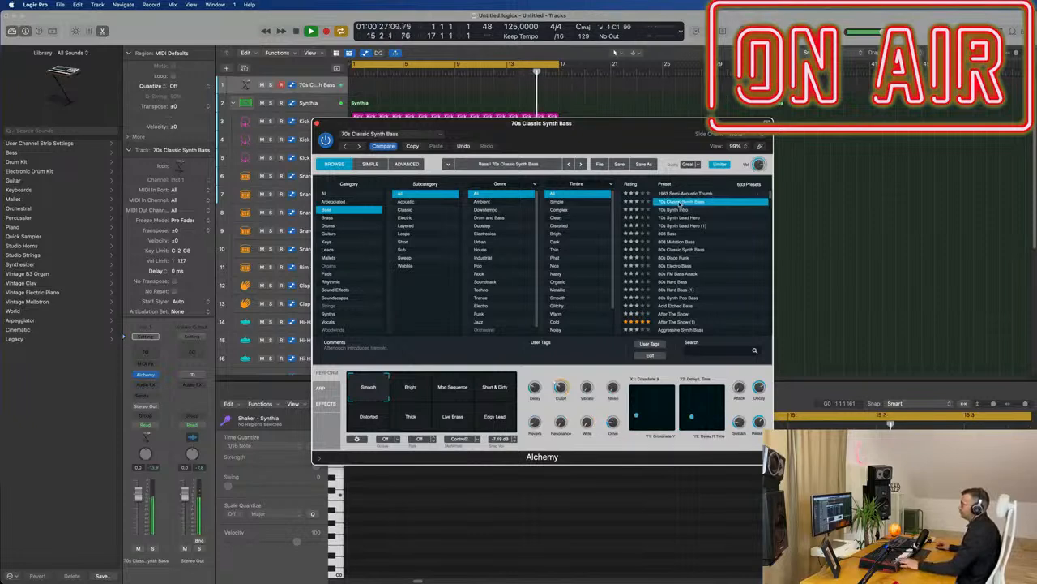
click(679, 210)
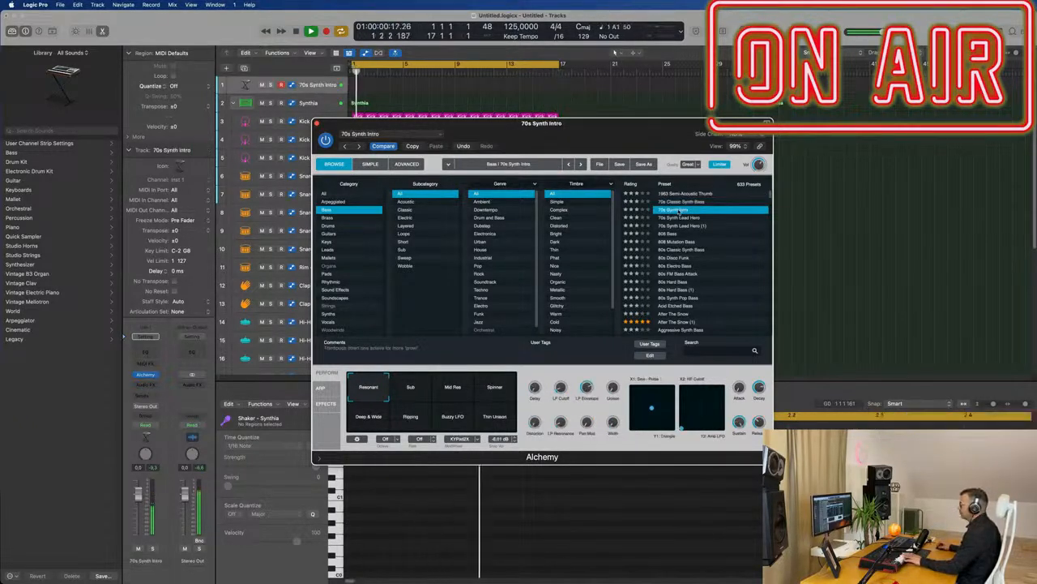
click(684, 194)
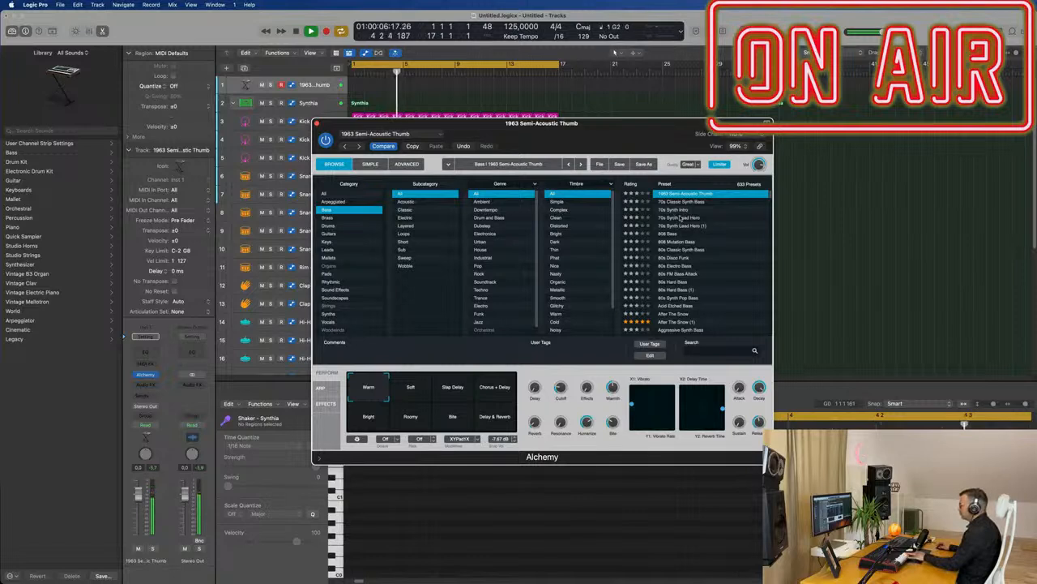
click(681, 219)
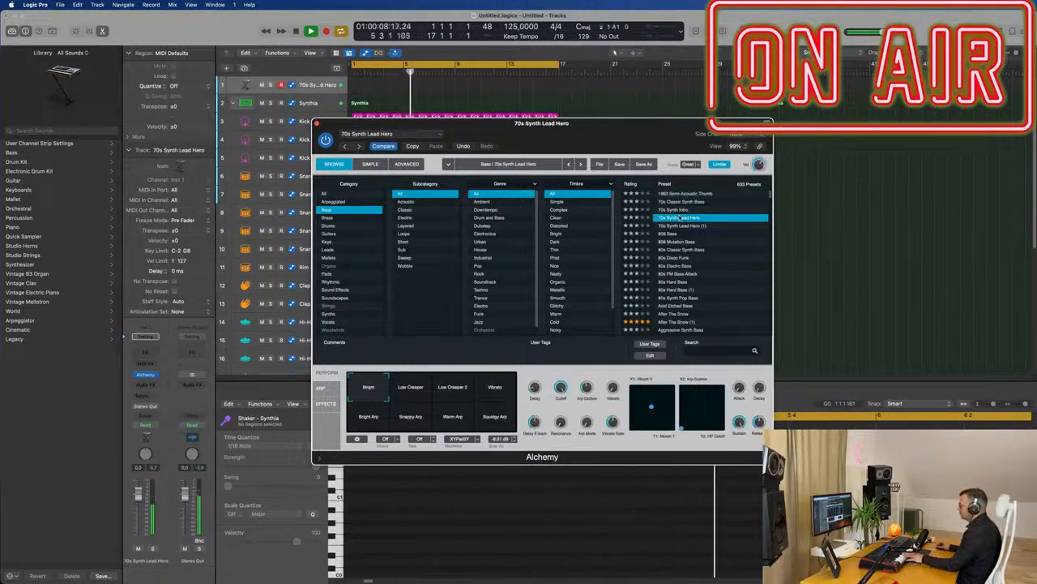
click(683, 250)
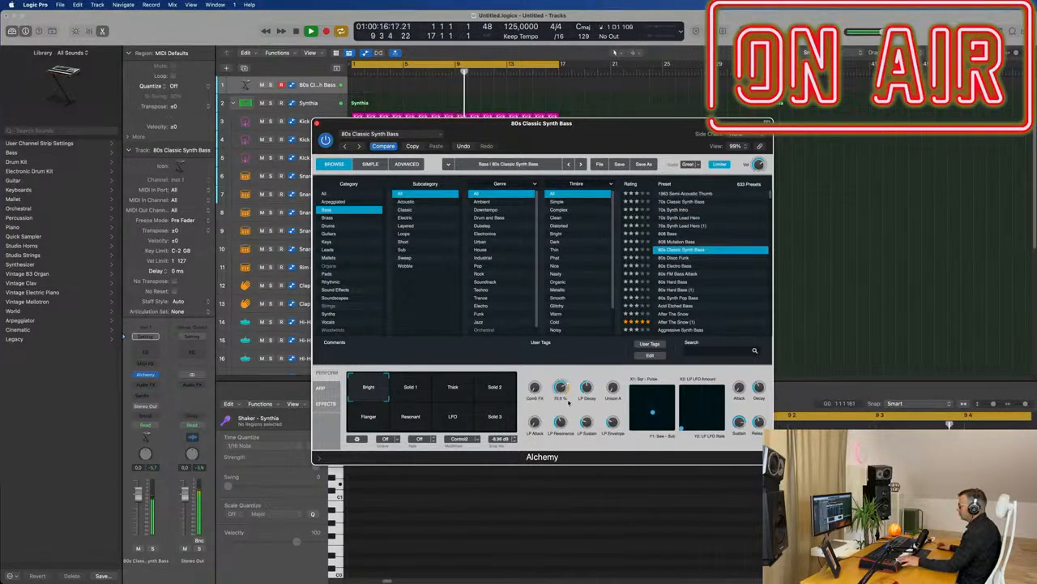
drag(566, 389, 569, 370)
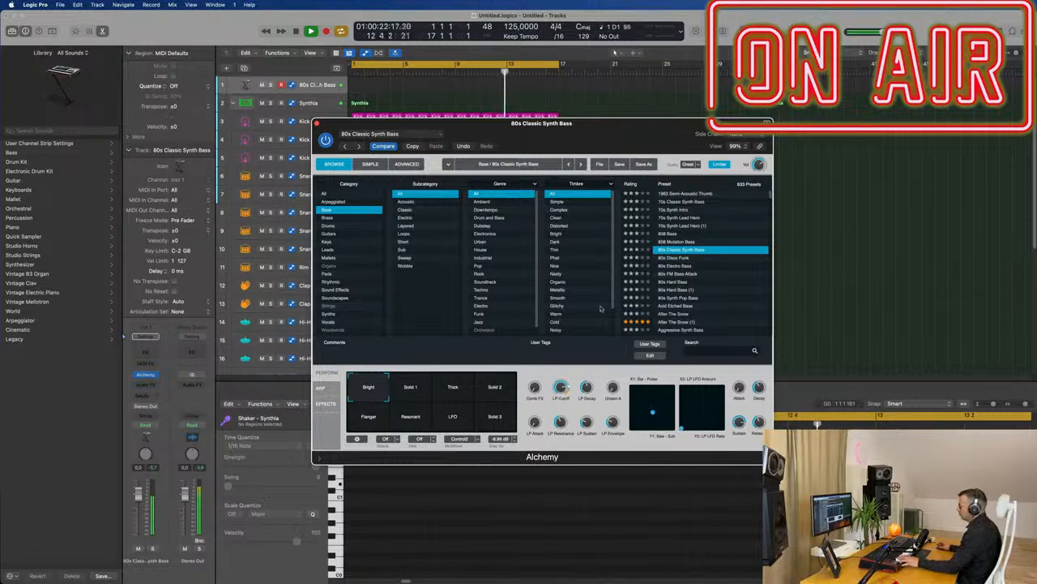
Record a short bass pattern over the beat on the 80s Classic Synth Bass track
drag(605, 132, 679, 161)
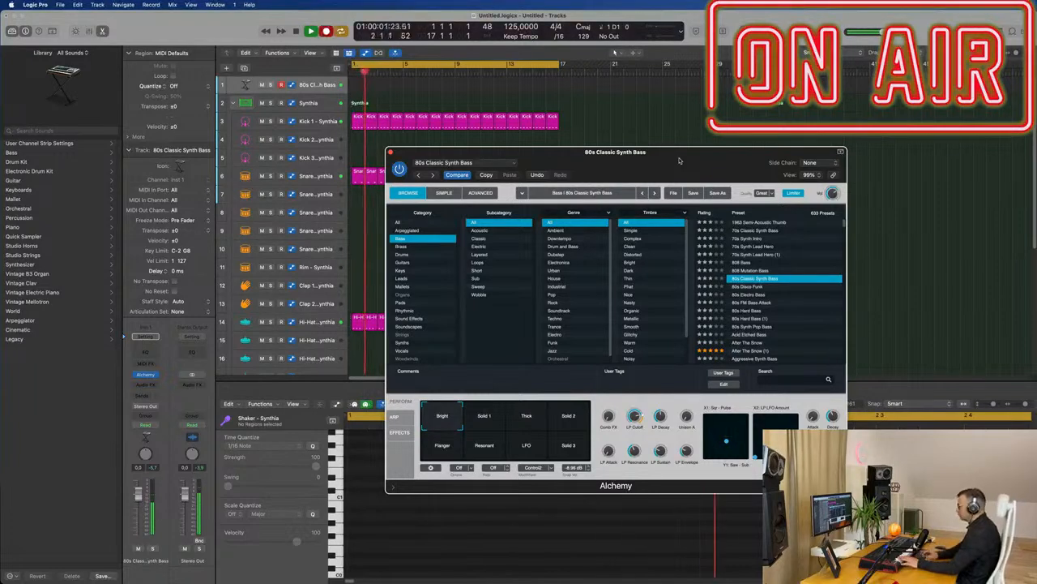
key(r)
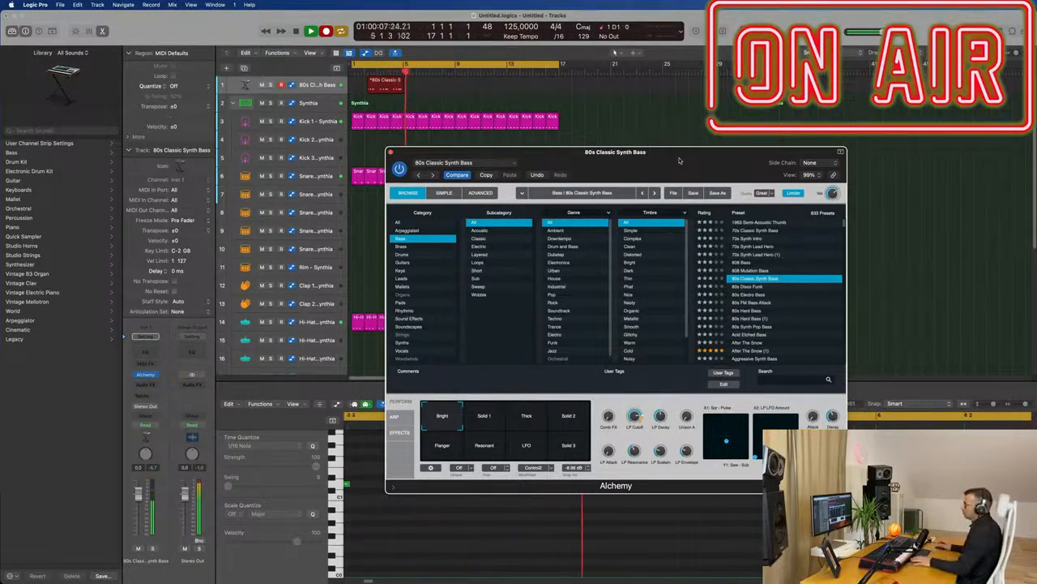
key(space)
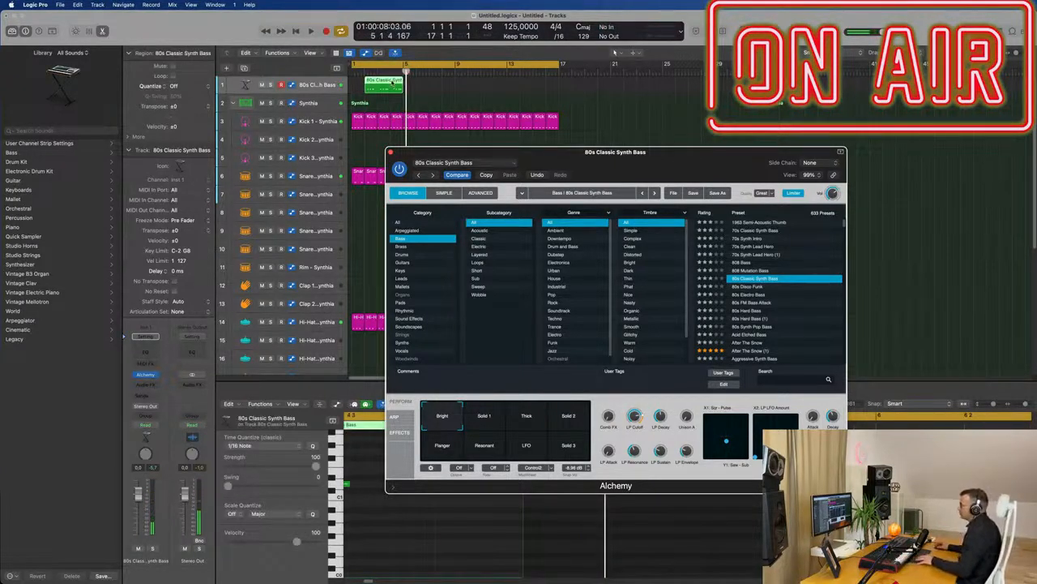
Reduce the recorded bass part to its one-bar region at bar 4, move it to bar 1 and open it in the Piano Roll
click(387, 82)
key(Delete)
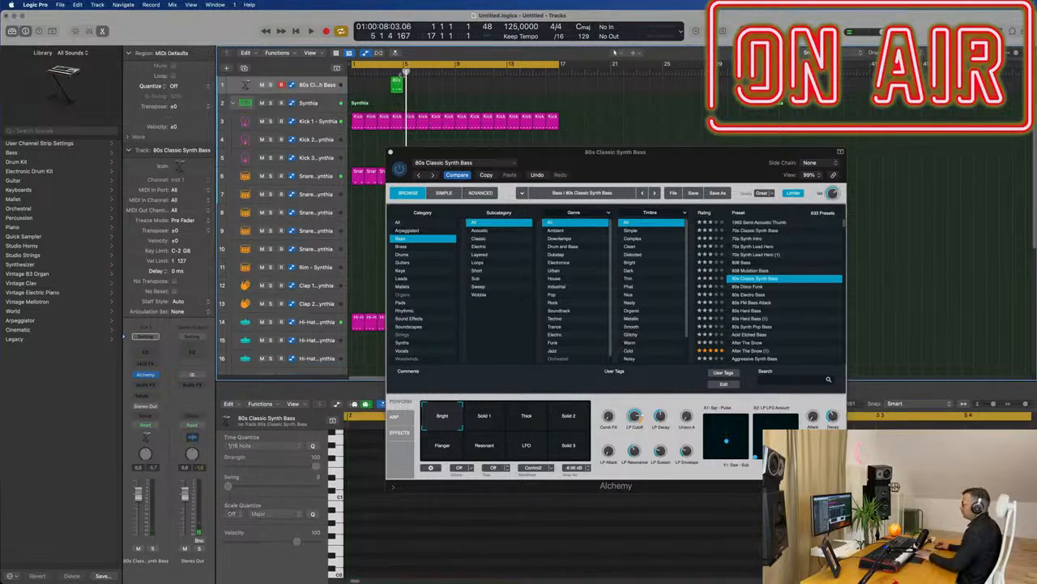
key(super+z)
drag(395, 82, 357, 85)
double_click(357, 85)
drag(468, 154, 745, 114)
key(p)
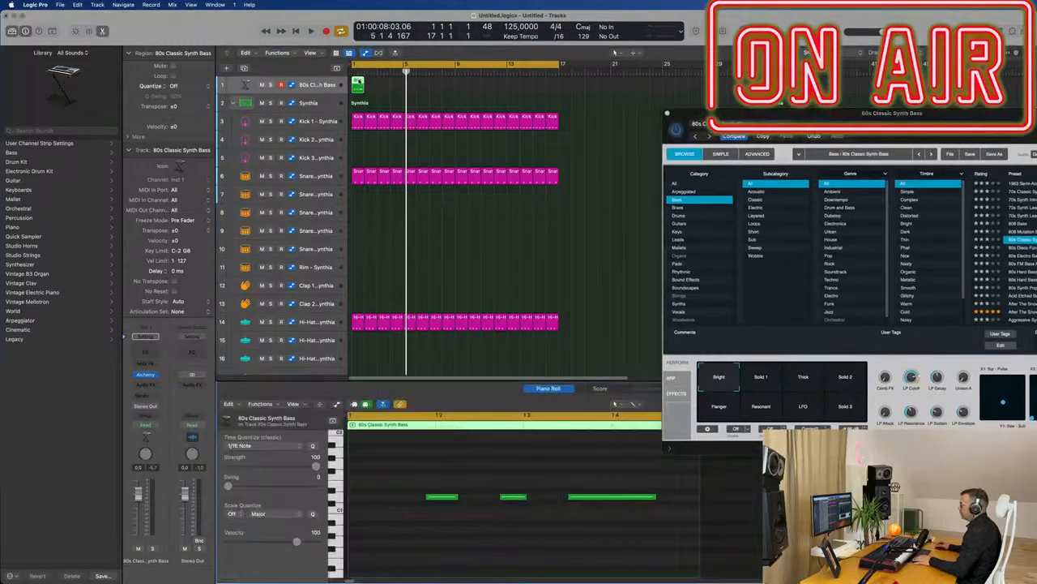
Quantize all three bass notes to 1/16 Note and play the bar with the beat
key(super+a)
key(q)
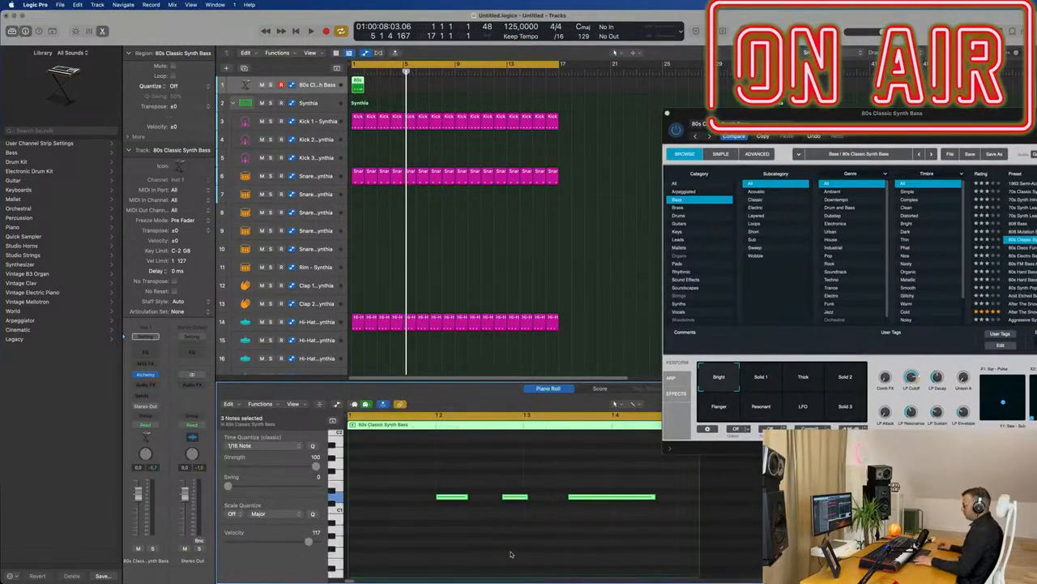
drag(885, 113, 760, 62)
key(Return)
key(space)
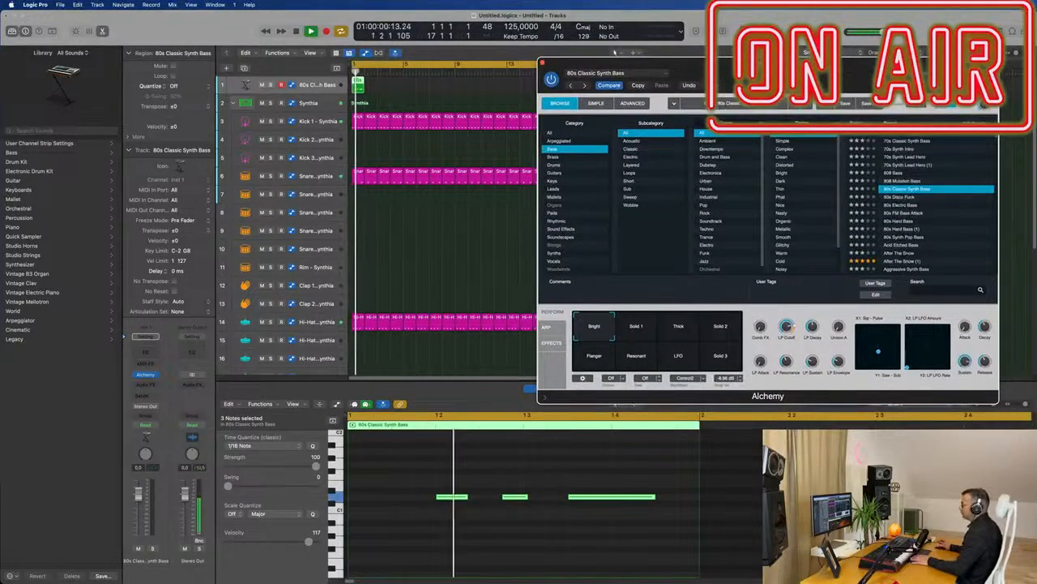
drag(648, 62, 782, 30)
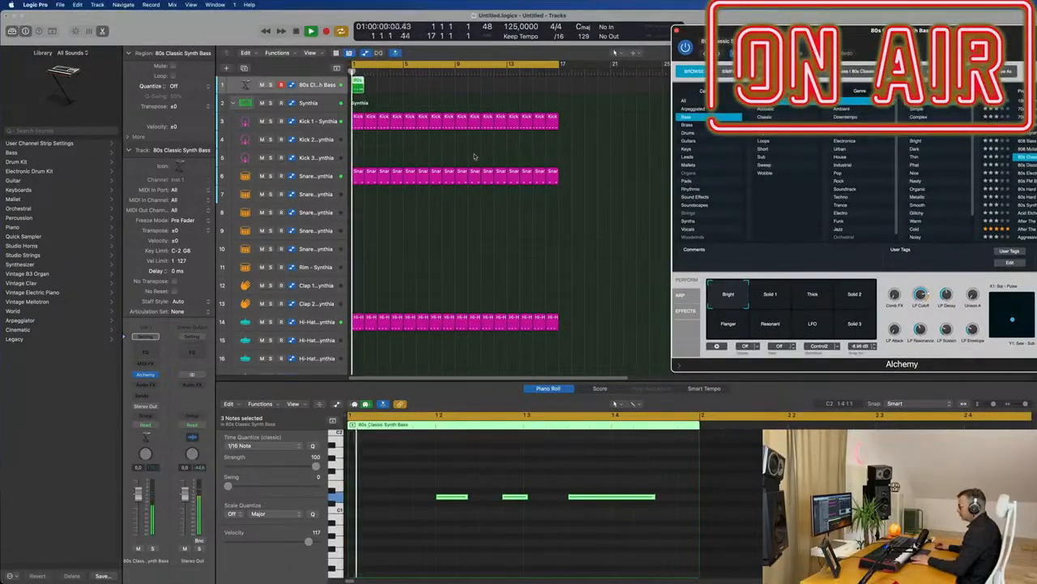
key(space)
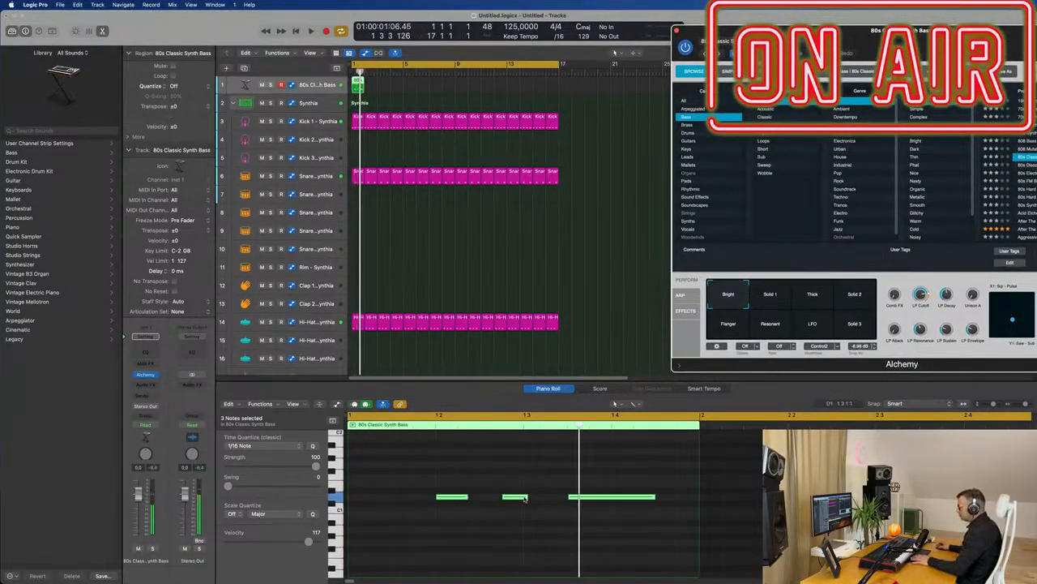
Lengthen the first bass note slightly and restart playback
drag(468, 496, 478, 497)
click(457, 498)
key(space)
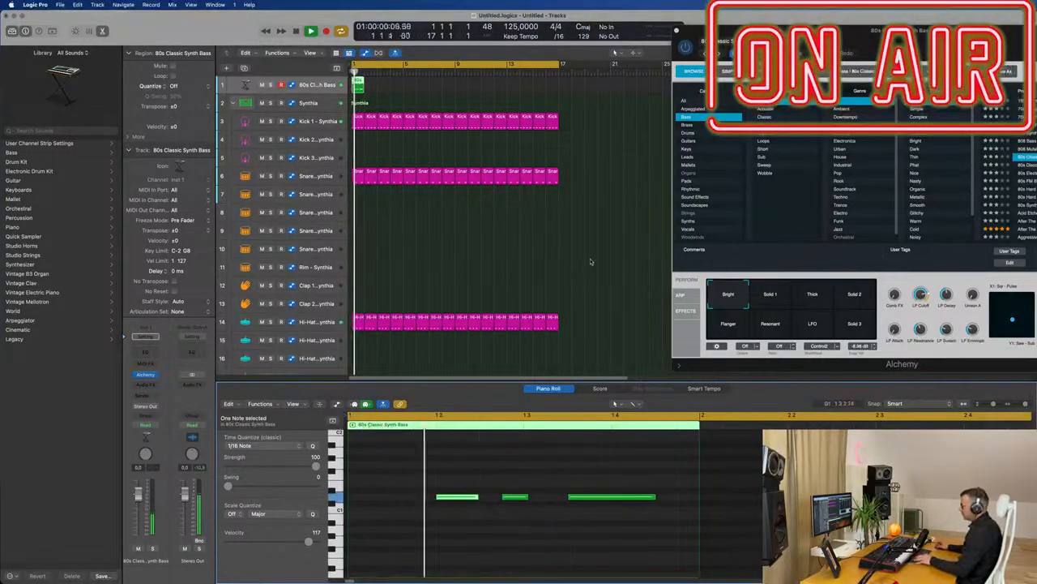
Repeat the one-bar bass region until it fills 16 bars
scroll(521, 248, down, 3)
scroll(528, 241, up, 1)
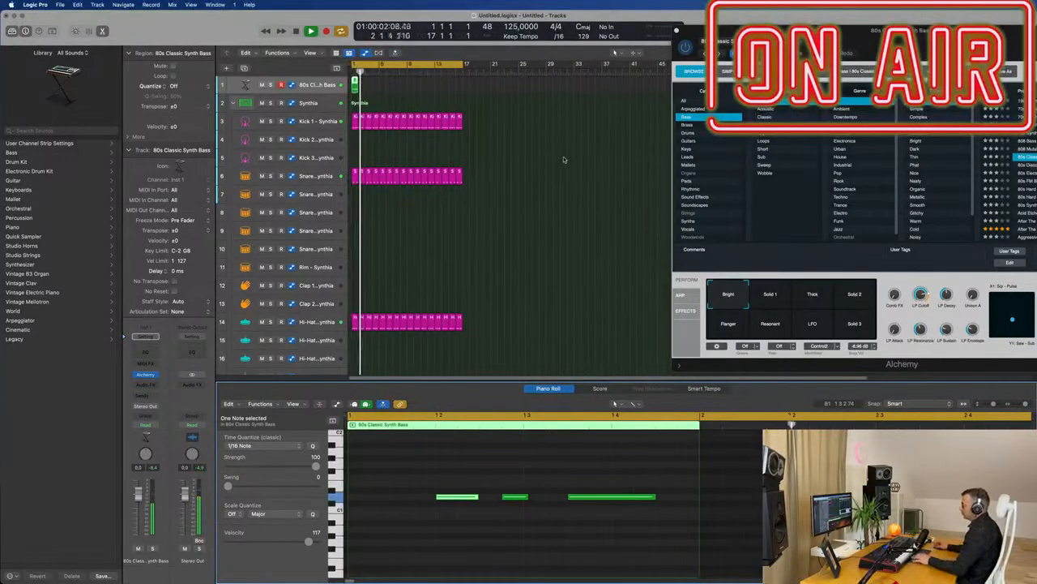
click(355, 88)
key(super+r)
key(super+r)
key(super+r)
key(super+r)
key(super+r)
key(super+r)
key(super+r)
key(super+r)
key(super+r)
key(super+r)
key(super+r)
key(super+r)
key(super+r)
key(super+r)
key(super+r)
Show Alchemy's advanced view and adjust the bass sound's Decay, LP Decay and LP Envelope during playback
drag(799, 41, 492, 73)
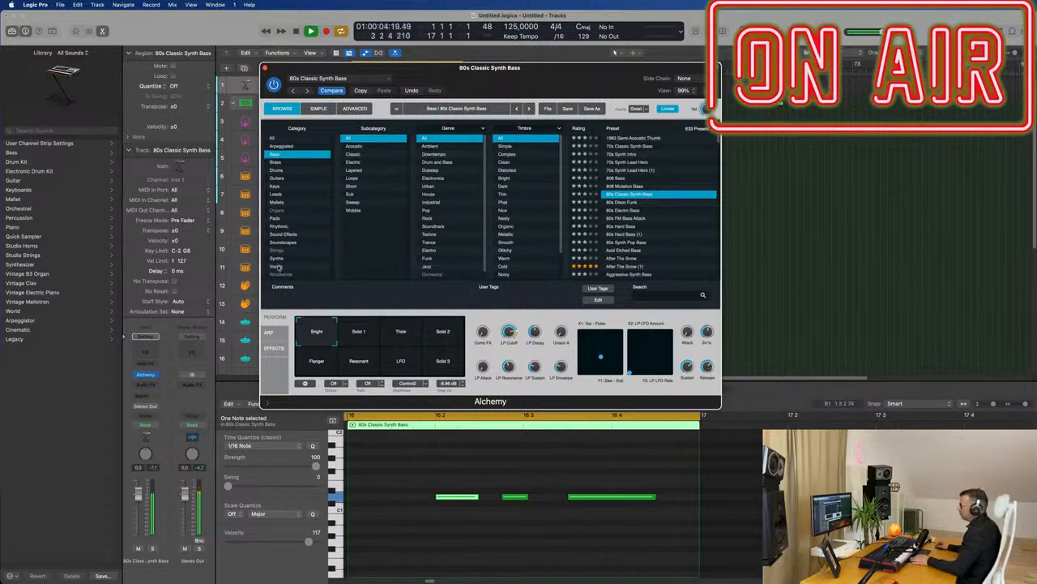
click(354, 109)
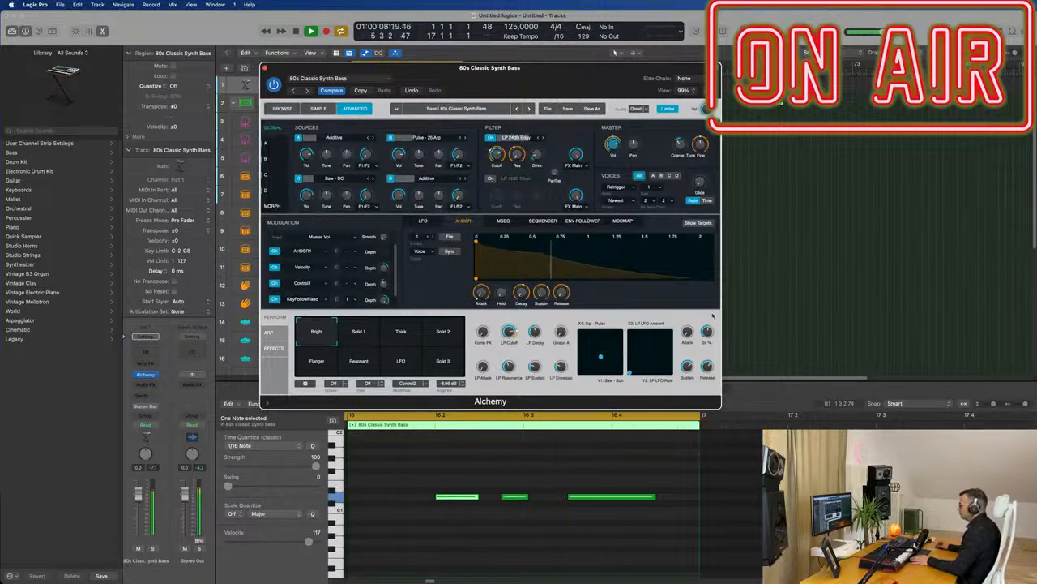
drag(706, 332, 712, 340)
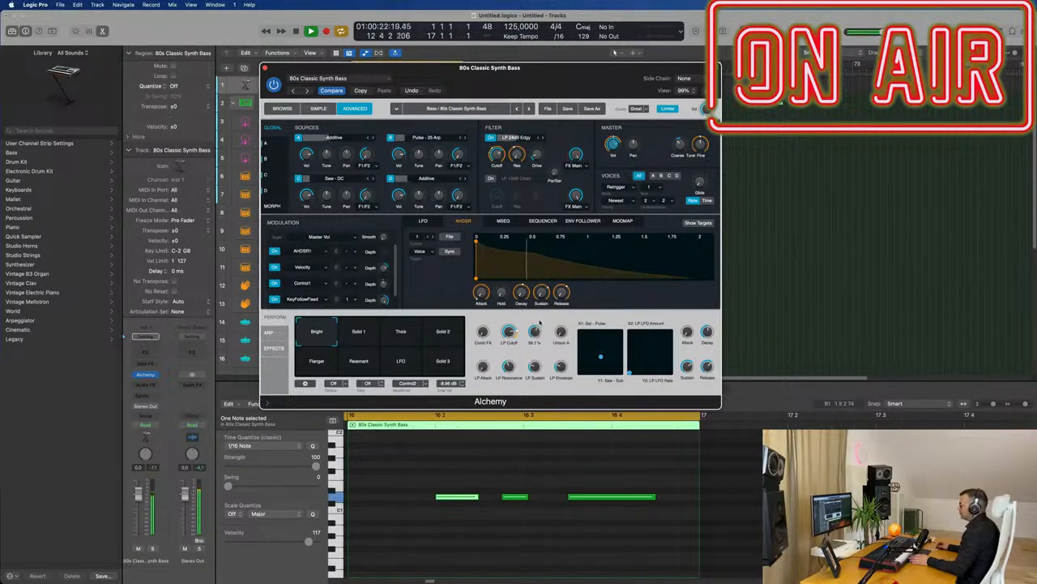
drag(537, 336, 537, 343)
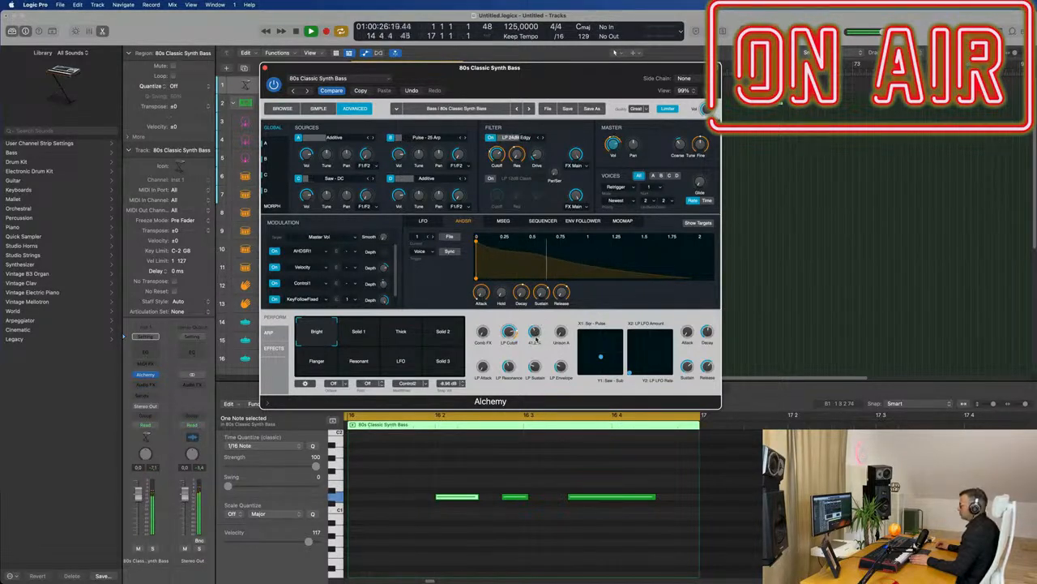
drag(560, 372, 559, 365)
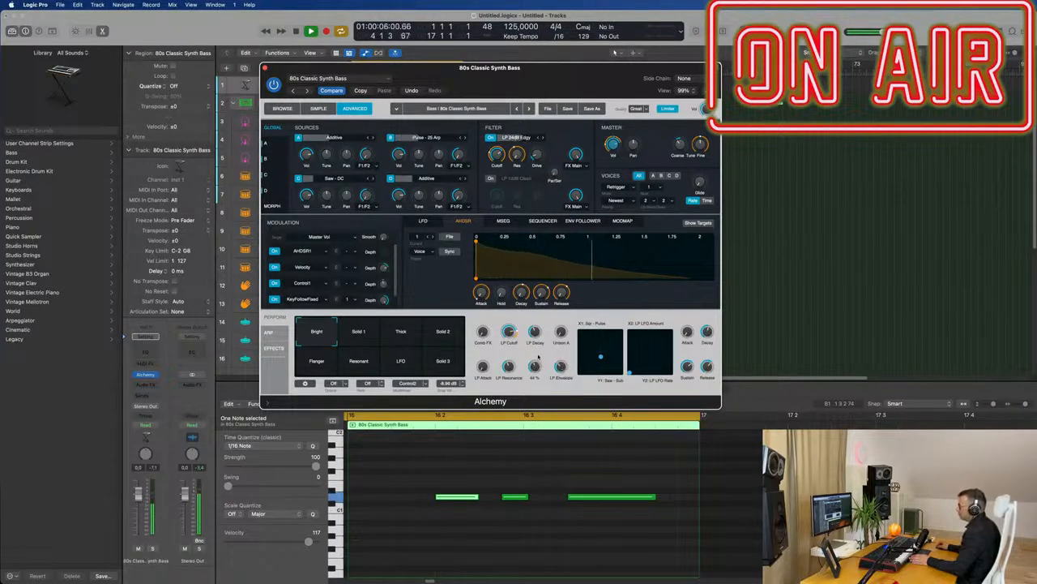
Lower the bass sound's LP Sustain, raise its LP Attack slightly and fine-tune the LP Envelope
drag(536, 364, 537, 382)
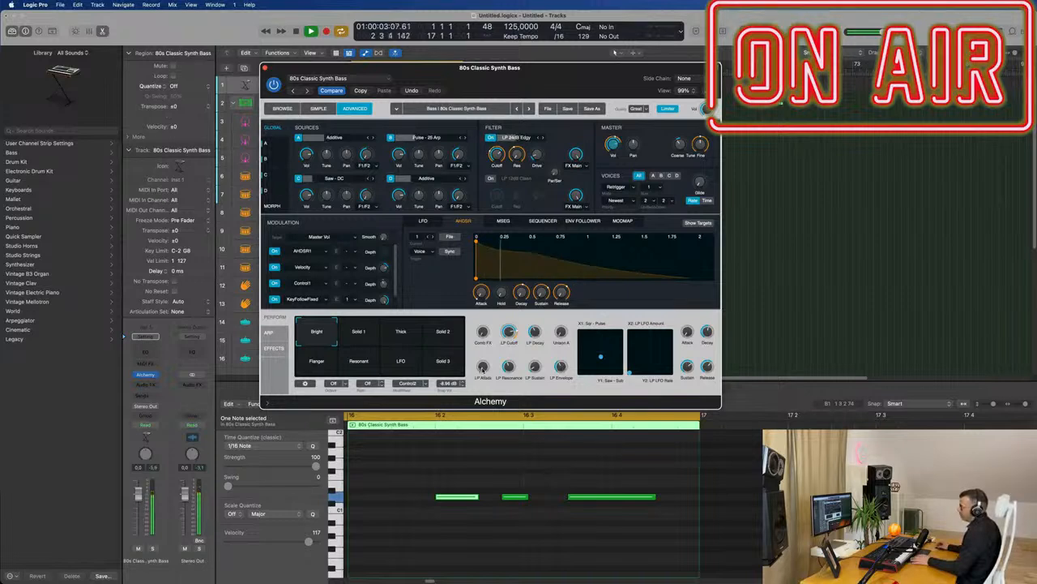
drag(482, 369, 482, 356)
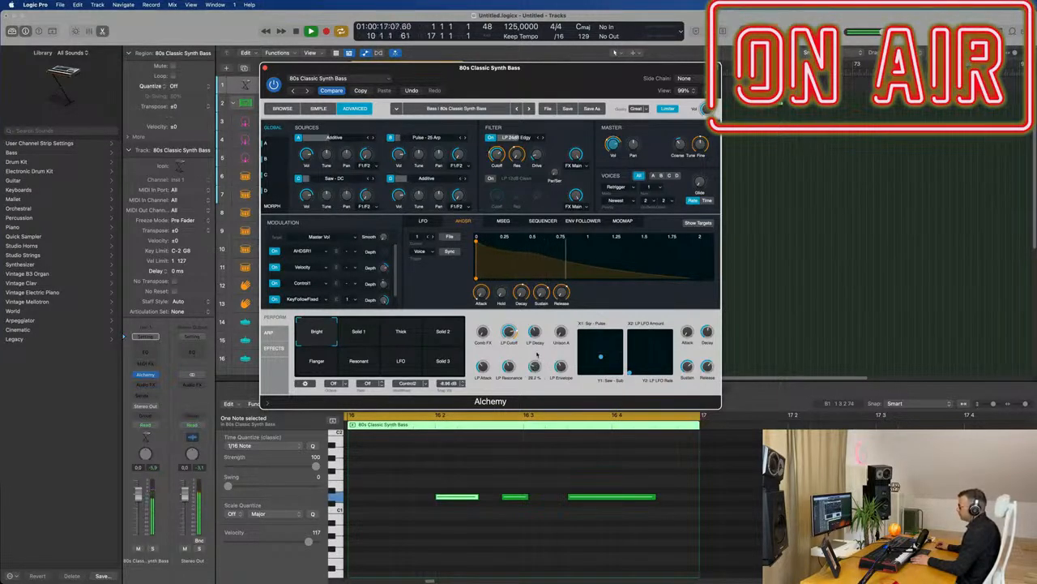
drag(535, 353, 537, 384)
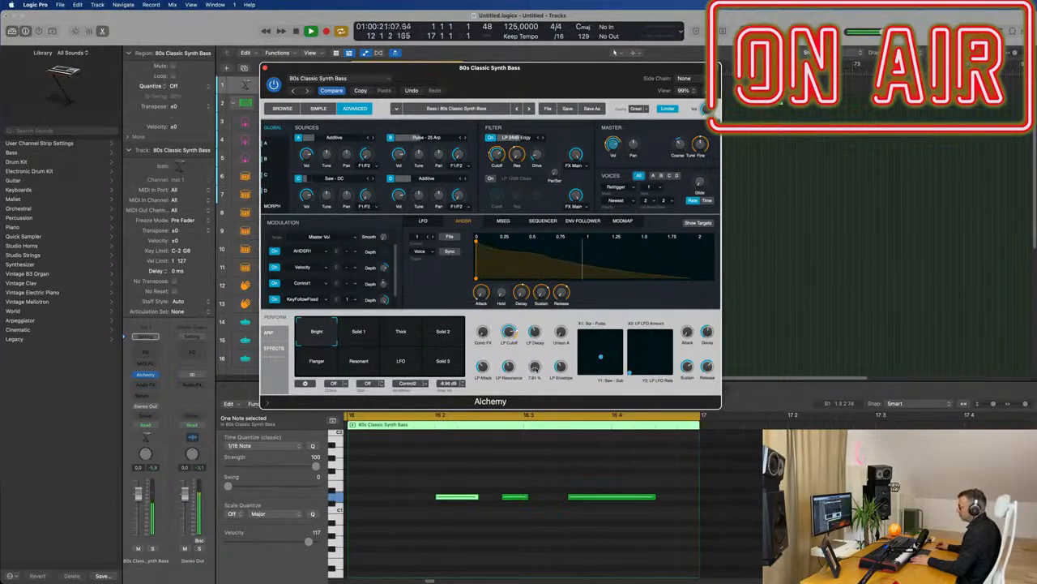
mouse_move(555, 368)
mouse_down()
mouse_move(556, 386)
mouse_move(559, 367)
mouse_up()
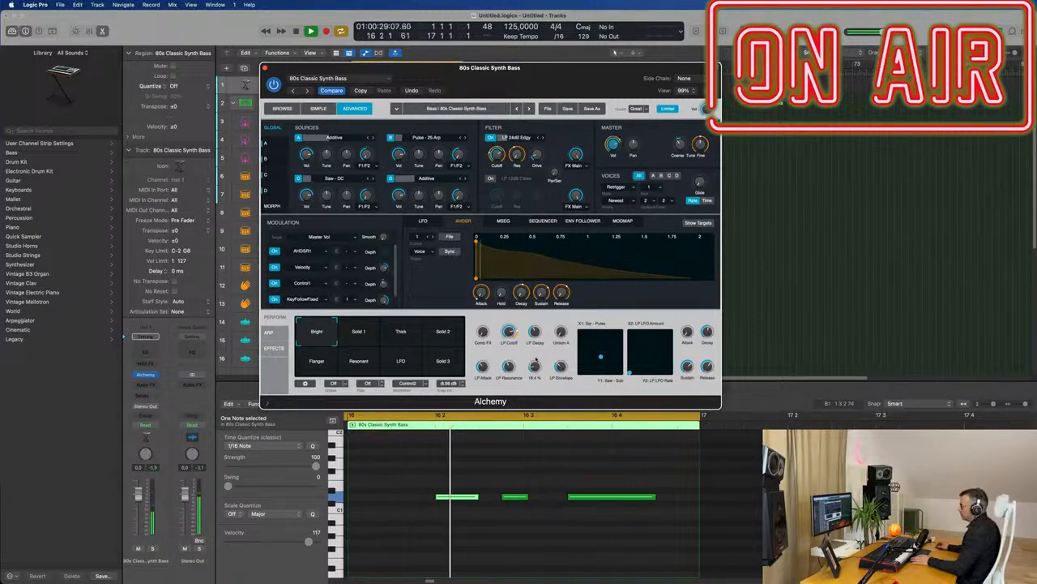
Raise the bass sound's LP Resonance and its Unison amount
drag(509, 366, 512, 357)
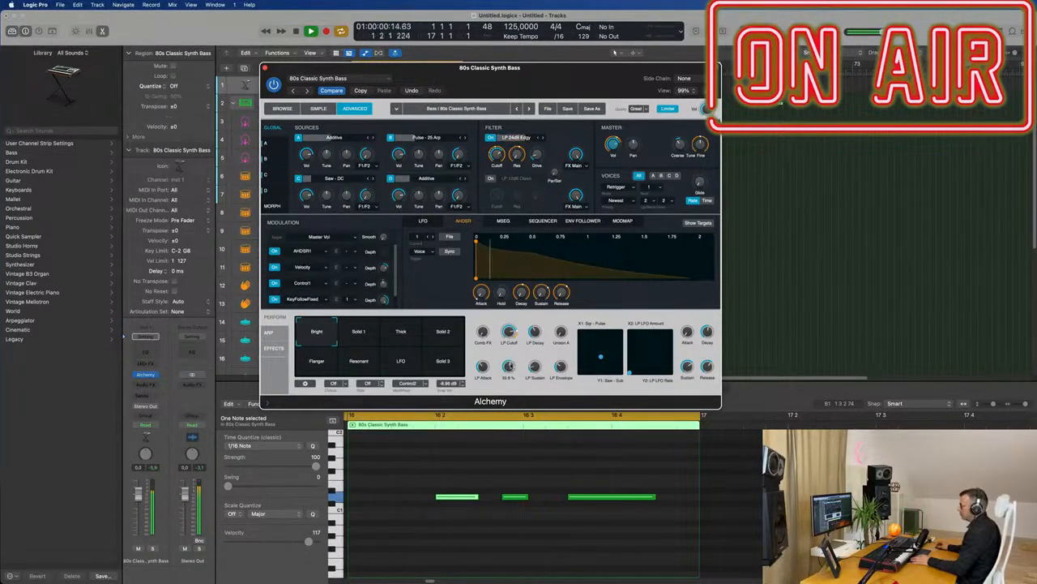
drag(564, 325, 567, 282)
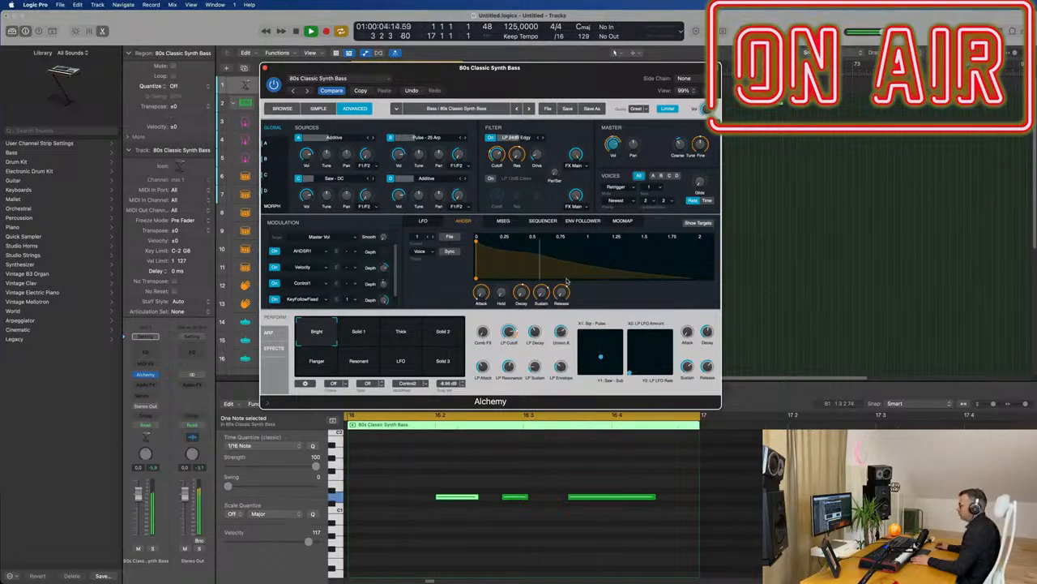
drag(562, 328, 562, 332)
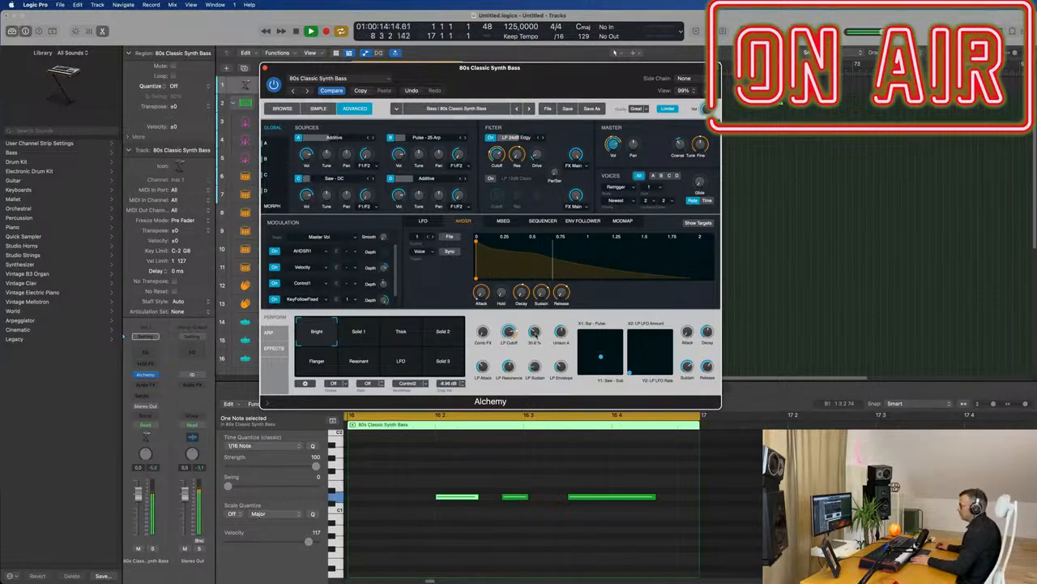
Enlarge the bass track with its automation lane visible and set its automation mode to Touch
drag(554, 76, 823, 80)
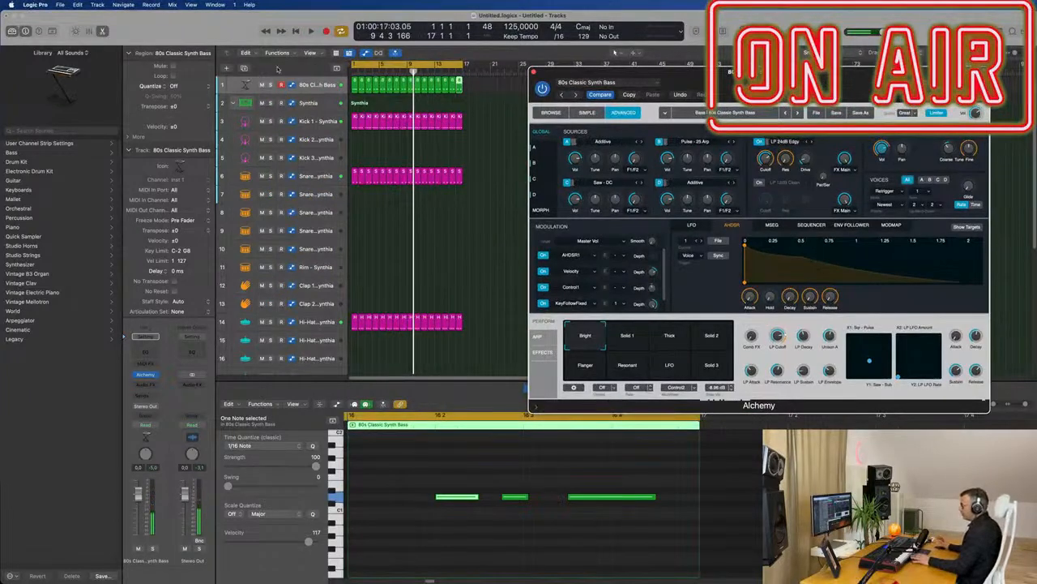
click(317, 92)
key(space)
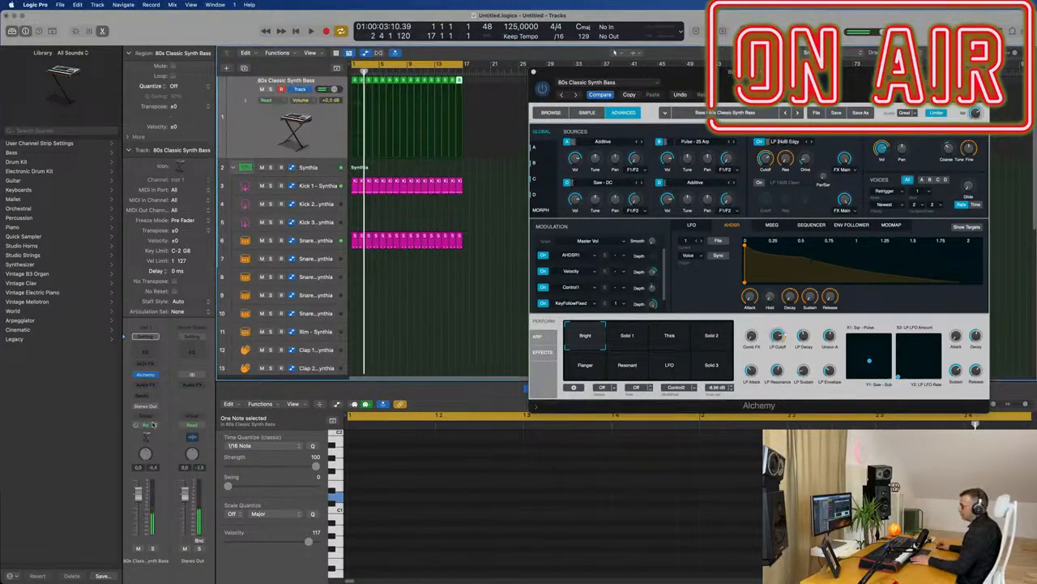
click(147, 424)
click(150, 437)
Record automation of Alchemy's LP Decay knob on the bass track during playback
key(space)
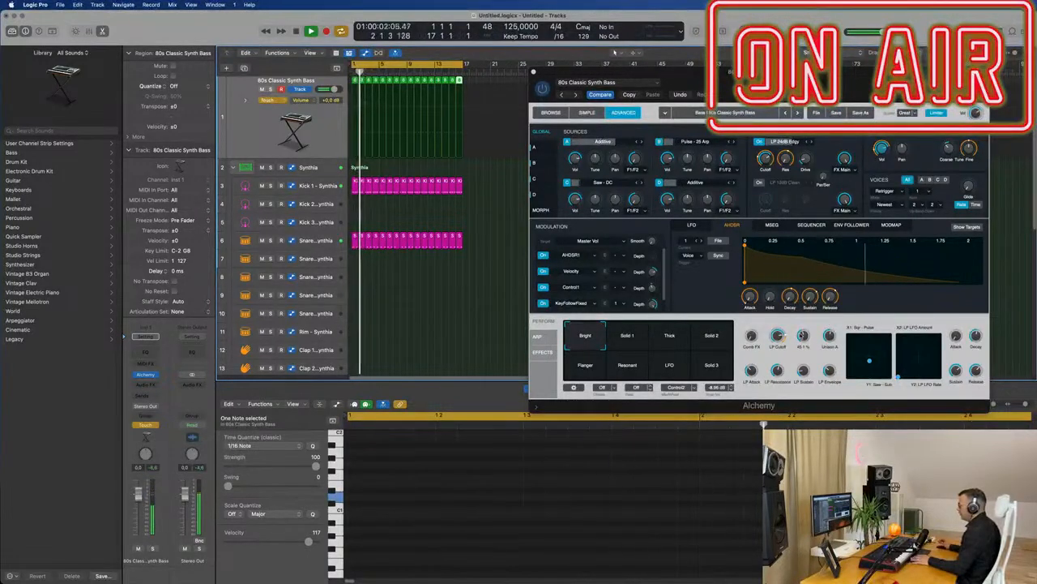
mouse_move(802, 334)
mouse_down()
mouse_move(805, 346)
mouse_move(803, 329)
mouse_up()
key(space)
Shape the LP Decay automation into a ramp rising until about bar 5, play from the start and raise its starting value
mouse_move(376, 126)
mouse_down()
mouse_move(352, 125)
mouse_move(350, 137)
mouse_move(385, 144)
mouse_move(376, 126)
mouse_up()
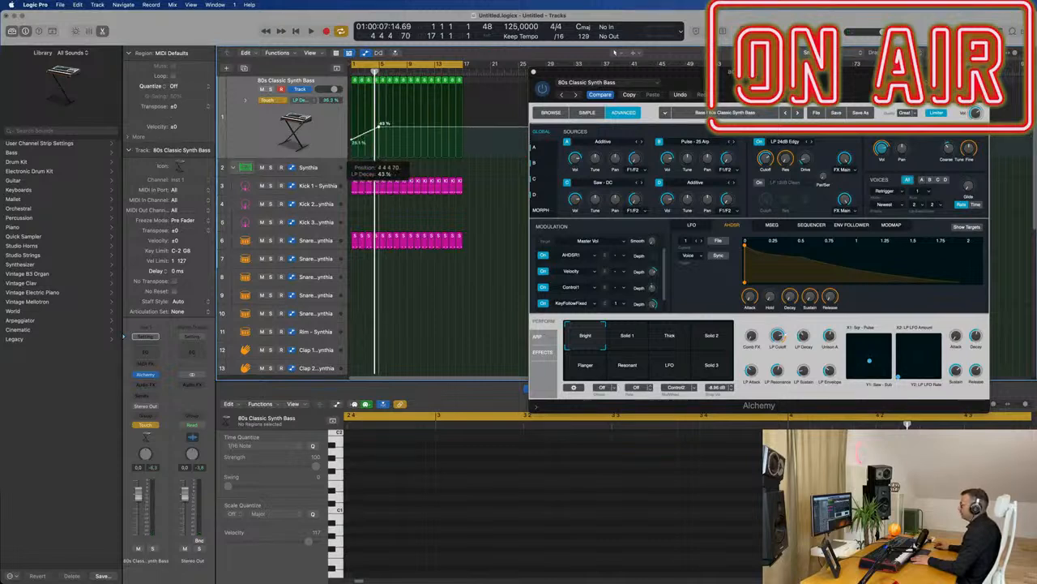
key(Return)
key(space)
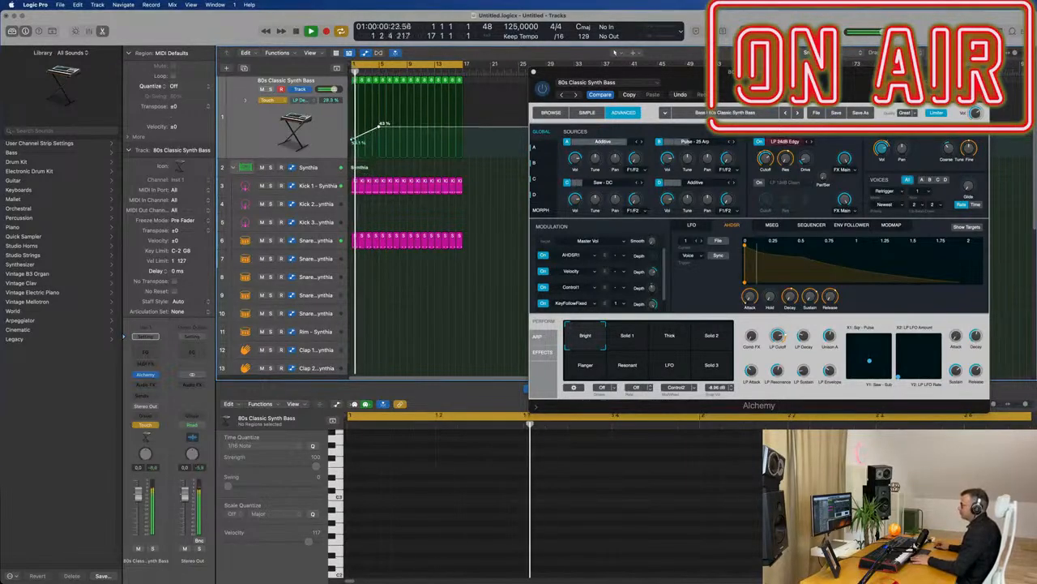
drag(351, 142, 352, 132)
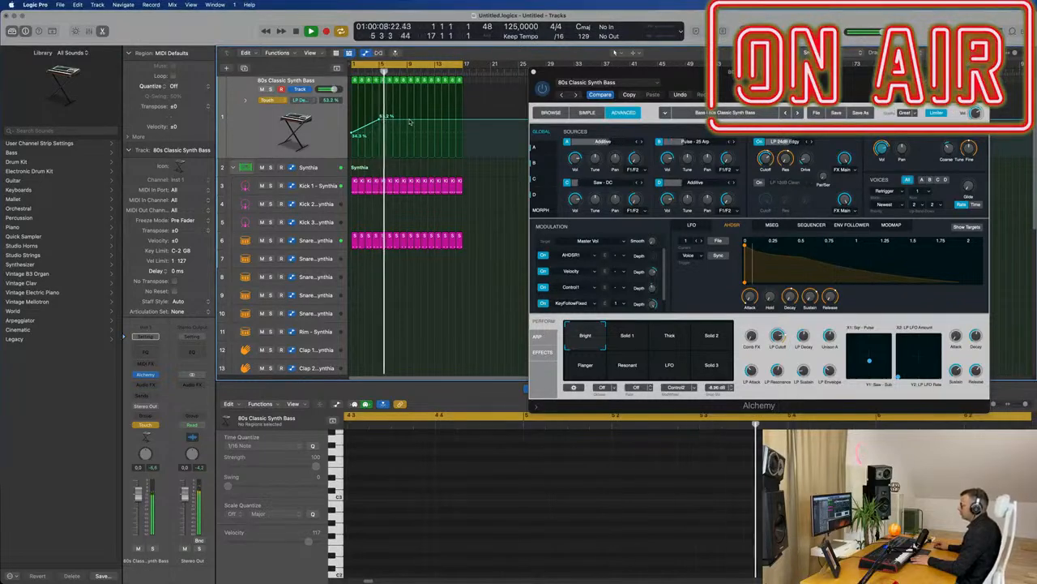
Extend the LP Decay automation to about 36% at bar 9, 56% at bar 13 and 33% at bar 17, and close Alchemy
drag(411, 119, 464, 134)
click(435, 119)
drag(716, 81, 693, 81)
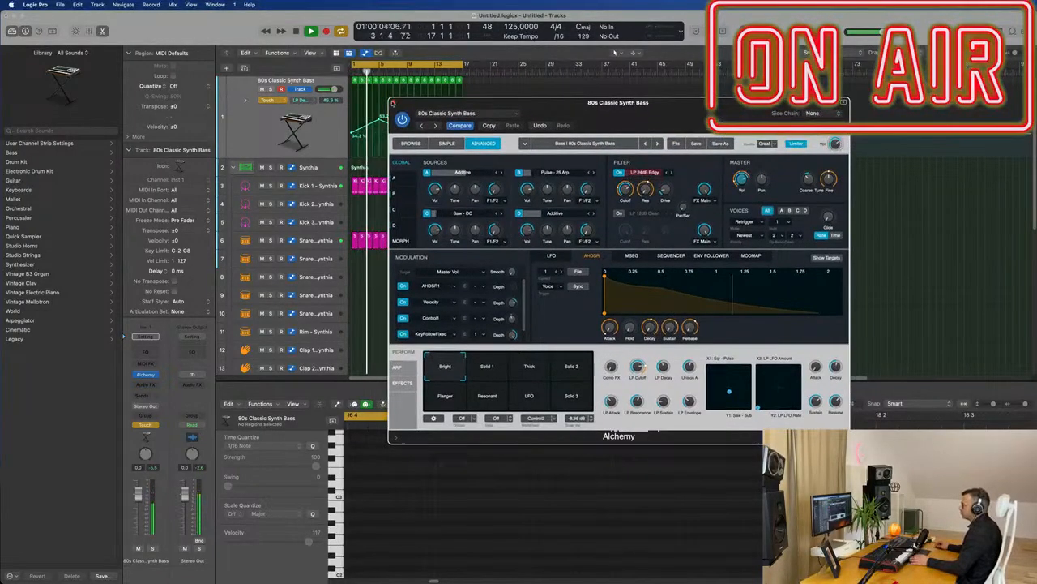
key(super+w)
Set the bass track's automation mode to Read
click(266, 128)
click(268, 99)
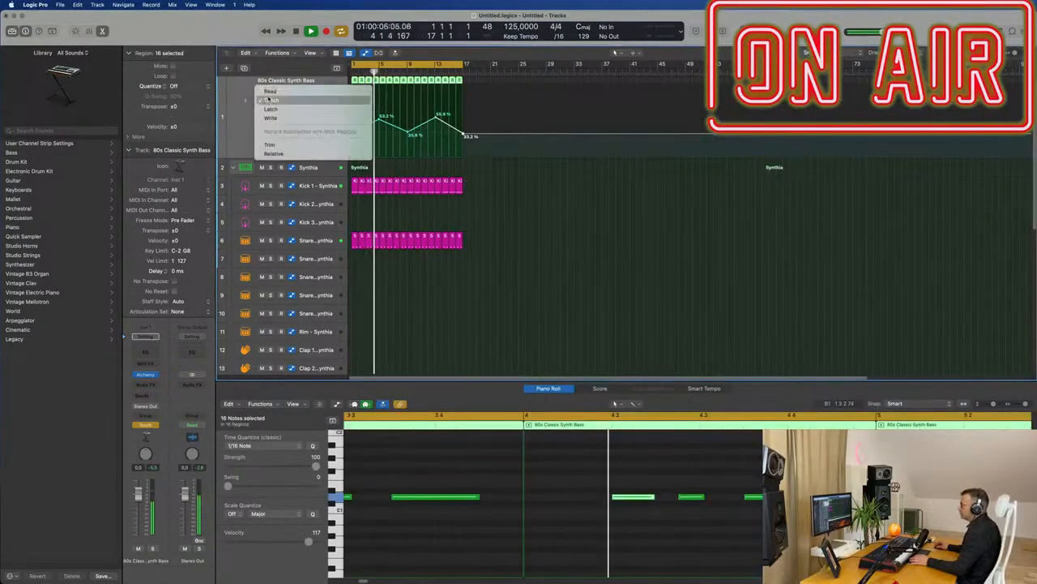
click(270, 91)
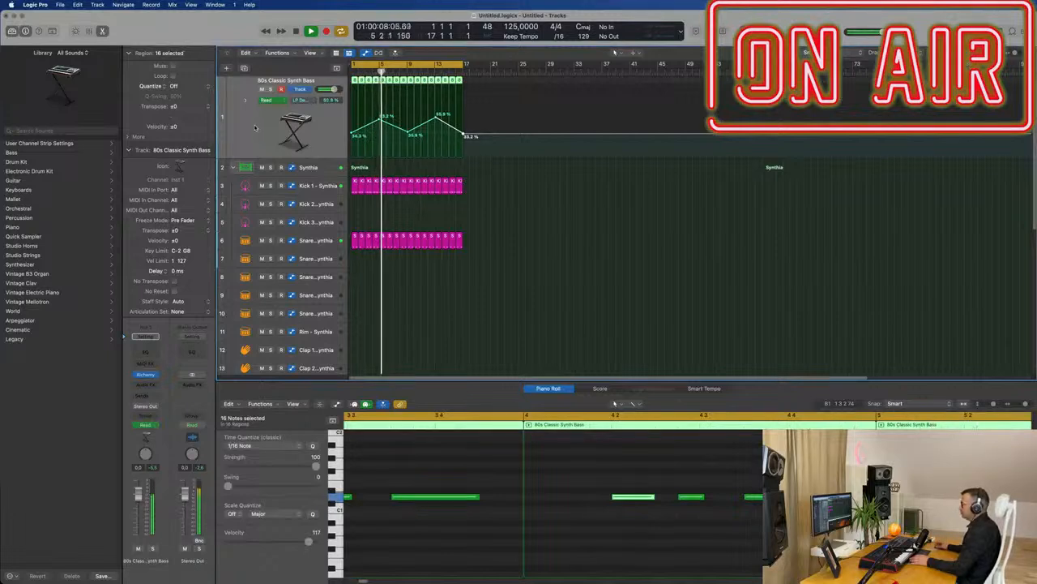
Duplicate the bass track with its Alchemy instrument as a new, empty track directly below it
scroll(254, 128, down, 2)
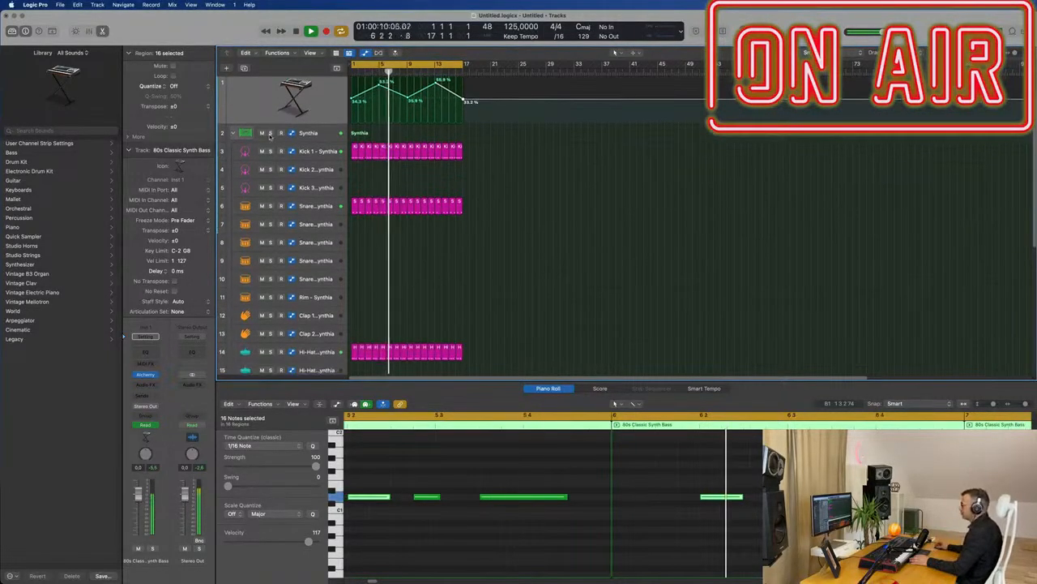
scroll(271, 138, up, 2)
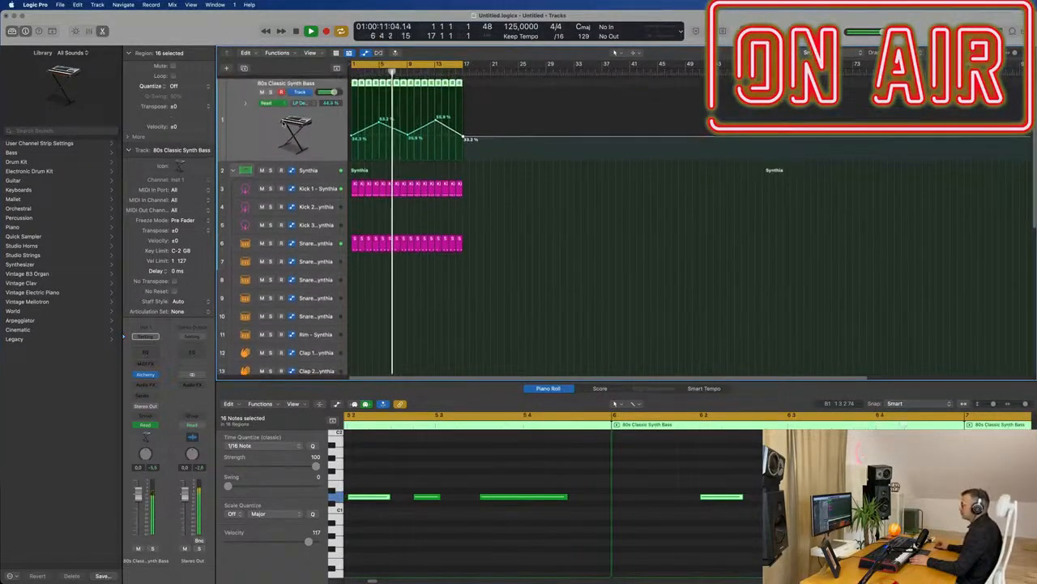
click(244, 68)
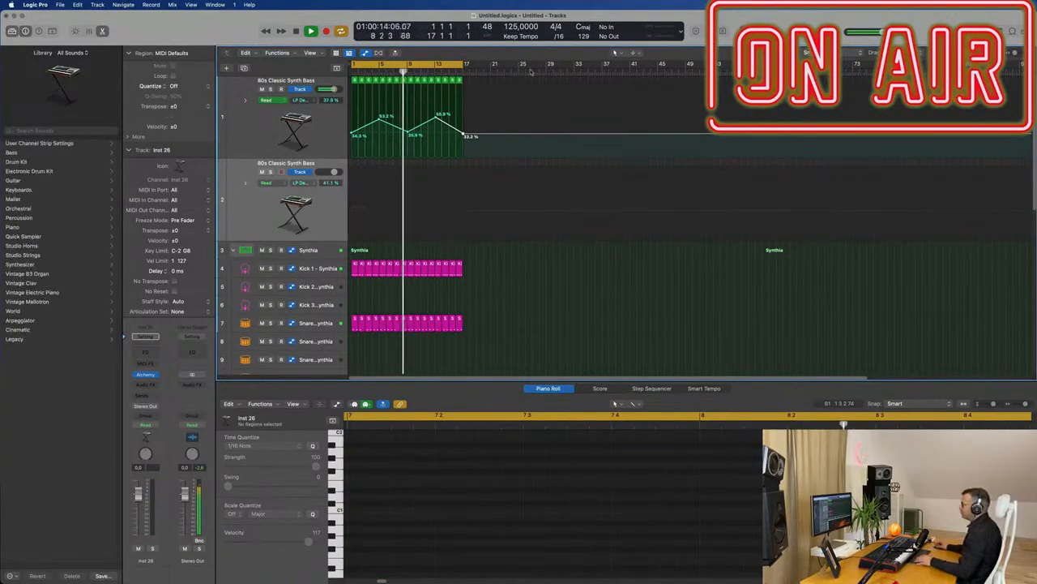
Copy the last one-bar bass region to bar 1 of the duplicate track and stop playback
click(264, 127)
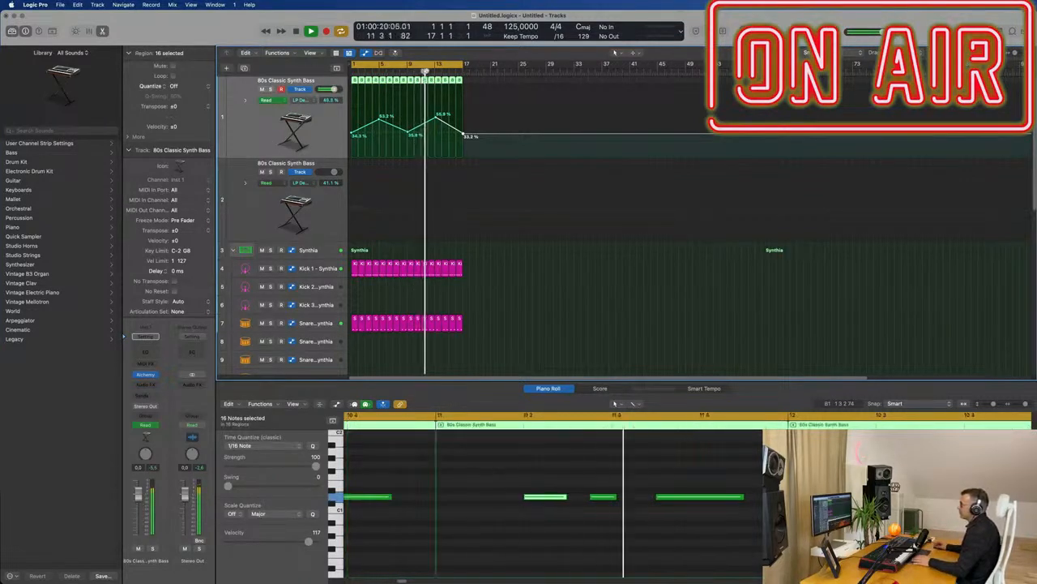
click(488, 82)
click(460, 82)
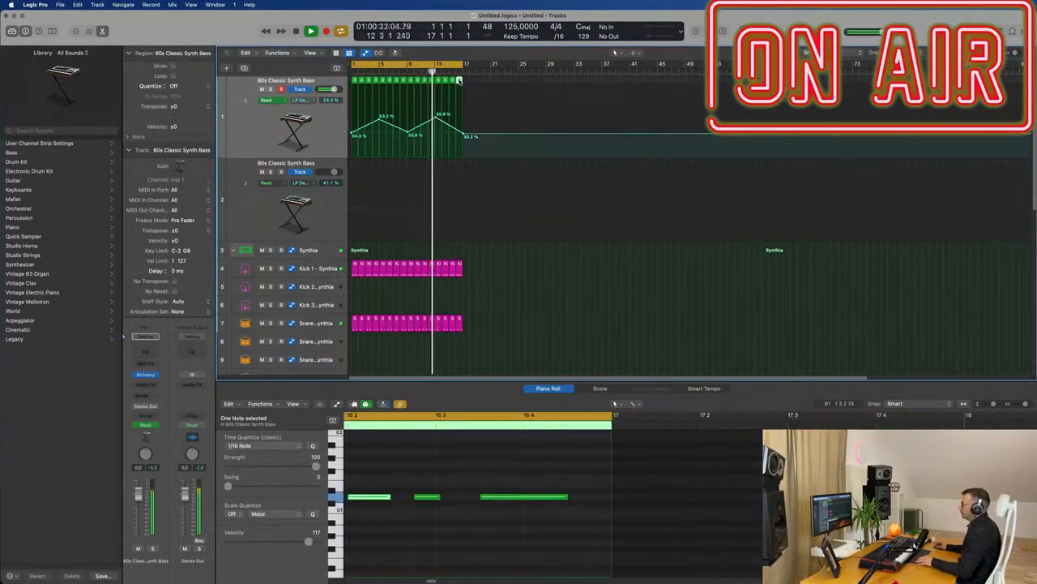
drag(459, 81, 353, 180)
key(space)
key(super+Left)
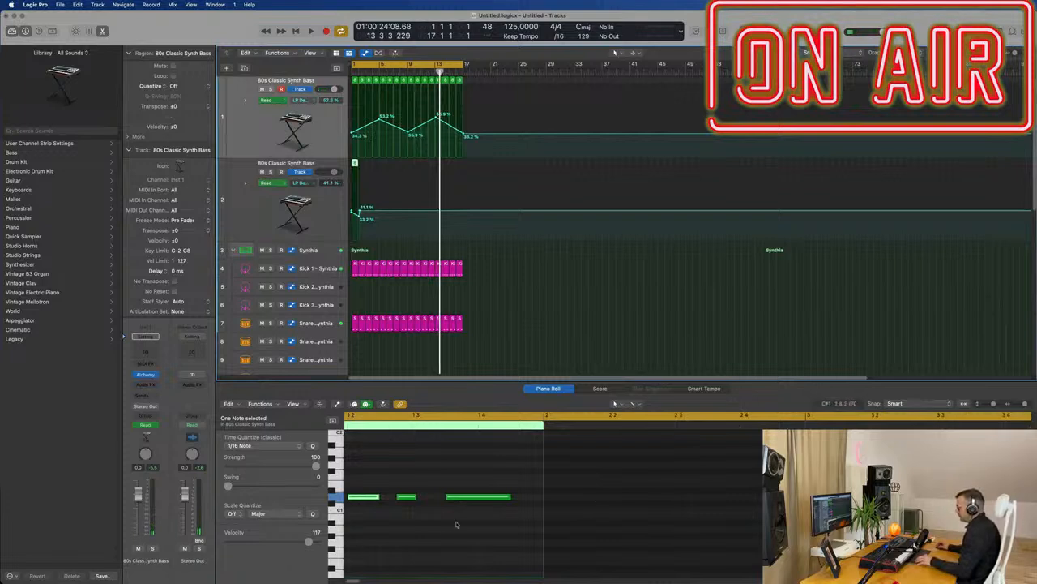
In the copied region, move the first note to 1 1 3, delete the long note and move the short note to 1 4 3
scroll(478, 509, left, 2)
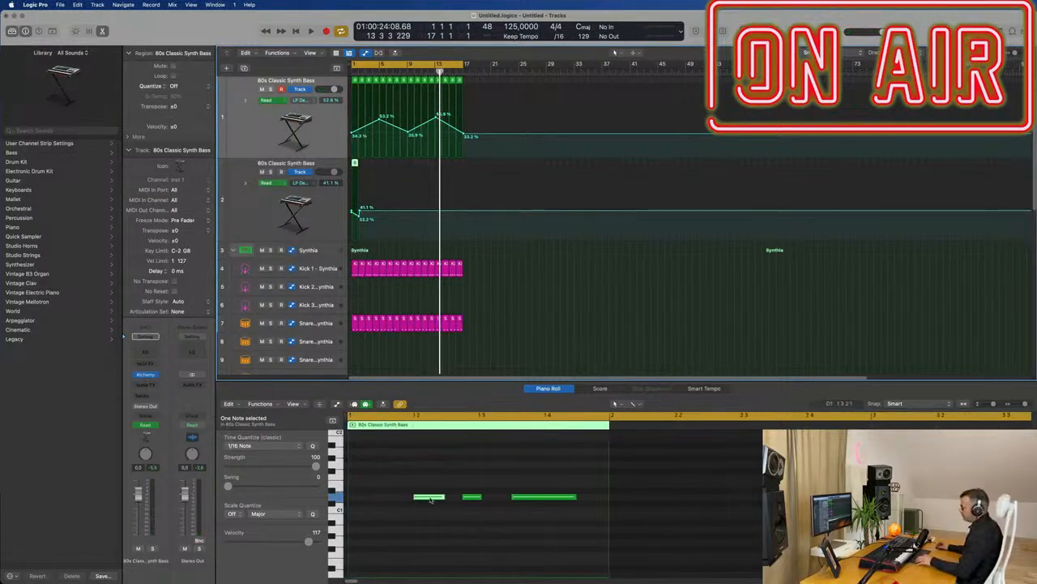
drag(434, 496, 397, 500)
click(474, 495)
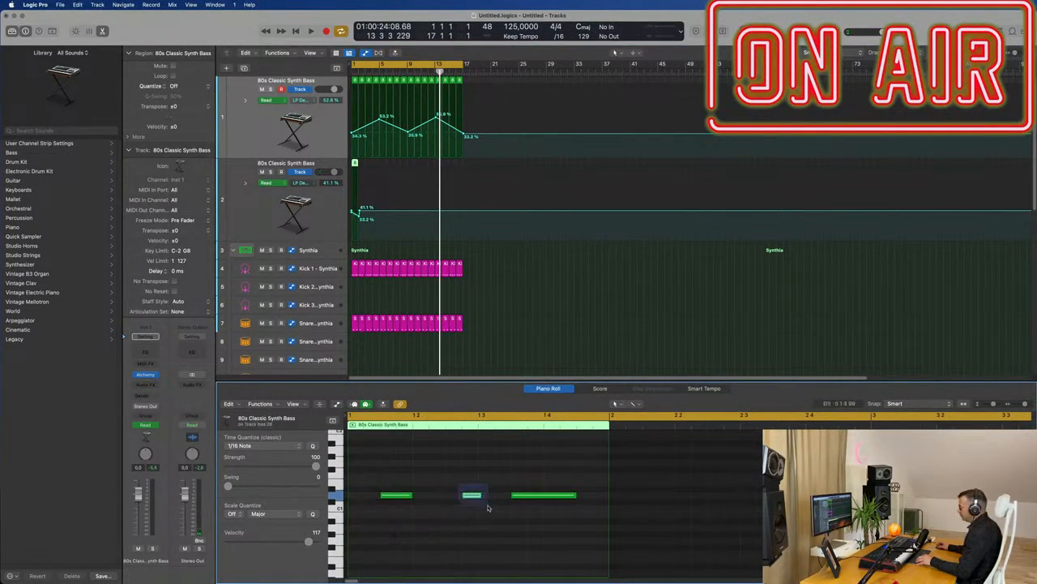
click(556, 495)
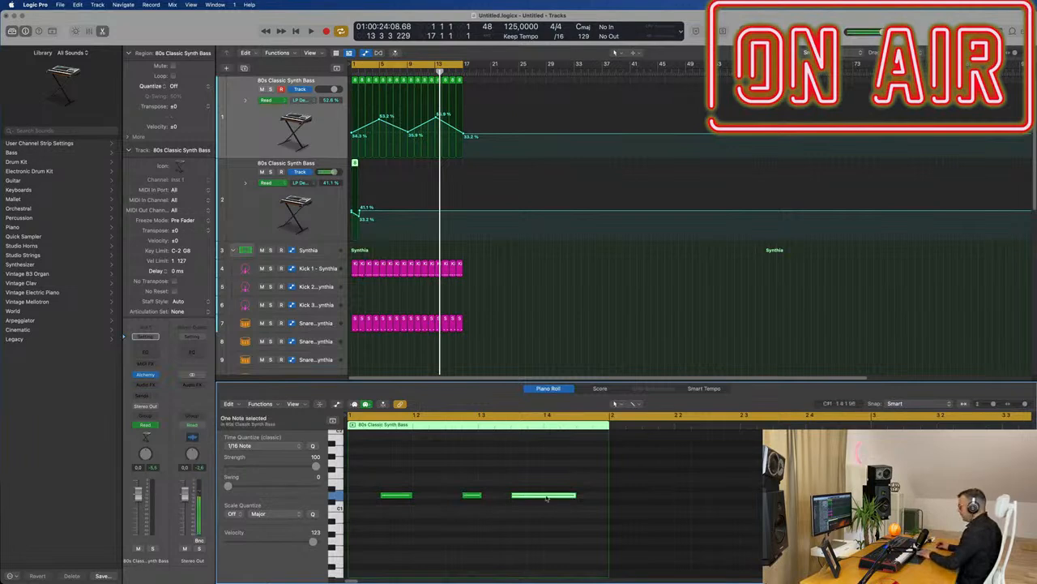
key(Delete)
drag(474, 495, 586, 495)
Delete the original bass track's automation and undo that deletion
click(323, 207)
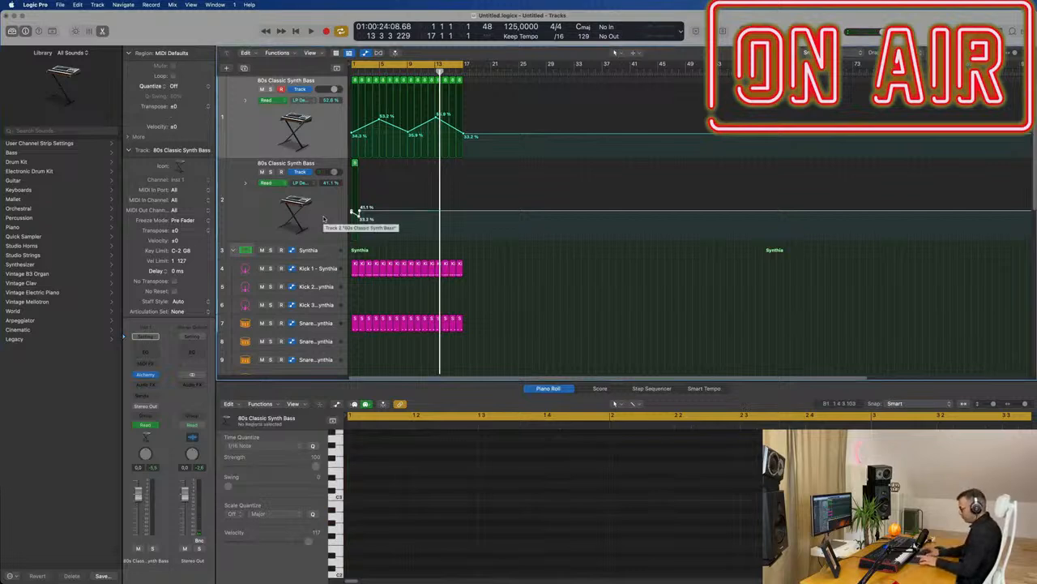
key(ctrl+super+BackSpace)
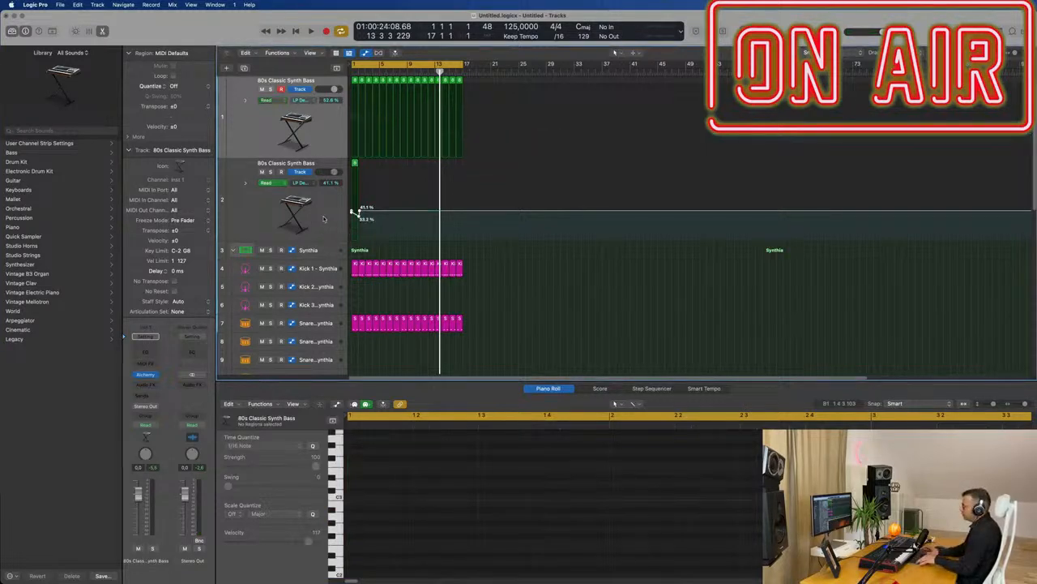
key(super+z)
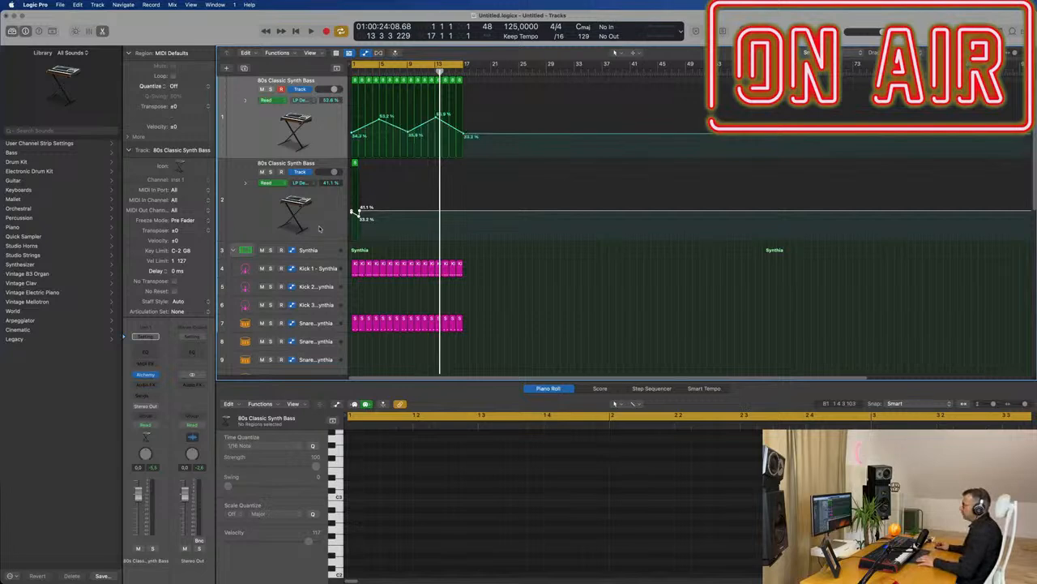
Delete the automation on the duplicate track and transpose both notes of its region up by octaves
click(318, 232)
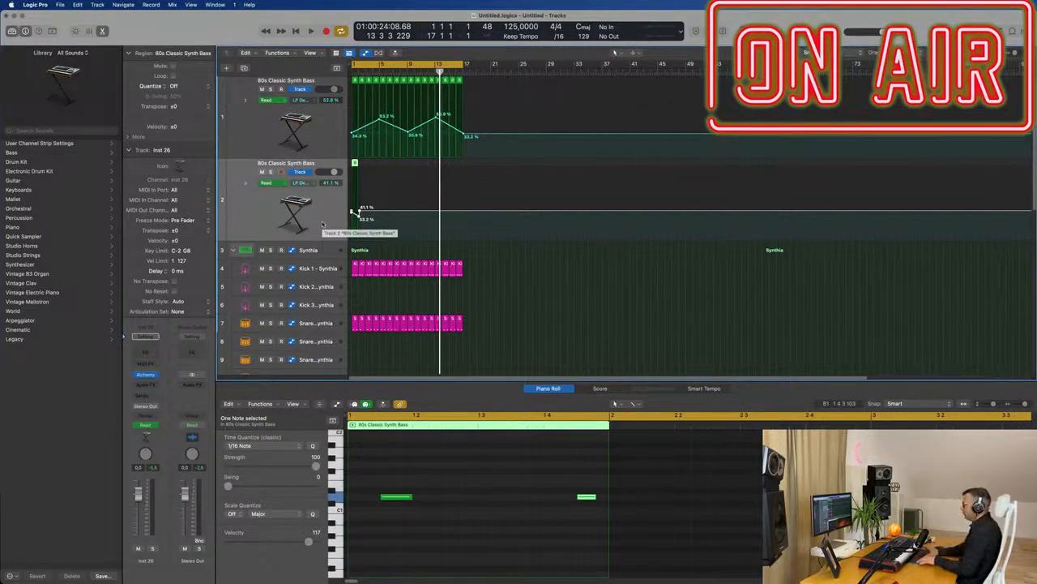
key(super+z)
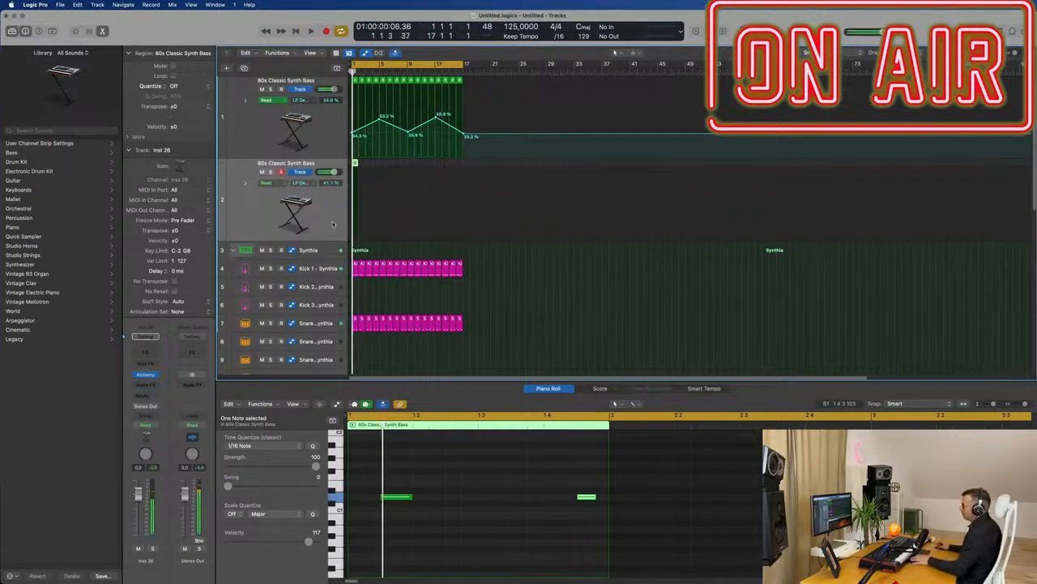
drag(389, 479, 601, 531)
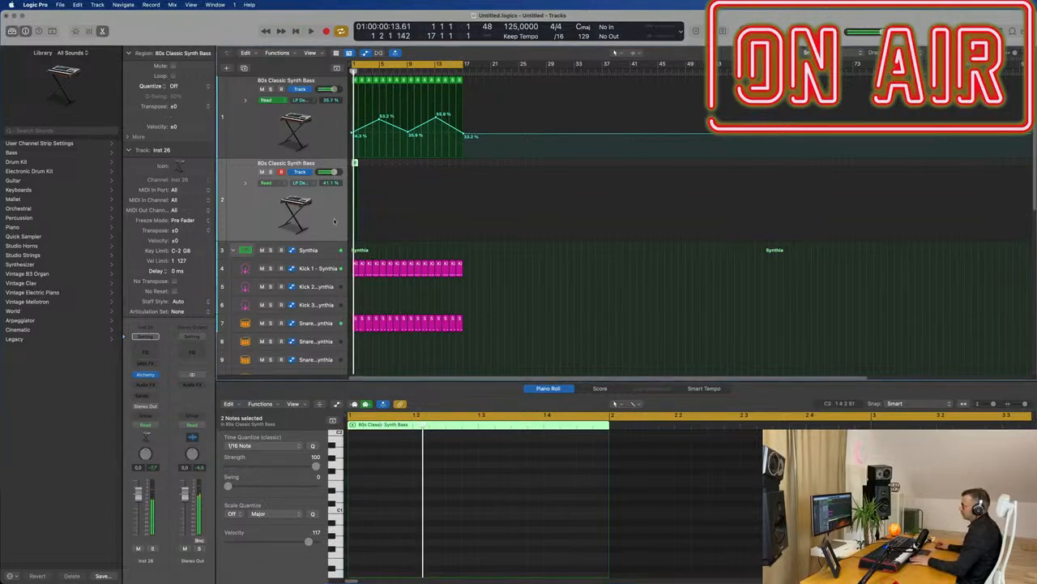
Open the duplicate track's Alchemy instrument and load the Alpha Pad preset from the Strings category
click(146, 375)
drag(604, 106, 716, 114)
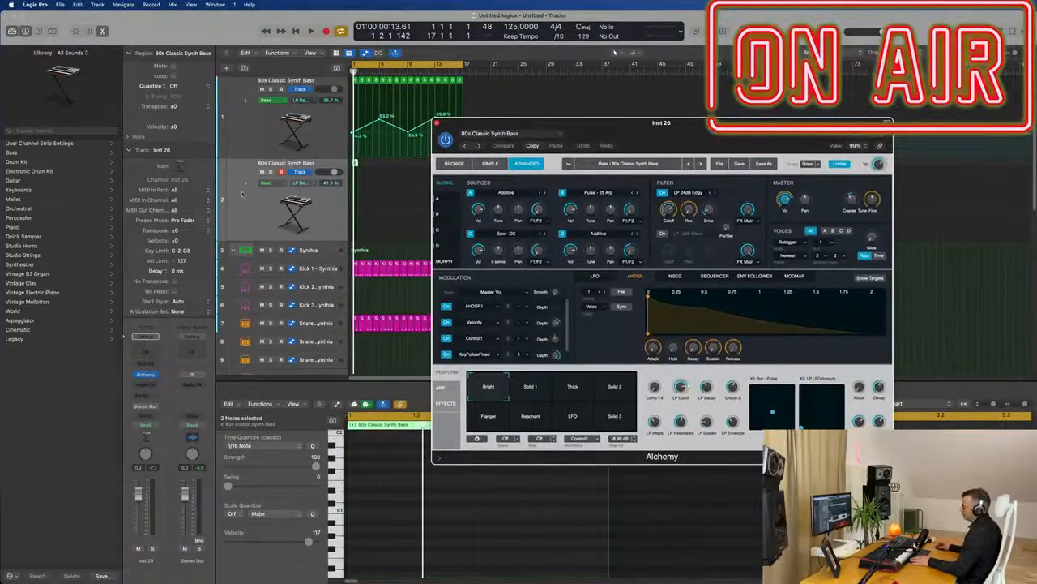
click(483, 136)
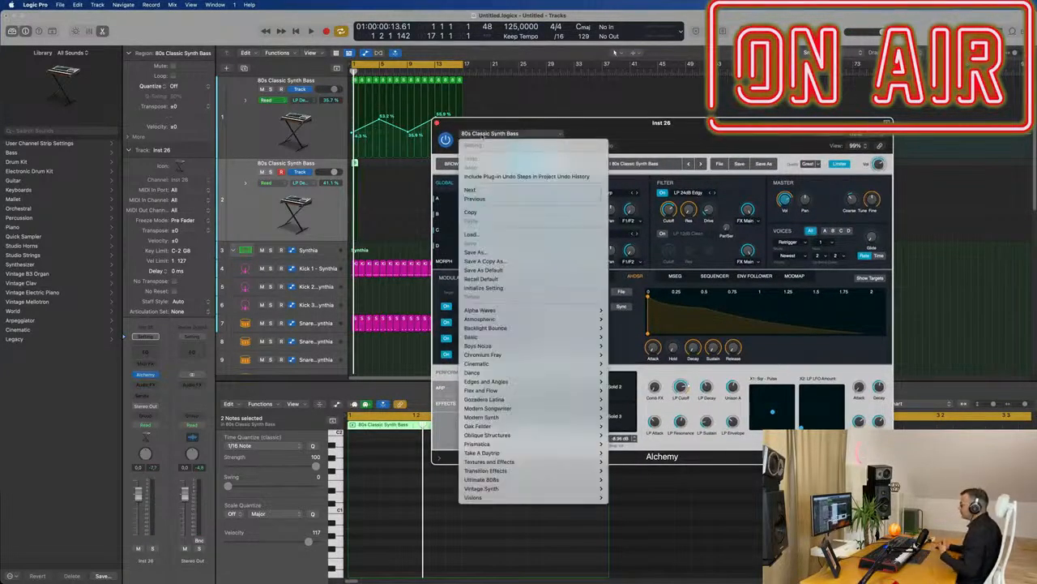
click(617, 133)
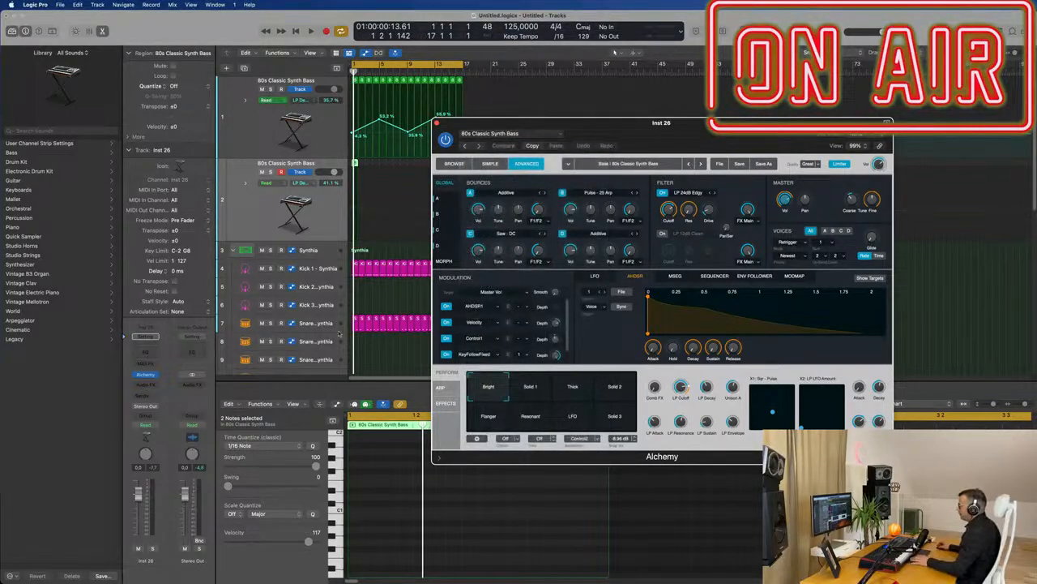
click(452, 164)
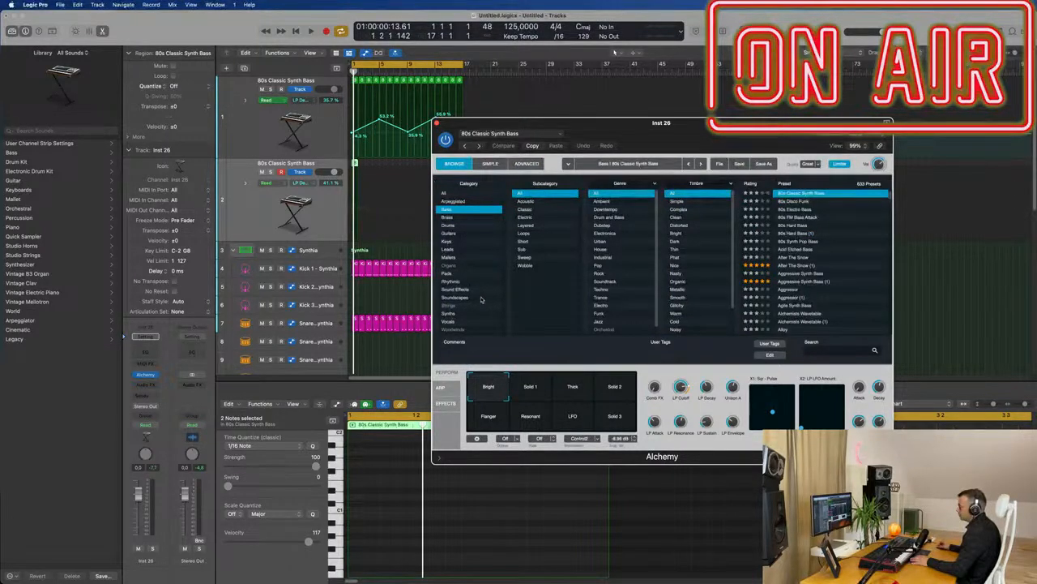
click(448, 306)
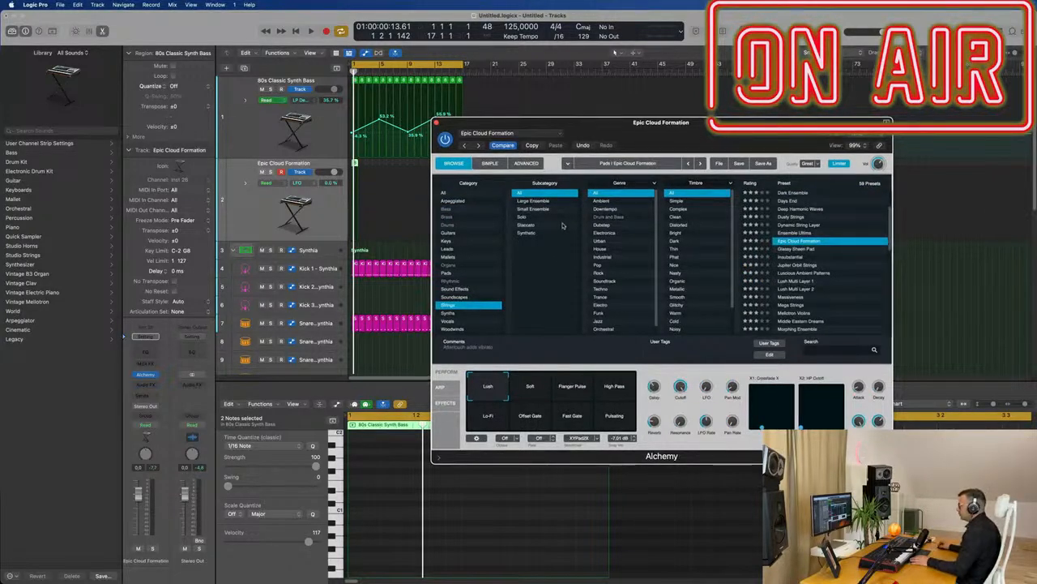
scroll(788, 217, up, 3)
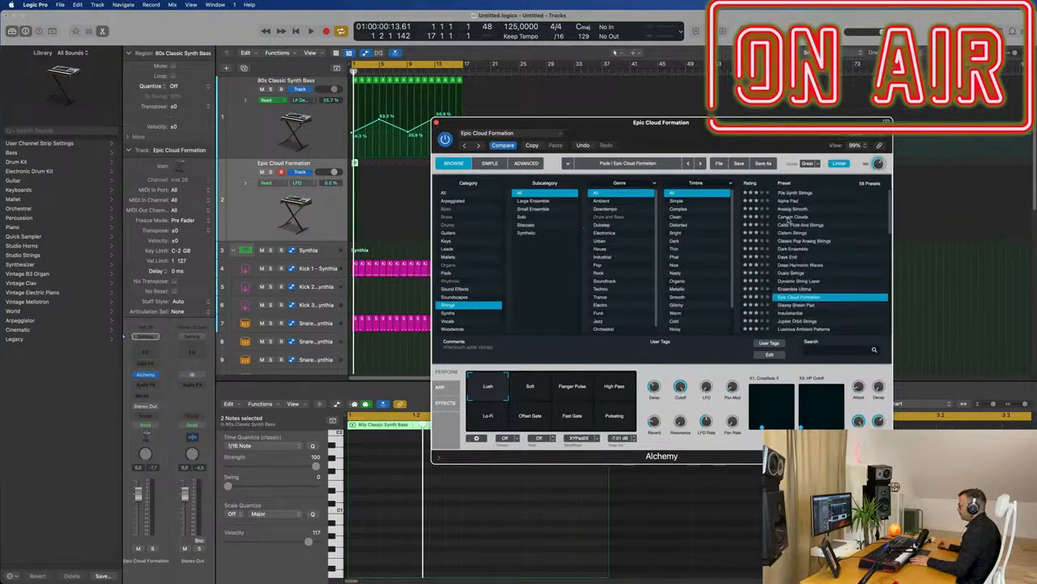
click(792, 203)
drag(740, 136, 895, 102)
Play the Alpha Pad track with the beat and lower its volume to about -13 dB
key(space)
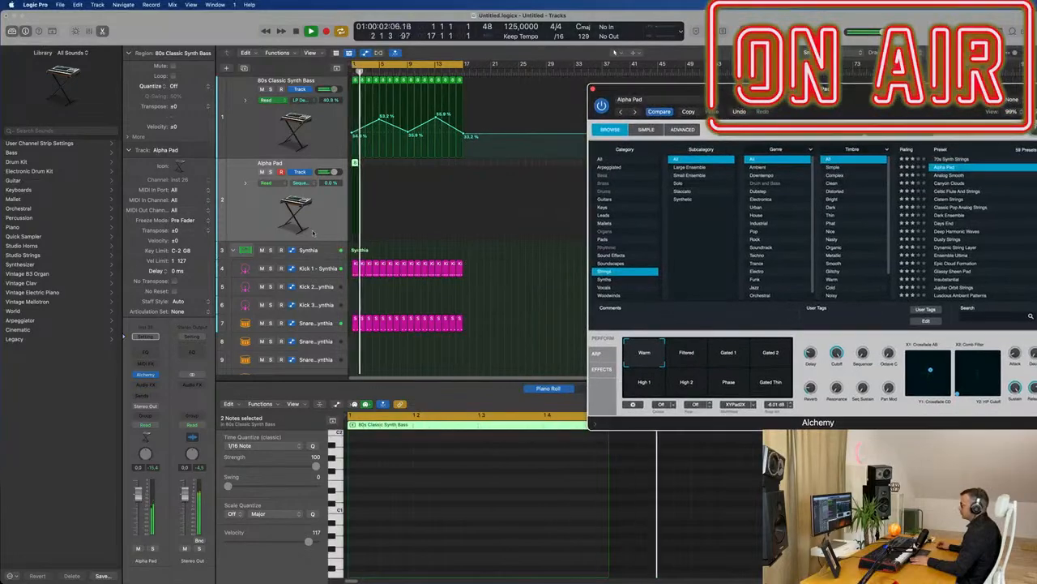
click(258, 210)
key(space)
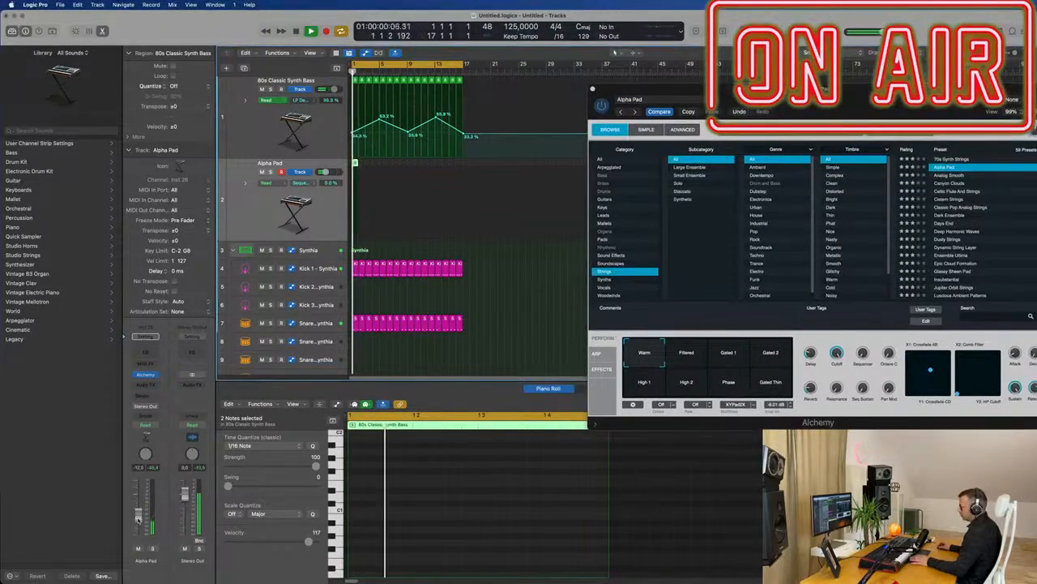
key(space)
Open the pad track's region in the piano roll and move its first note to another octave during playback
click(355, 164)
double_click(354, 163)
key(space)
key(p)
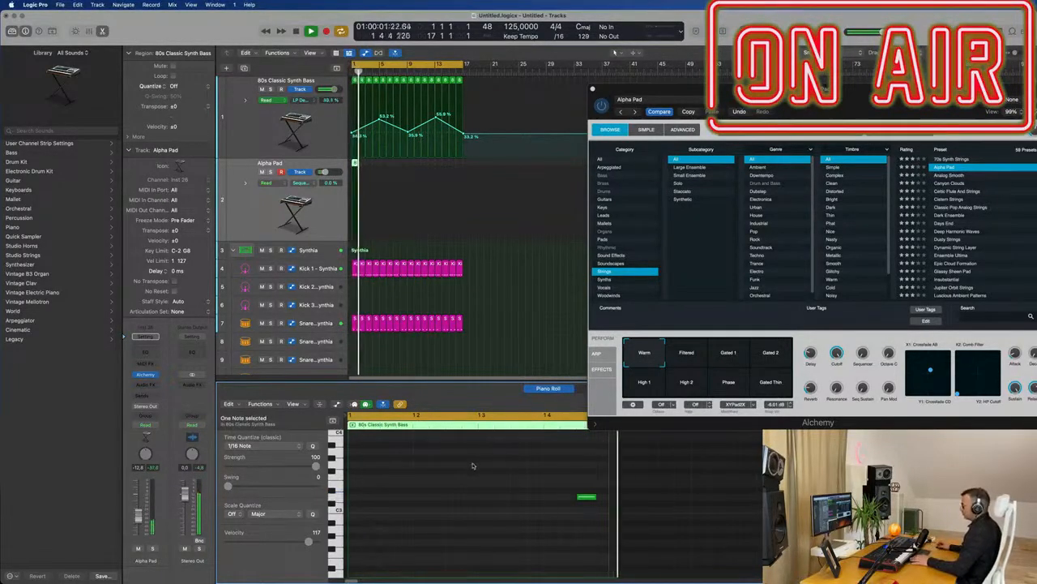
Repeat the one-bar pad region up to bar 17 and start playback
click(356, 164)
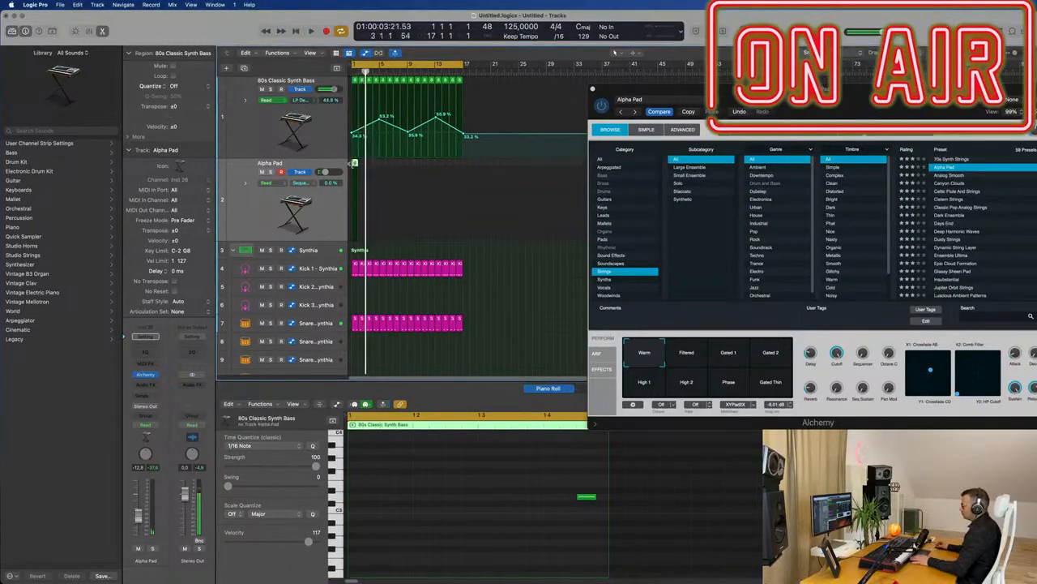
key(super+r)
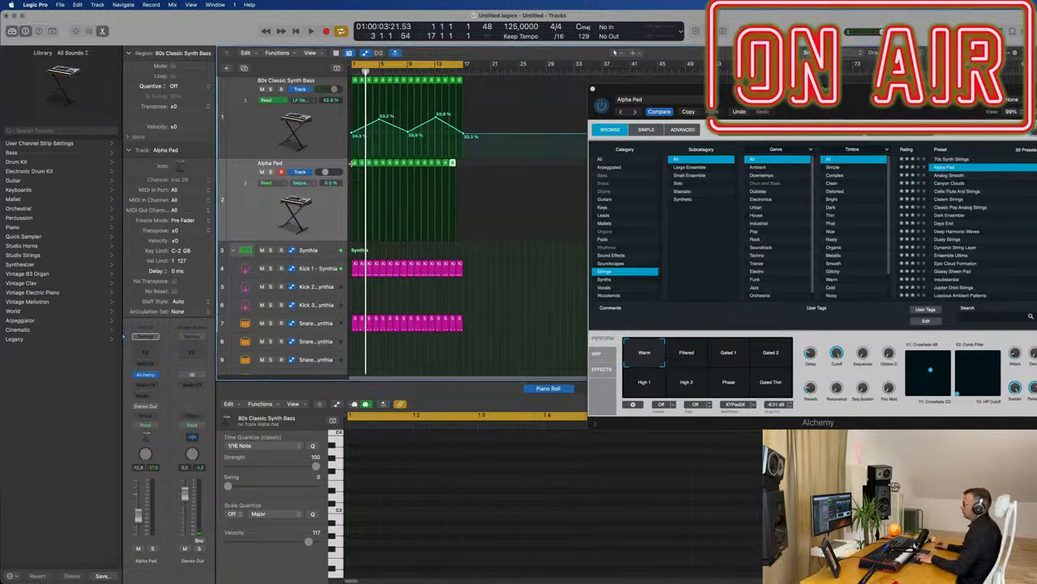
key(space)
Load the Cistern Strings preset and audition its Crackling, Light Rain, Fizzing and Dark variations
drag(818, 88, 681, 122)
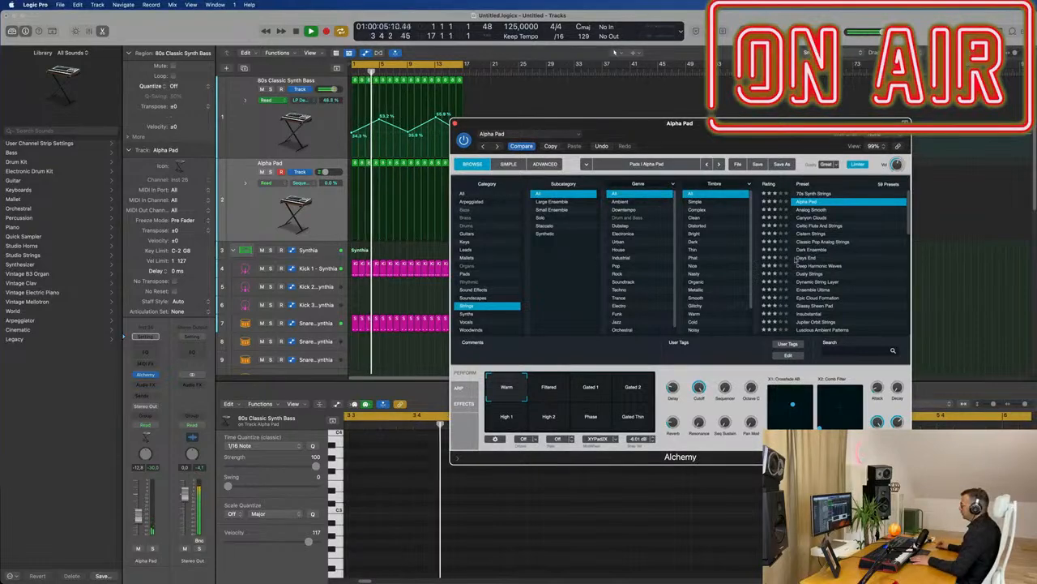
click(809, 234)
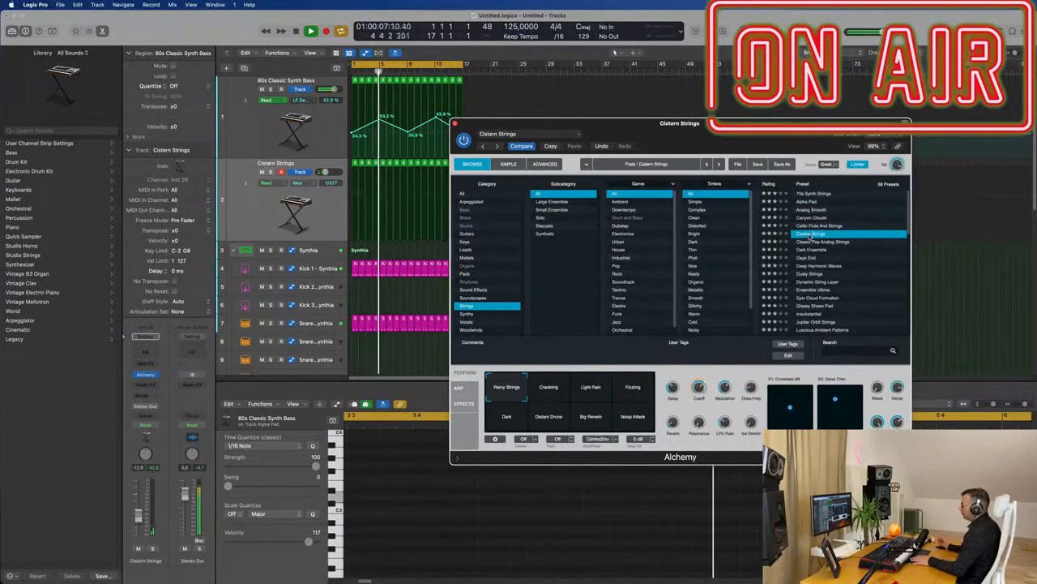
drag(714, 124, 656, 220)
click(487, 495)
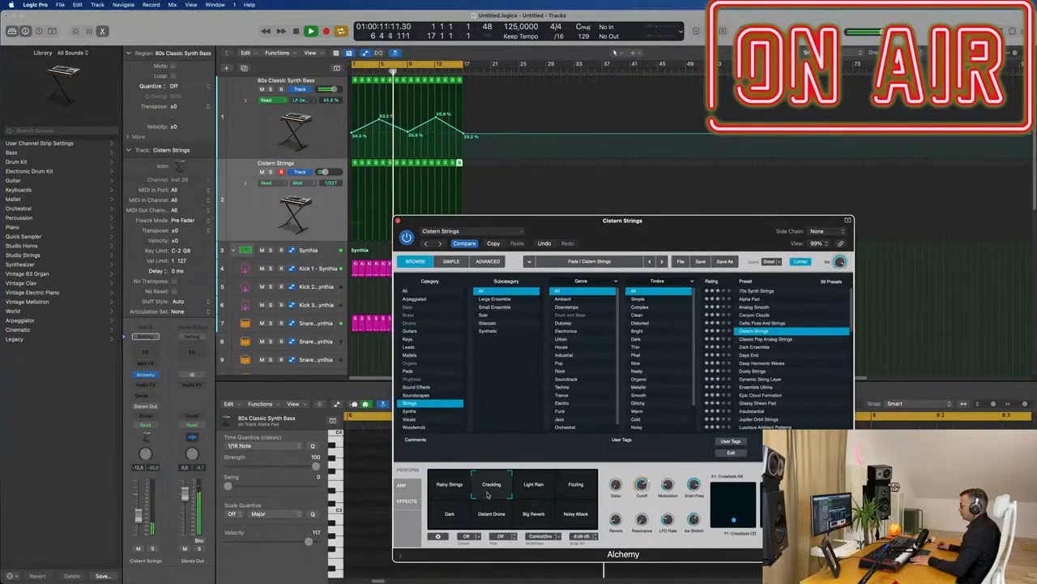
click(534, 490)
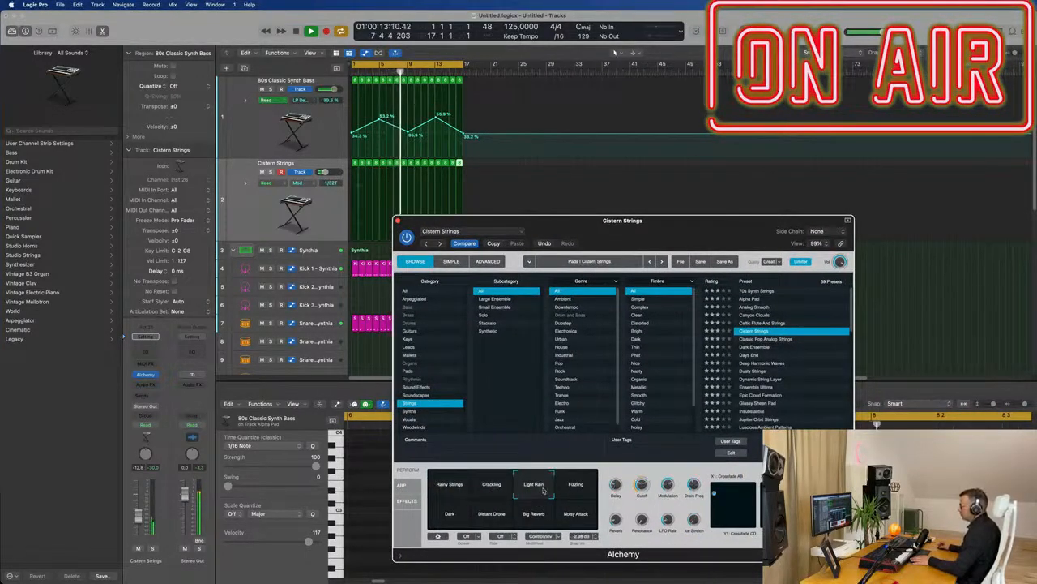
click(572, 492)
click(451, 518)
key(super+grave)
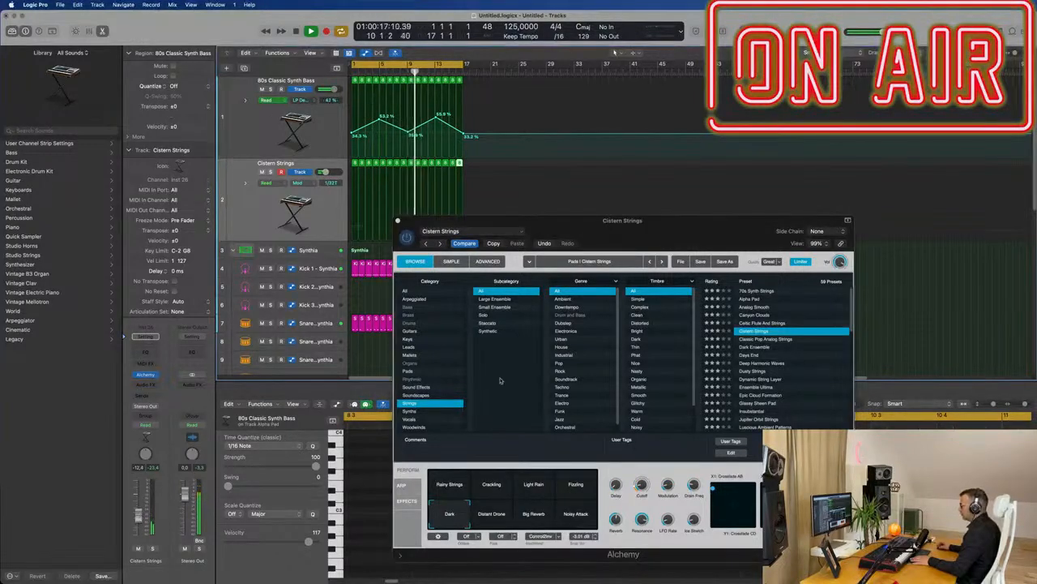
Load the Classic Pop Analog Strings preset on the pad track and reposition the Alchemy window
click(760, 344)
drag(624, 220, 750, 75)
drag(829, 94, 785, 140)
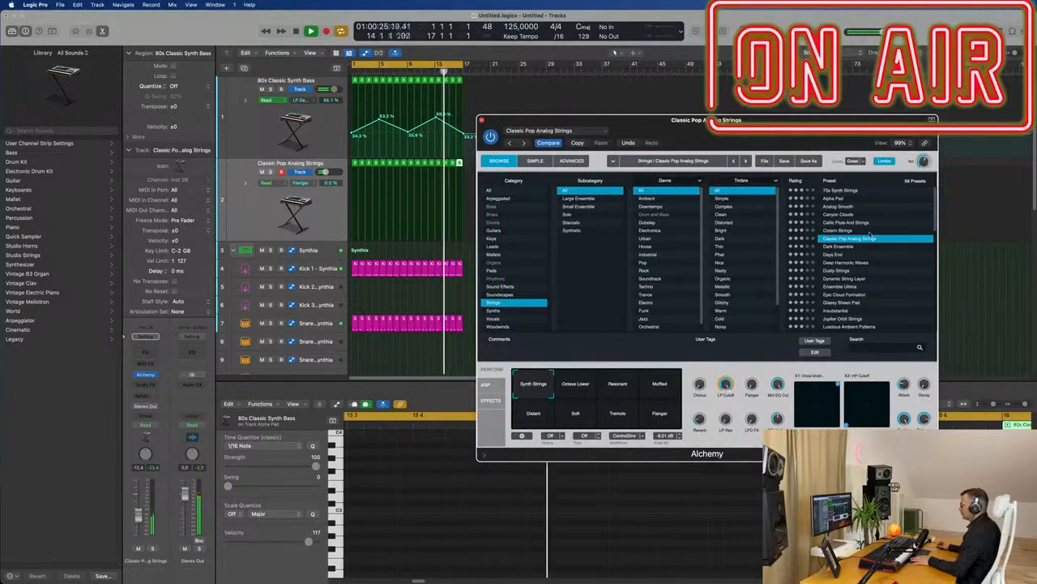
Load the Dusty Strings preset on the pad track and raise the track's volume
click(830, 272)
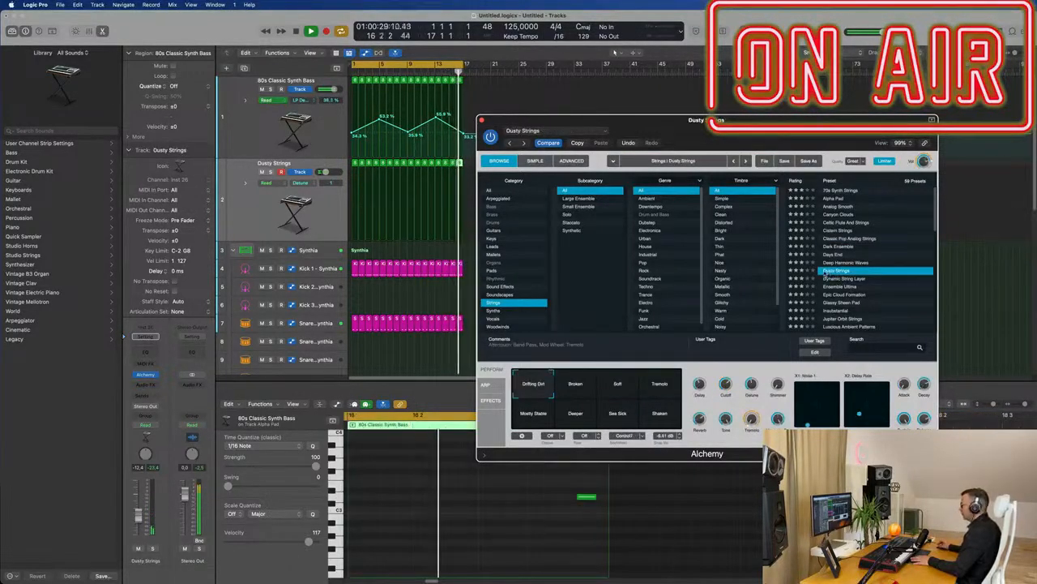
drag(791, 137, 844, 128)
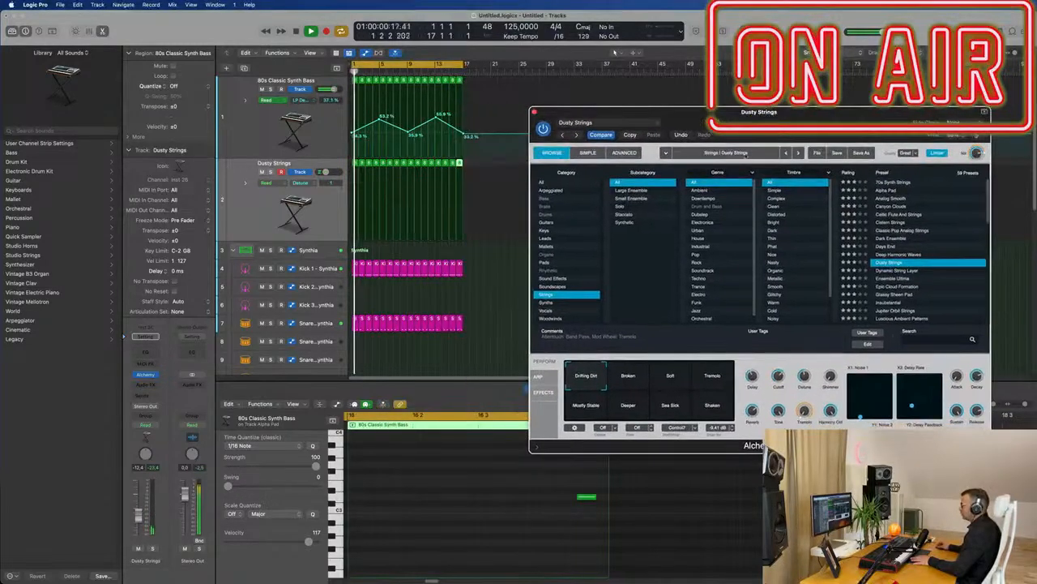
drag(142, 509, 141, 500)
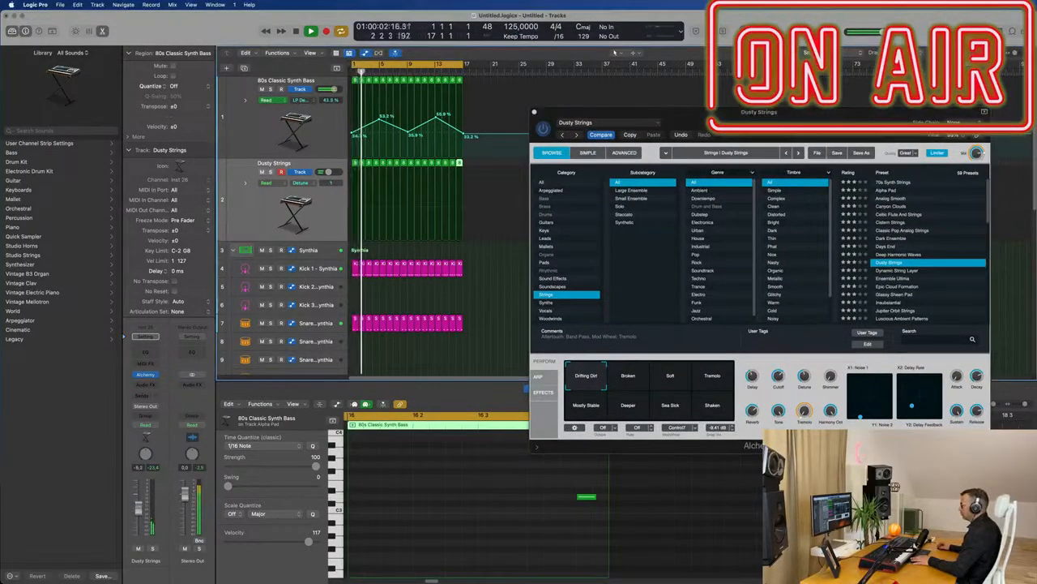
Select the pad track's 16 regions and all of their notes in the piano roll
drag(549, 487, 587, 522)
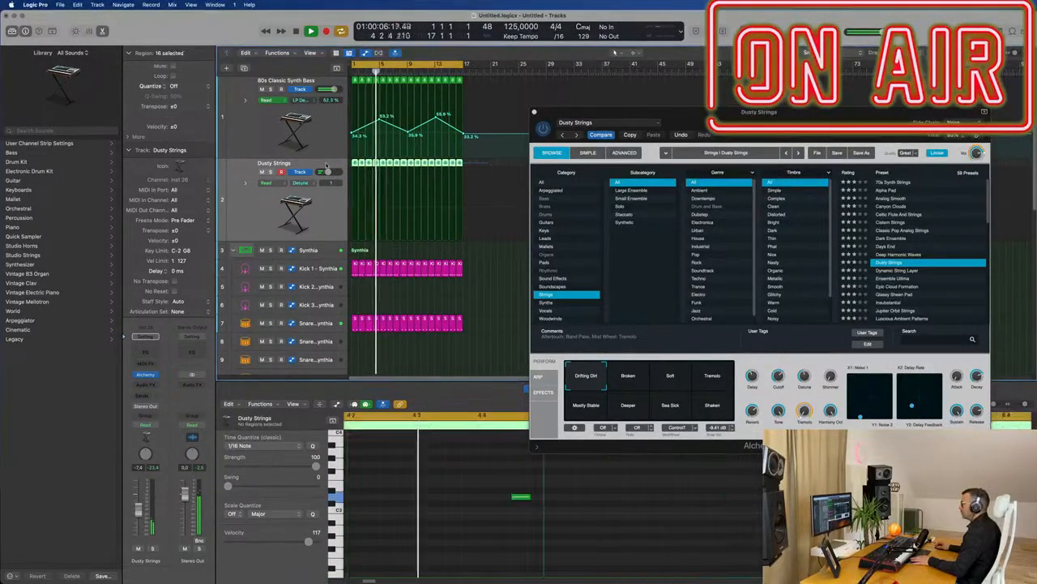
key(super+a)
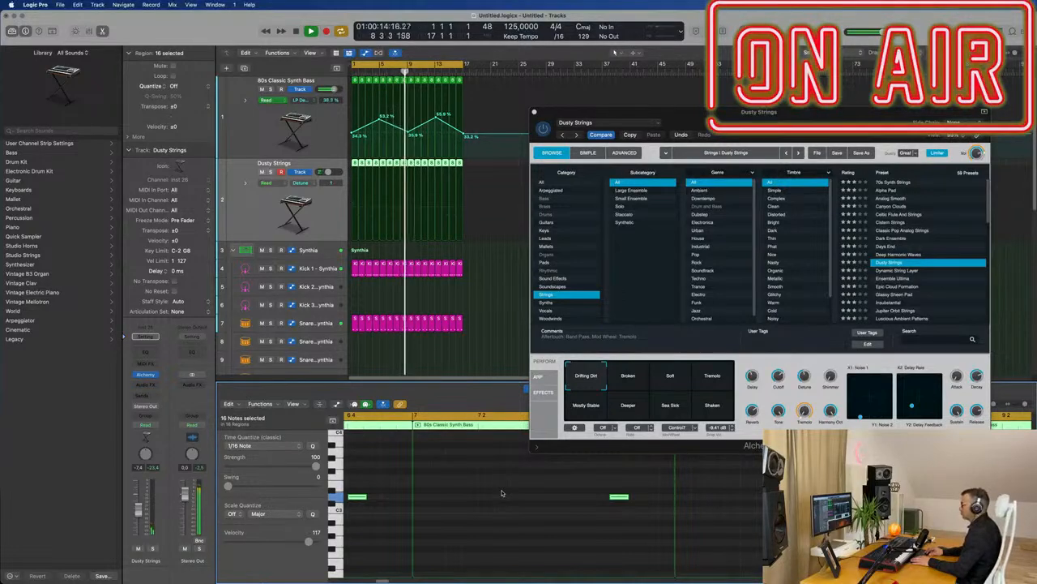
Audition the Broken, Soft and Tremolo variations of the Dusty Strings preset during playback
click(636, 371)
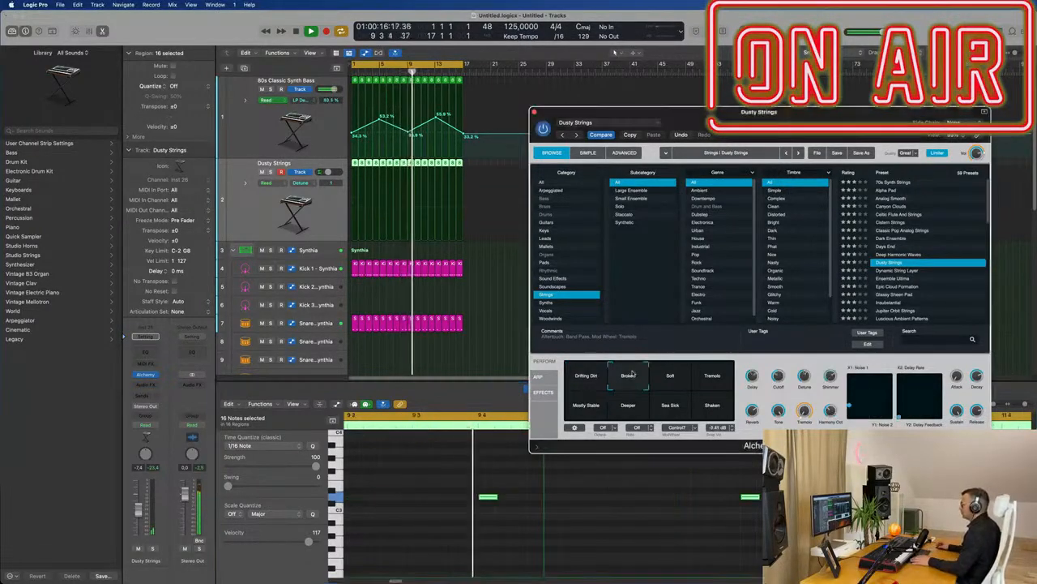
click(672, 373)
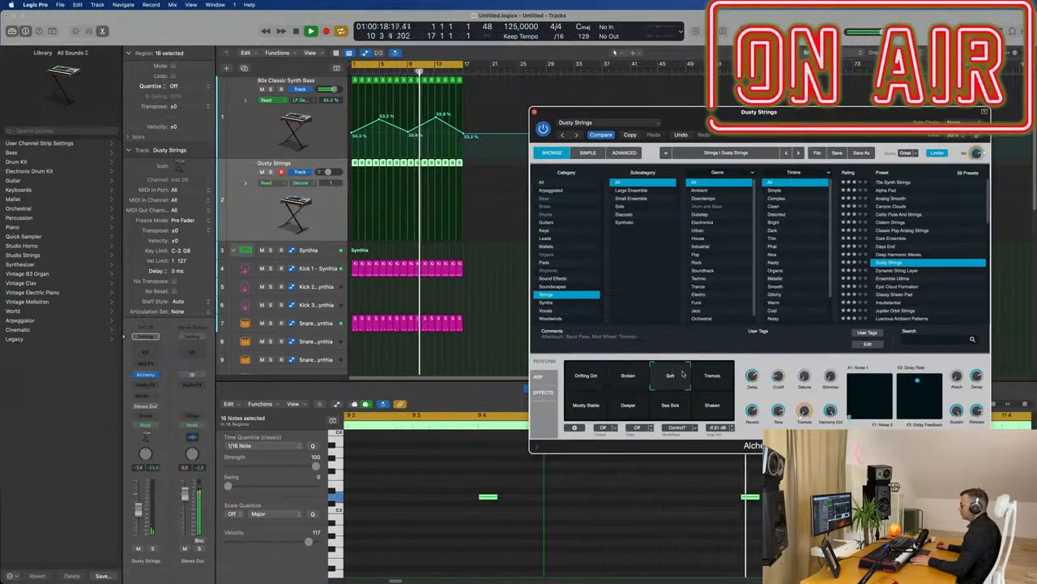
click(718, 385)
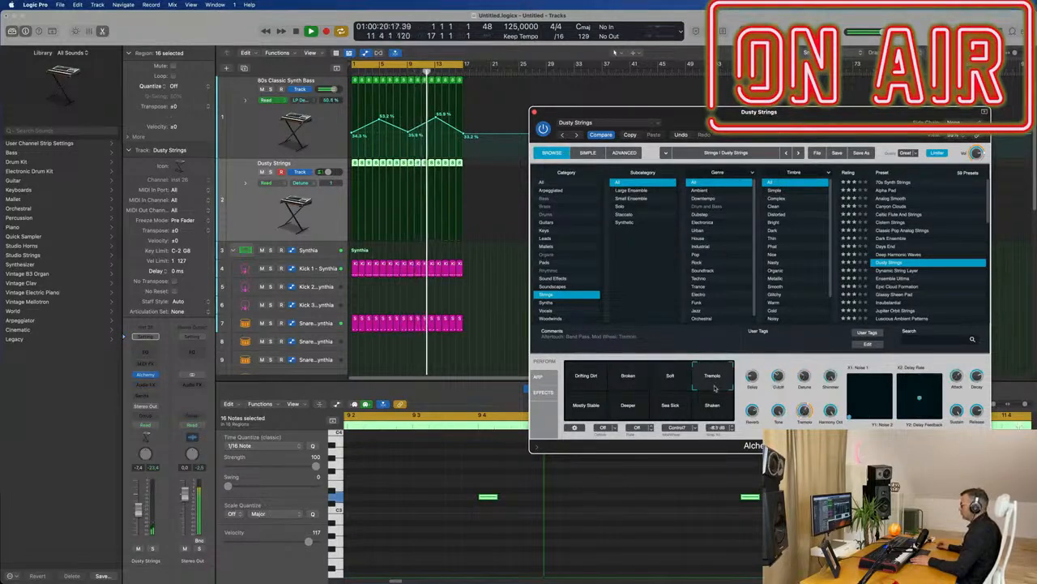
Try the Dynamic String Layer and Massiveness presets on the pad track during playback
click(883, 271)
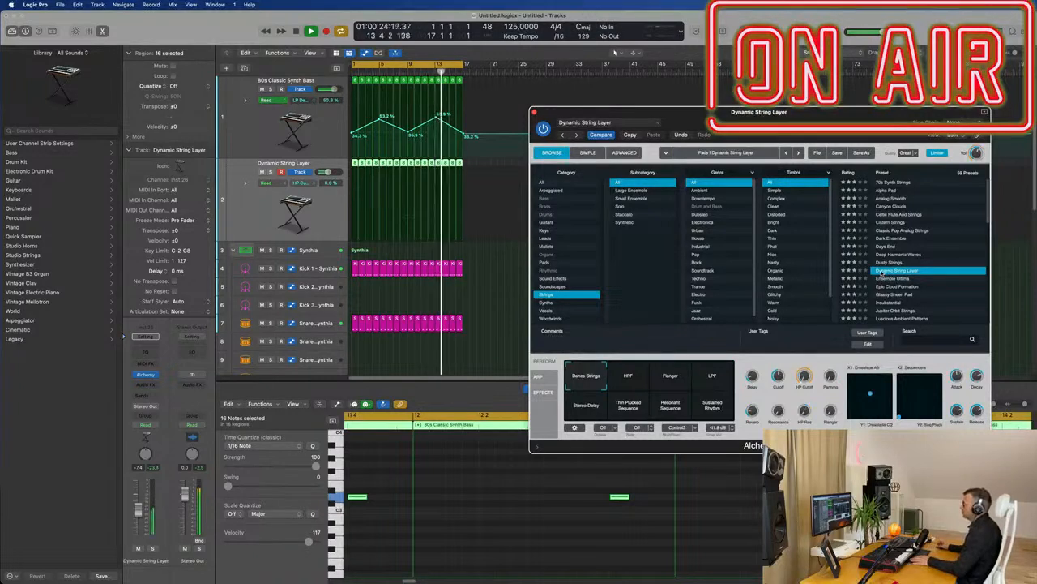
scroll(886, 285, down, 3)
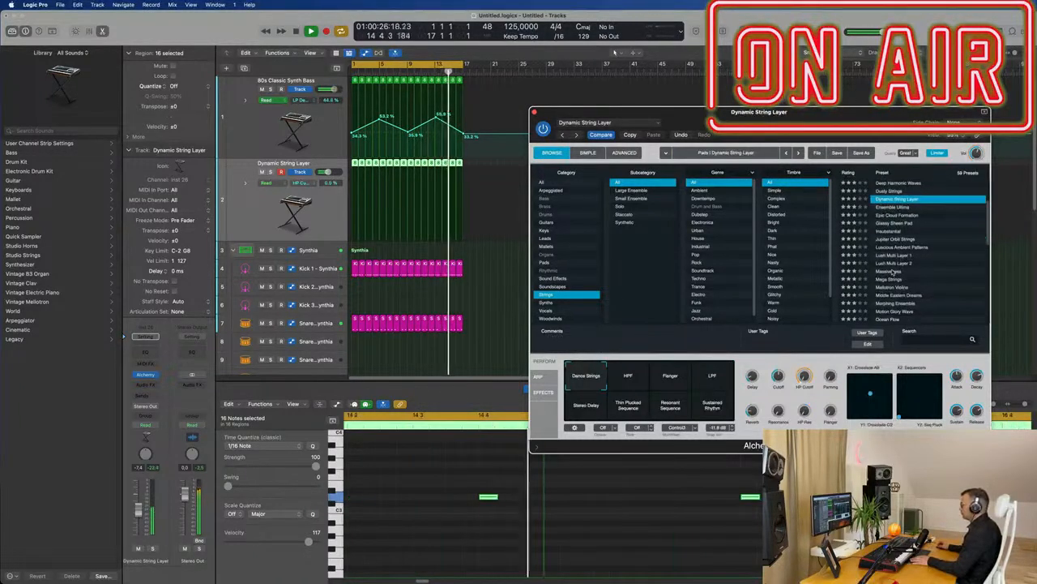
click(894, 271)
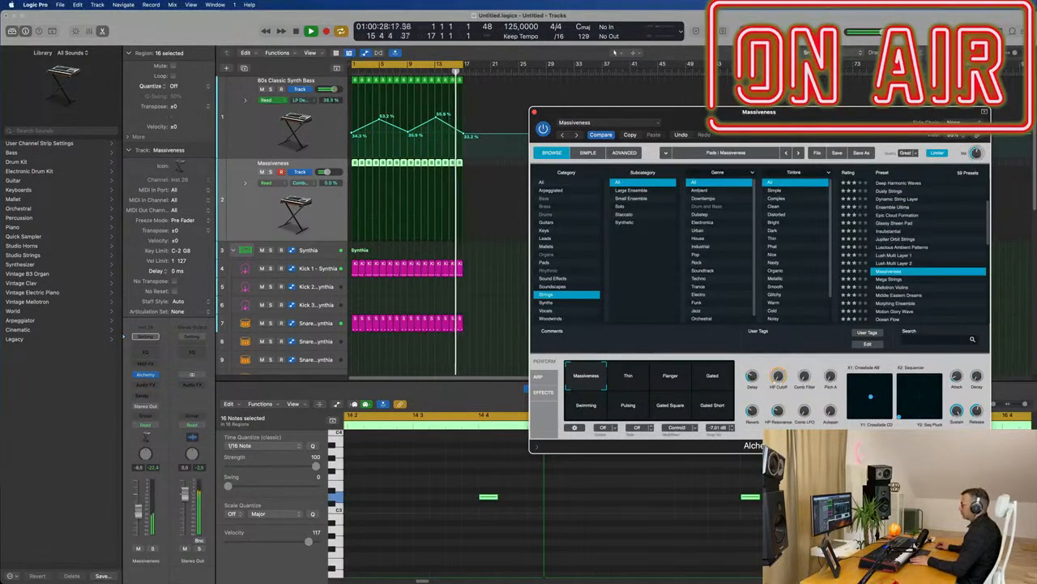
scroll(794, 275, down, 1)
scroll(957, 264, down, 3)
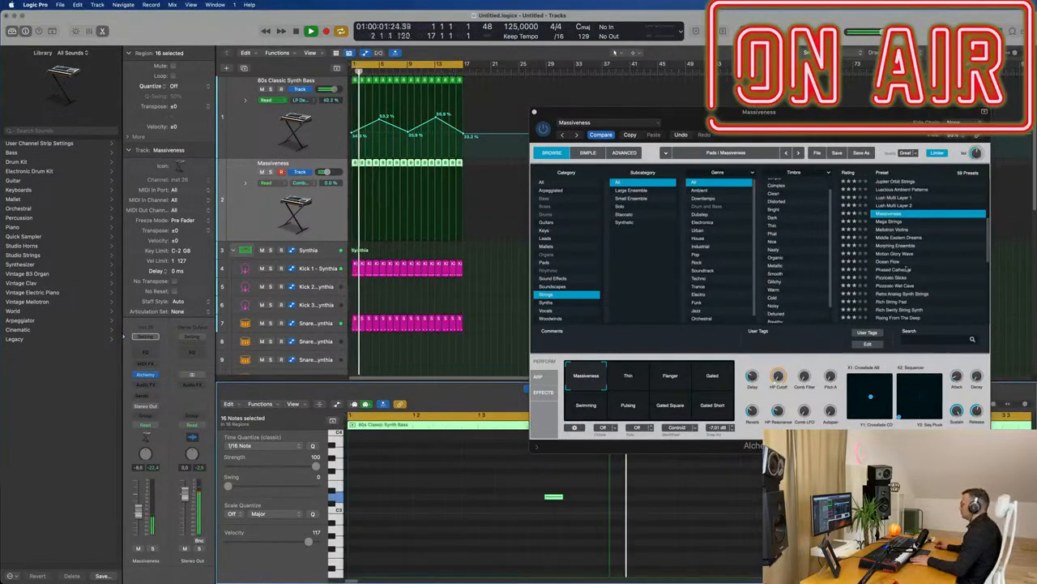
Load the Ocean Flow preset and switch it to the Key Distorted variation
click(895, 265)
click(894, 264)
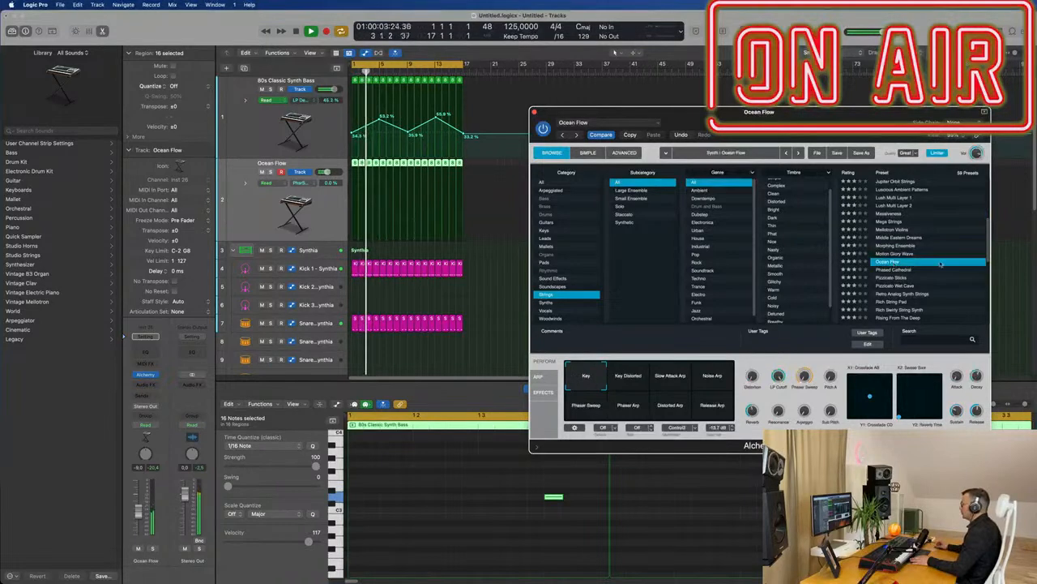
scroll(940, 263, down, 1)
click(625, 379)
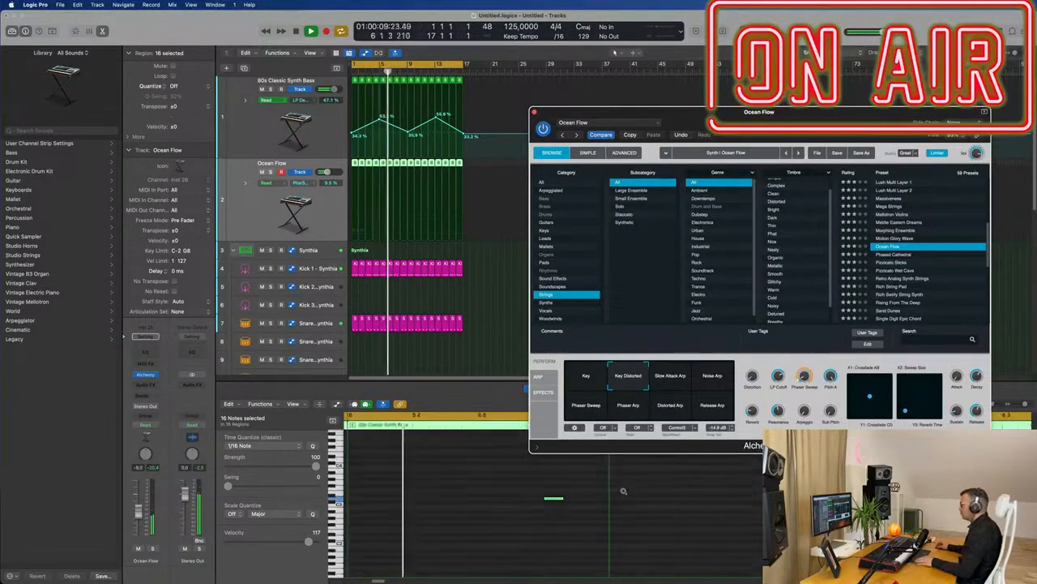
Copy the selected pad notes one octave lower in all 16 regions and restart playback from bar 1
drag(542, 506, 544, 539)
key(Return)
scroll(456, 491, down, 5)
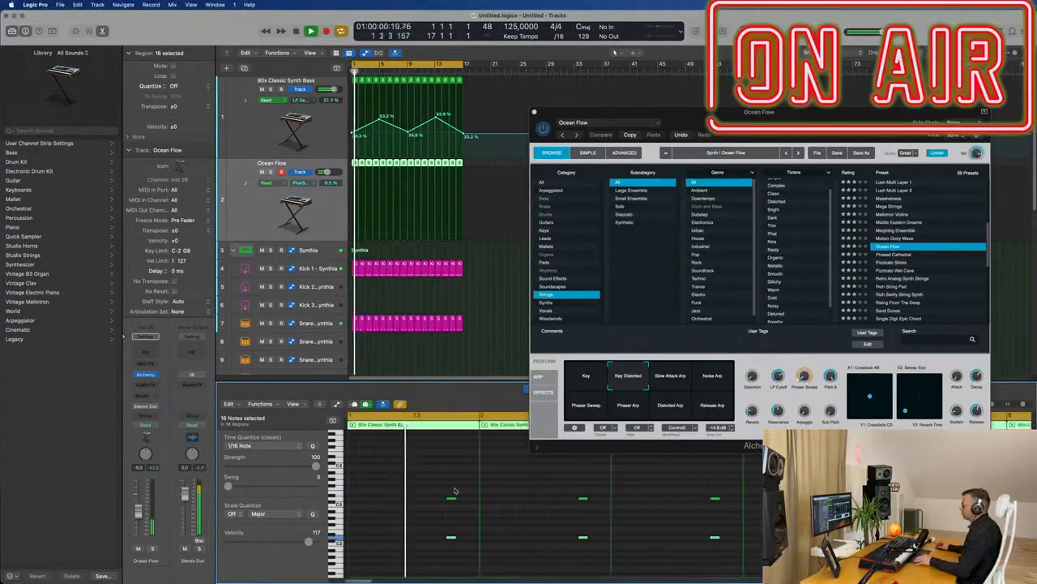
Audition Ocean Flow's Noise Arp, Phaser Sweep, Phaser Arp, Distorted Arp, Release Arp and Key Distorted variations, ending on Phaser Sweep
drag(793, 113, 720, 91)
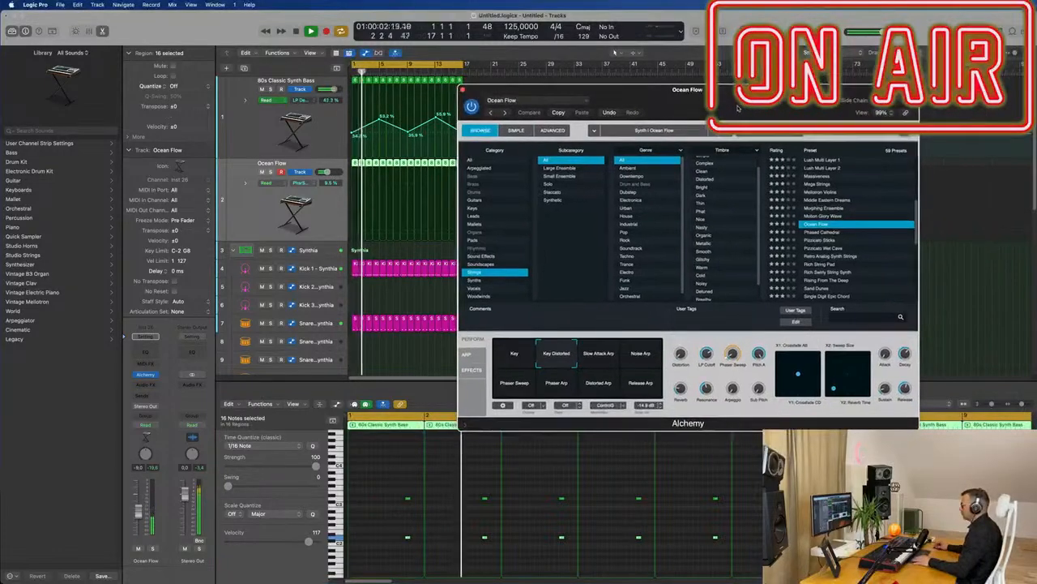
click(649, 354)
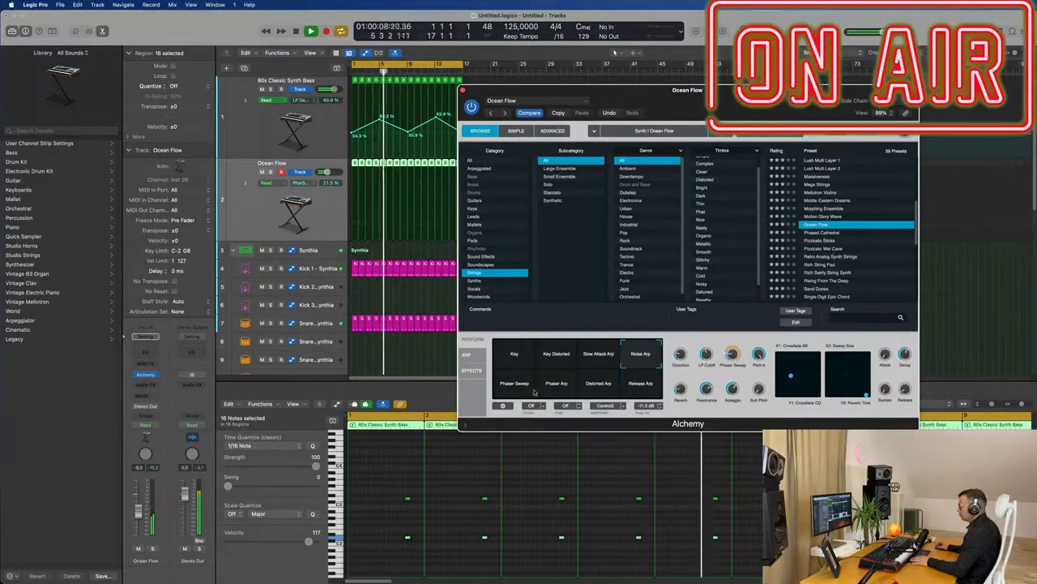
click(506, 389)
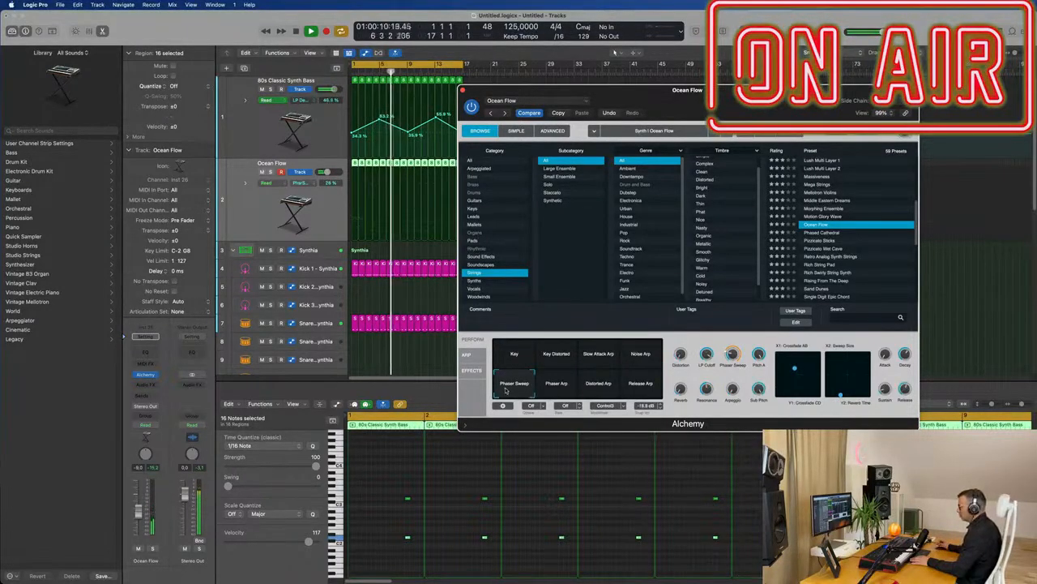
click(558, 388)
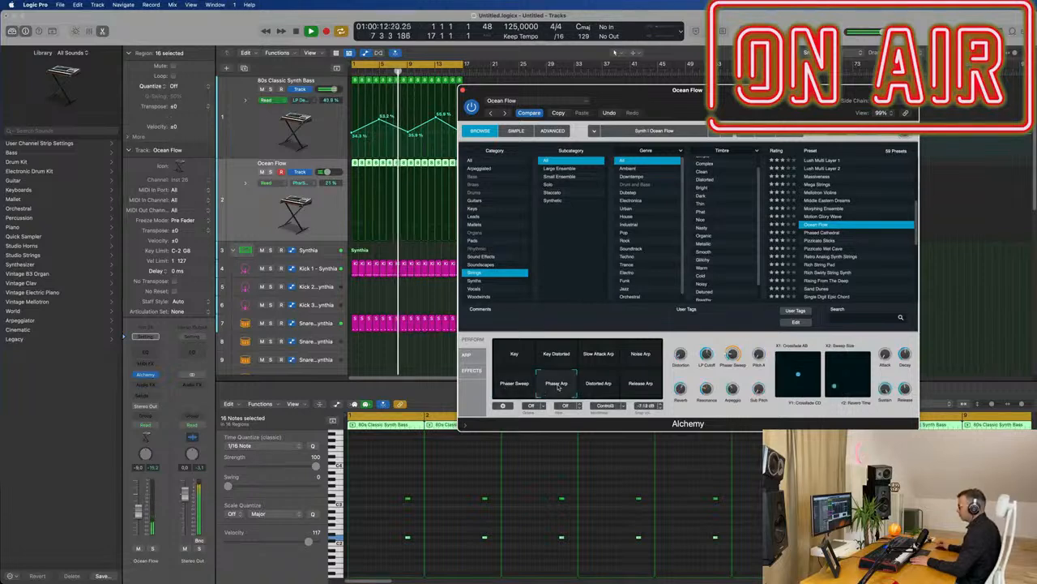
click(601, 388)
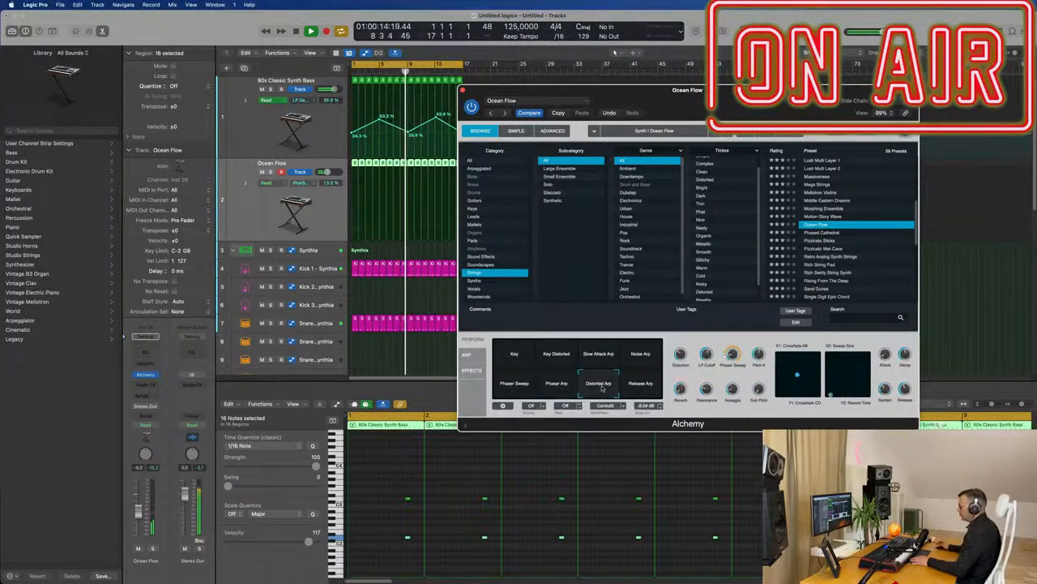
click(646, 388)
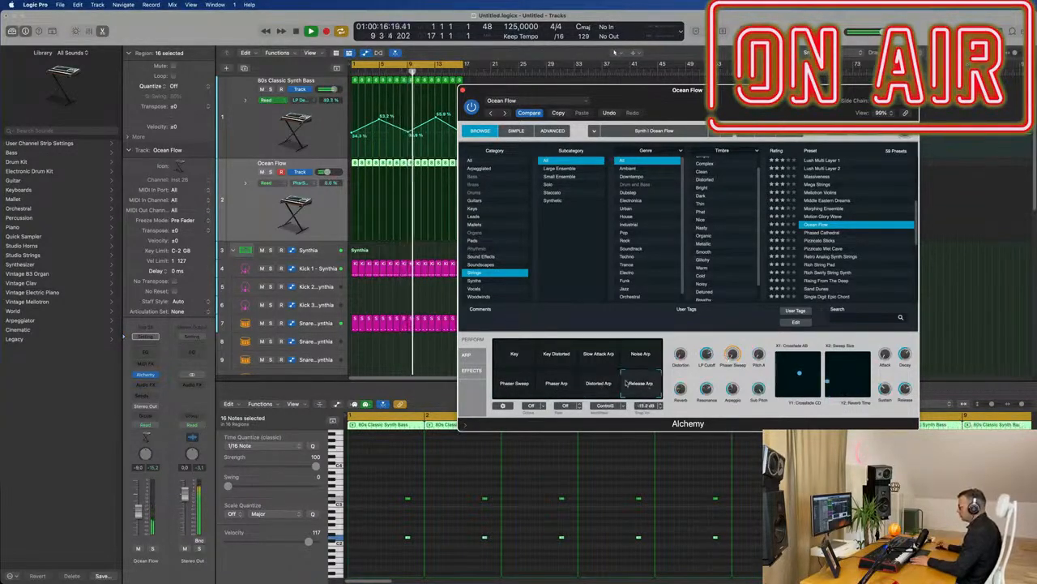
click(556, 357)
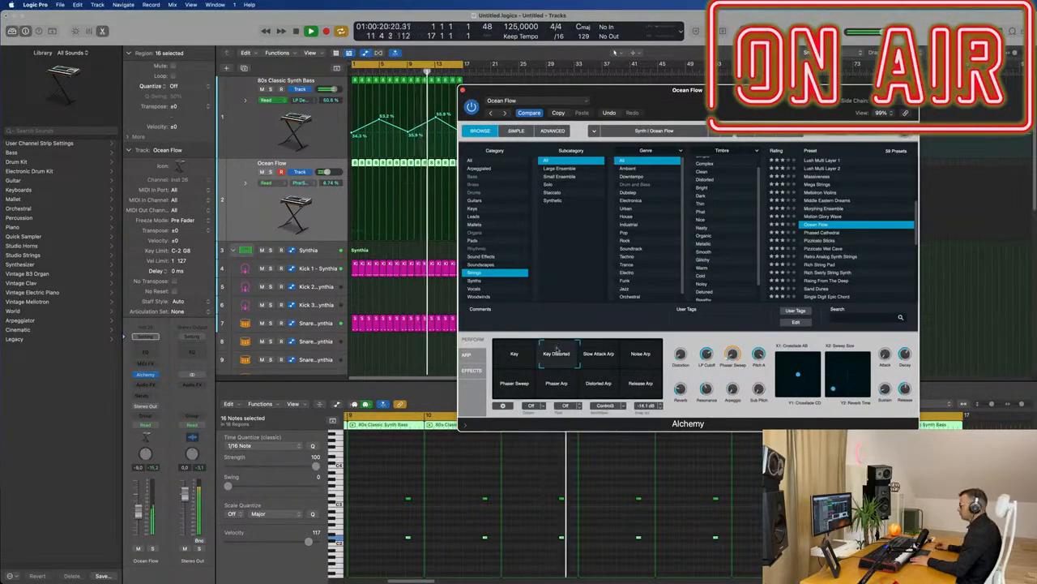
click(554, 386)
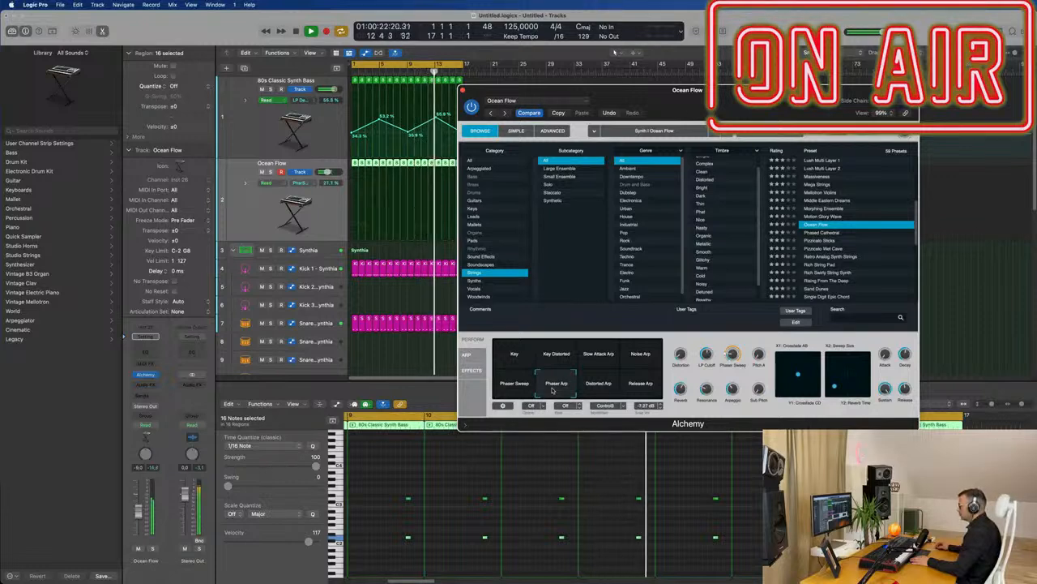
click(494, 394)
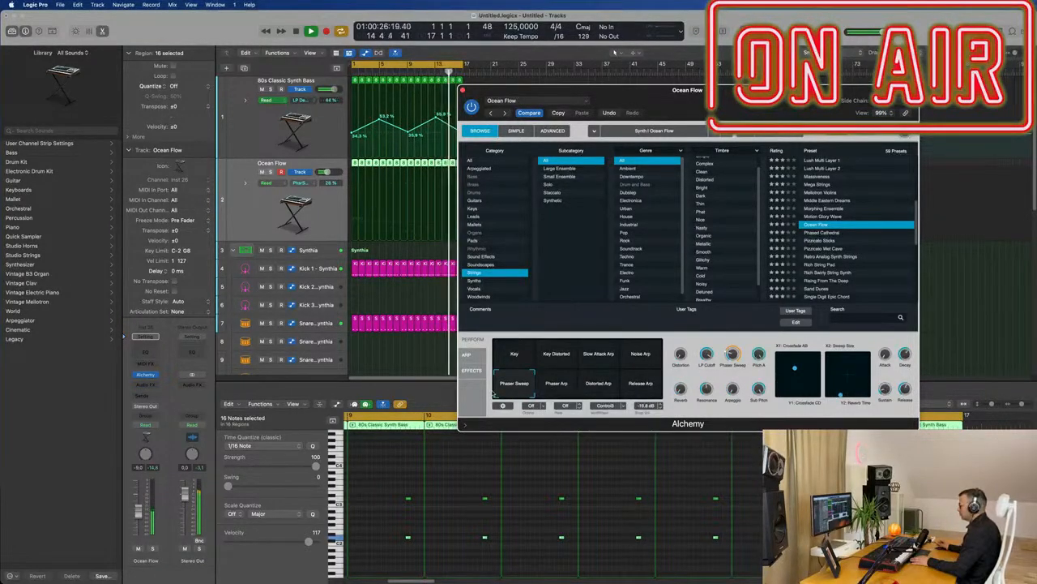
Load the Pizzicato Sticks preset on the pad track and reposition the Alchemy window
click(827, 241)
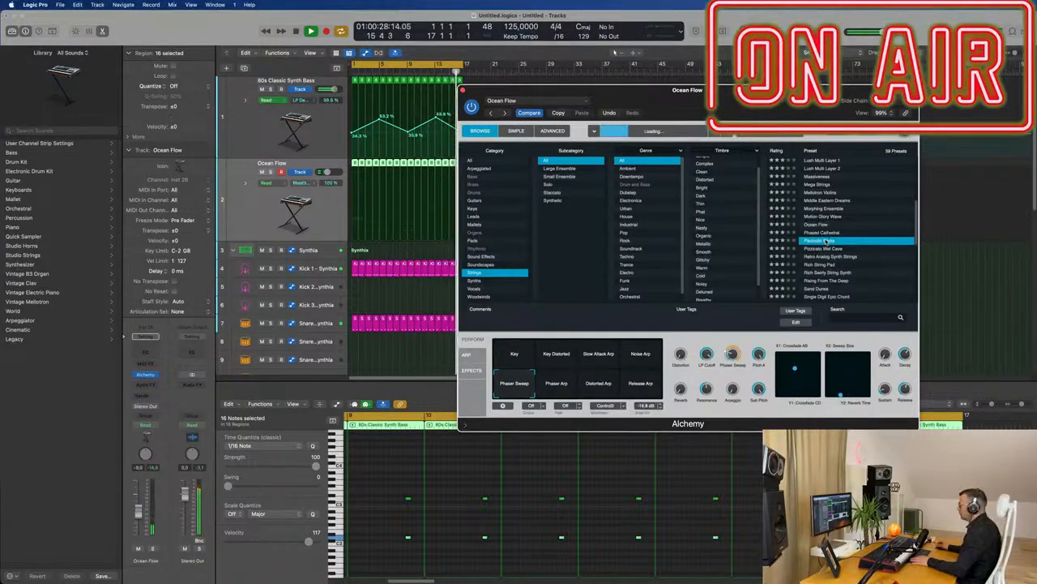
scroll(871, 198, down, 2)
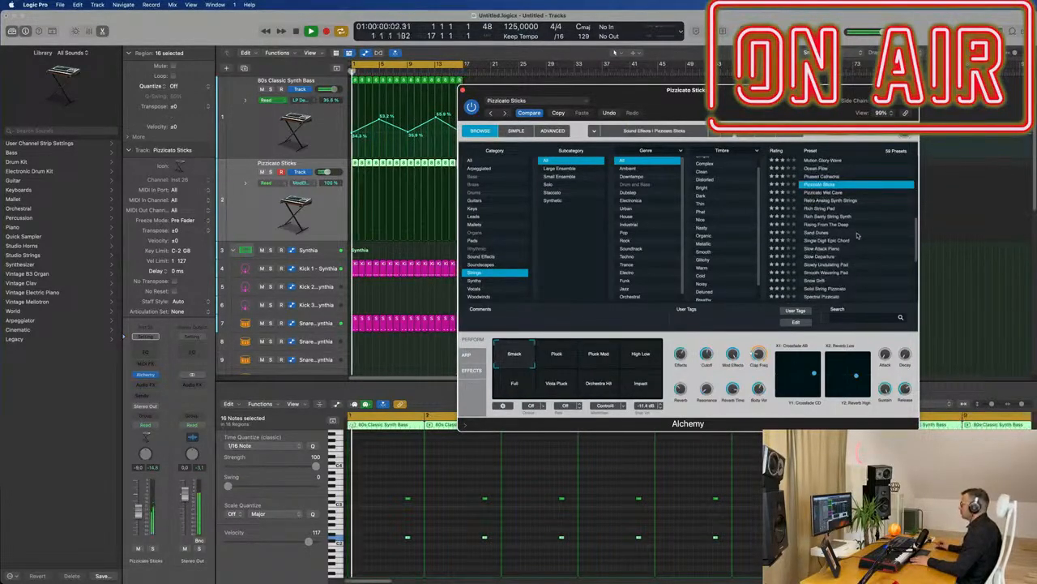
drag(788, 104, 798, 99)
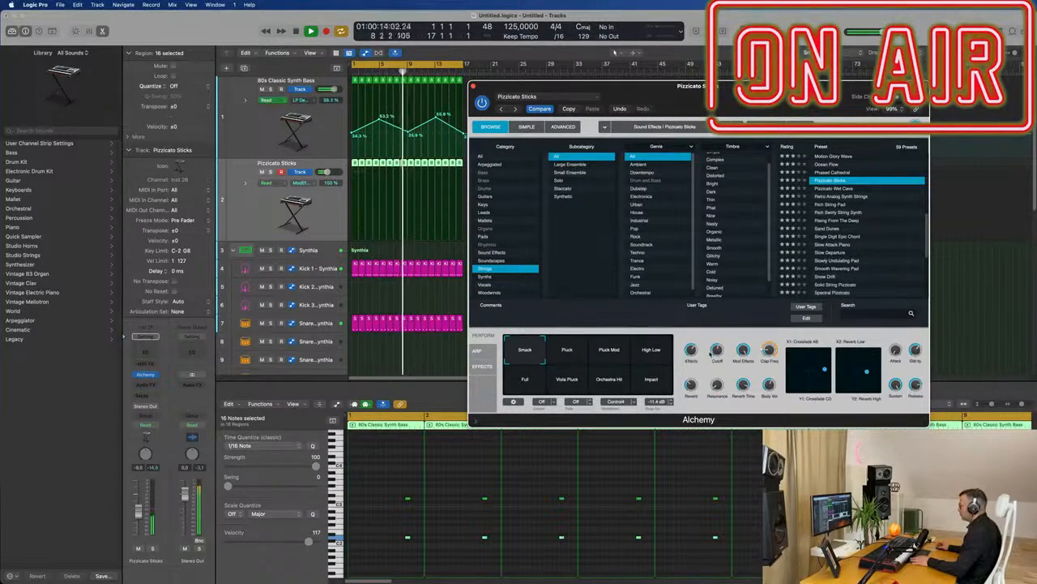
Audition the Pluck, Pluck Mod, High Low and Full variations of Pizzicato Sticks and return to Smack
click(565, 352)
click(622, 352)
click(660, 350)
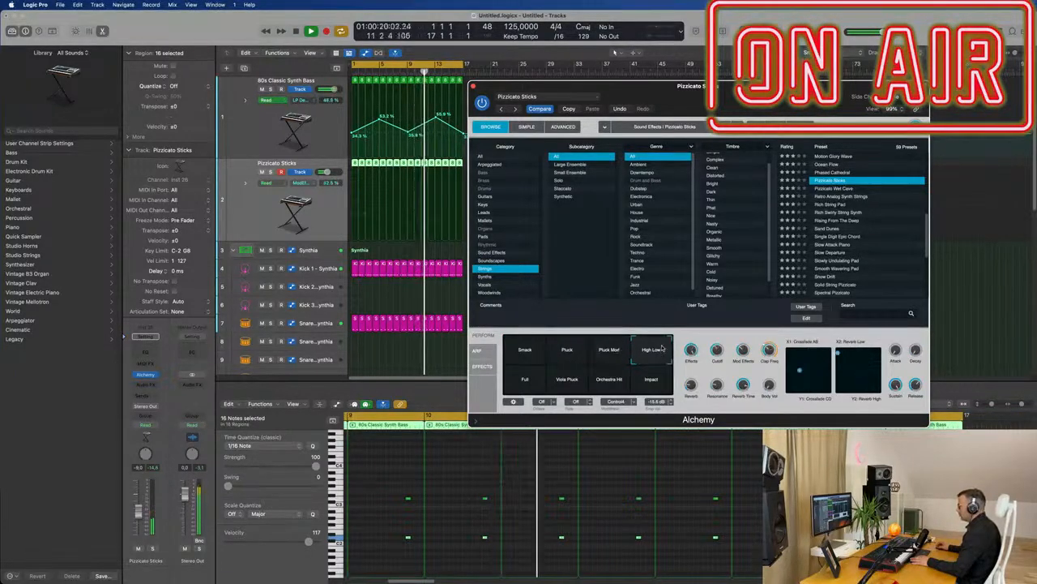
click(531, 376)
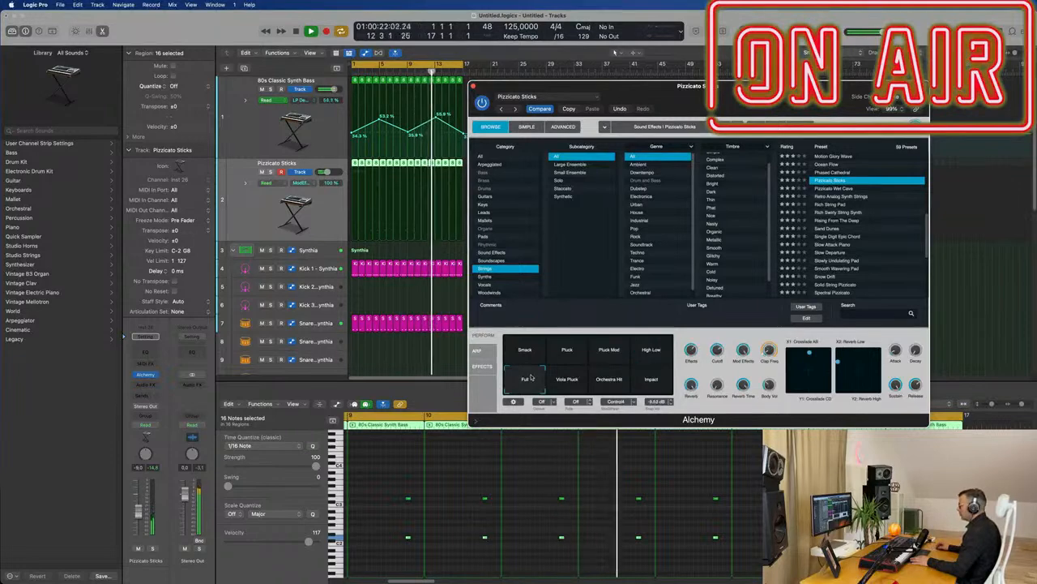
click(526, 352)
Move the Alchemy window over the tracks and adjust the Clap Freq control of Pizzicato Sticks
drag(742, 92, 658, 92)
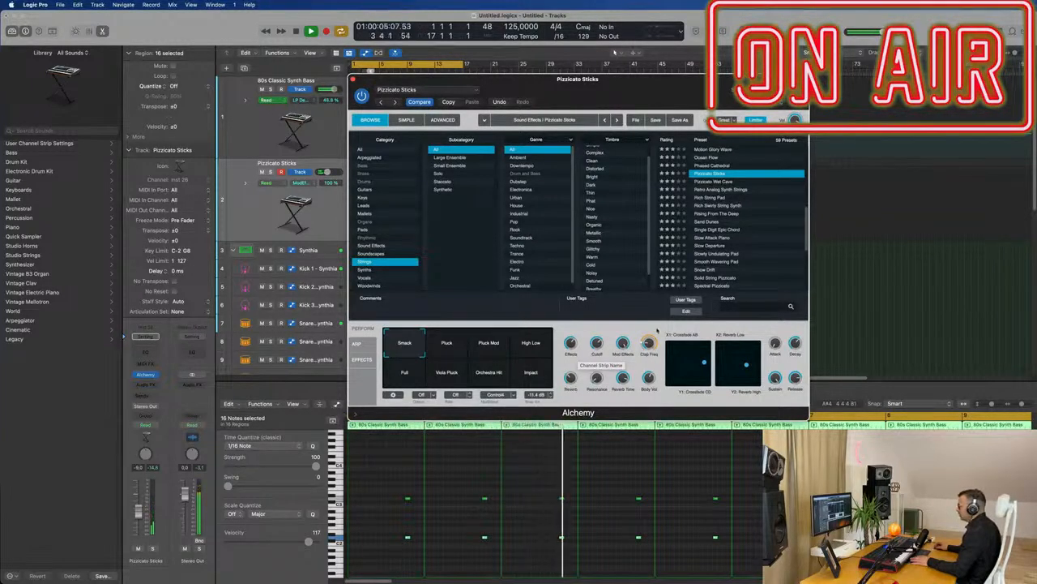
drag(649, 343, 658, 316)
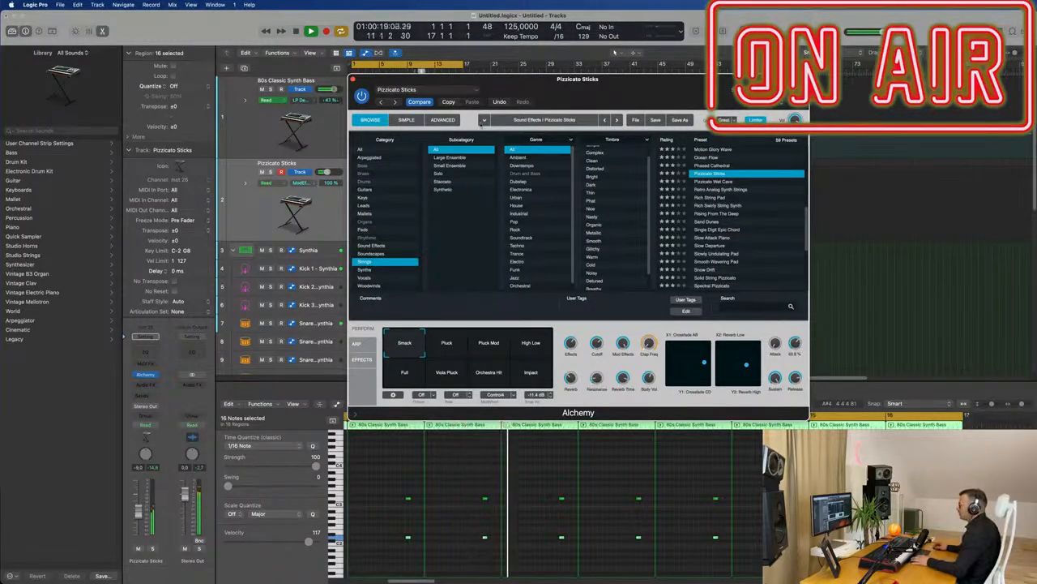
Solo the Pizzicato Sticks track and adjust the volume of the Mega Kick 2 source in Alchemy's advanced view
click(444, 119)
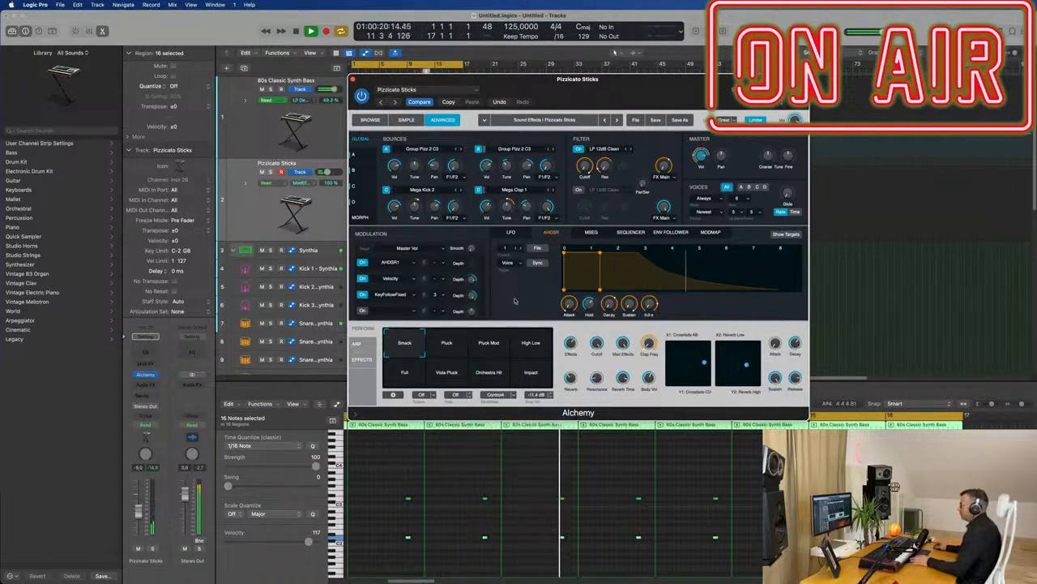
drag(510, 85, 550, 97)
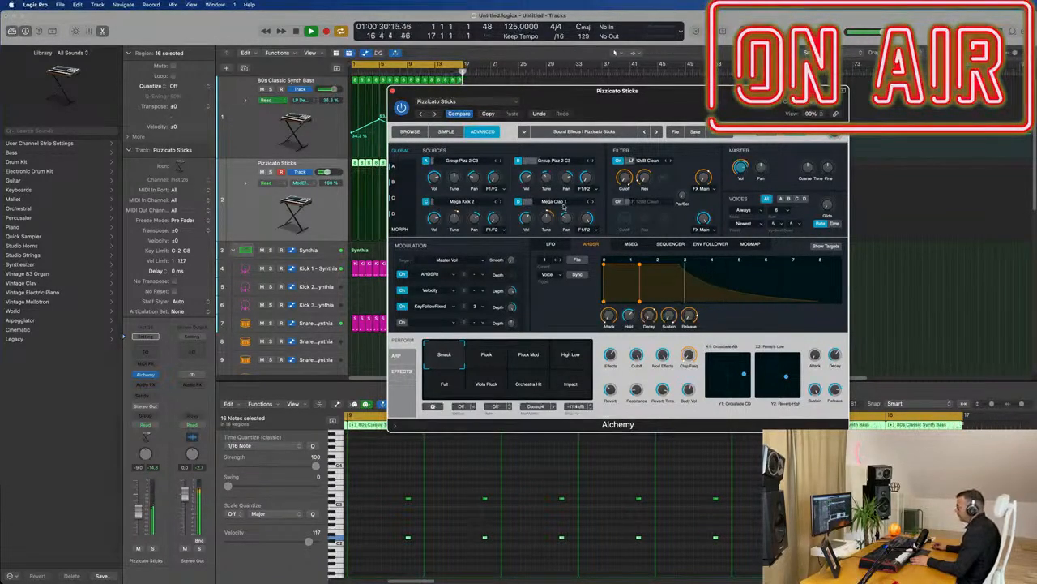
click(152, 549)
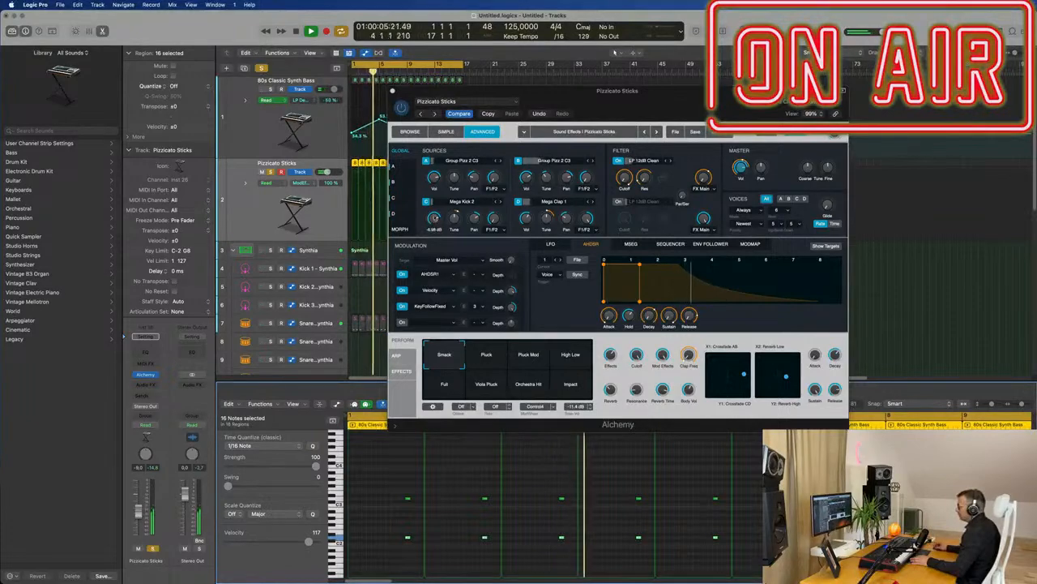
click(434, 216)
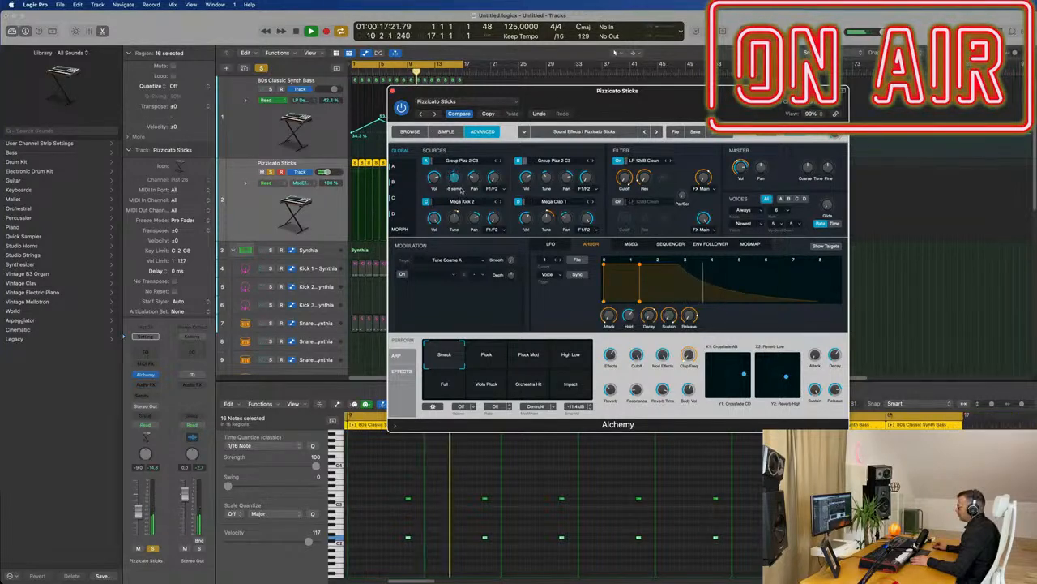
Try a lower tuning on Alchemy's source A, adjust source B's volume and set source B's tune to -12 semitones
scroll(461, 186, up, 1)
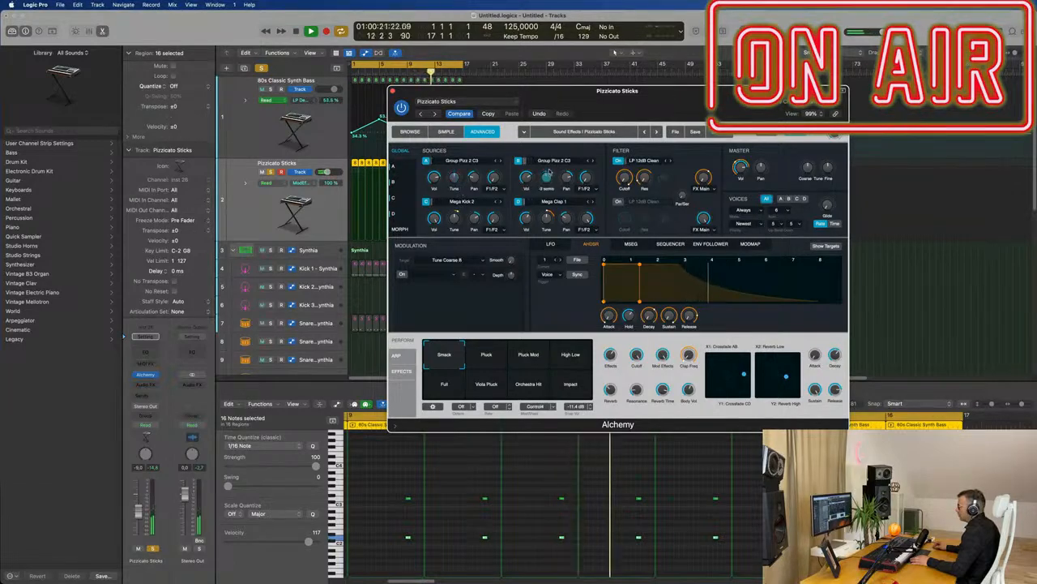
scroll(548, 175, up, 1)
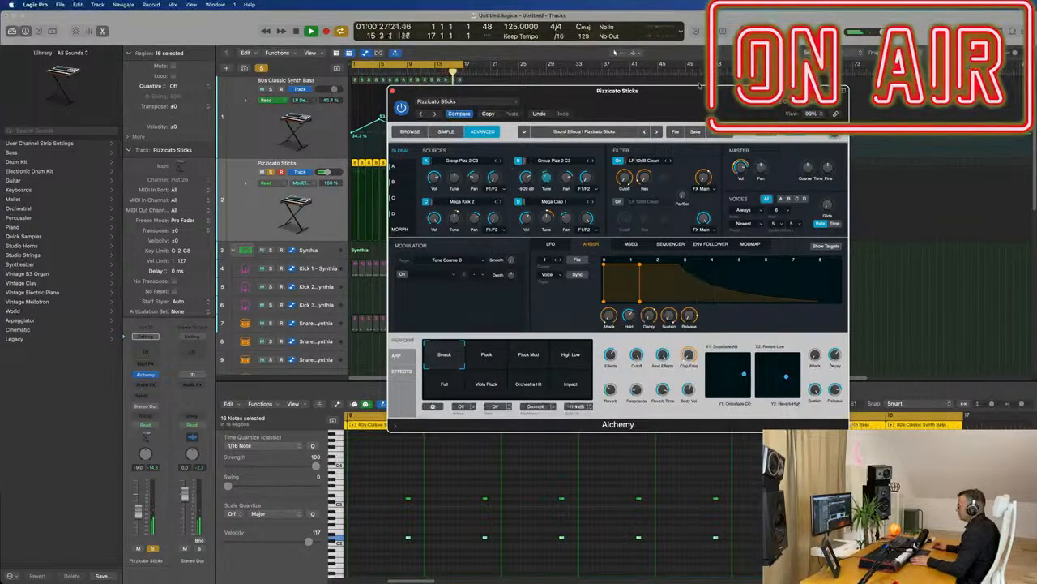
drag(699, 85, 724, 95)
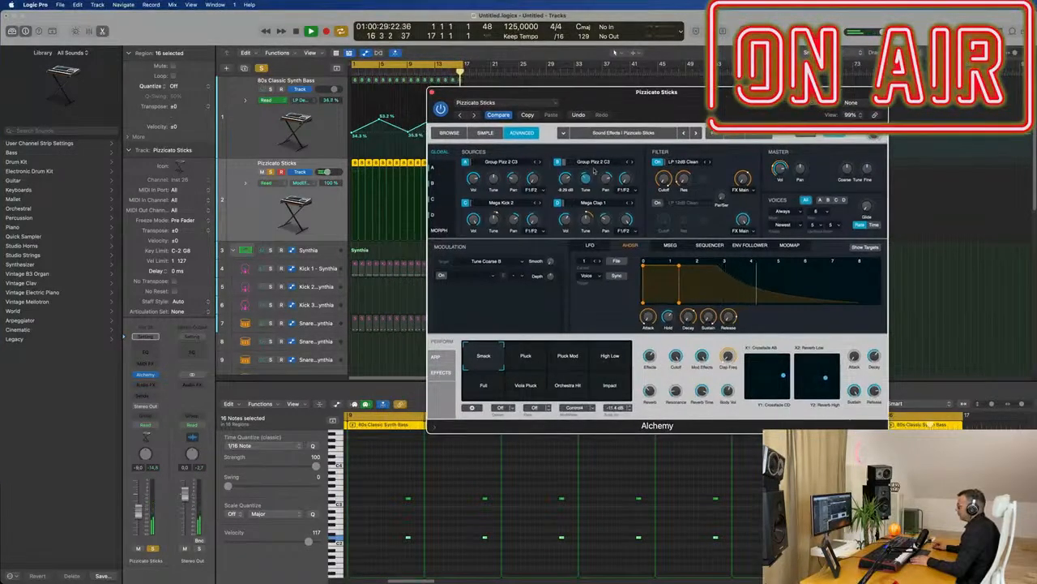
drag(591, 175, 591, 181)
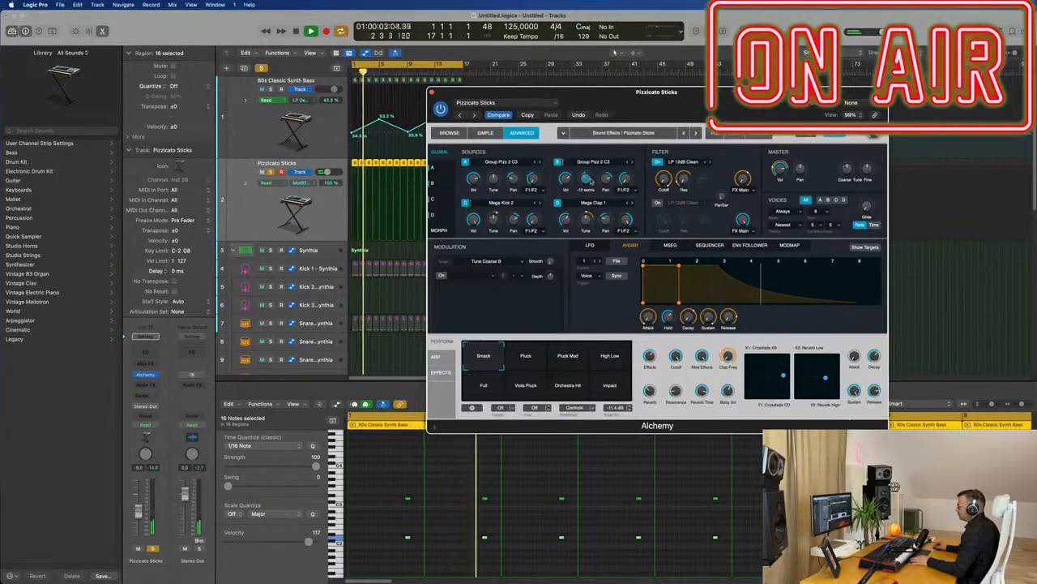
Look over the Strings category presets in Alchemy's preset browser
drag(475, 154, 425, 151)
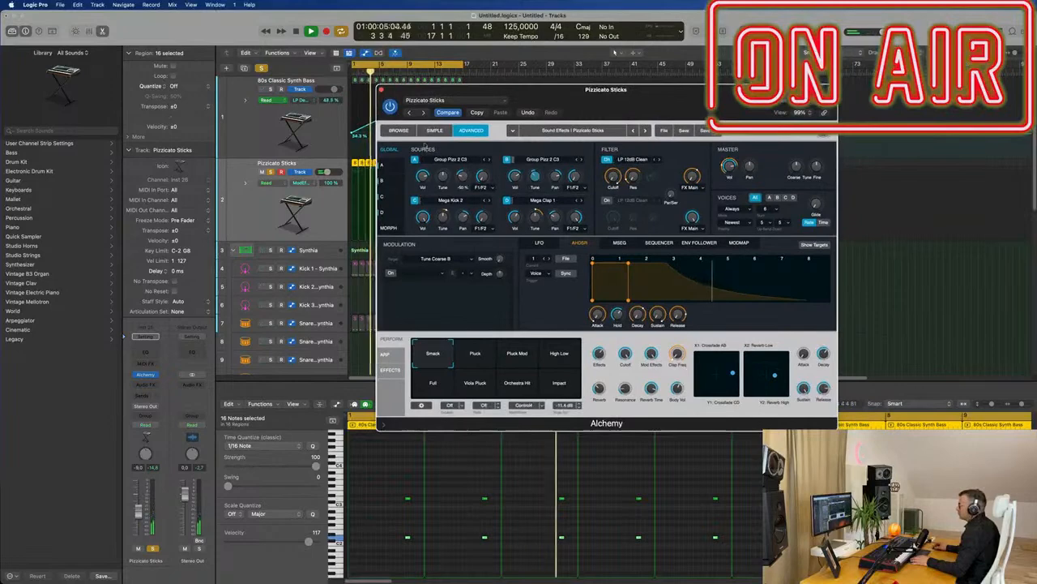
click(398, 130)
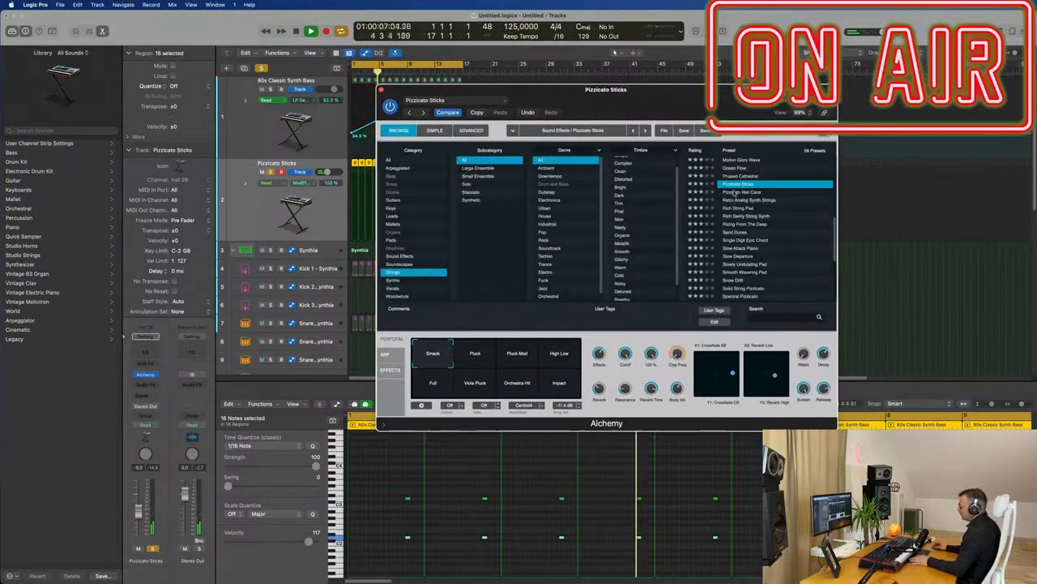
drag(734, 89, 759, 83)
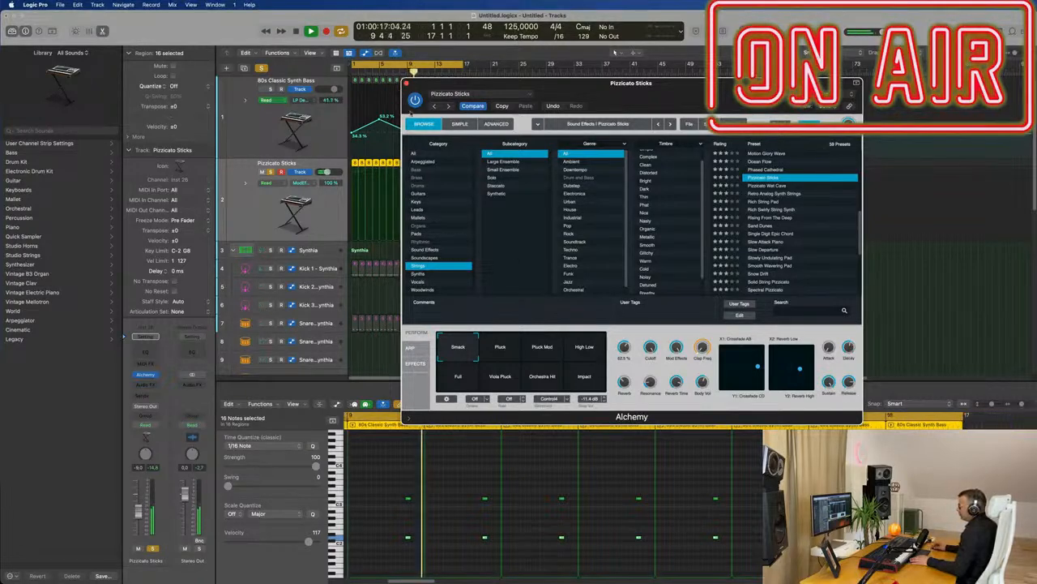
Shorten the hold and raise the sustain of the AHDSR envelope, adjust its attack, decay and release, and close the Alchemy window
click(496, 123)
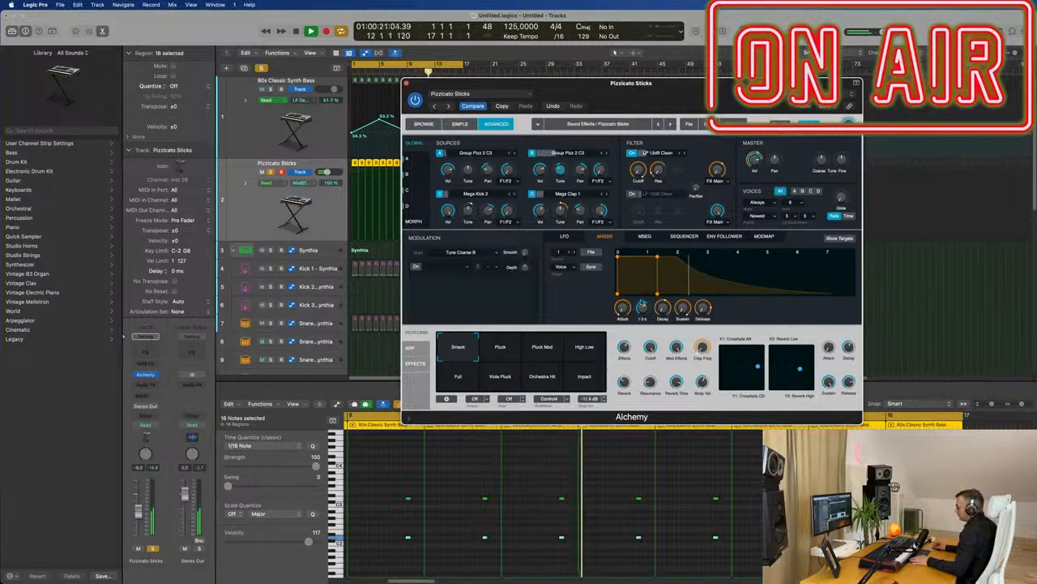
drag(641, 308, 642, 326)
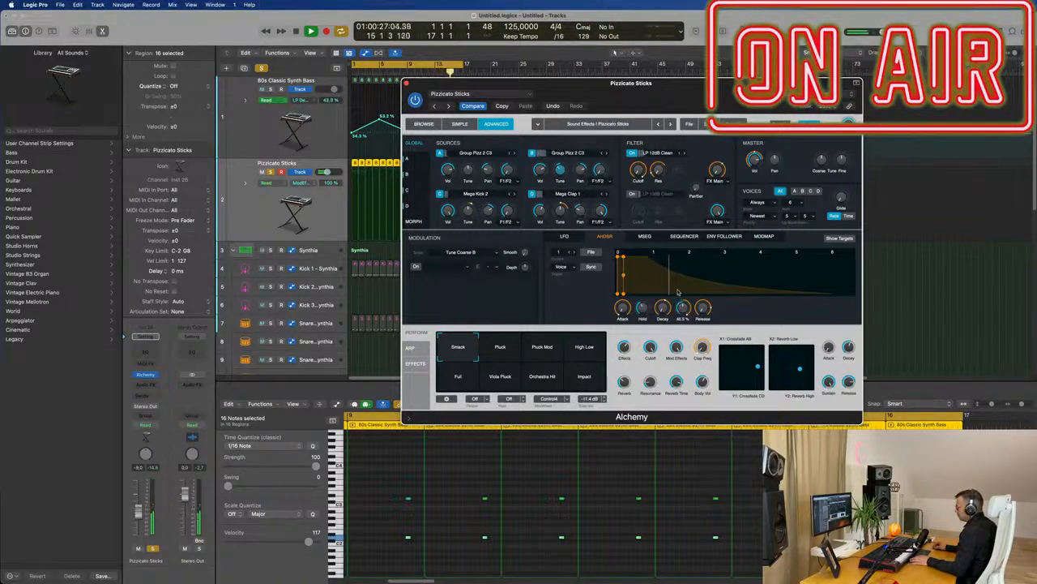
drag(707, 271, 707, 258)
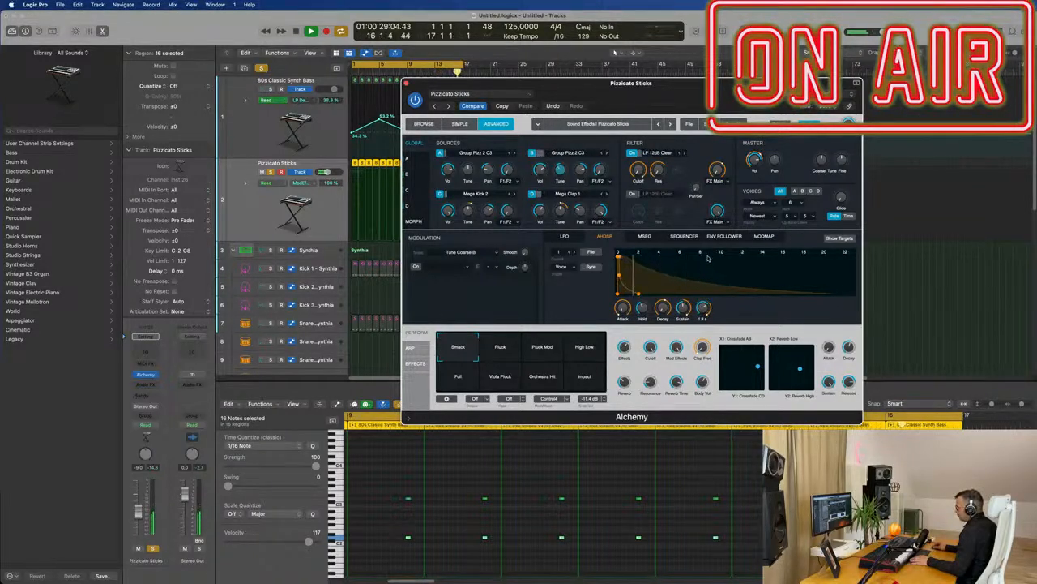
drag(685, 297, 670, 281)
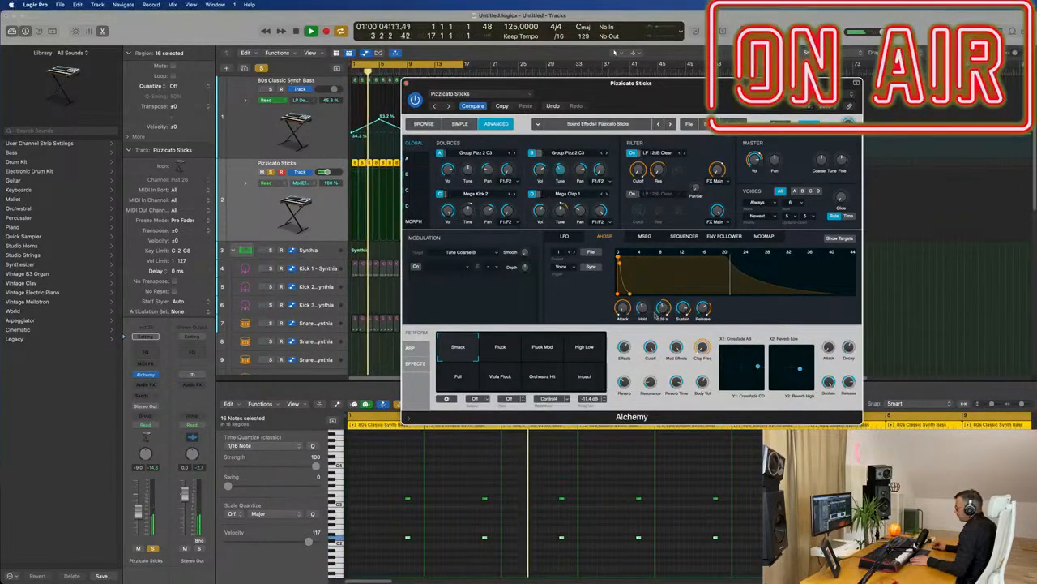
drag(664, 308, 703, 300)
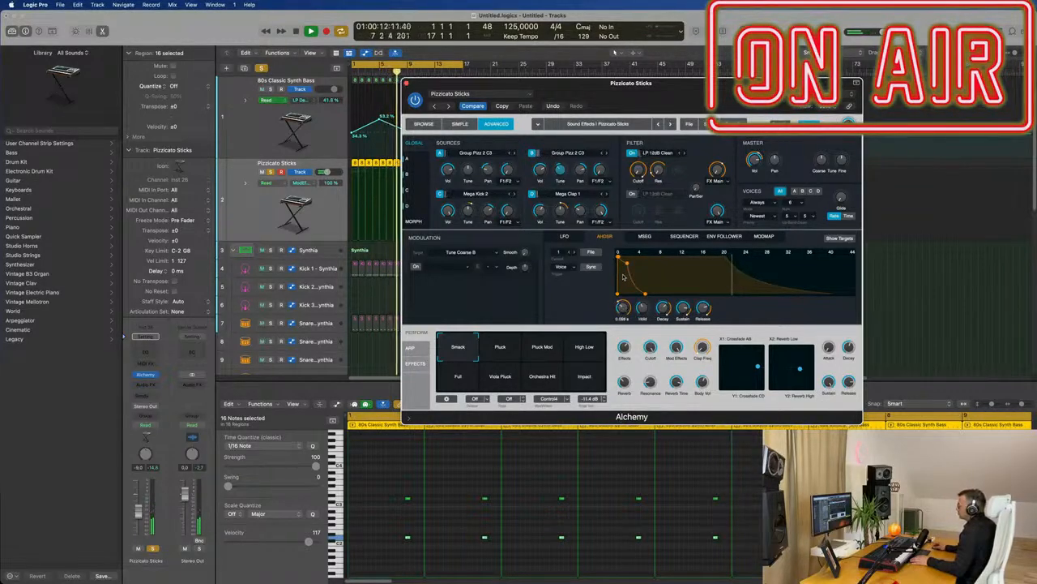
drag(623, 308, 625, 288)
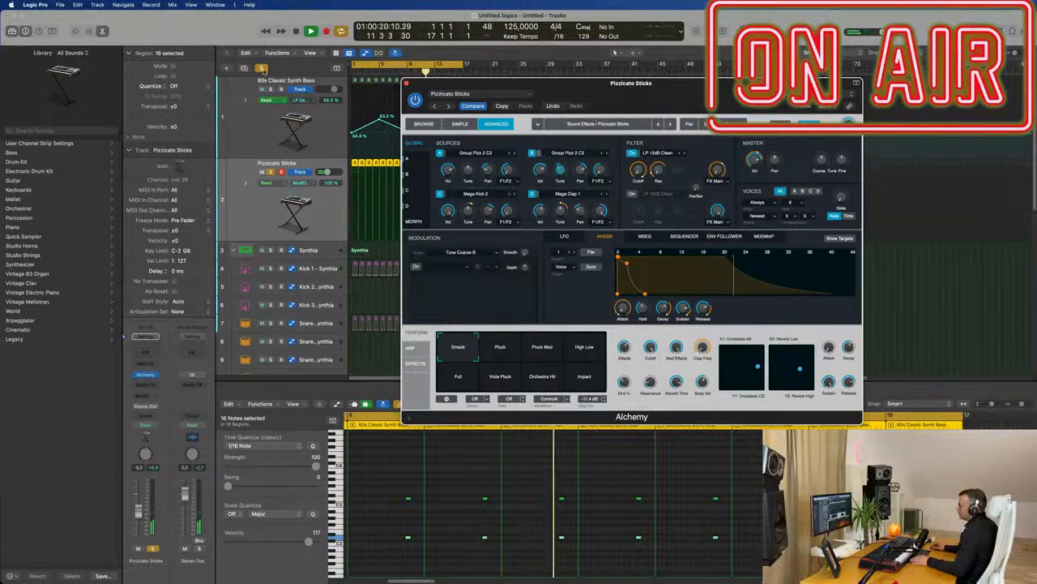
drag(407, 85, 438, 103)
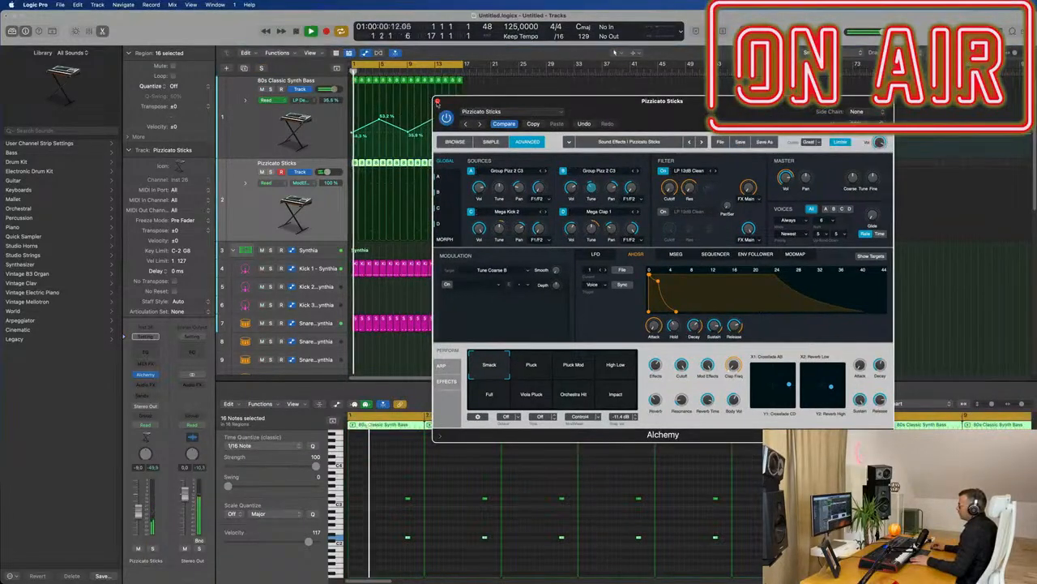
click(437, 101)
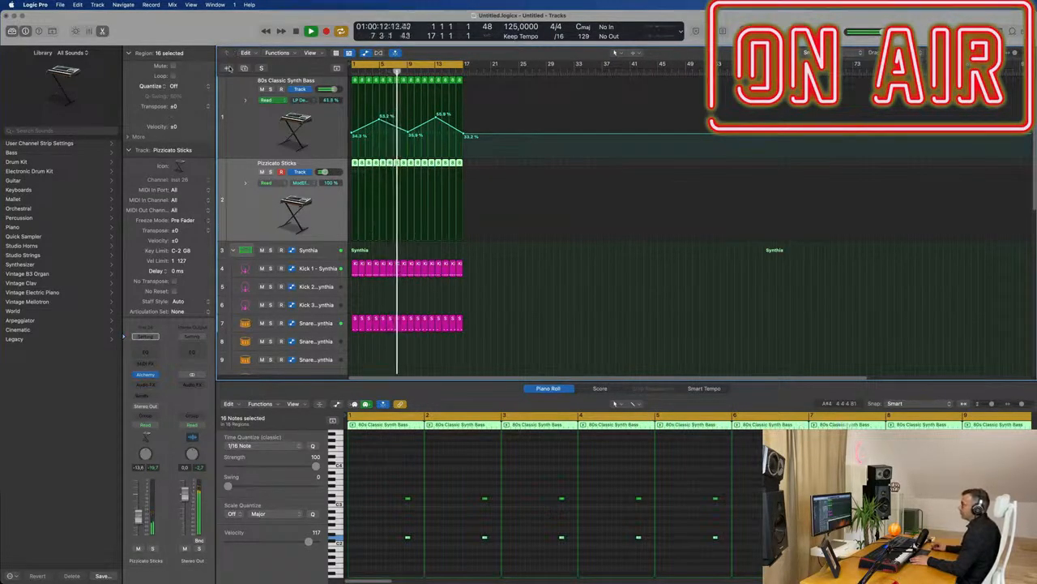
Create one new software instrument track with Retro Synth as its instrument
click(227, 68)
click(432, 327)
click(434, 327)
click(454, 351)
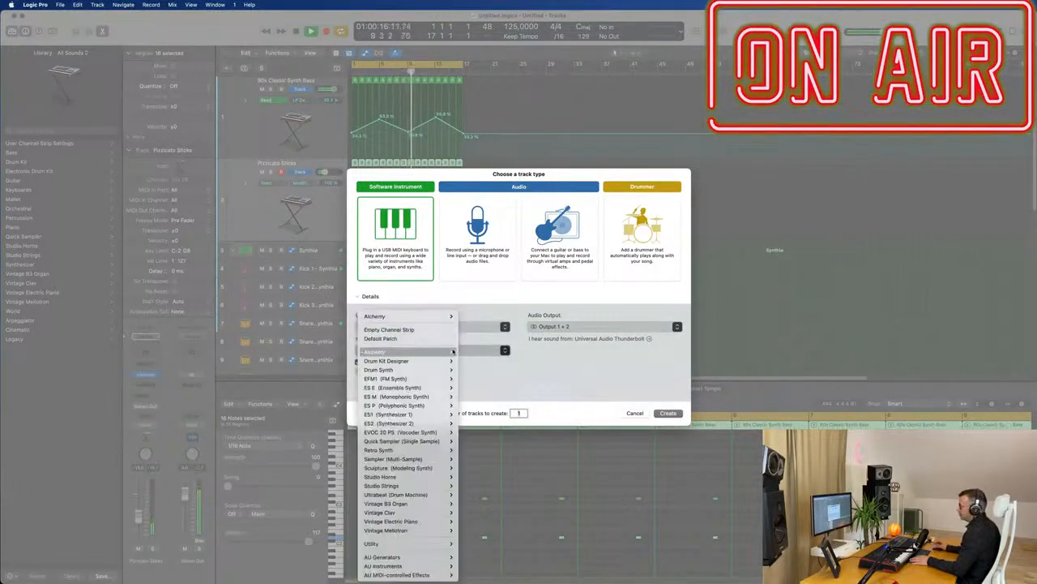
mouse_move(431, 453)
click(470, 450)
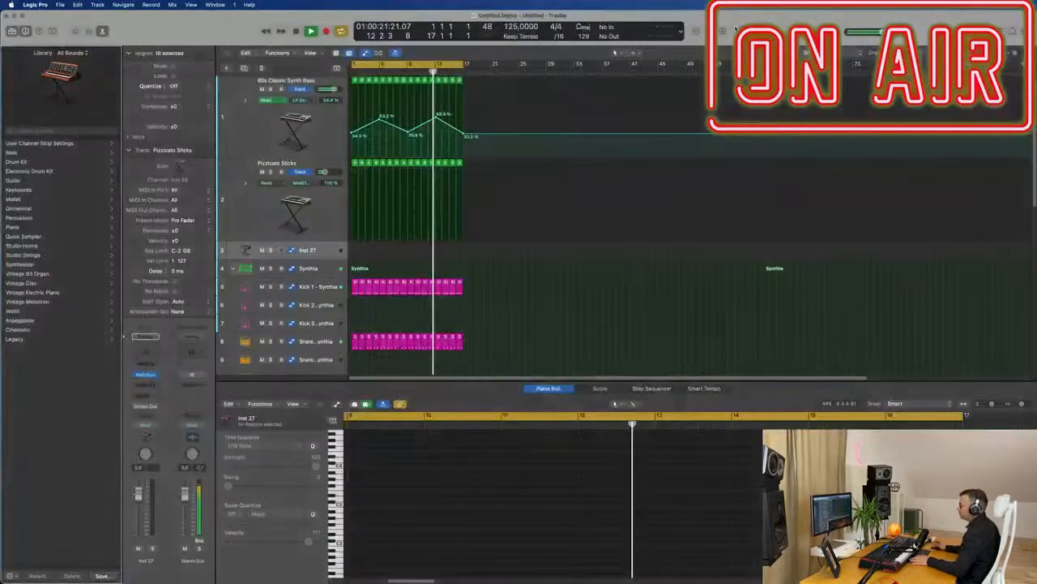
click(658, 413)
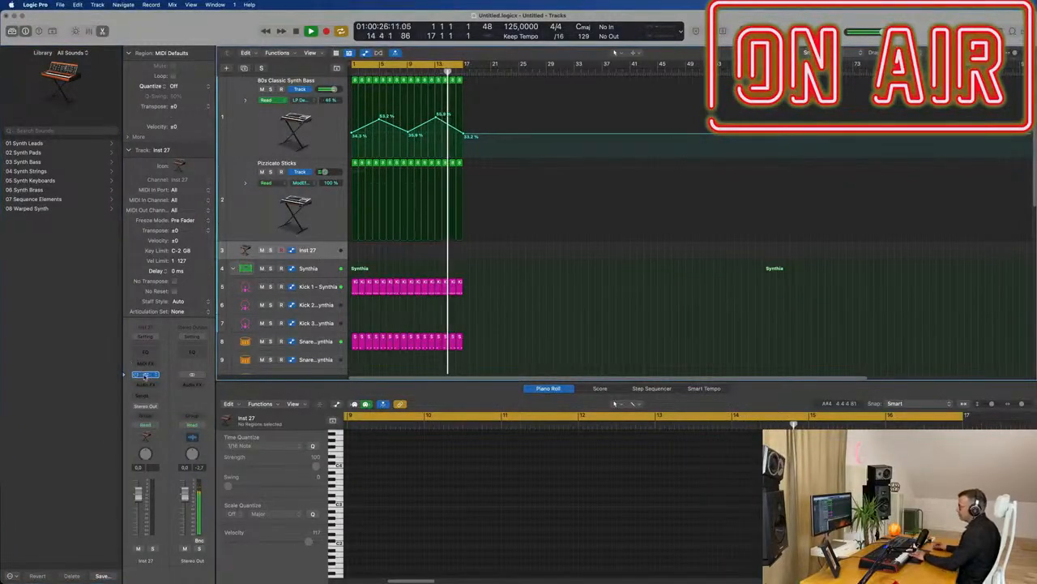
Open the new track's Retro Synth and shift its oscillator mix towards Osc 2
click(145, 374)
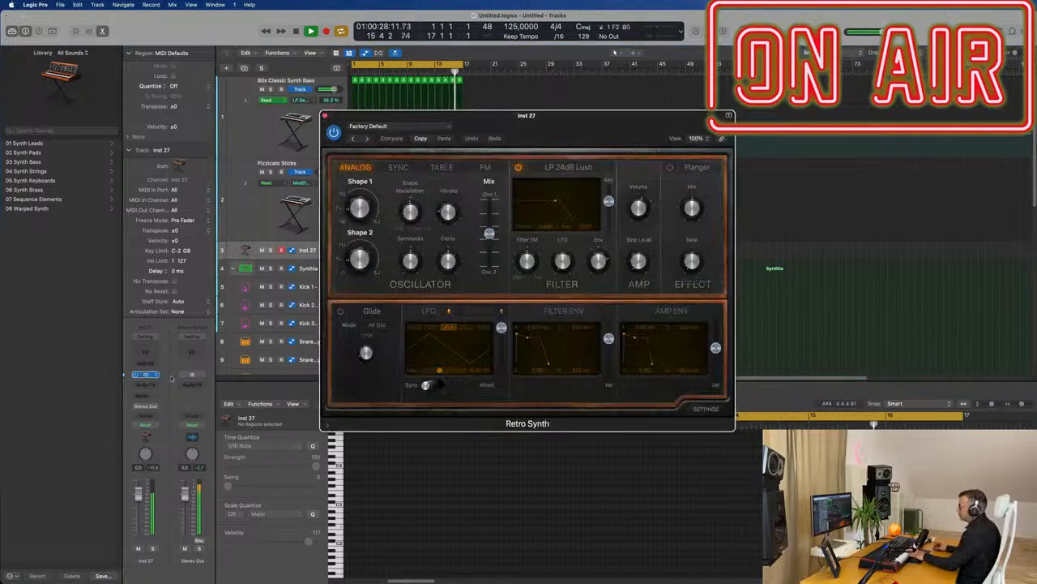
drag(582, 113, 642, 199)
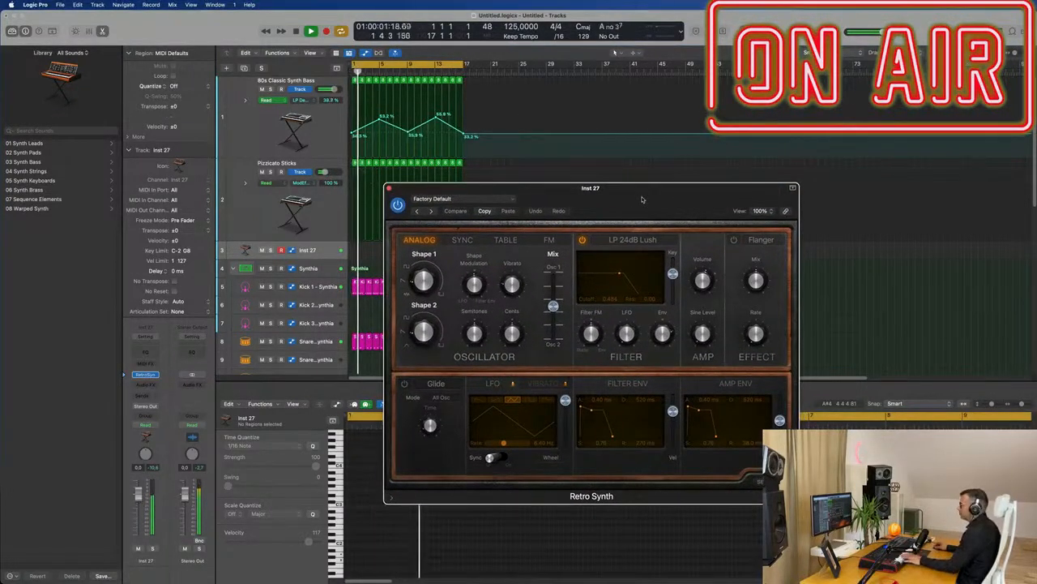
drag(642, 199, 545, 197)
click(393, 196)
click(394, 457)
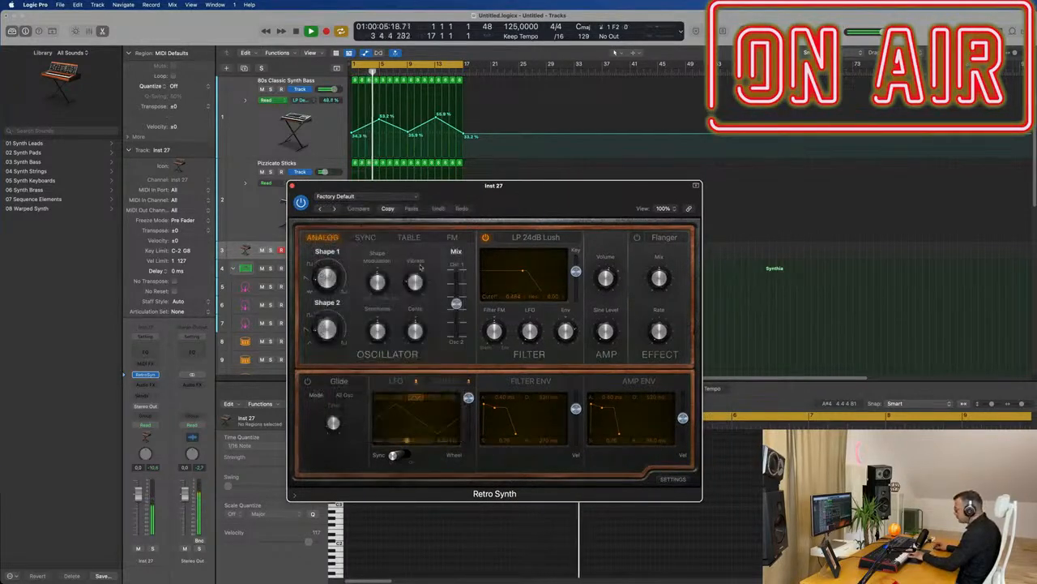
click(328, 283)
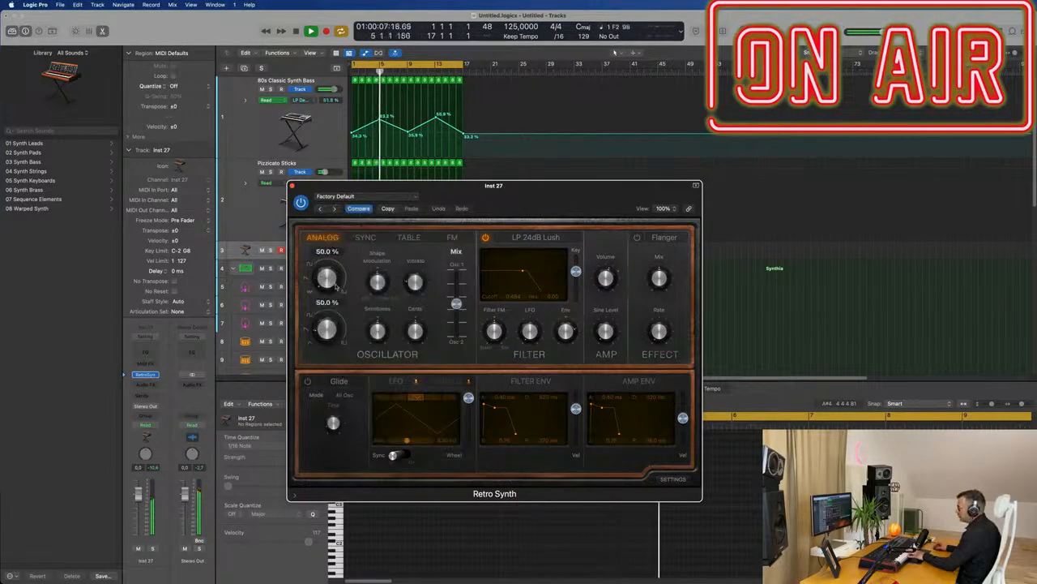
mouse_move(457, 304)
mouse_down()
mouse_move(459, 347)
mouse_move(458, 321)
mouse_up()
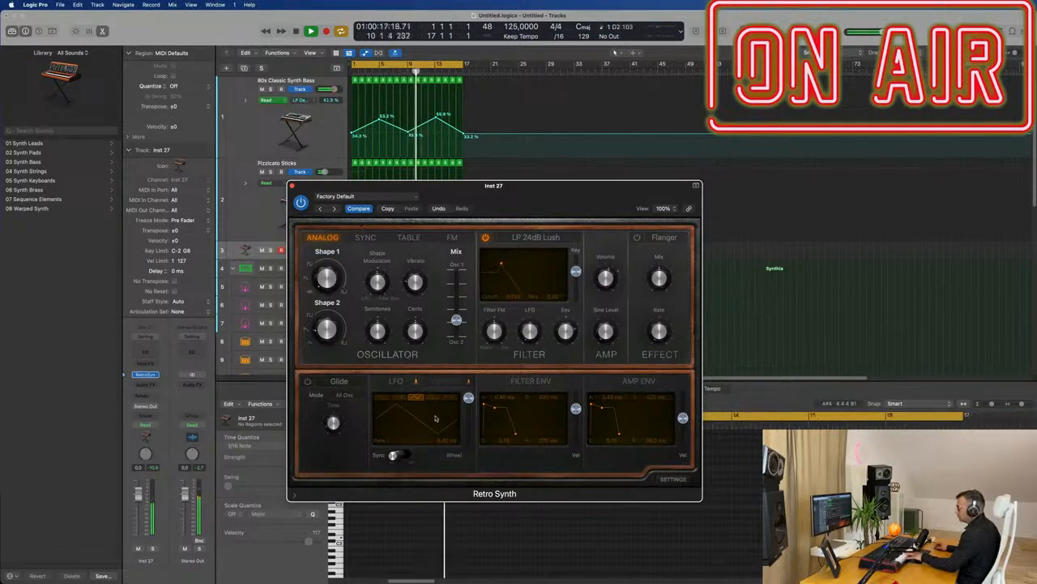
Give Retro Synth a tempo-synced sawtooth LFO and adjust the LFO amount and the filter
mouse_move(469, 398)
mouse_down()
mouse_move(469, 440)
mouse_move(469, 395)
mouse_up()
drag(536, 313, 537, 302)
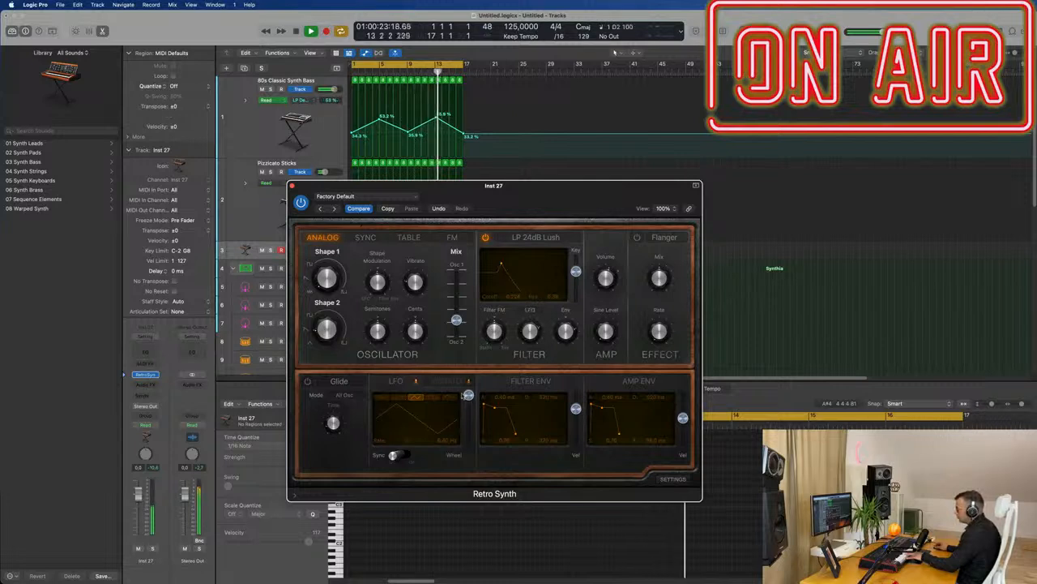
click(398, 397)
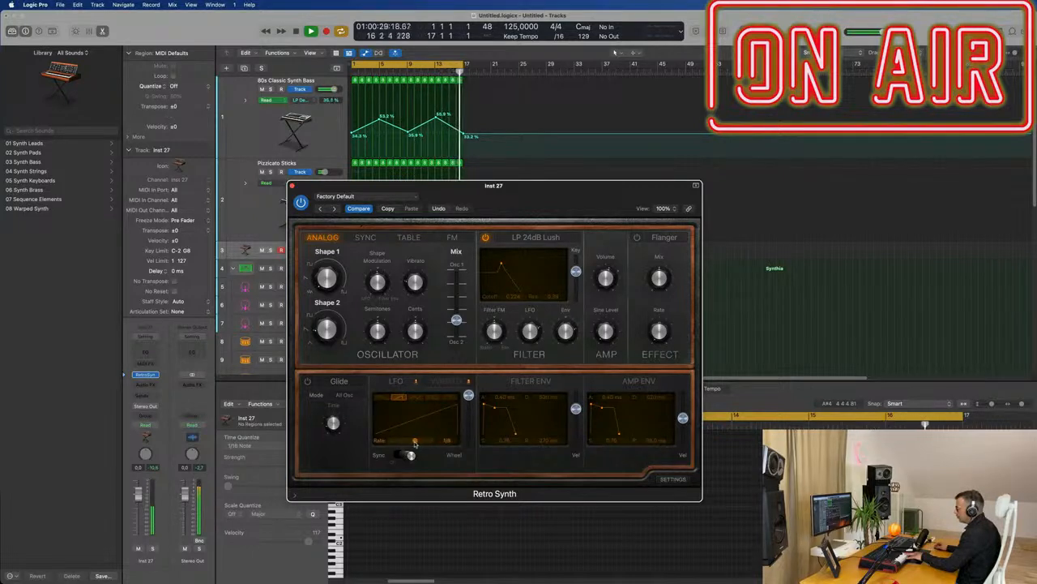
drag(466, 425, 468, 438)
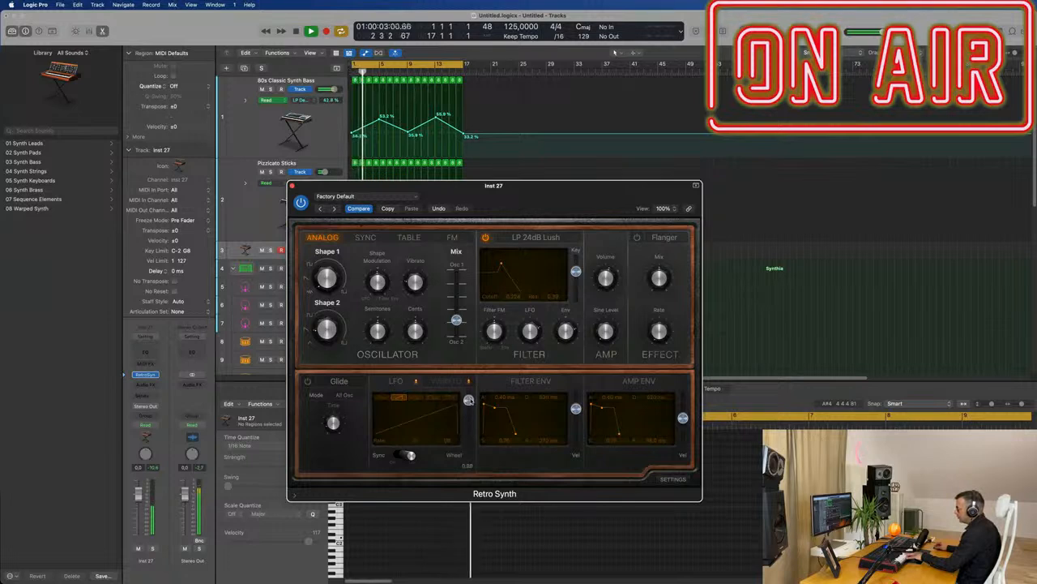
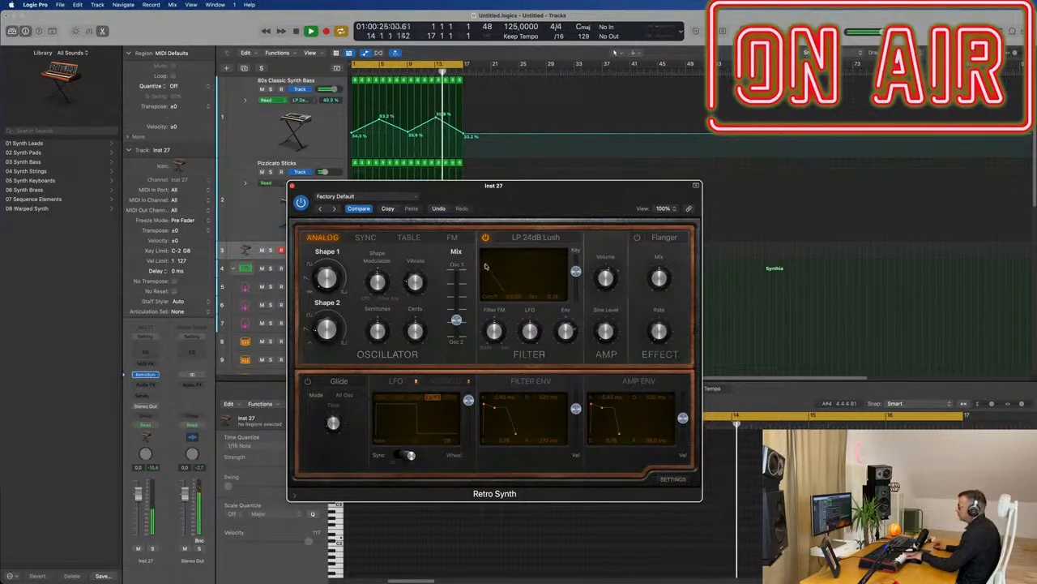
Record a single sustained note on the Inst 27 track
drag(528, 202, 856, 189)
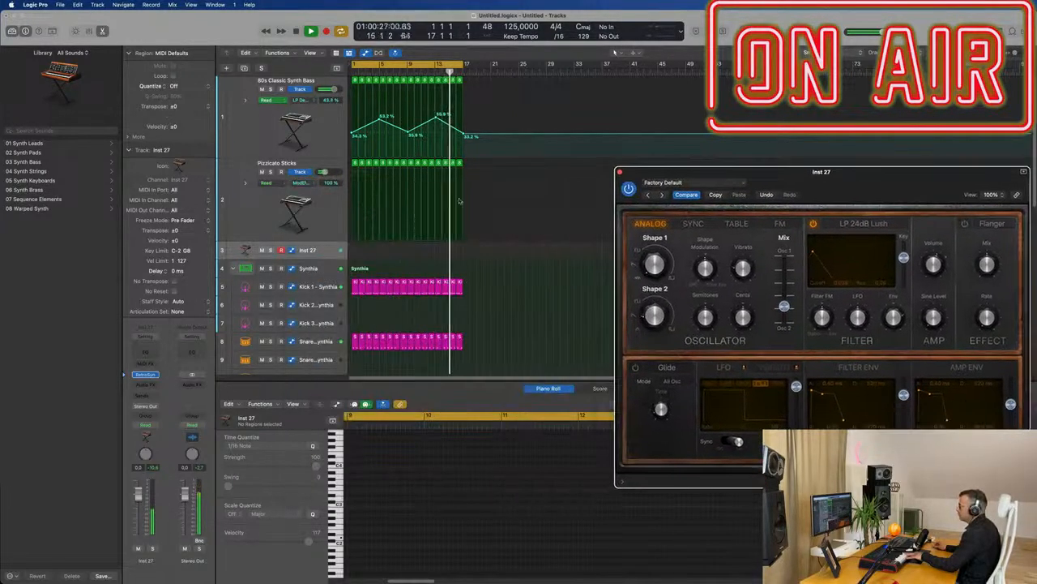
click(325, 251)
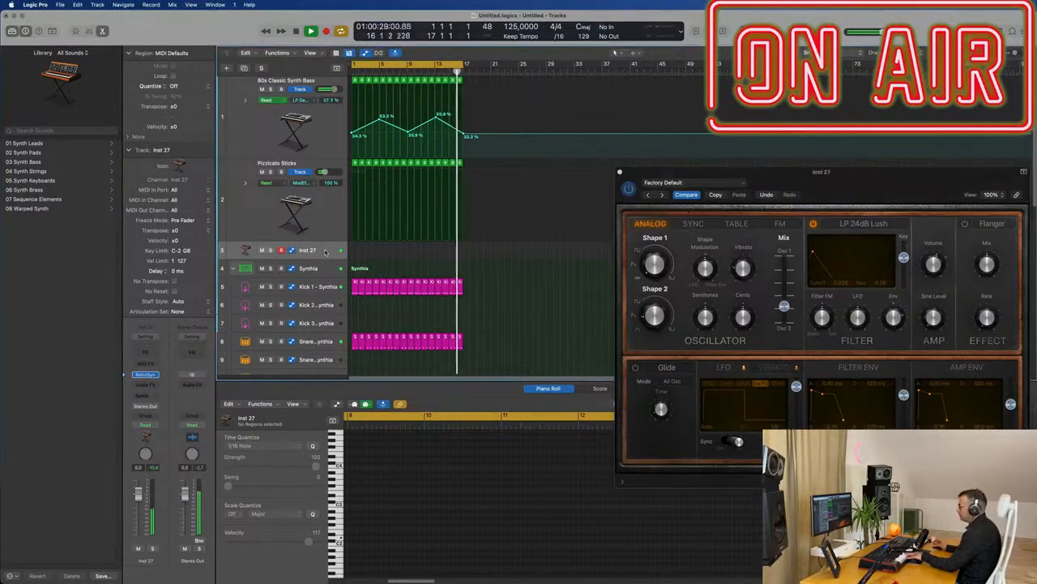
key(r)
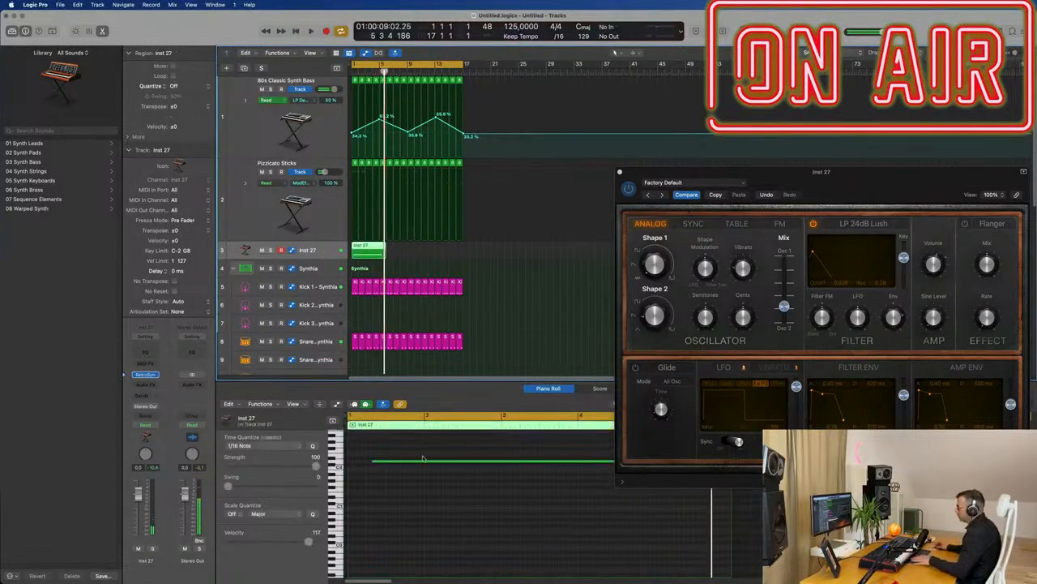
Move the recorded D2 note to the region's start, trim the note and the region to four bars, and play it back
click(438, 462)
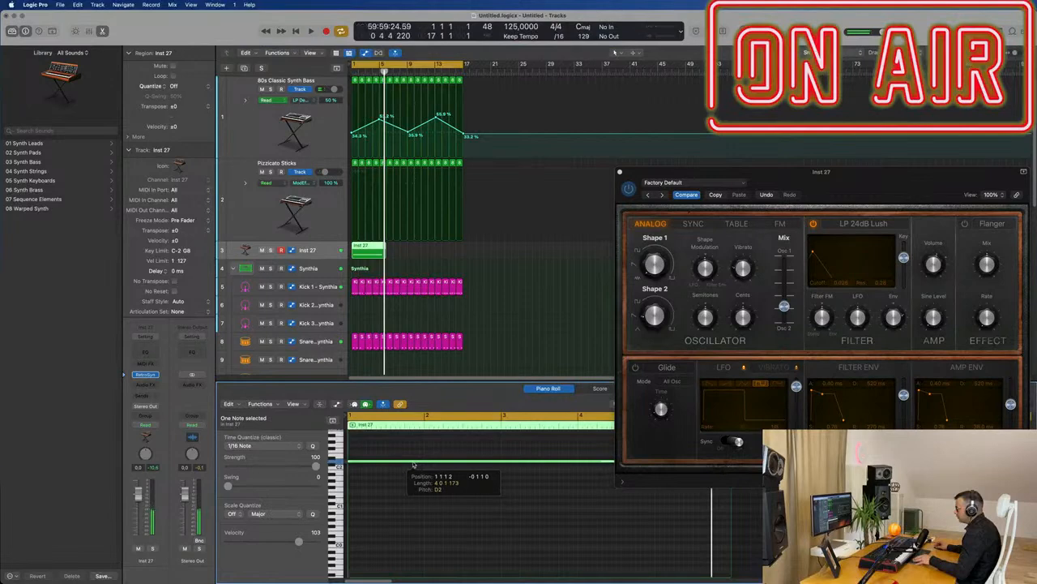
scroll(410, 475, left, 3)
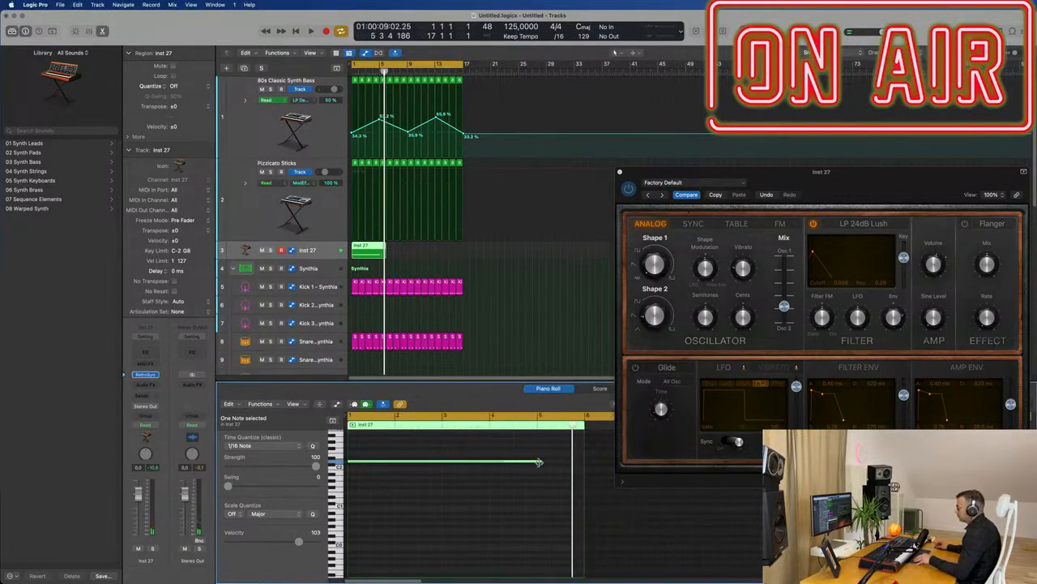
drag(540, 461, 535, 462)
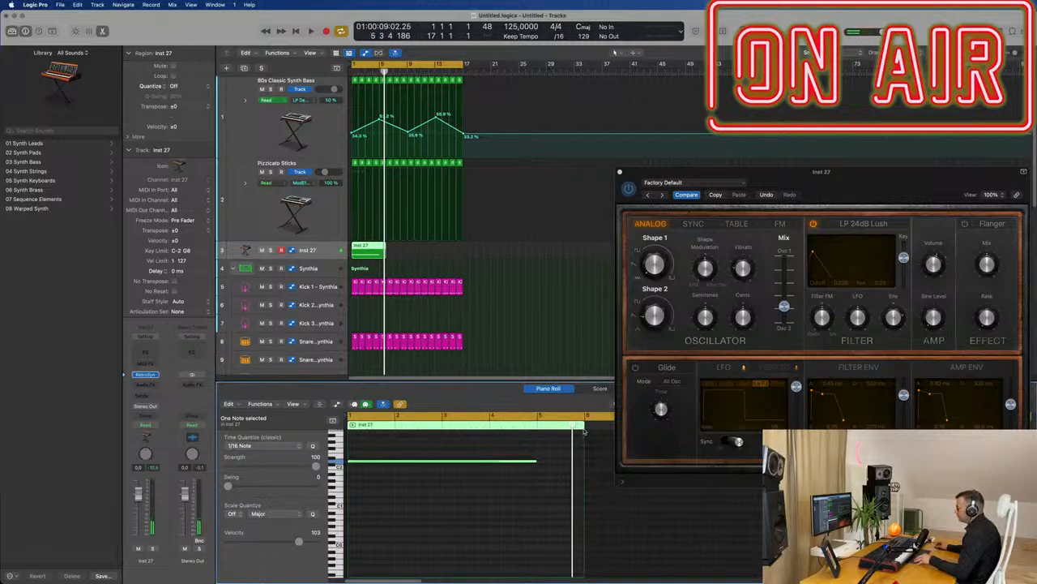
drag(584, 426, 535, 442)
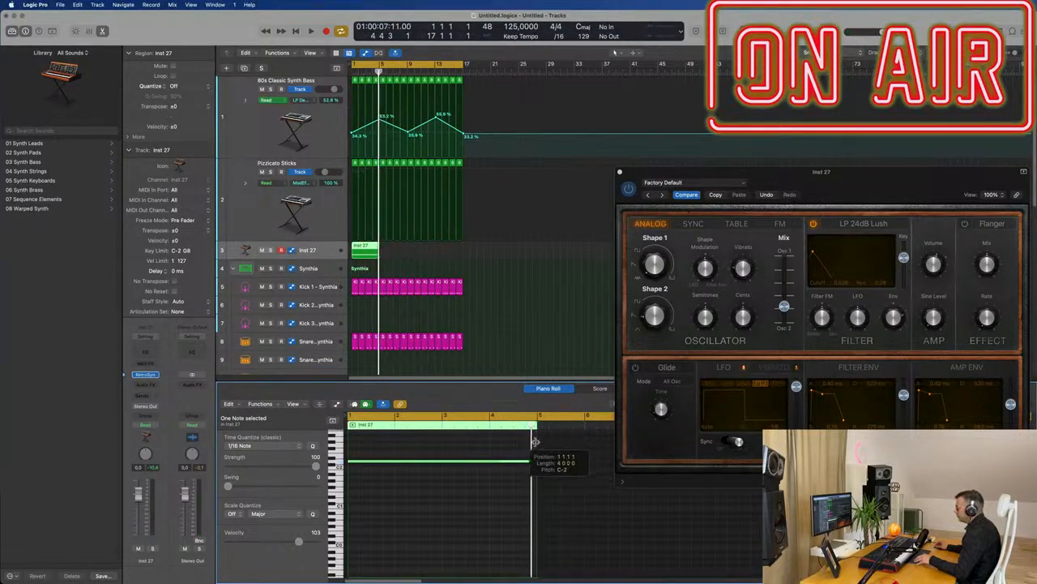
drag(797, 173, 651, 158)
key(space)
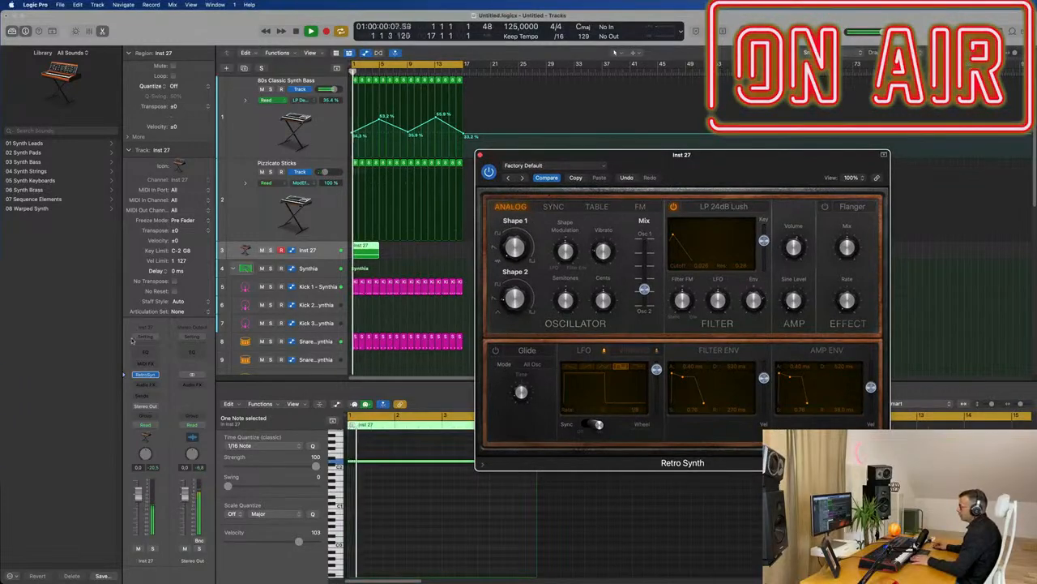
Insert a Channel EQ on the Inst 27 track and cut its low frequencies with the low-cut filter
click(146, 351)
click(368, 159)
mouse_move(370, 246)
mouse_down()
mouse_move(482, 249)
mouse_move(539, 234)
mouse_up()
drag(508, 288, 537, 279)
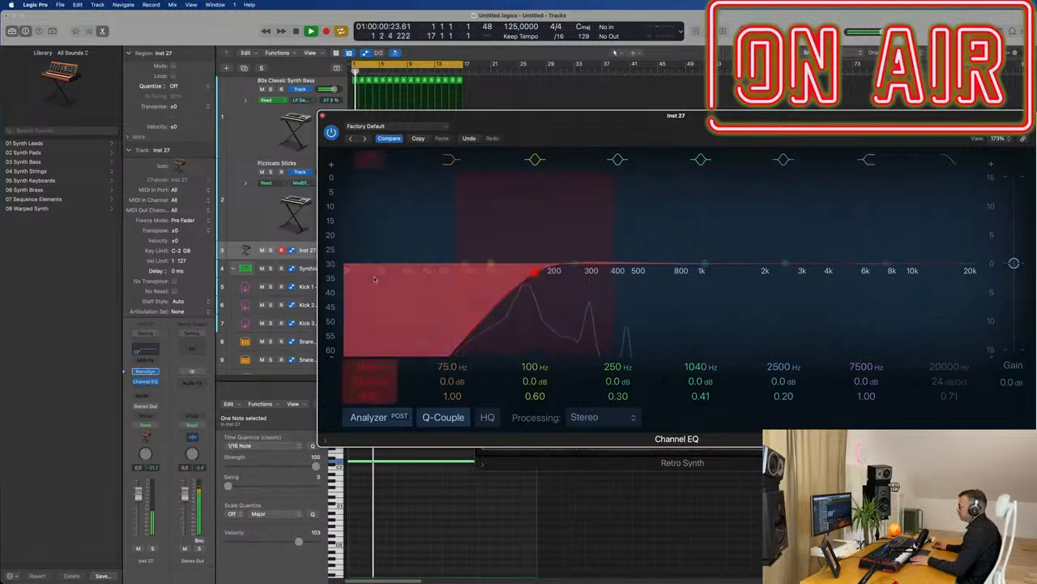
click(321, 116)
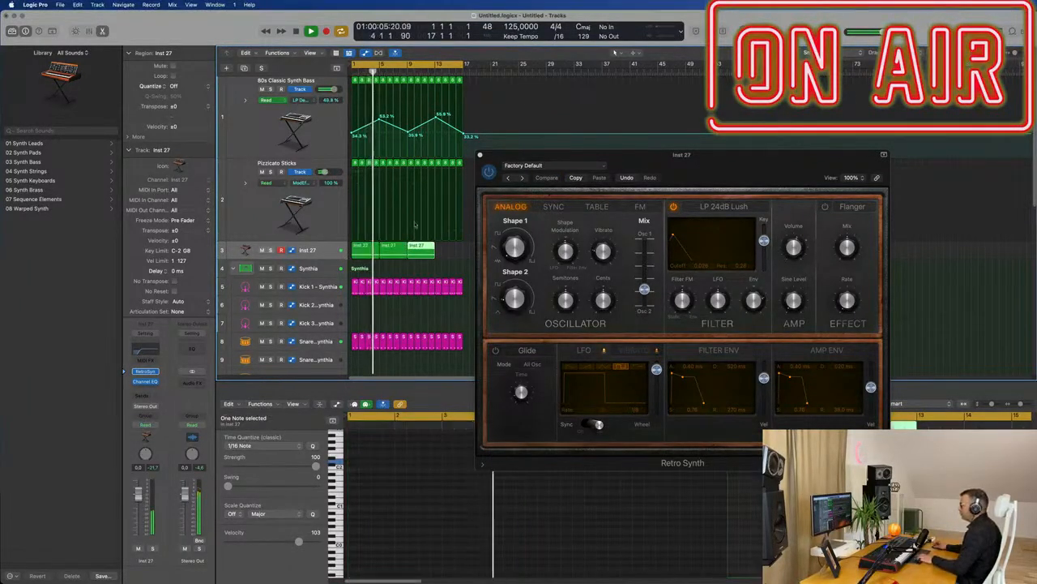
Restart playback and adjust the cutoff of Inst 27's Retro Synth filter while listening
drag(658, 164, 633, 161)
key(space)
key(space)
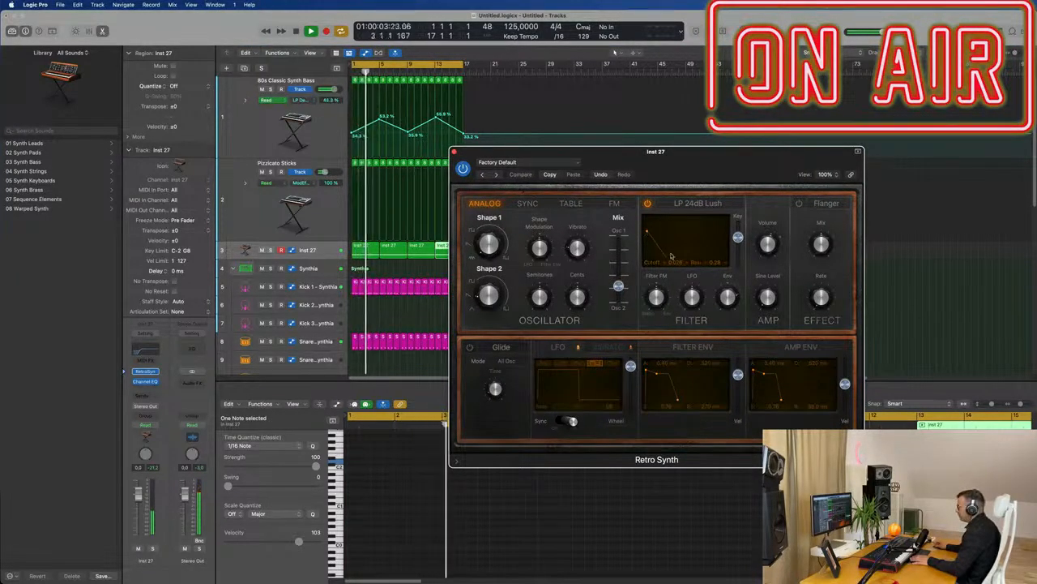
drag(673, 262, 671, 257)
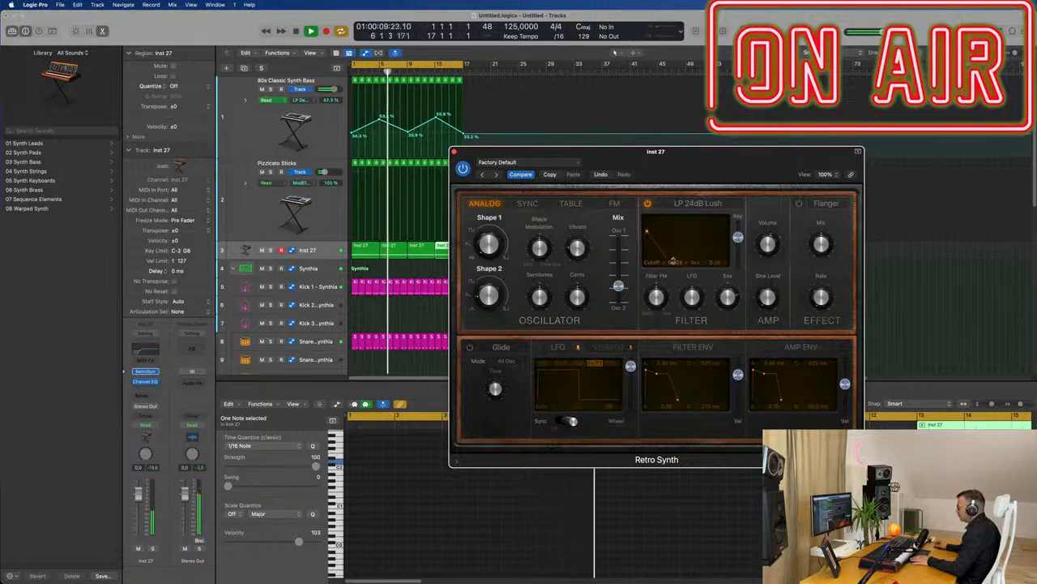
Set Inst 27's automation mode to Touch and record a filter cutoff movement during playback
click(146, 426)
click(146, 439)
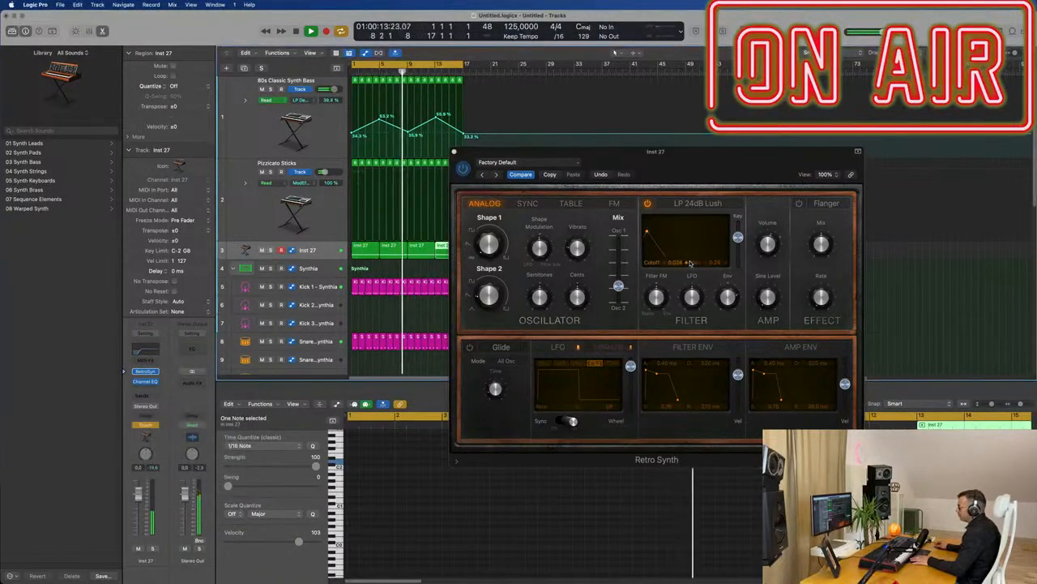
drag(676, 262, 676, 256)
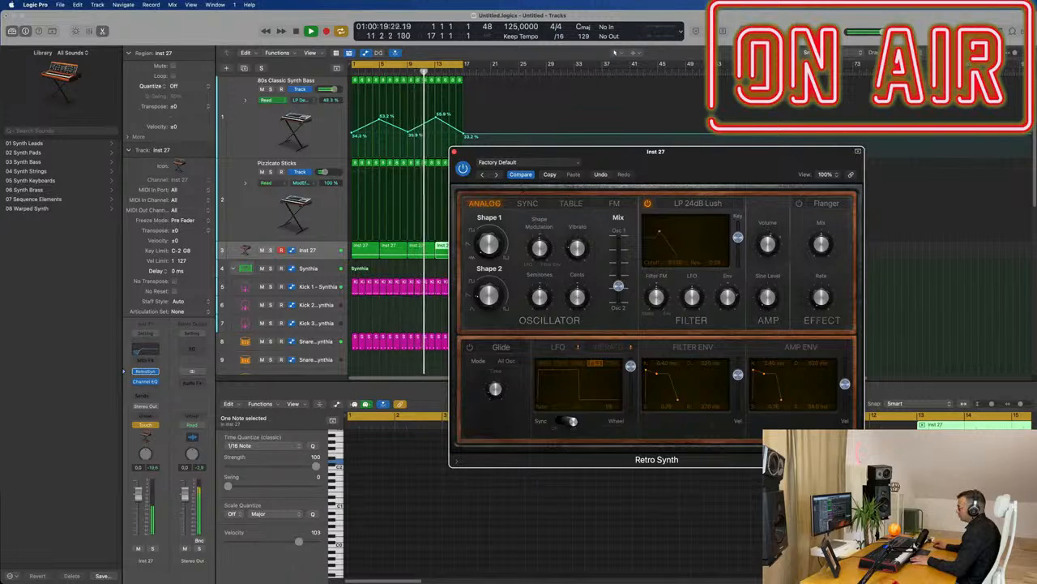
key(space)
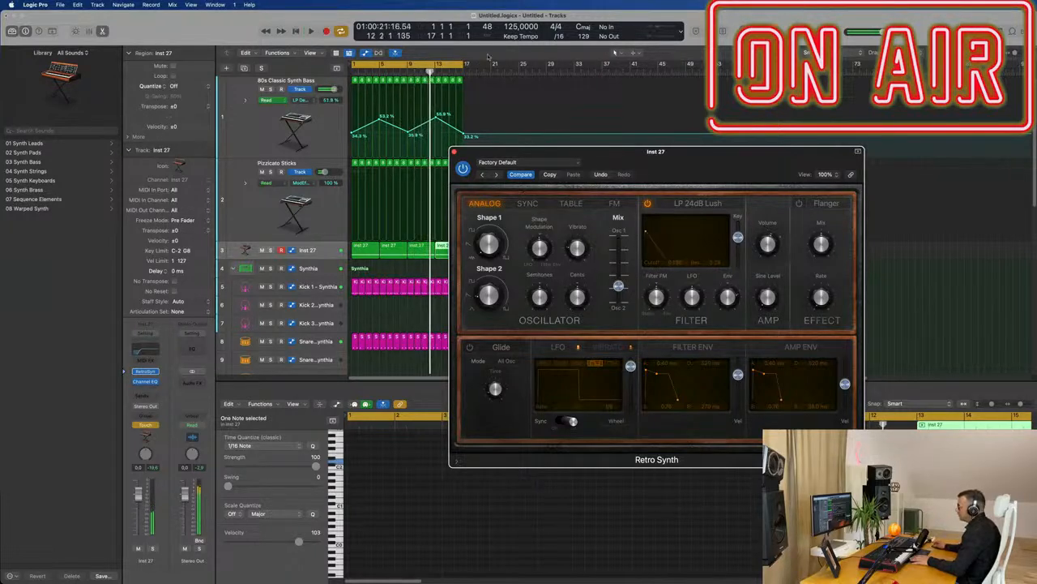
Close Retro Synth, enlarge the Inst 27 track to show its cutoff automation, and set the automation mode to Read
click(454, 151)
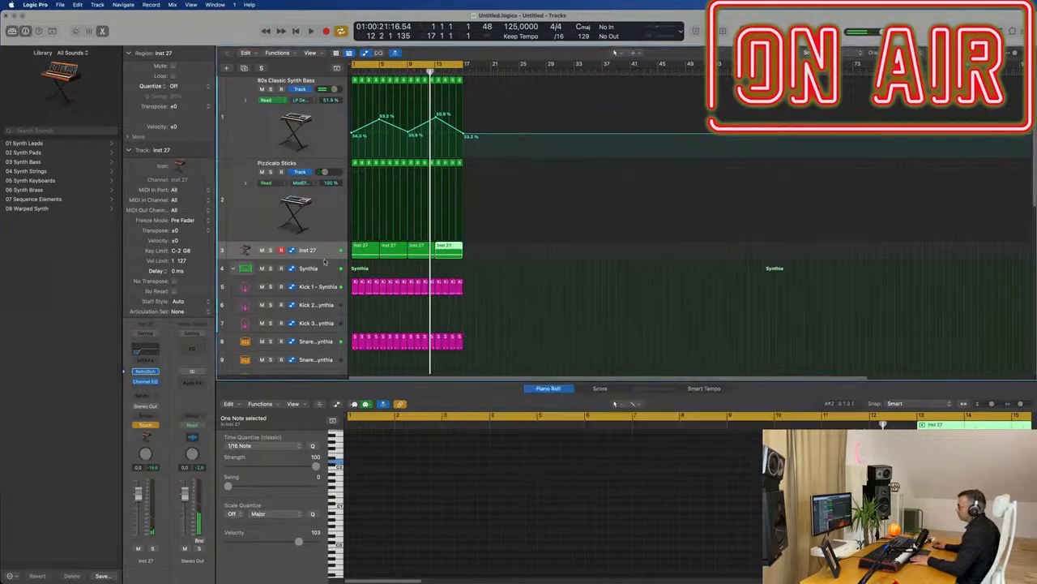
drag(323, 264, 320, 312)
key(Return)
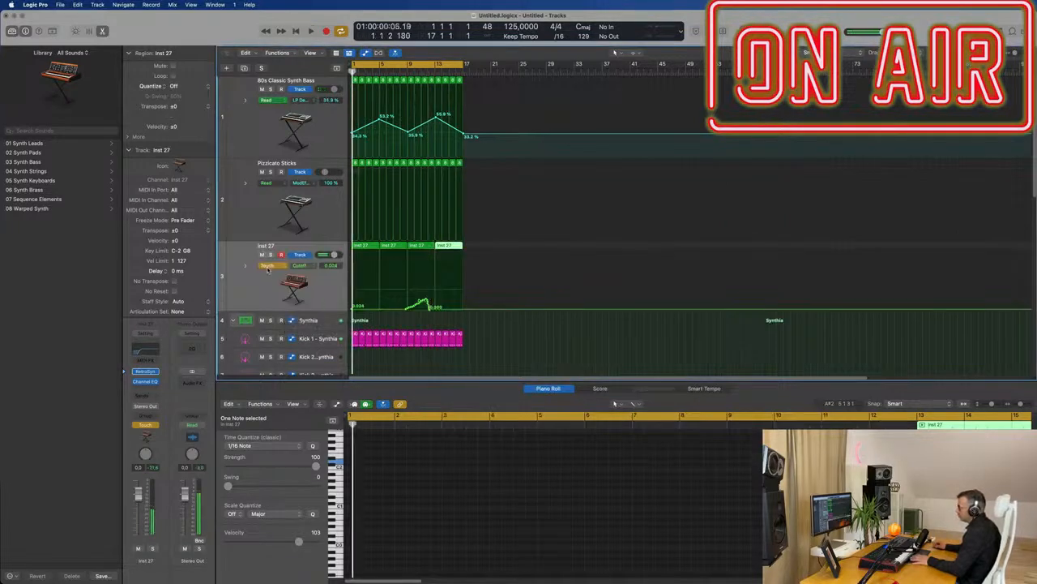
click(269, 265)
click(270, 256)
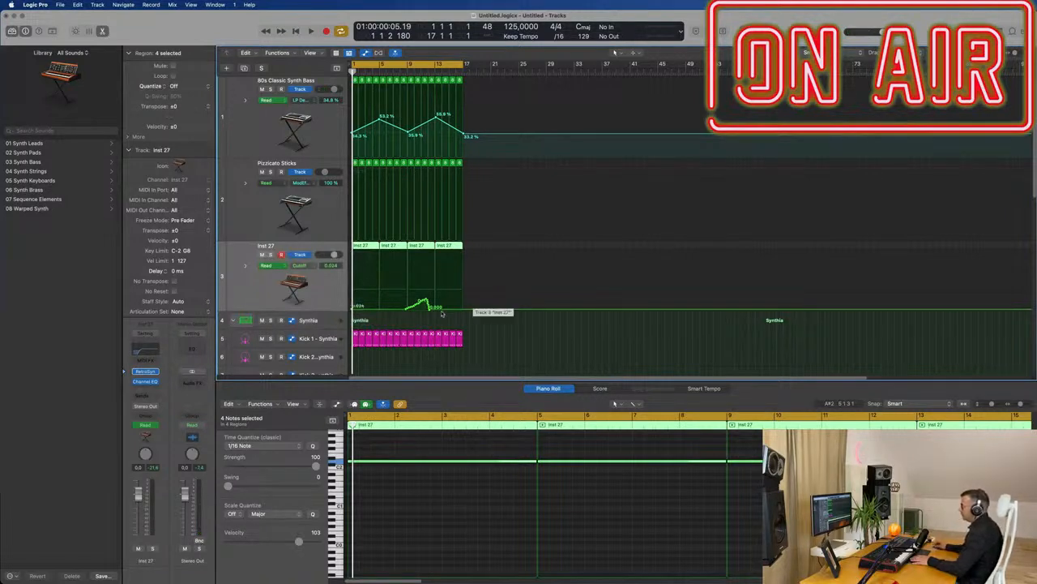
Clear the recorded cutoff curve on Inst 27, add a peak of 0.168 just before bar 9, and play it back
drag(443, 311, 338, 315)
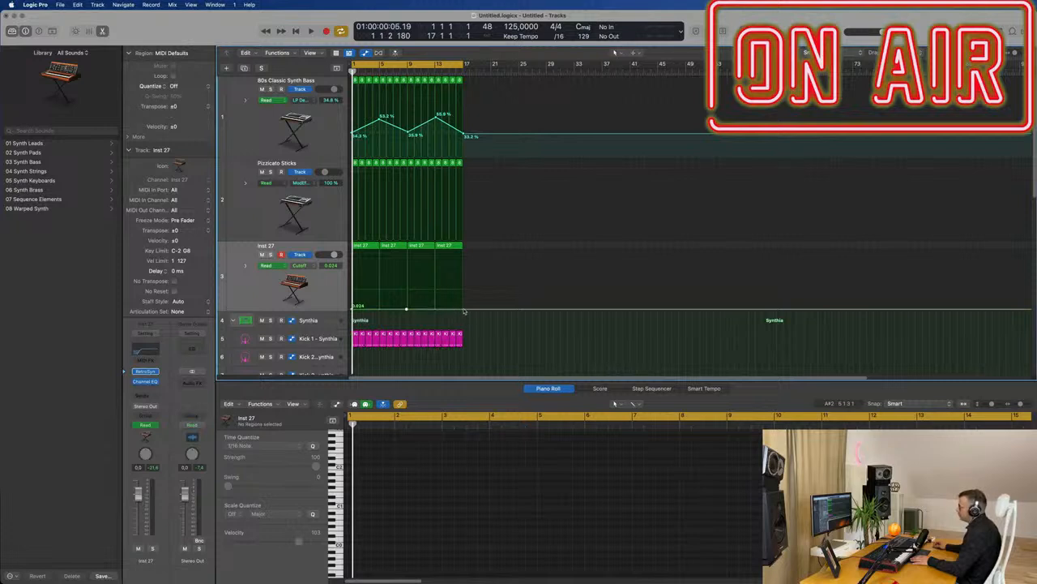
drag(398, 309, 401, 299)
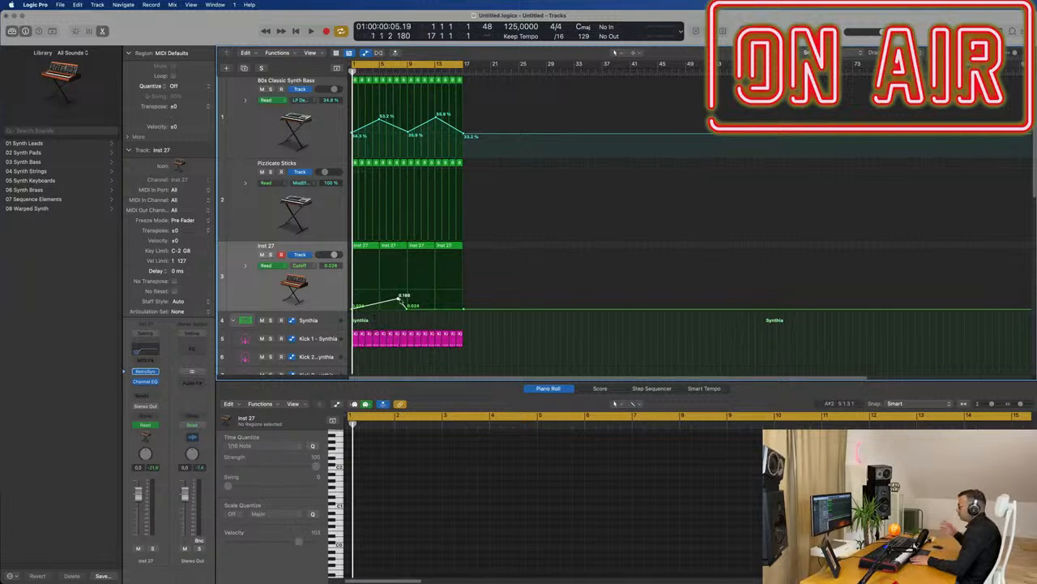
key(space)
key(space)
key(space)
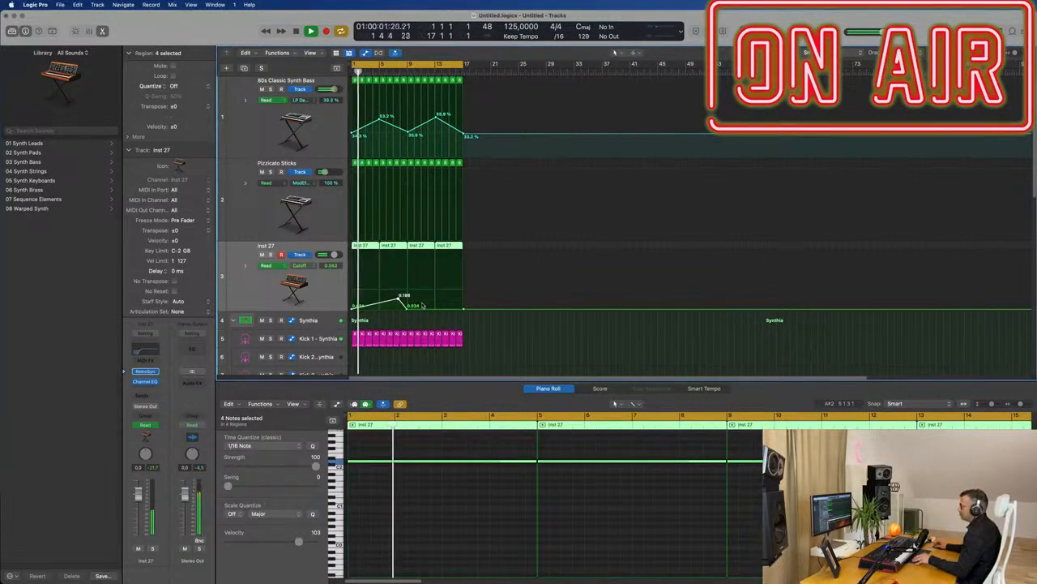
Stretch Inst 27's cutoff automation to end at bar 17 with 0.024, and set the peak at bar 9 to 0.212
key(super+Right)
key(super+Right)
drag(430, 307, 509, 307)
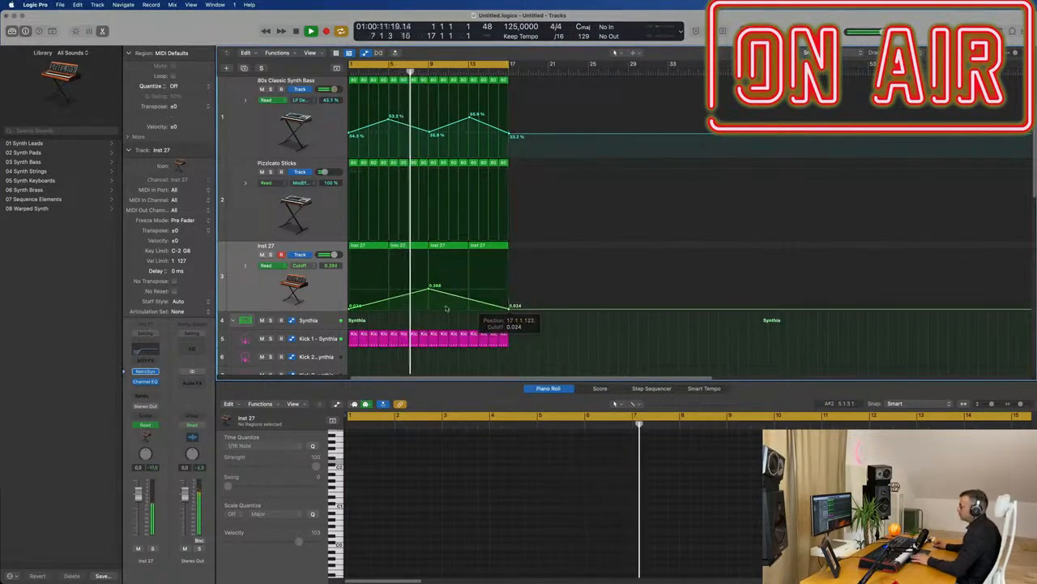
drag(428, 286, 429, 297)
click(255, 288)
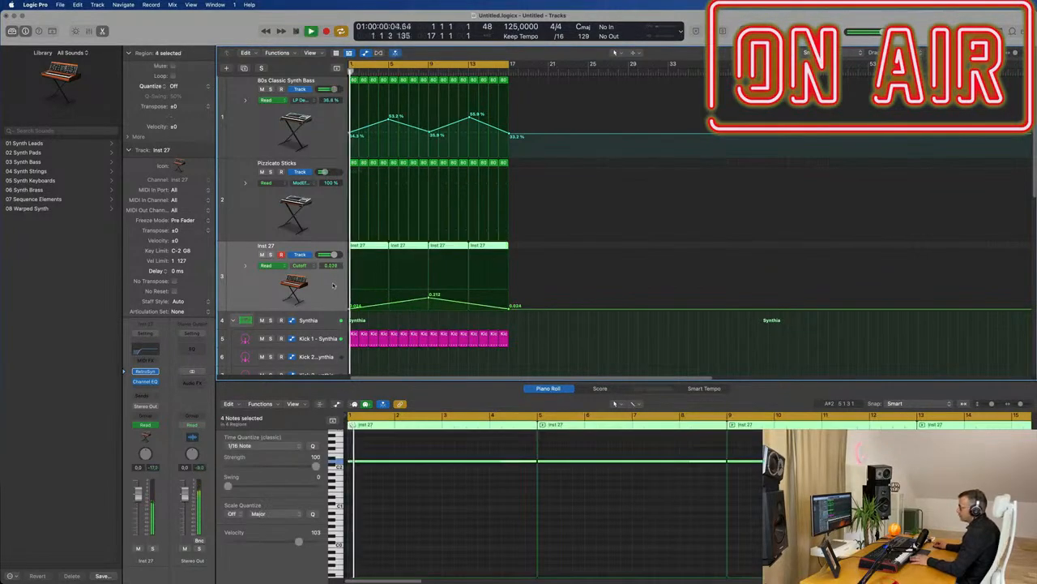
Add a send from Inst 27 to the Bus 2 Delay and raise its send level
click(146, 395)
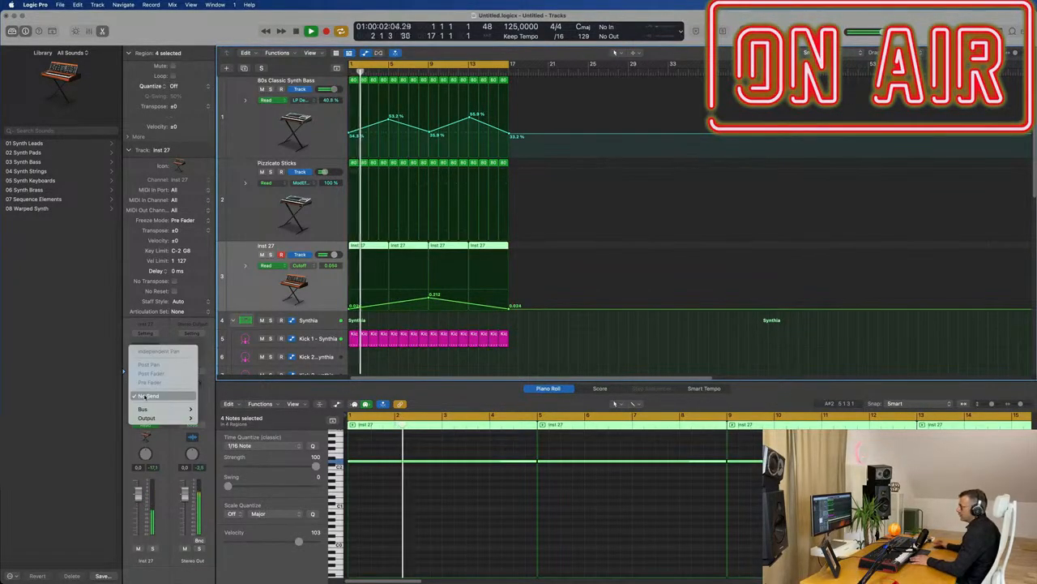
mouse_move(166, 409)
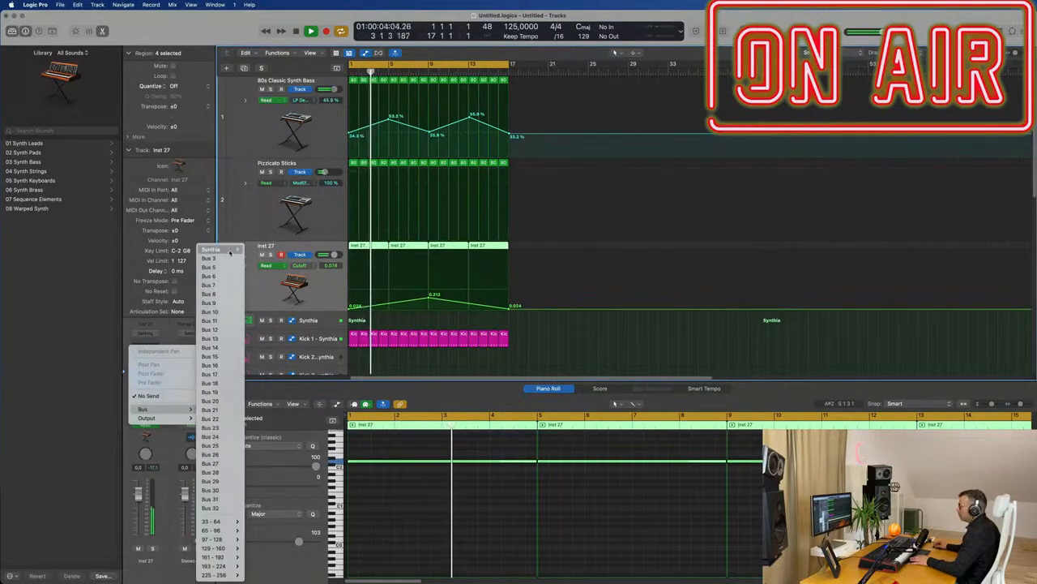
mouse_move(225, 252)
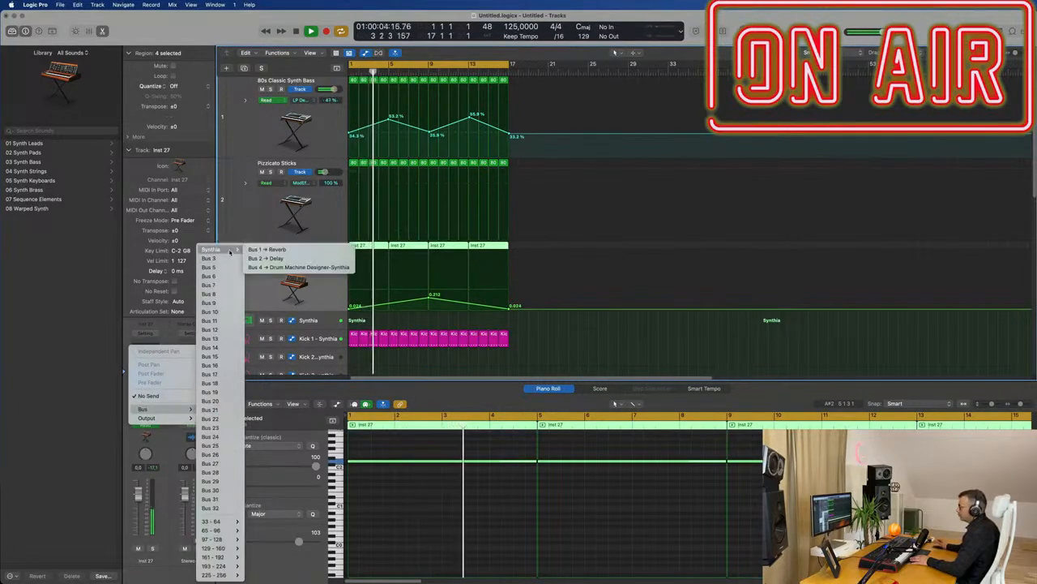
click(267, 258)
drag(155, 390, 159, 381)
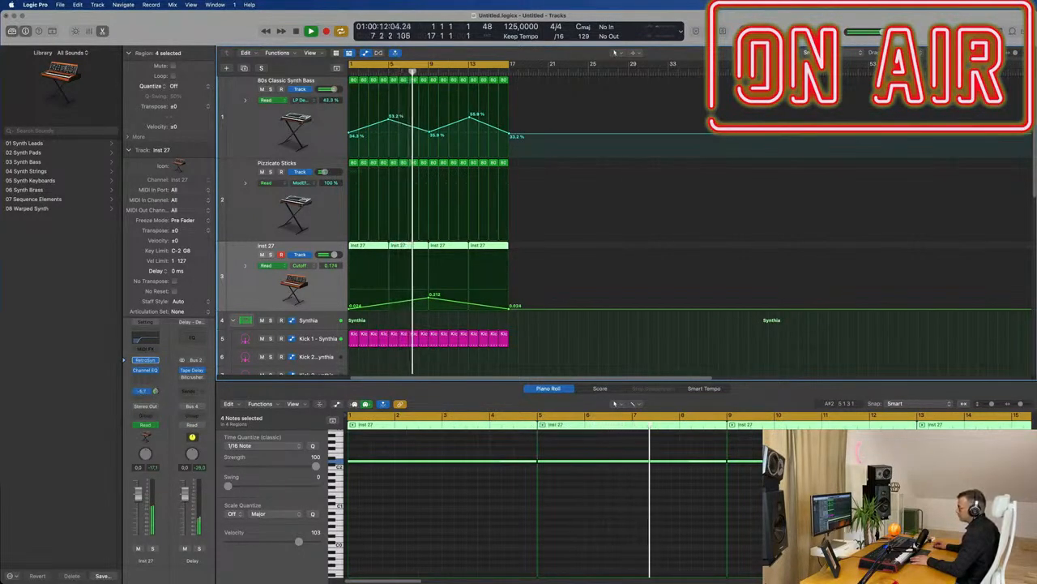
Insert a Channel EQ on the Delay bus and cut its low frequencies
click(191, 338)
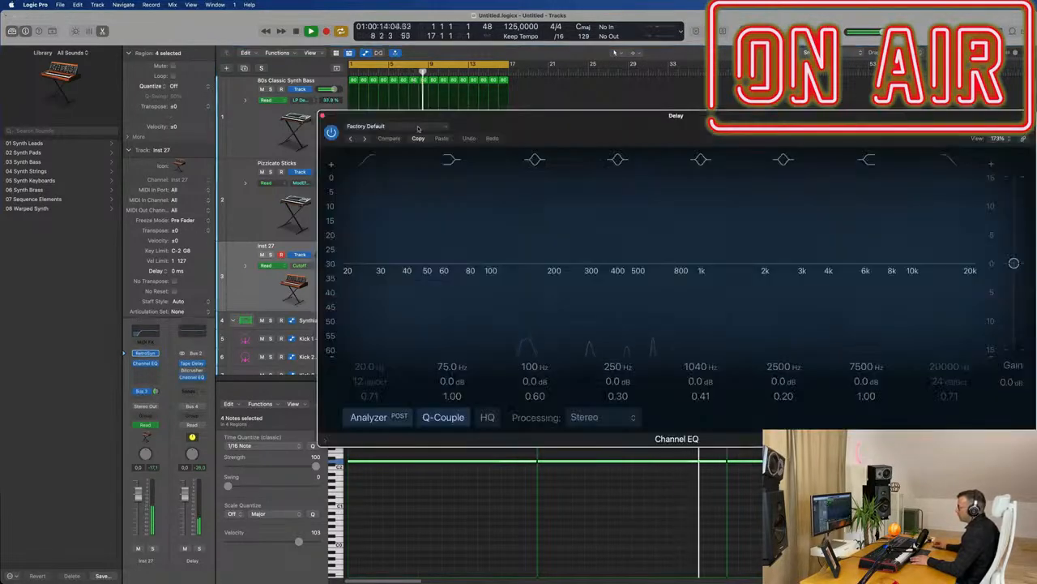
drag(561, 223, 651, 215)
click(322, 118)
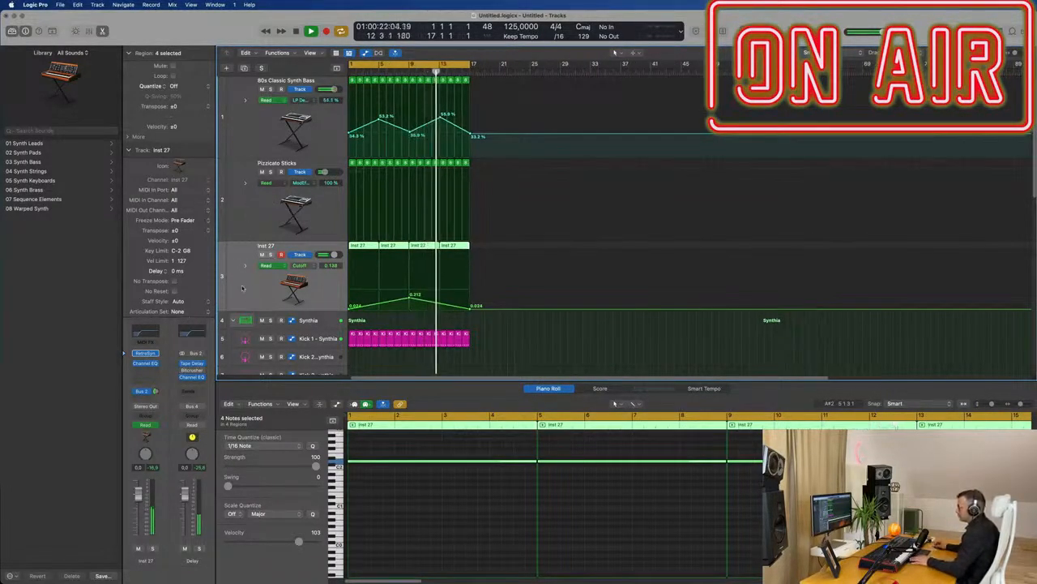
Open Inst 27's Retro Synth and adjust the oscillator mix and Shape 2 during playback
click(145, 353)
drag(704, 158, 521, 143)
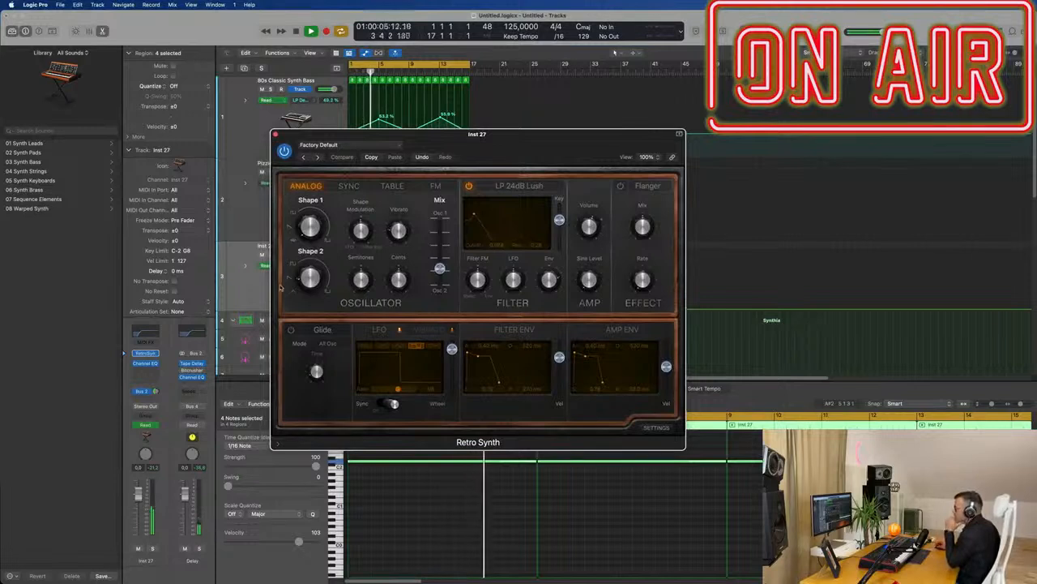
drag(301, 281, 302, 278)
mouse_move(440, 267)
mouse_down()
mouse_move(439, 248)
mouse_move(443, 302)
mouse_move(440, 268)
mouse_up()
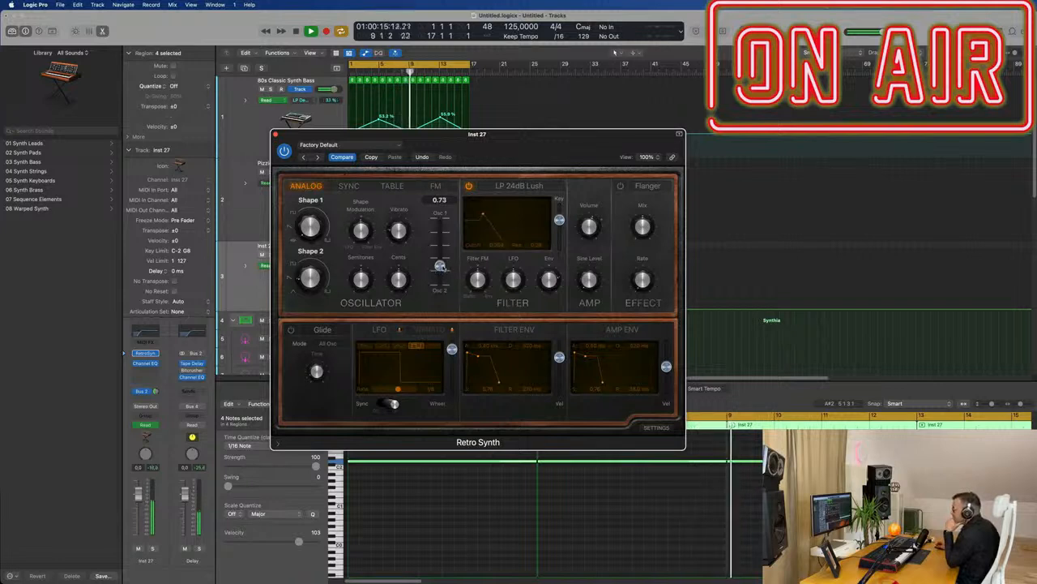
drag(439, 265, 440, 272)
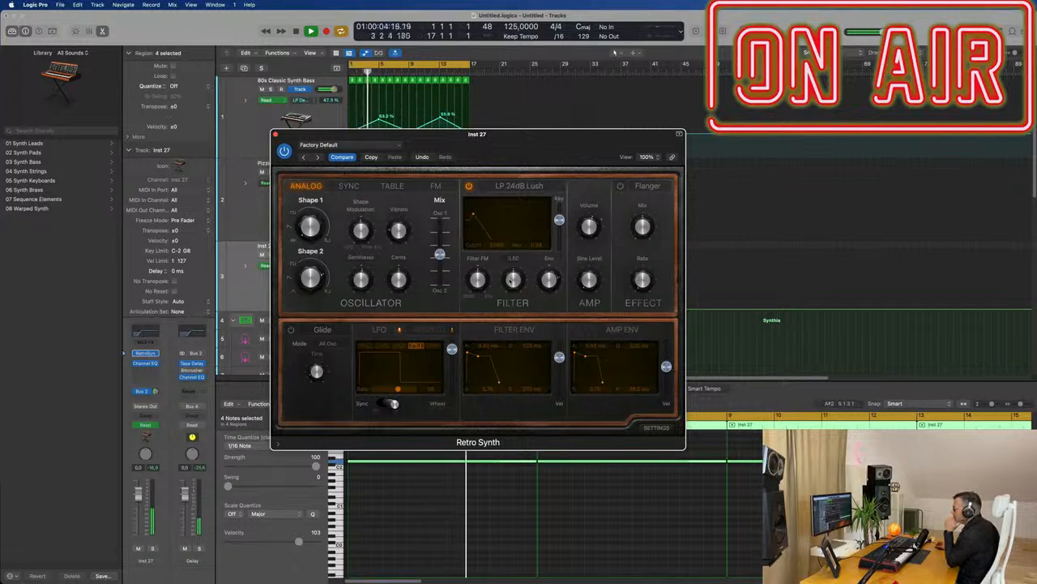
drag(366, 302, 366, 305)
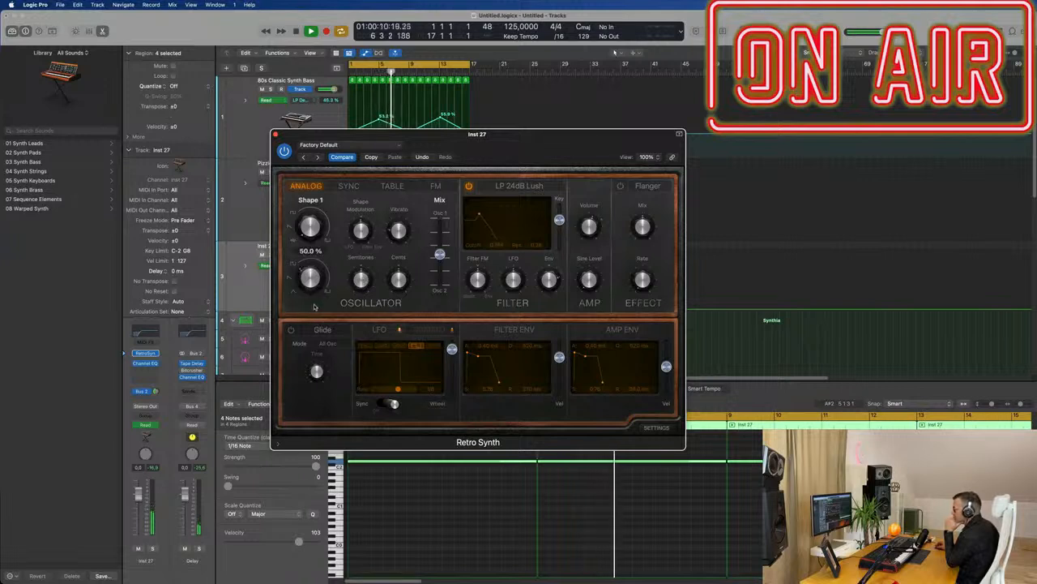
drag(315, 286, 317, 290)
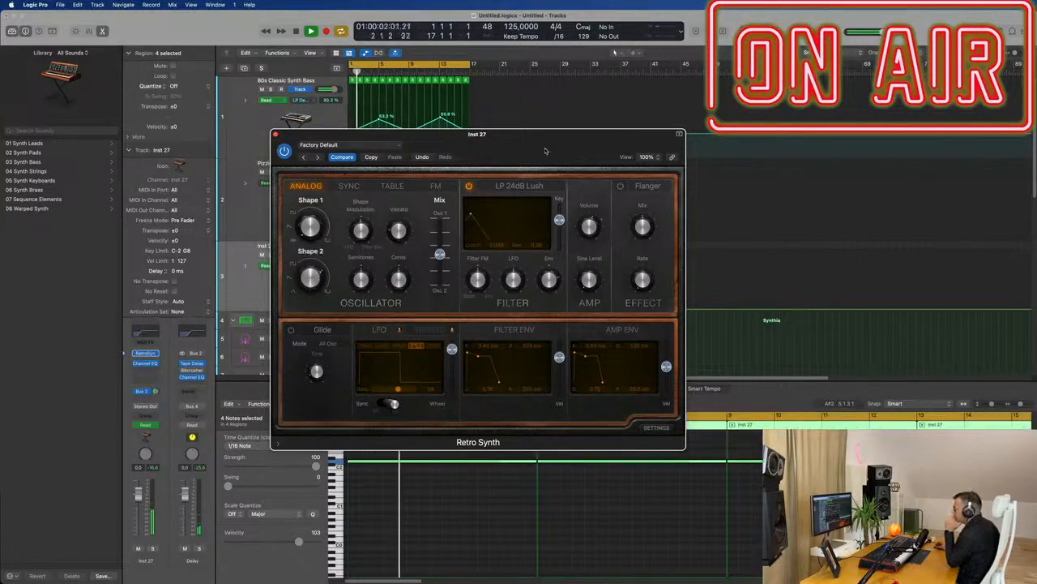
Shift Retro Synth's oscillator mix slightly towards Osc 2 and lower Inst 27's volume to about -4.9 dB
drag(553, 143, 683, 218)
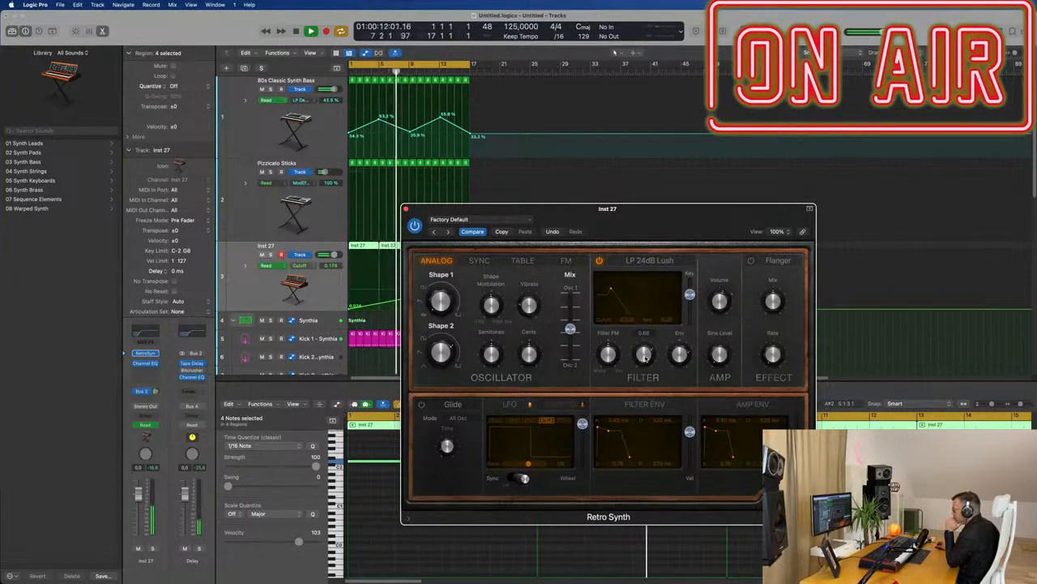
drag(641, 223, 748, 228)
mouse_move(677, 333)
mouse_down()
mouse_move(676, 348)
mouse_move(676, 336)
mouse_up()
drag(138, 493, 138, 507)
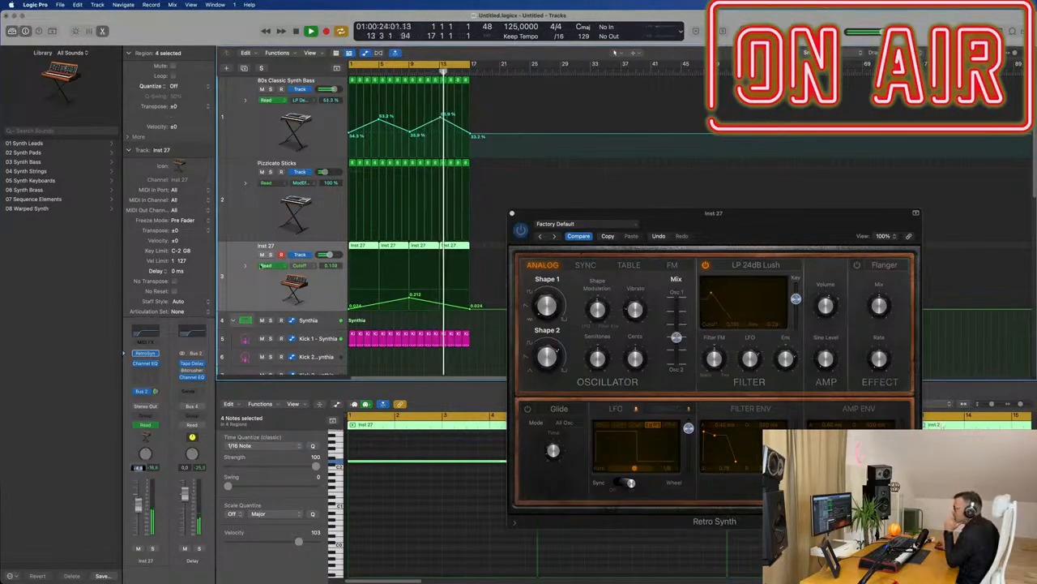
Insert a stereo Compressor on Inst 27 and enlarge its view to 100%
click(150, 372)
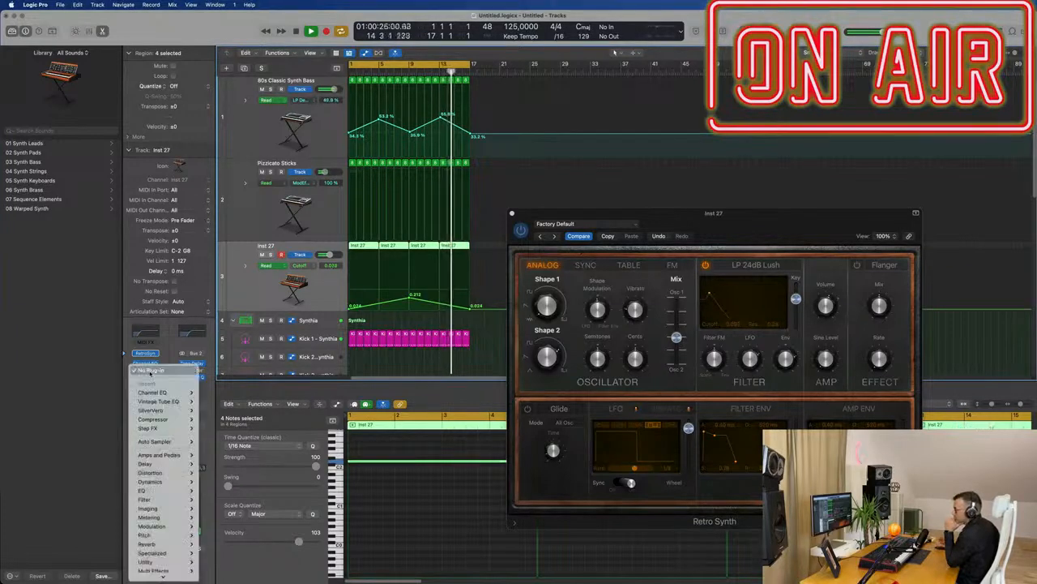
mouse_move(162, 419)
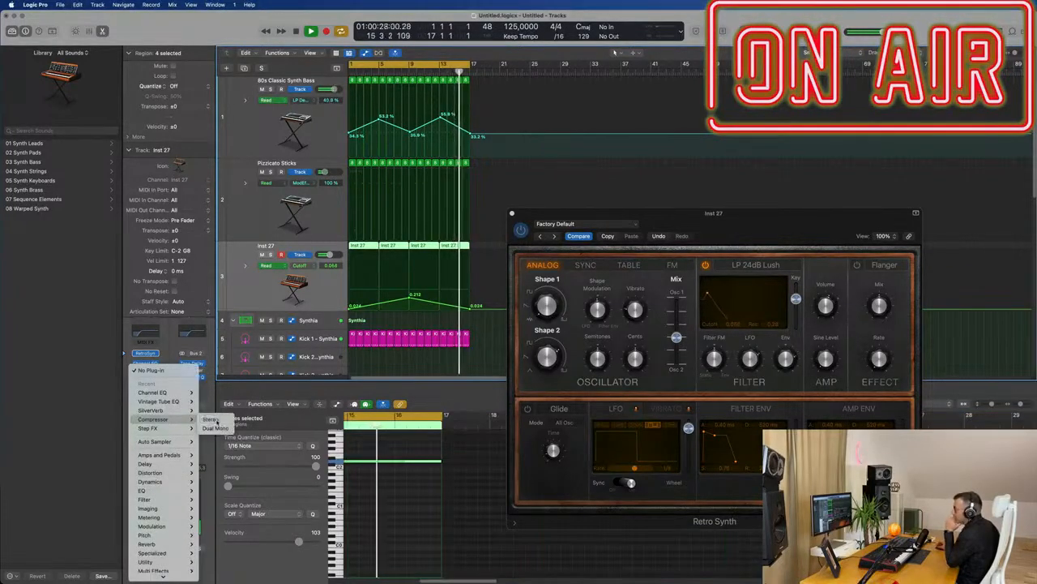
click(208, 419)
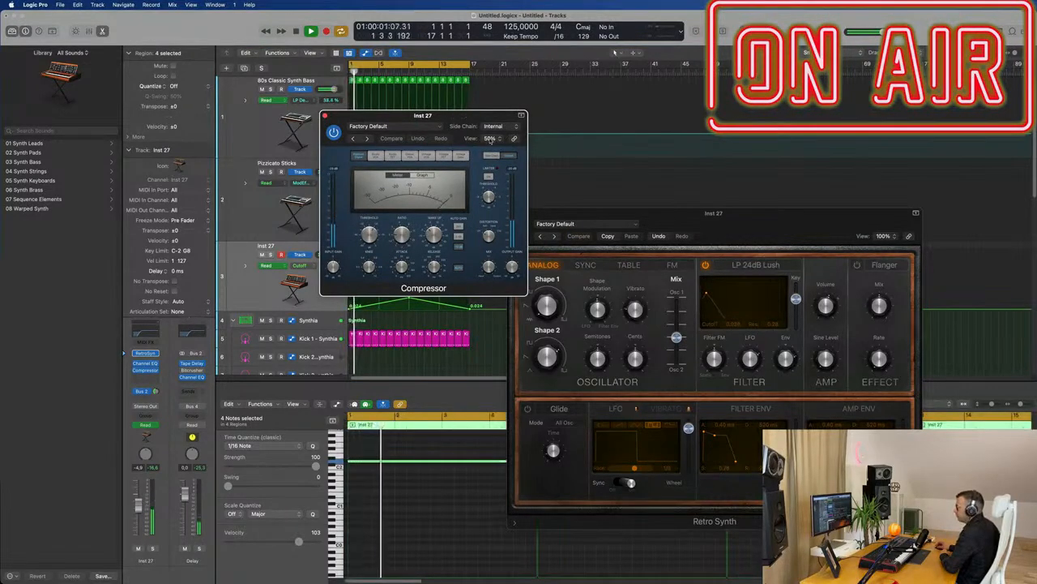
click(491, 137)
click(497, 189)
drag(487, 126, 388, 112)
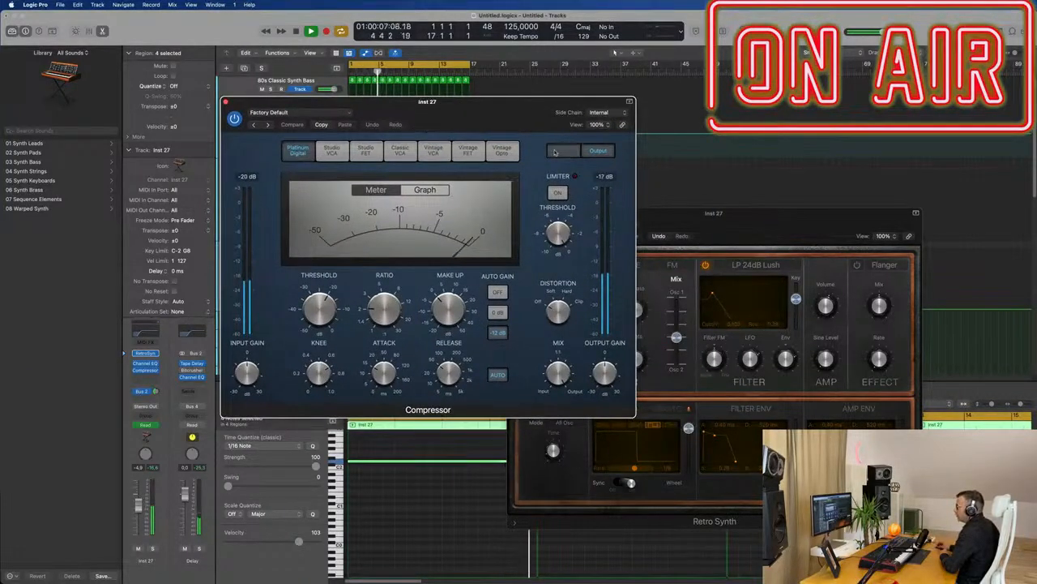
Show the Compressor's side-chain settings and choose Kick 1 - Synthia (Inst 2) as the side-chain source
click(556, 152)
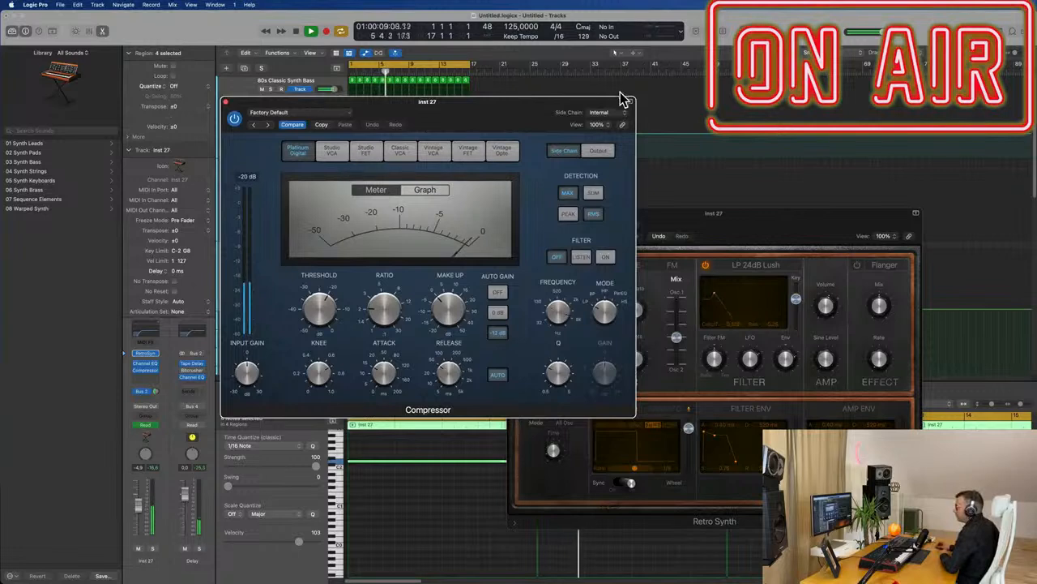
click(610, 111)
mouse_move(618, 127)
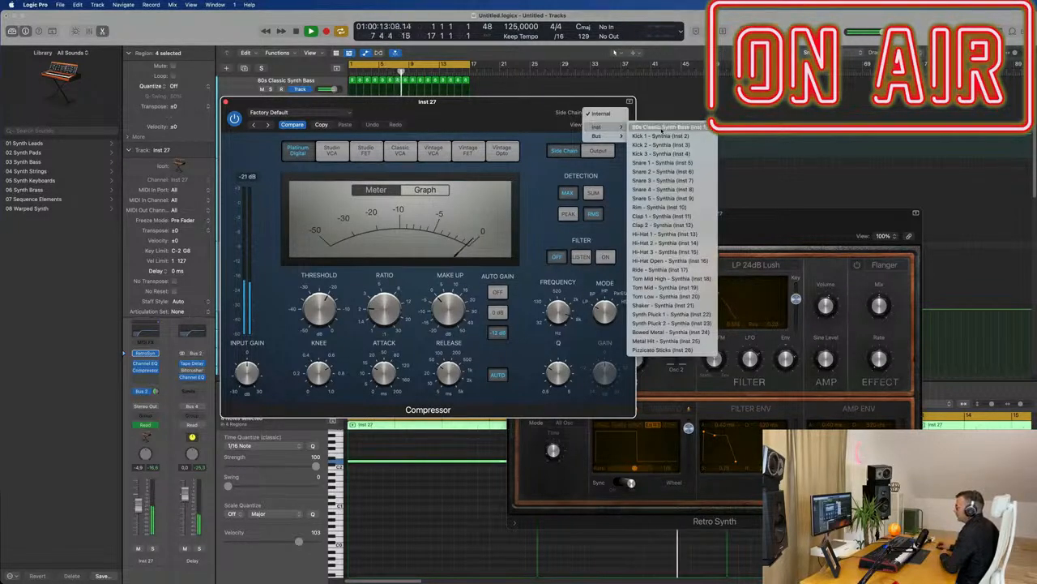
click(666, 138)
drag(400, 250, 549, 251)
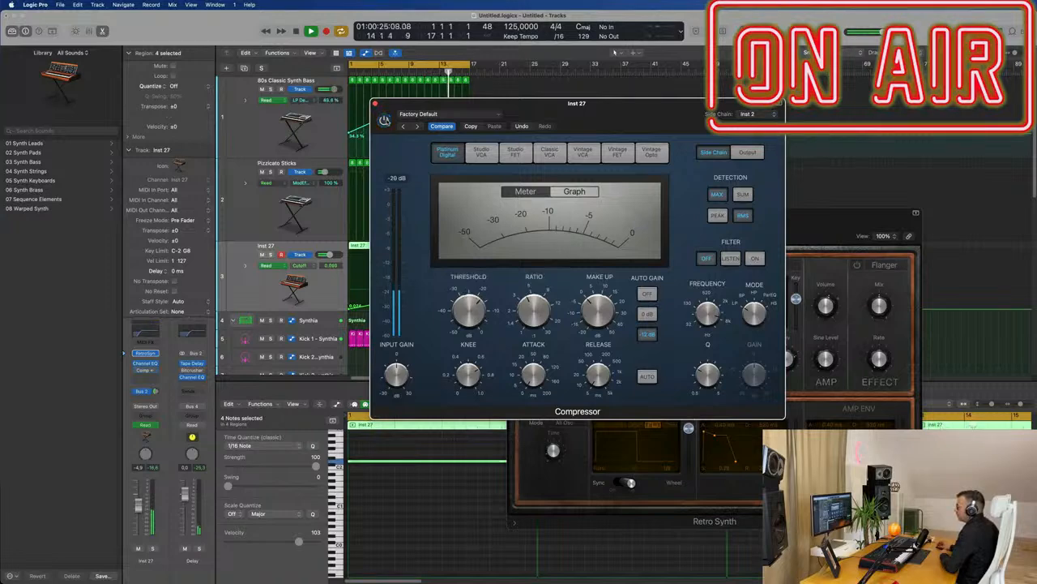
Close Inst 27's Compressor window and reposition its Retro Synth window clear of the track regions
drag(607, 113, 590, 149)
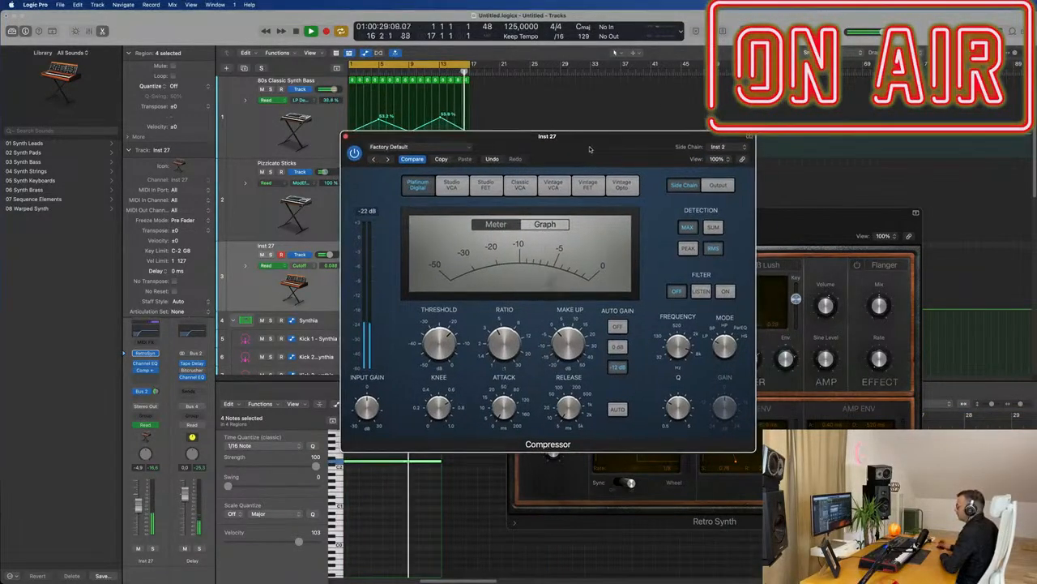
key(super+w)
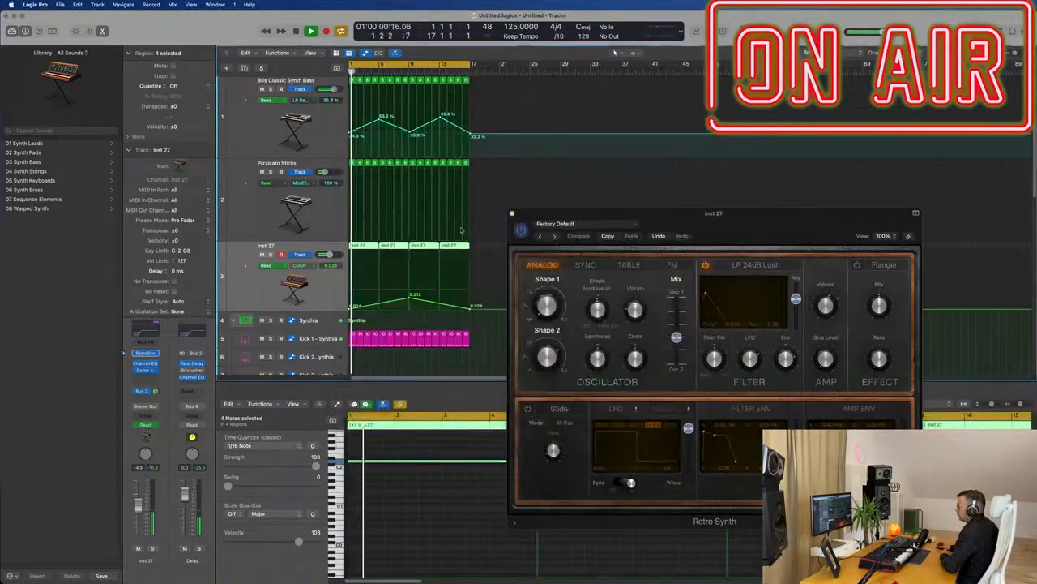
drag(740, 217, 758, 155)
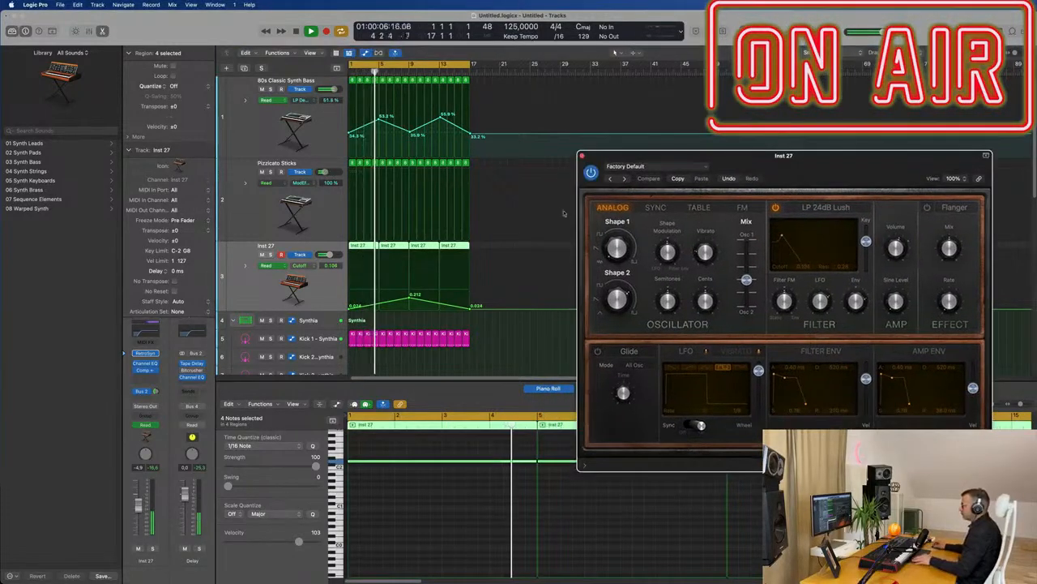
Duplicate the Inst 27 track with its Retro Synth channel settings, without its regions
key(super+Left)
key(super+Up)
key(super+Up)
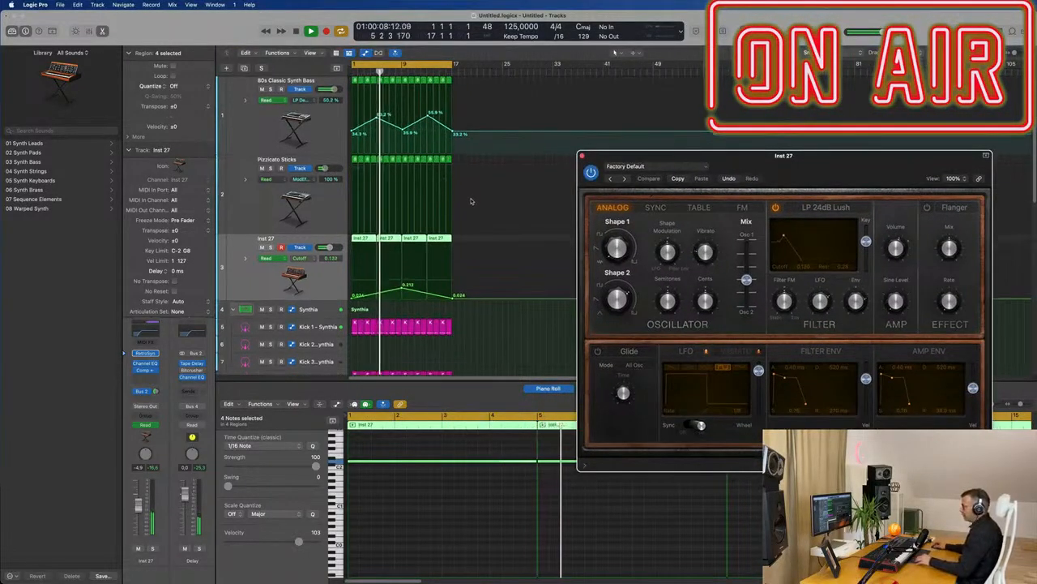
key(super+Up)
key(super+Up)
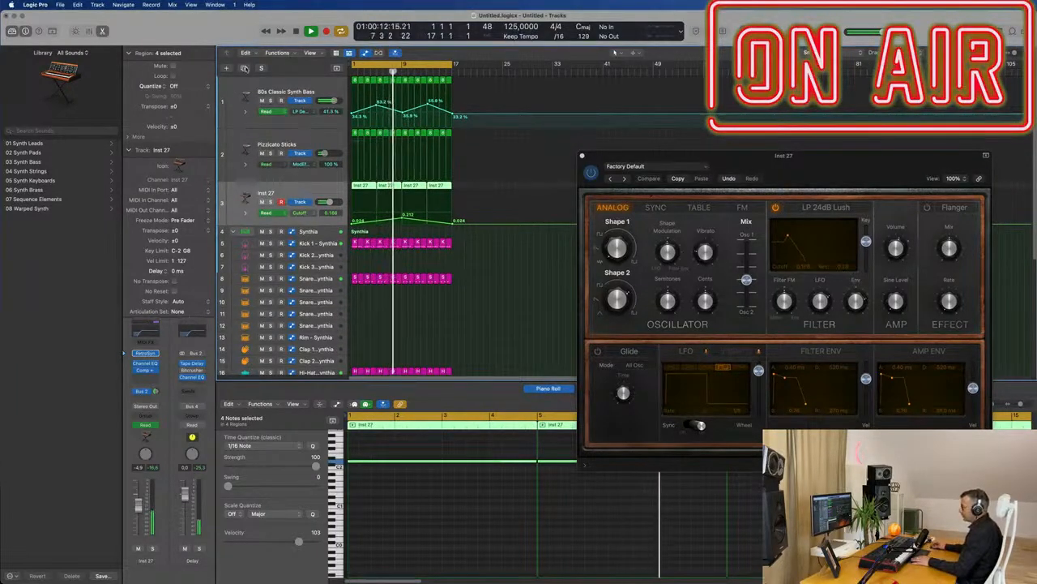
click(245, 68)
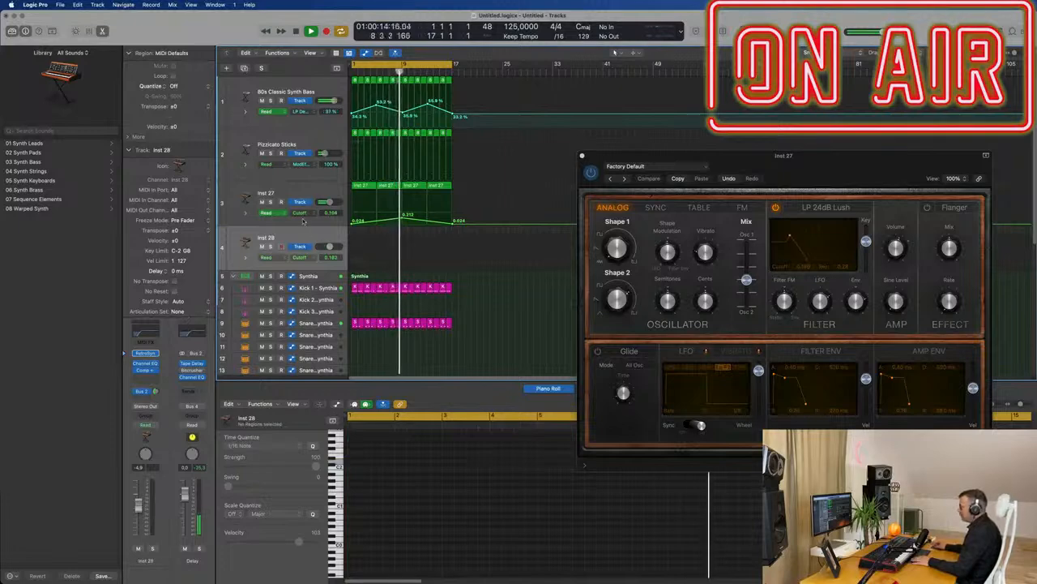
Place the last Pizzicato Sticks region at bar 1 of the Inst 28 track
drag(806, 156, 743, 107)
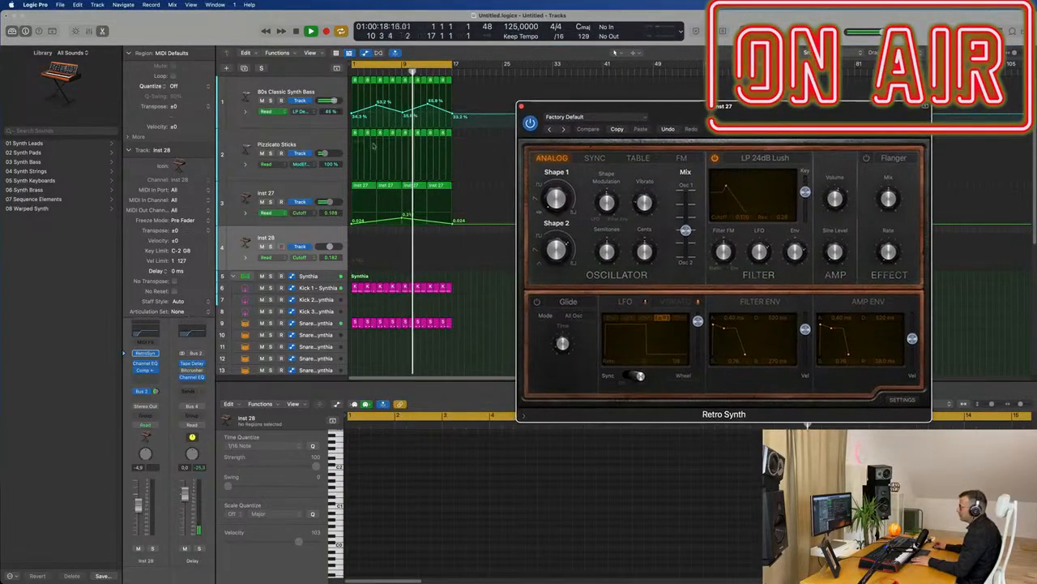
click(309, 137)
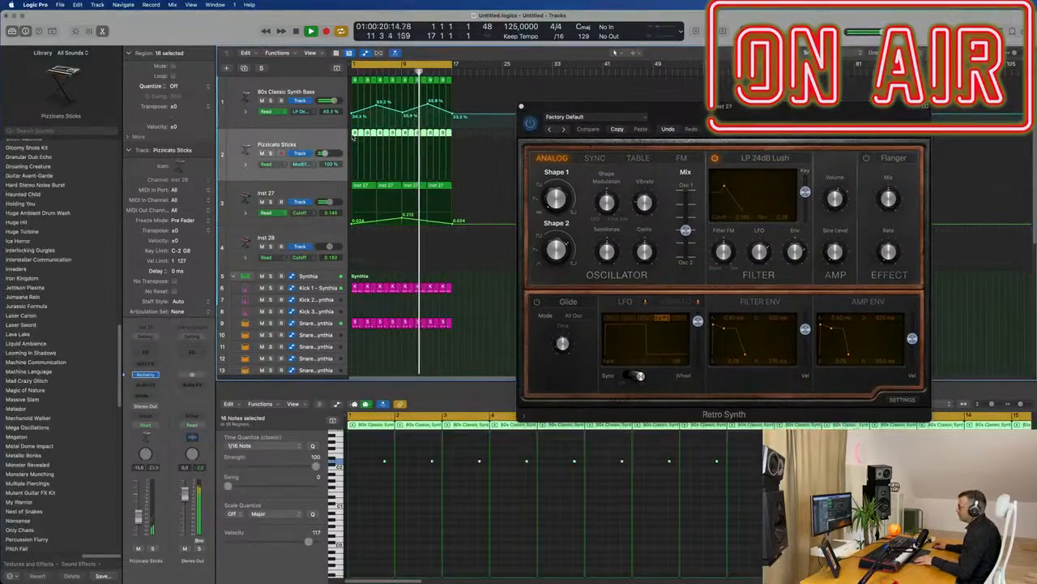
click(449, 133)
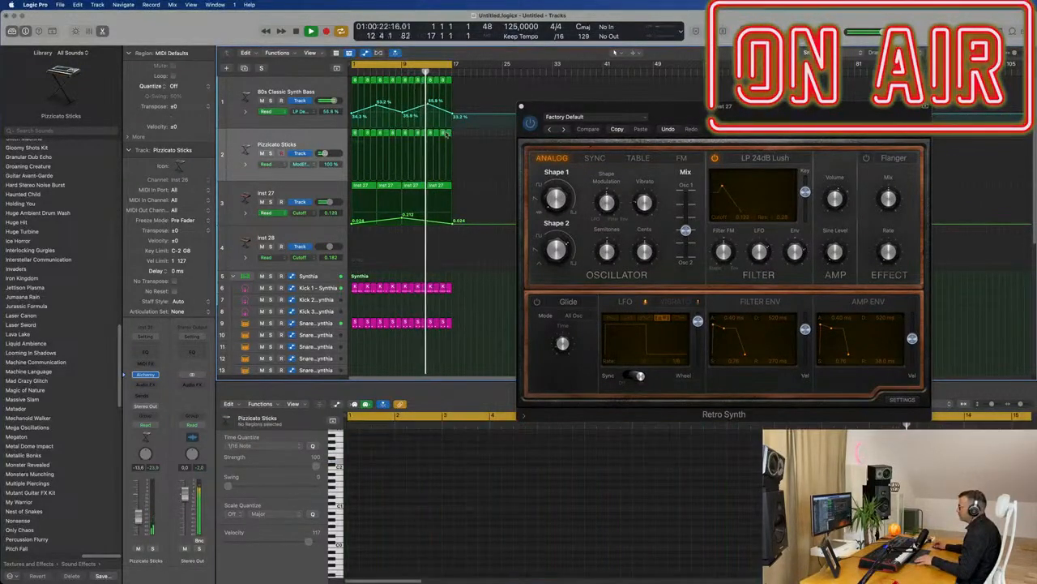
drag(449, 134, 354, 234)
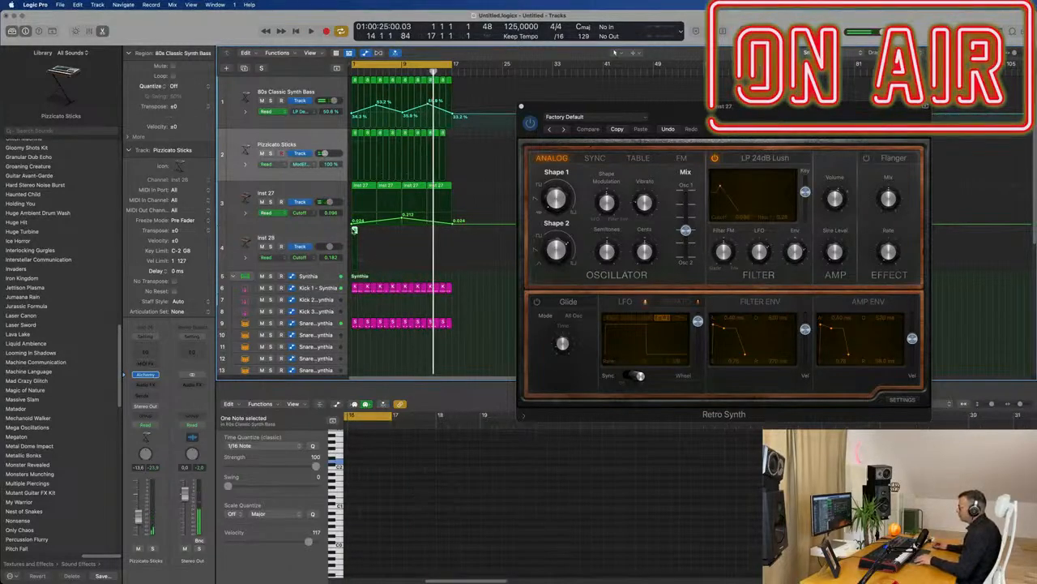
Duplicate the note to a lower pitch in Inst 28's region and stretch both notes across the full bar
key(e)
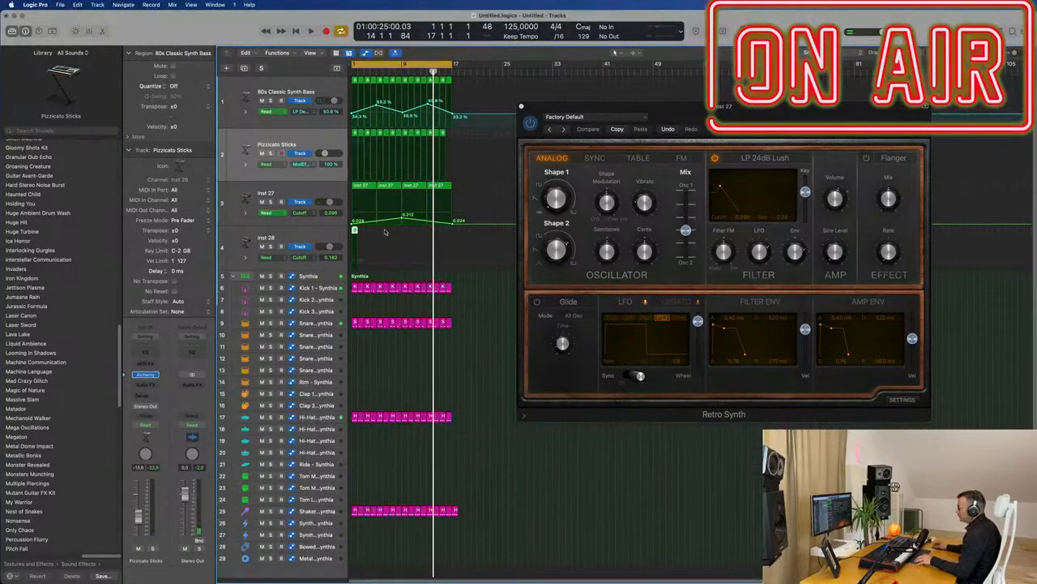
key(e)
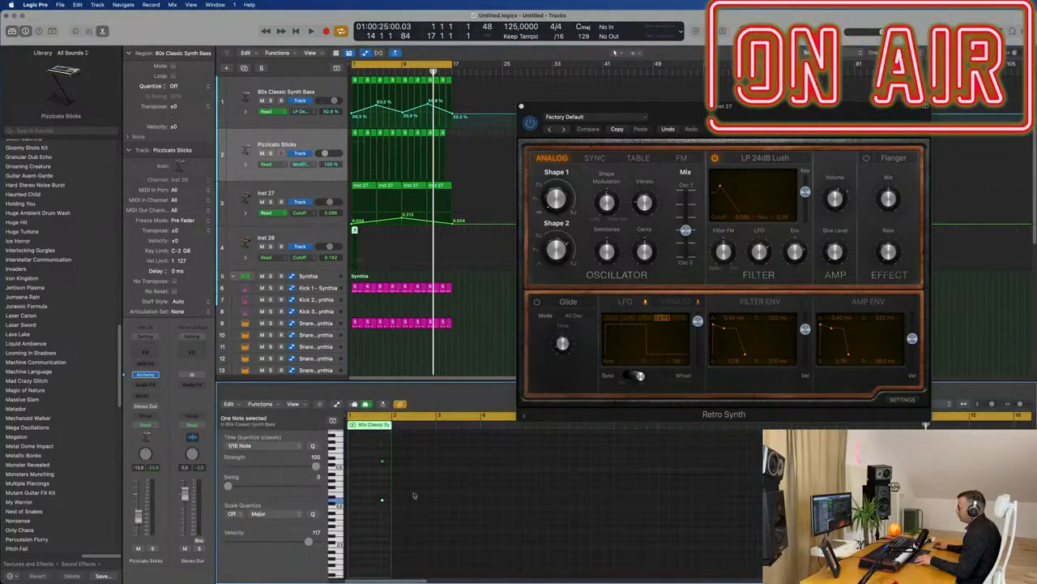
scroll(366, 459, up, 2)
drag(364, 455, 414, 539)
scroll(399, 483, up, 3)
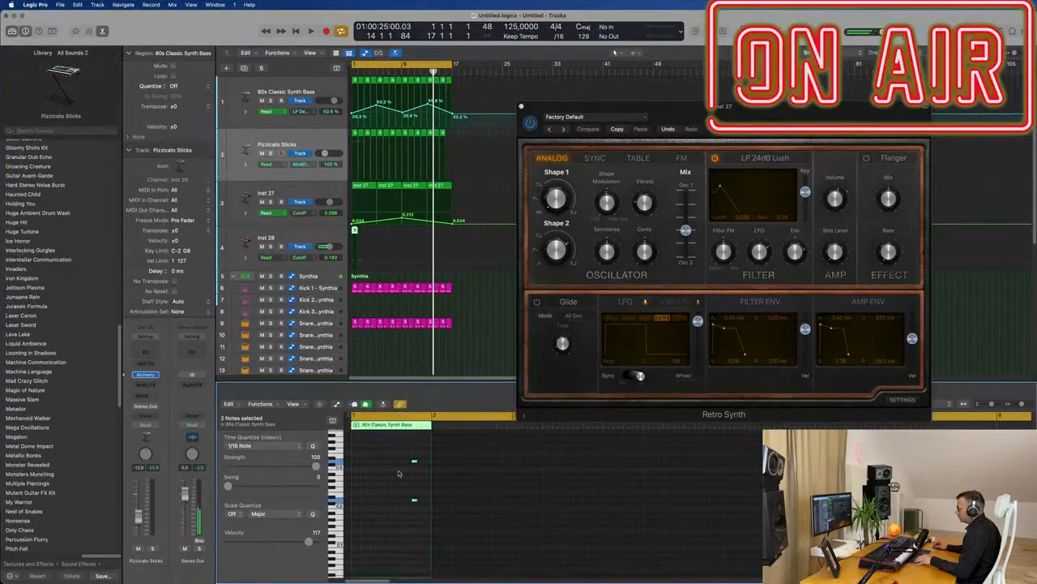
mouse_move(409, 462)
mouse_down()
mouse_move(351, 460)
mouse_move(427, 461)
mouse_up()
Audition the arrangement with the Inst 28 track selected
drag(728, 101, 597, 85)
key(space)
click(284, 240)
key(space)
Try recalling the default setting in the open Inst 27 Retro Synth and play the result
drag(473, 119, 642, 100)
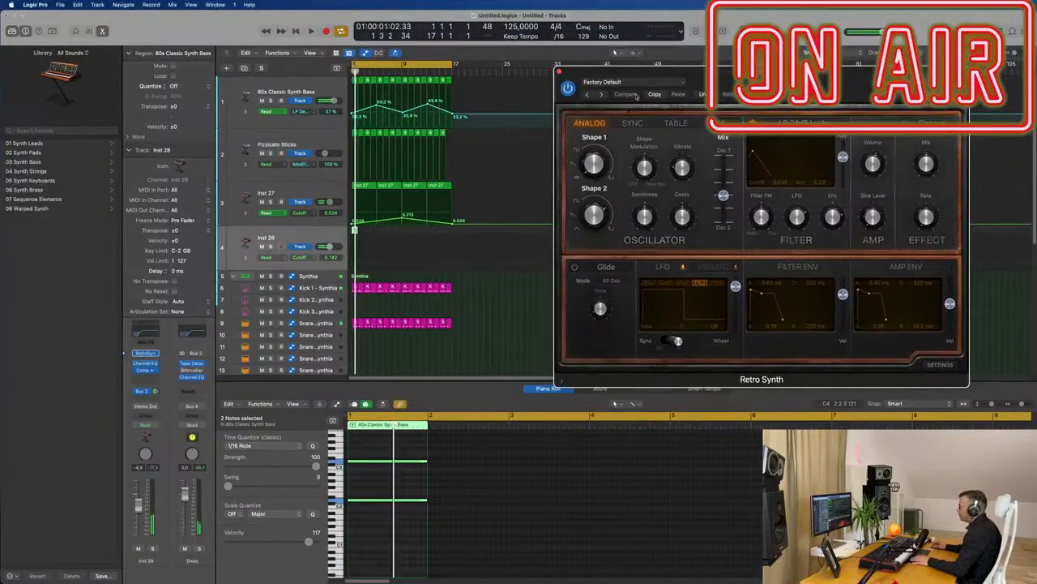
click(633, 84)
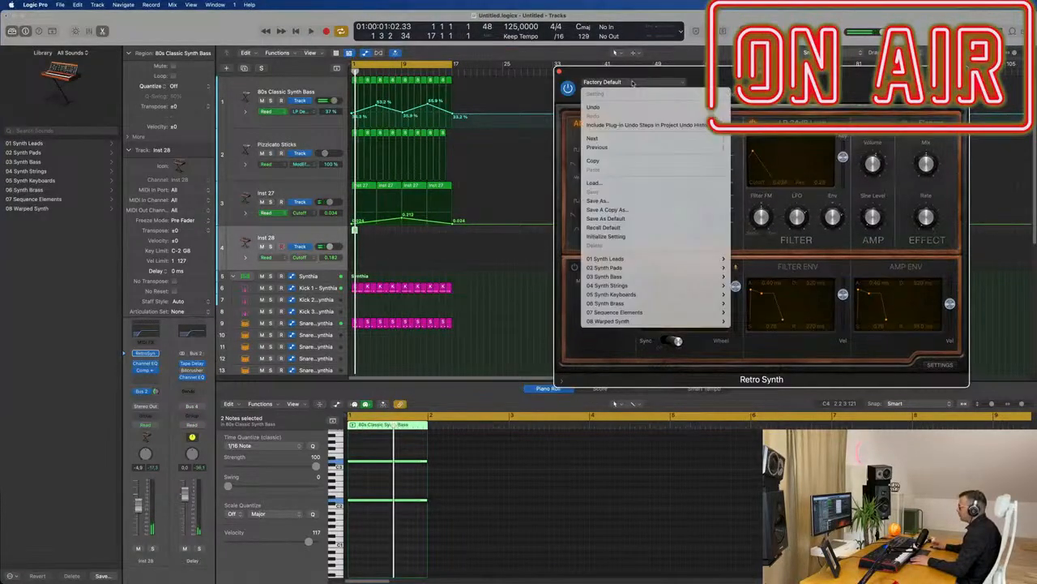
click(611, 231)
mouse_move(792, 80)
mouse_down()
mouse_move(719, 97)
mouse_move(669, 92)
mouse_move(781, 97)
mouse_up()
key(space)
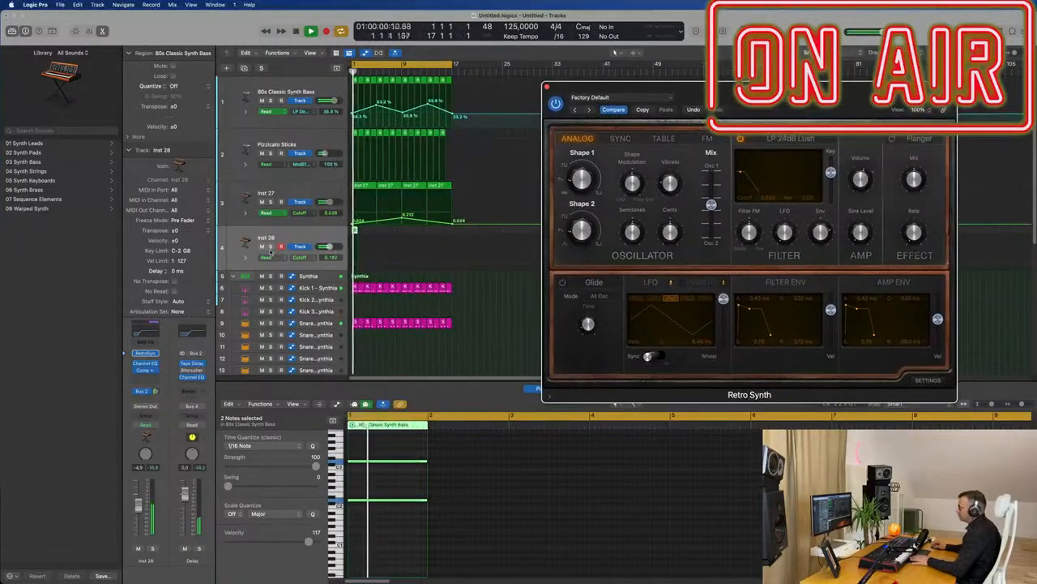
Solo Inst 28 and Inst 27 in turn to compare their sounds
click(271, 246)
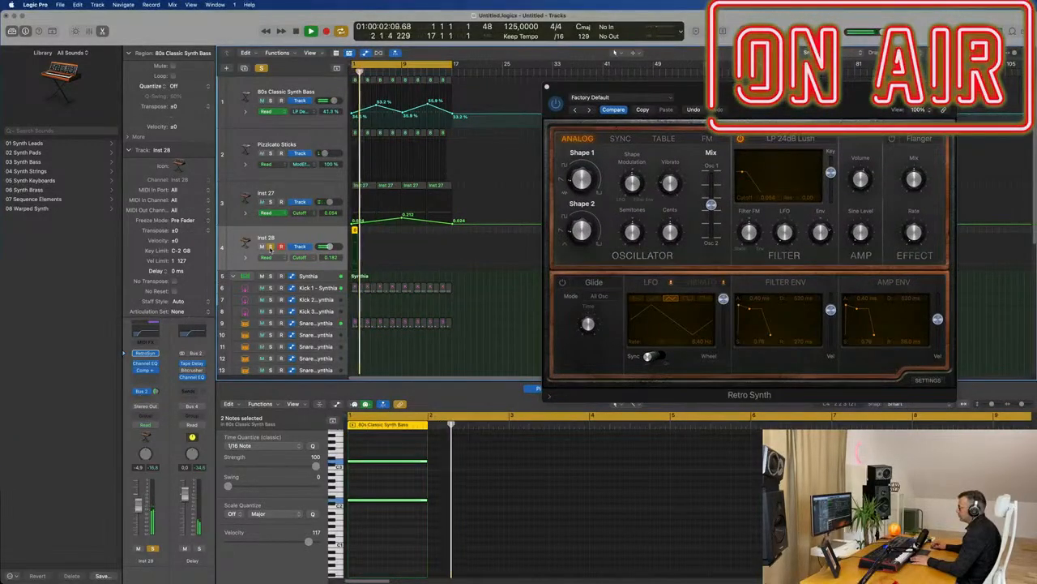
click(270, 247)
key(Return)
click(271, 201)
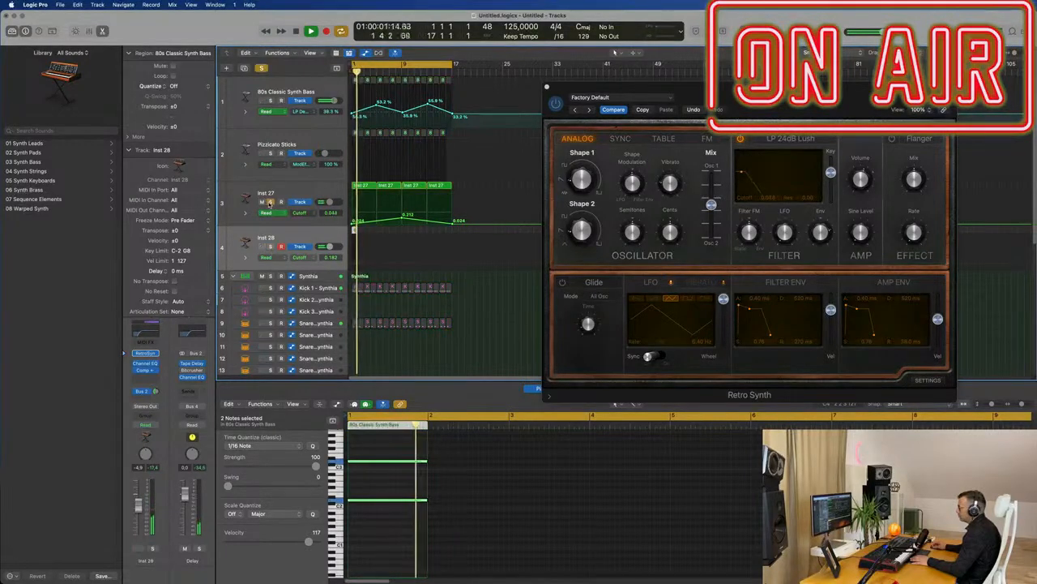
click(271, 202)
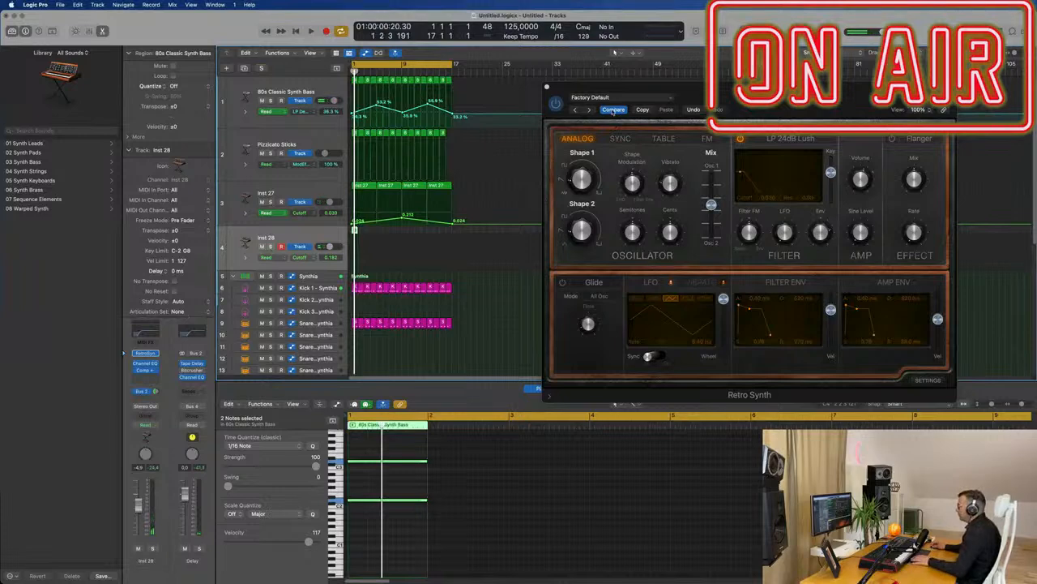
Restore Inst 27's previous Retro Synth settings with Compare and resume playback
click(613, 110)
key(space)
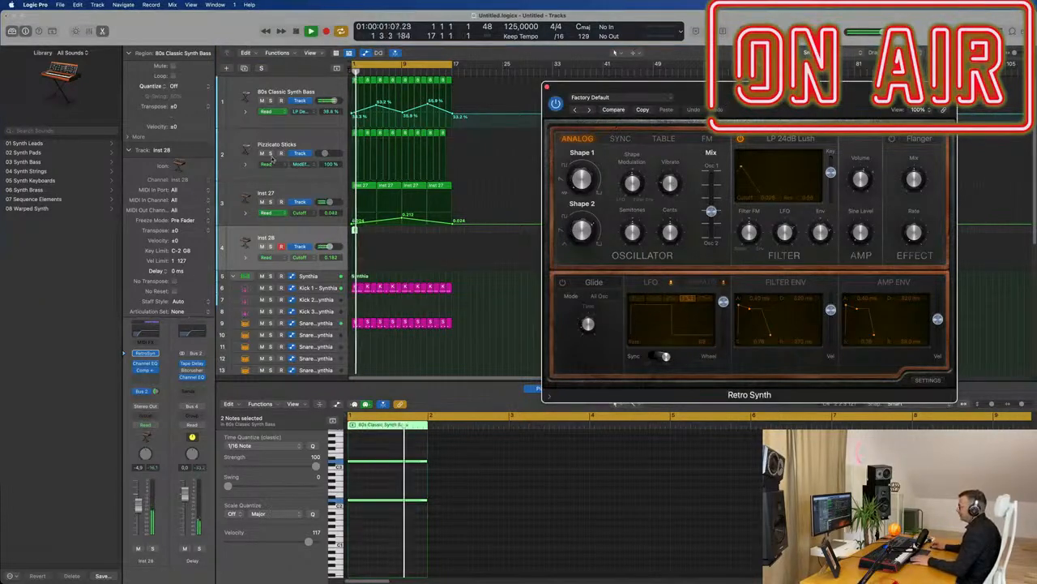
Audition Pizzicato Sticks and Inst 27 in solo, and clear all solos
click(271, 153)
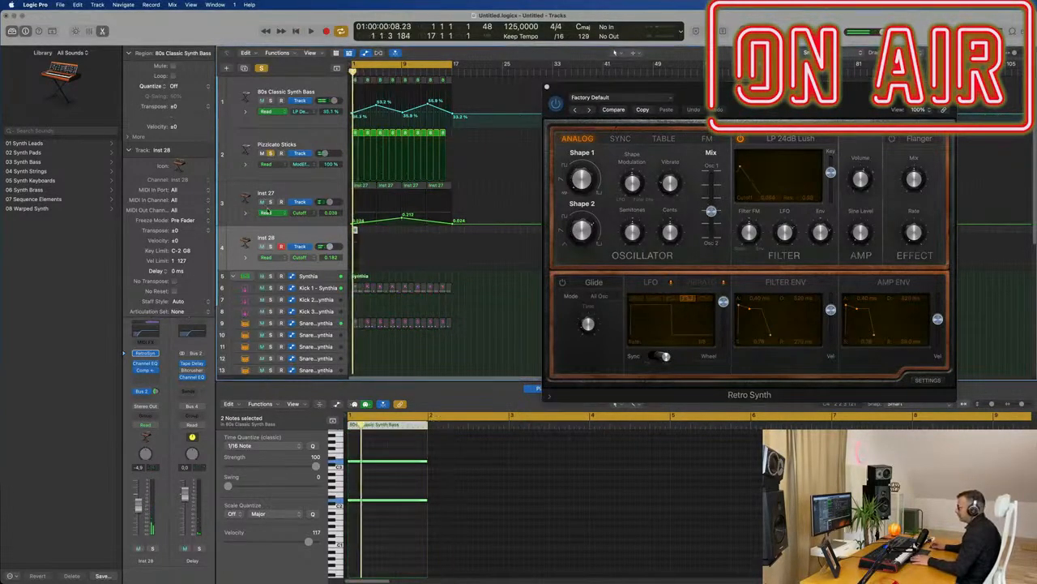
click(309, 192)
key(space)
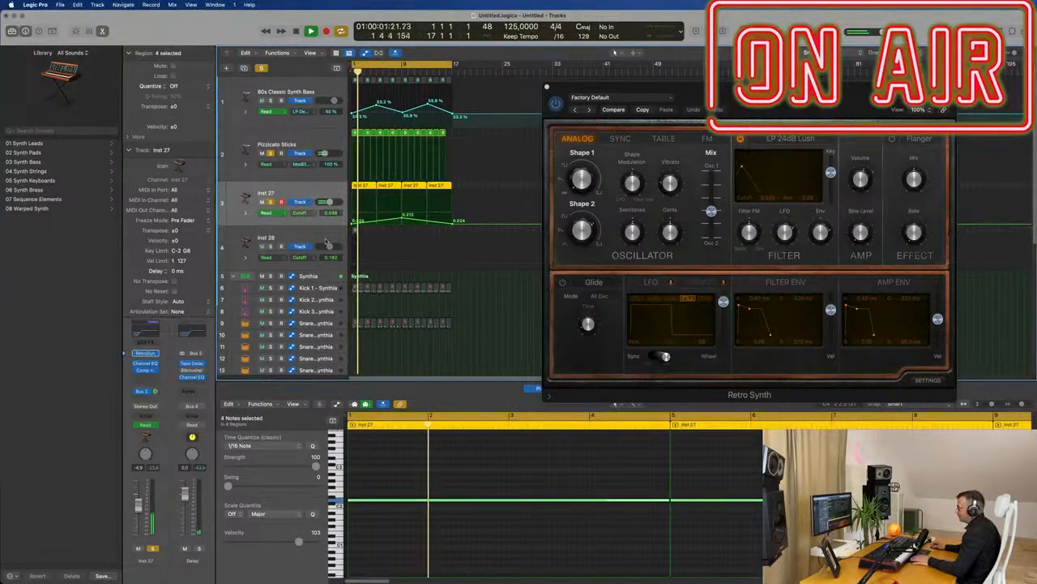
click(260, 69)
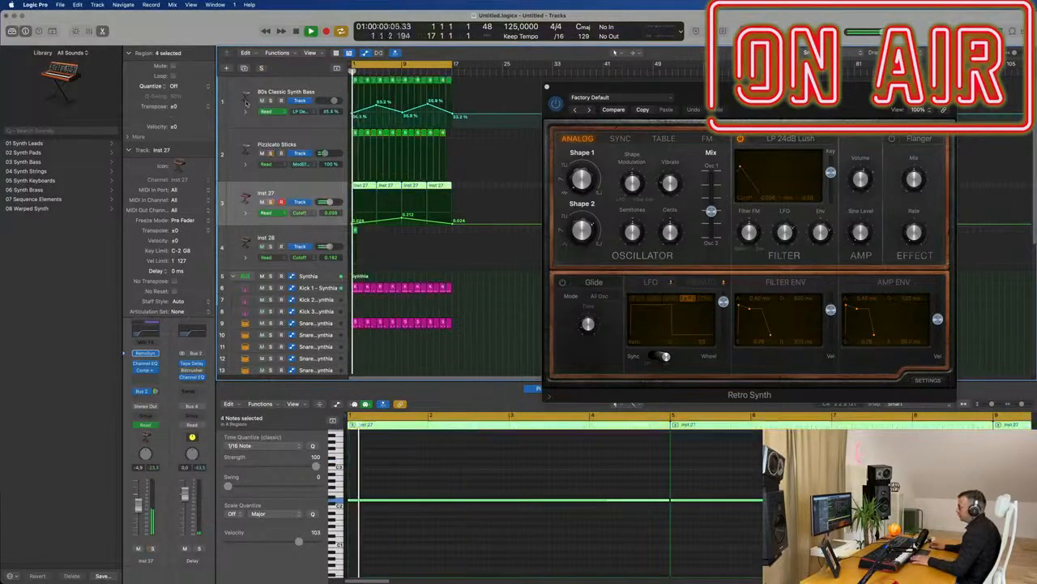
Open Inst 28's own Retro Synth and switch its LFO to the rising sawtooth waveform
click(319, 232)
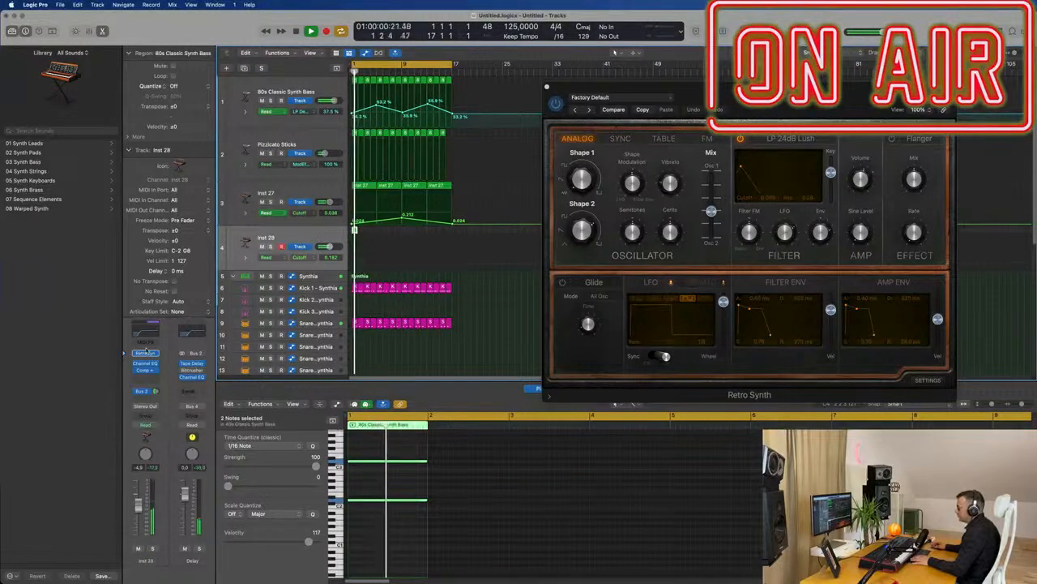
click(146, 354)
drag(537, 127, 596, 136)
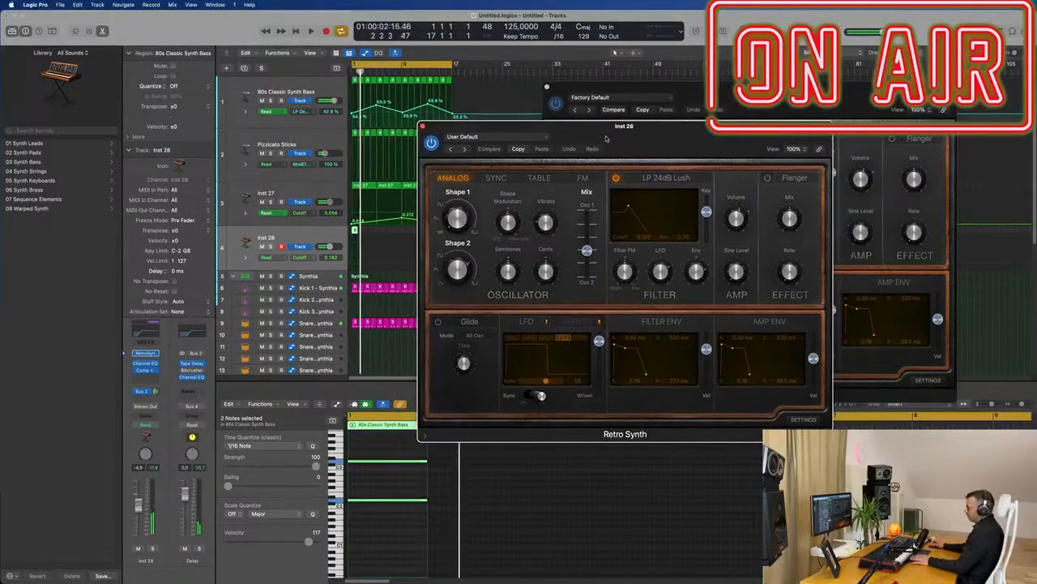
drag(529, 347, 530, 342)
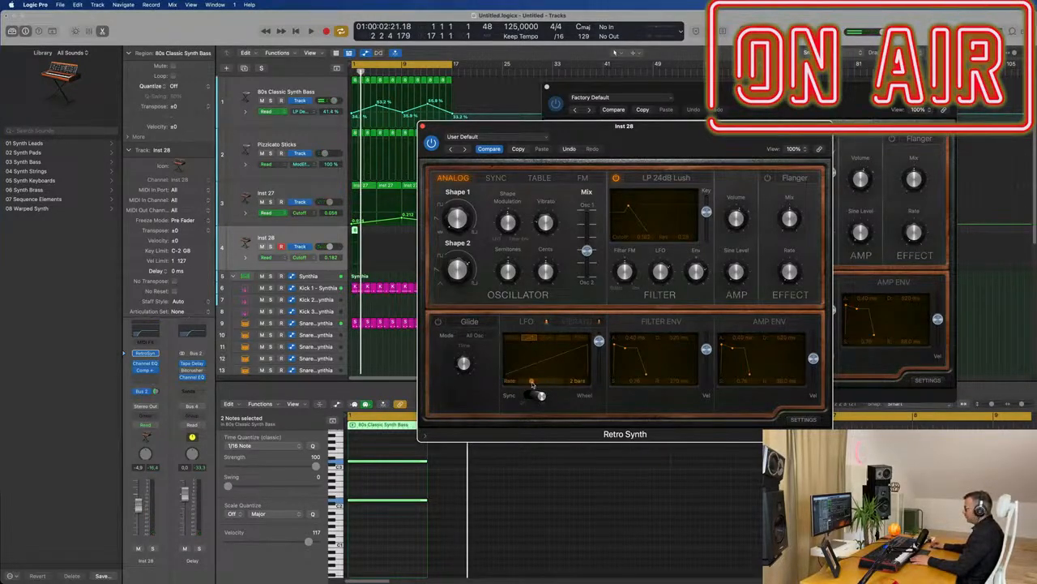
Set the synced LFO rate of Inst 28's Retro Synth to 1 bar, checking it in playback
key(space)
mouse_move(700, 136)
mouse_down()
mouse_move(796, 136)
mouse_move(714, 142)
mouse_up()
key(space)
key(space)
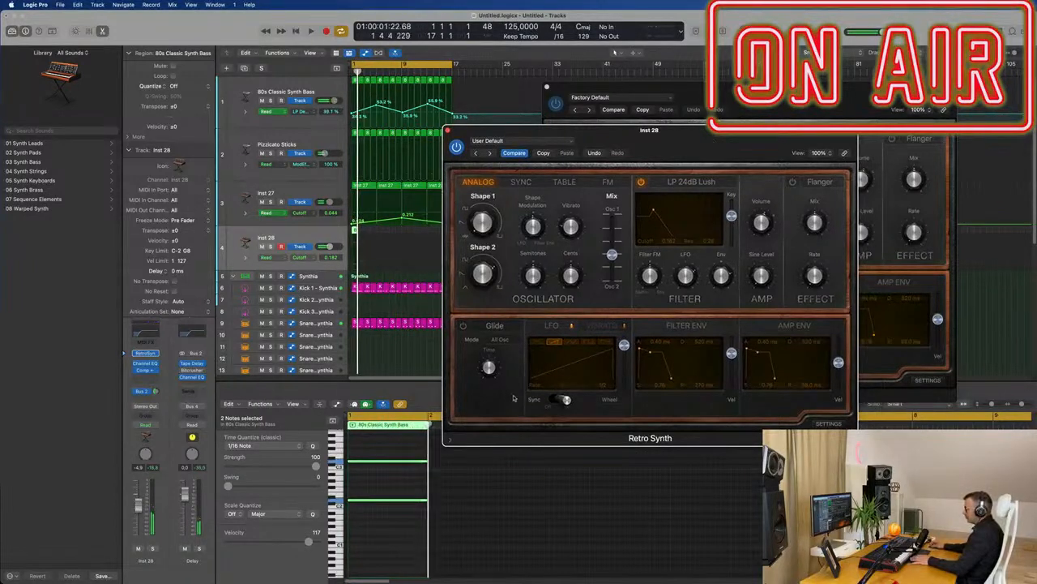
drag(572, 386, 560, 390)
key(Return)
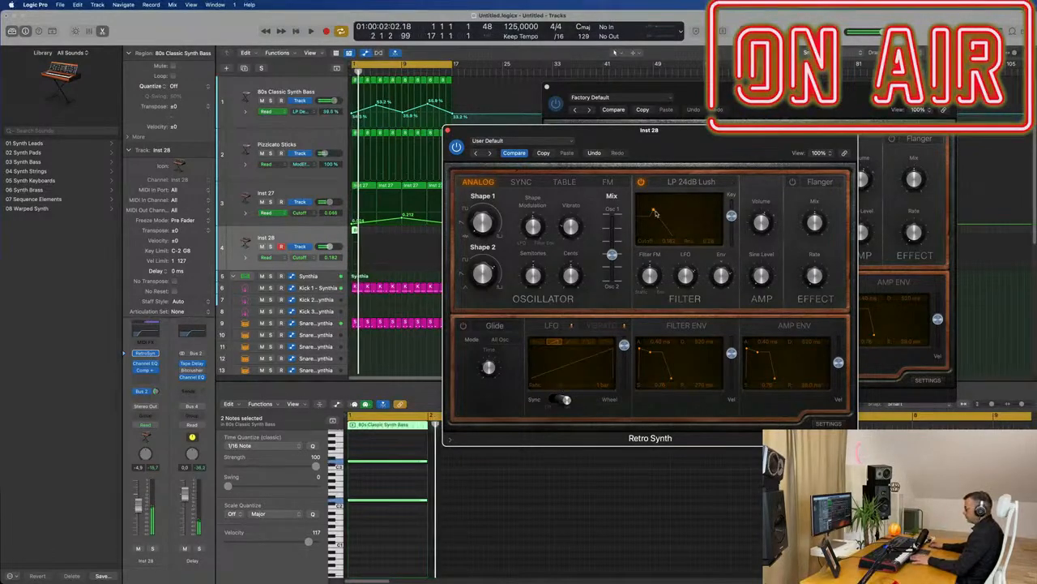
Raise Inst 28's filter cutoff to about 0.27 and try out Shape 1 during playback
key(space)
drag(479, 225, 486, 257)
key(Return)
key(space)
key(Return)
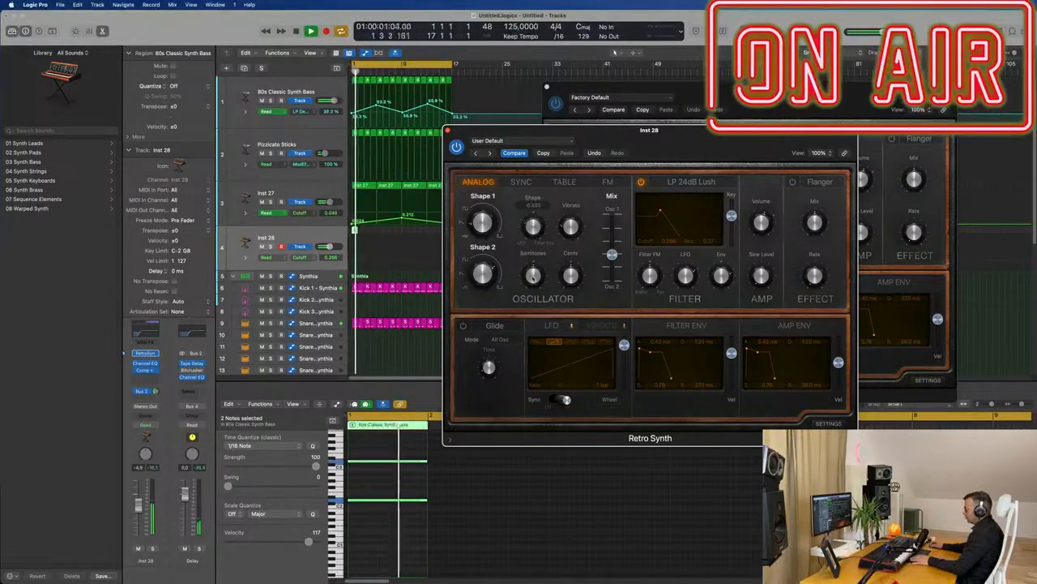
Adjust Inst 28's shape modulation and vibrato, and shift the oscillator mix towards Osc 2 at 0.82
drag(532, 235, 574, 205)
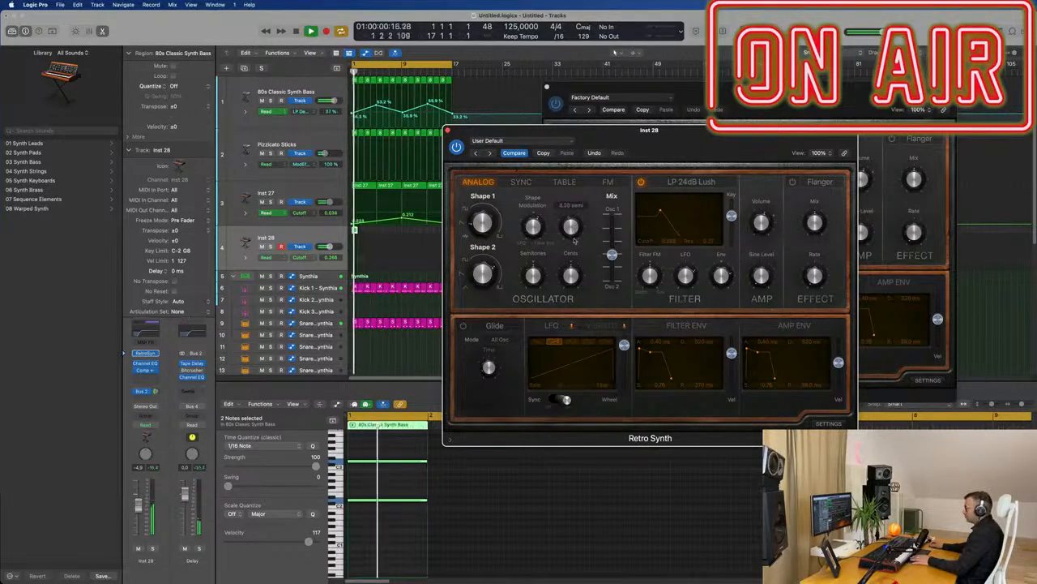
drag(612, 254, 612, 253)
mouse_move(614, 235)
mouse_down()
mouse_move(612, 282)
mouse_move(612, 253)
mouse_up()
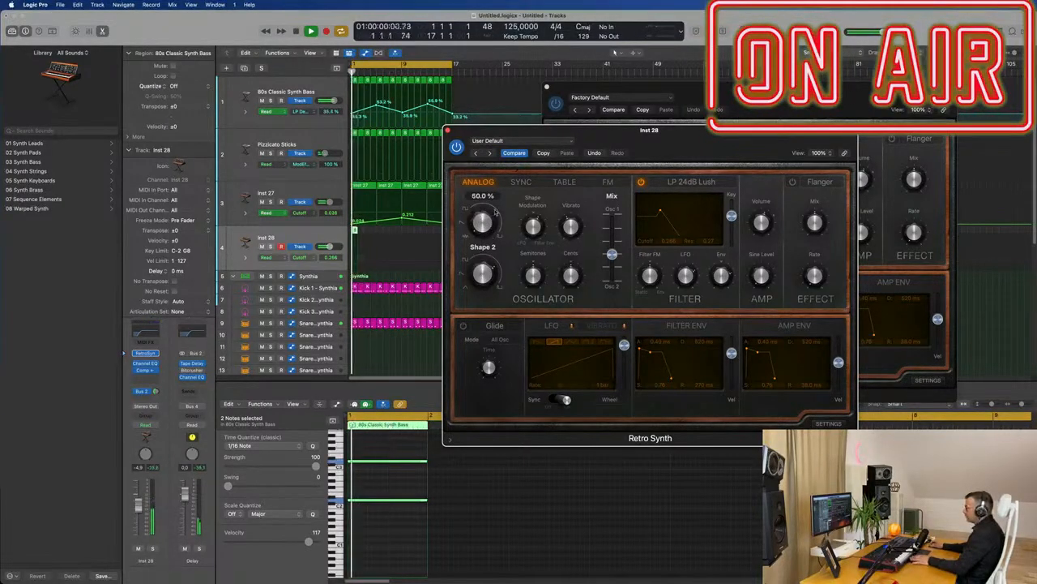
drag(612, 253, 612, 266)
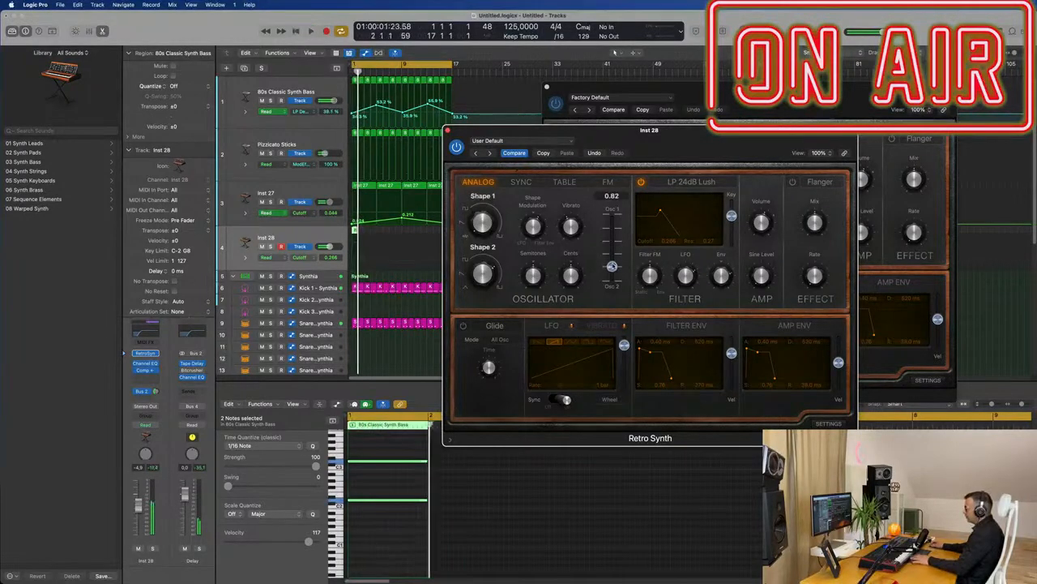
Turn on the effect section of Inst 28's Retro Synth, change it to Chorus and start playback
drag(744, 150, 761, 138)
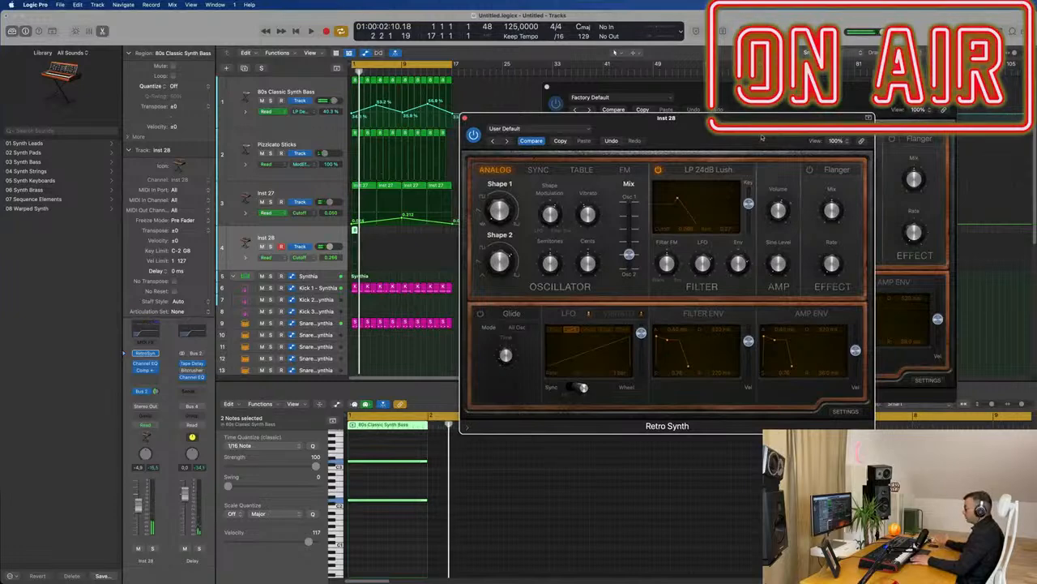
key(space)
click(809, 171)
click(831, 170)
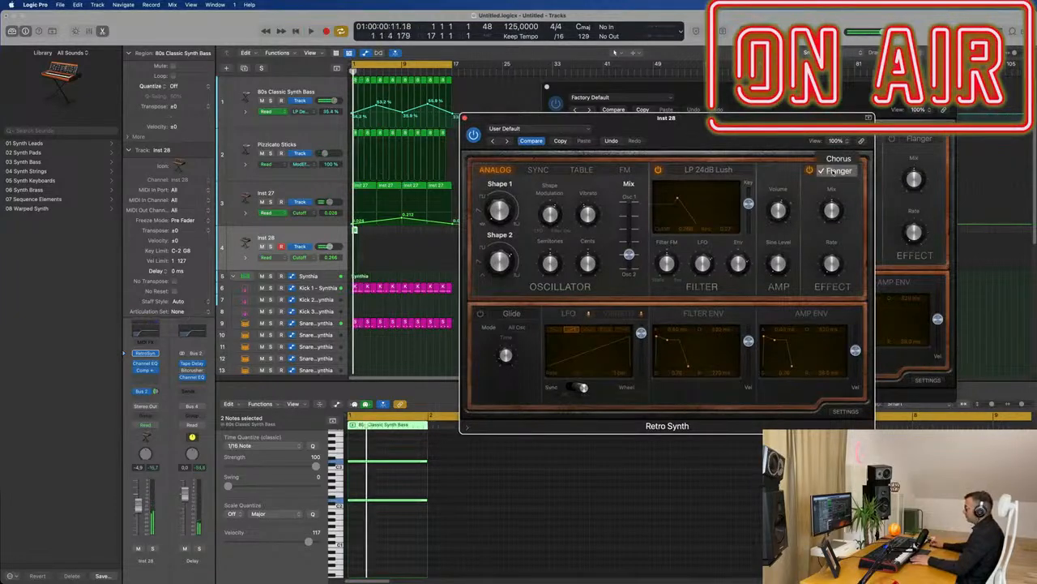
key(space)
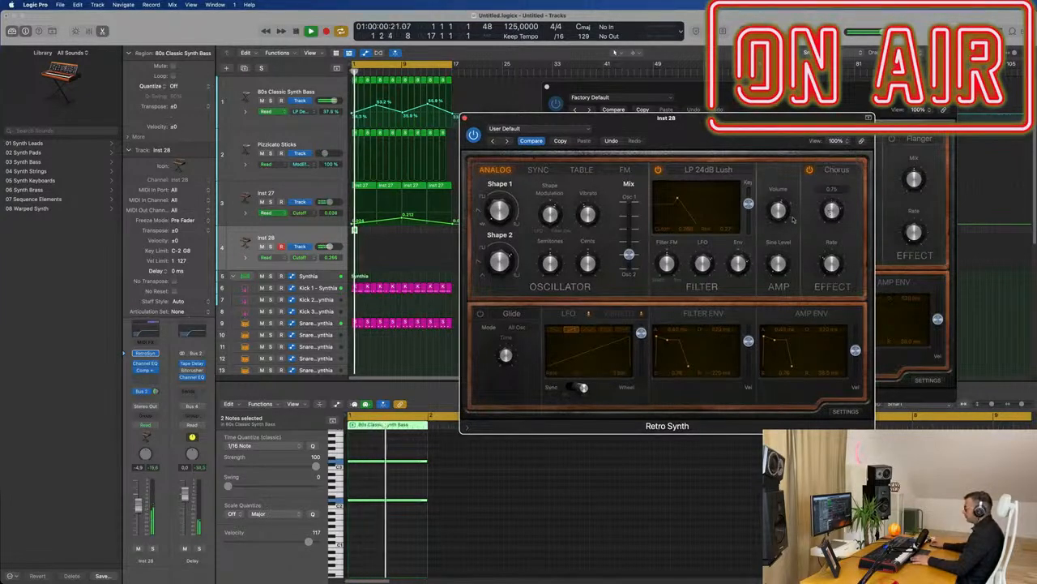
Lengthen Inst 28's region to four bars, stretch both of its notes to fill it and play the result
drag(761, 128, 845, 126)
key(Return)
key(space)
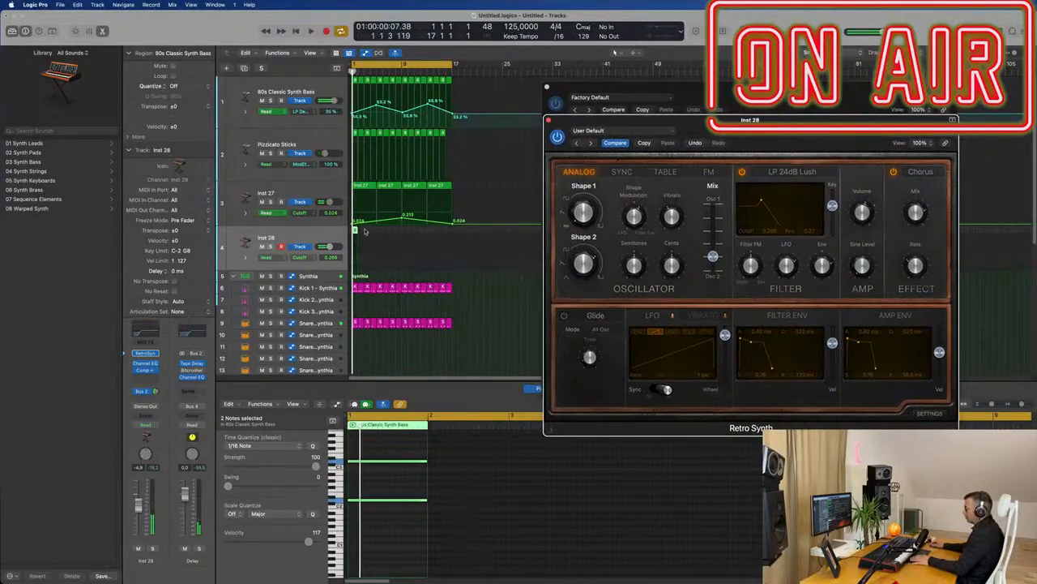
click(357, 233)
drag(357, 232, 377, 232)
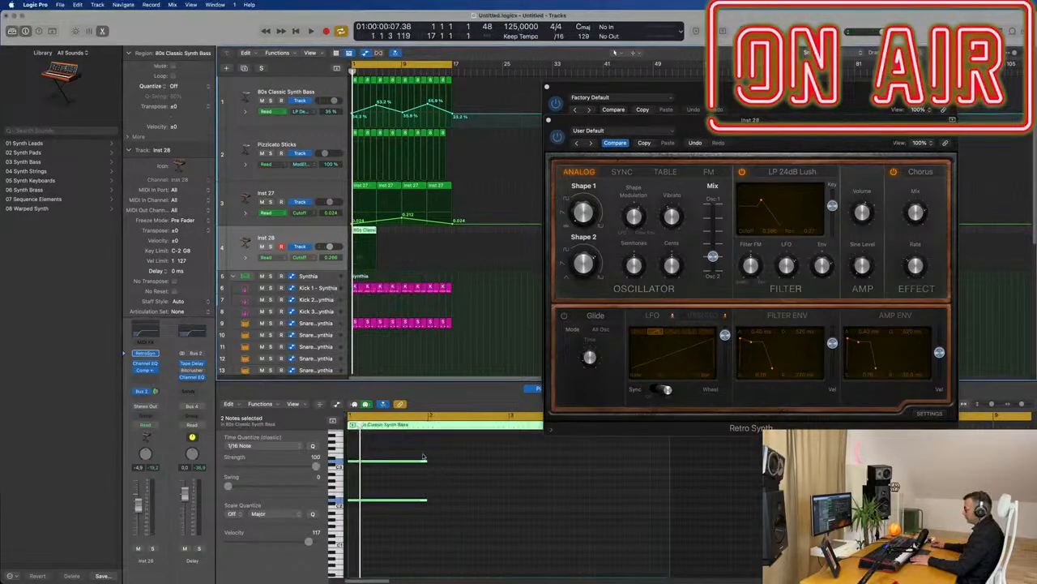
drag(427, 461, 666, 486)
key(space)
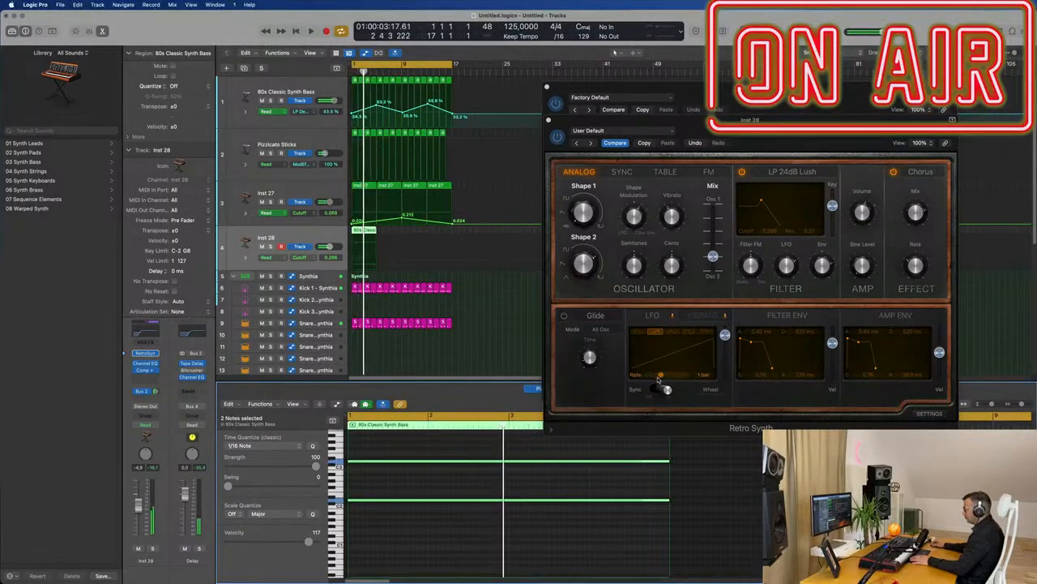
Slow Inst 28's synced LFO rate to 4 bars and lower its filter cutoff to 0.154, checking it in playback
drag(661, 377, 651, 376)
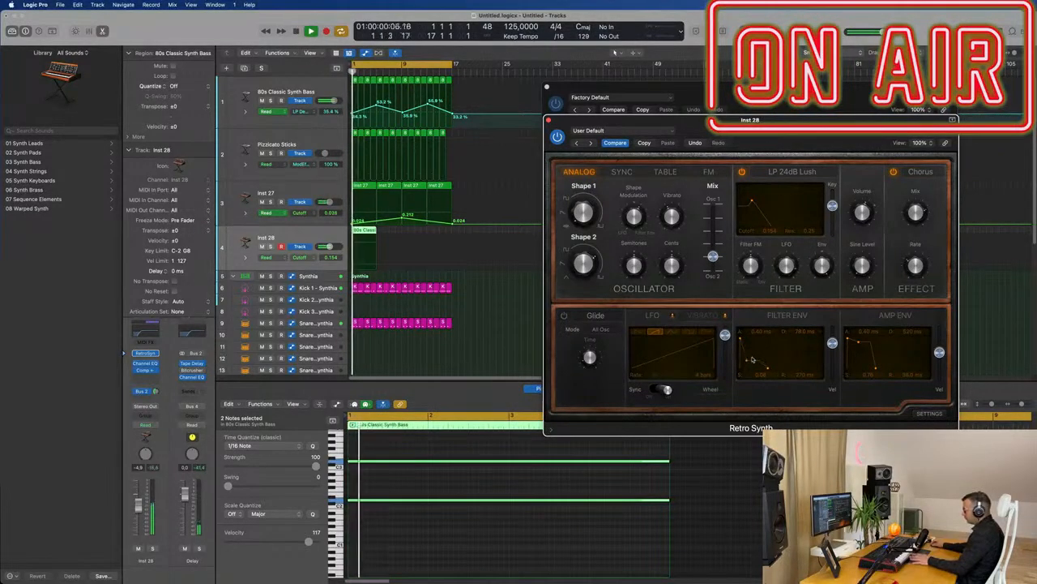
key(space)
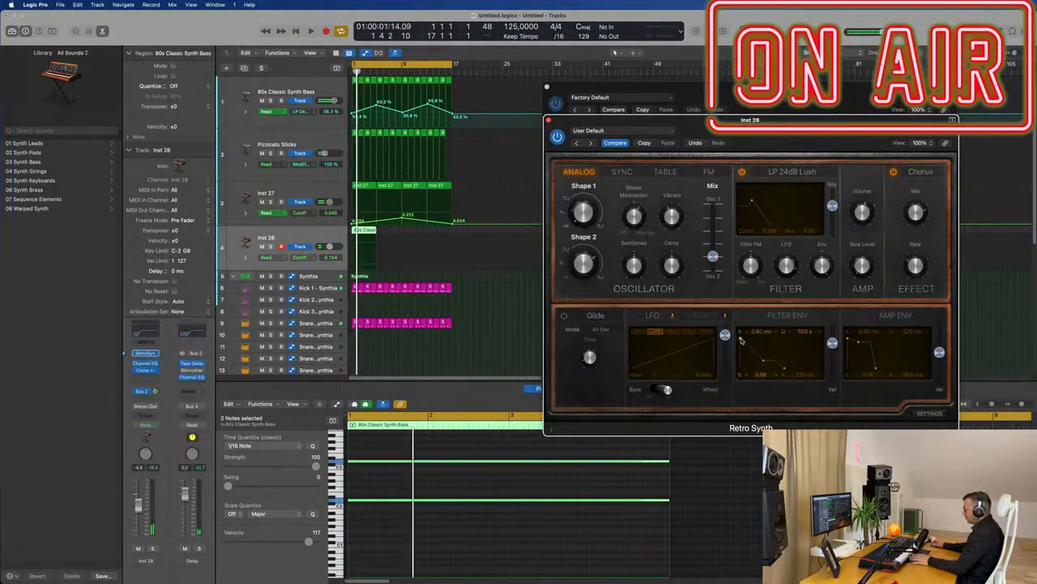
key(space)
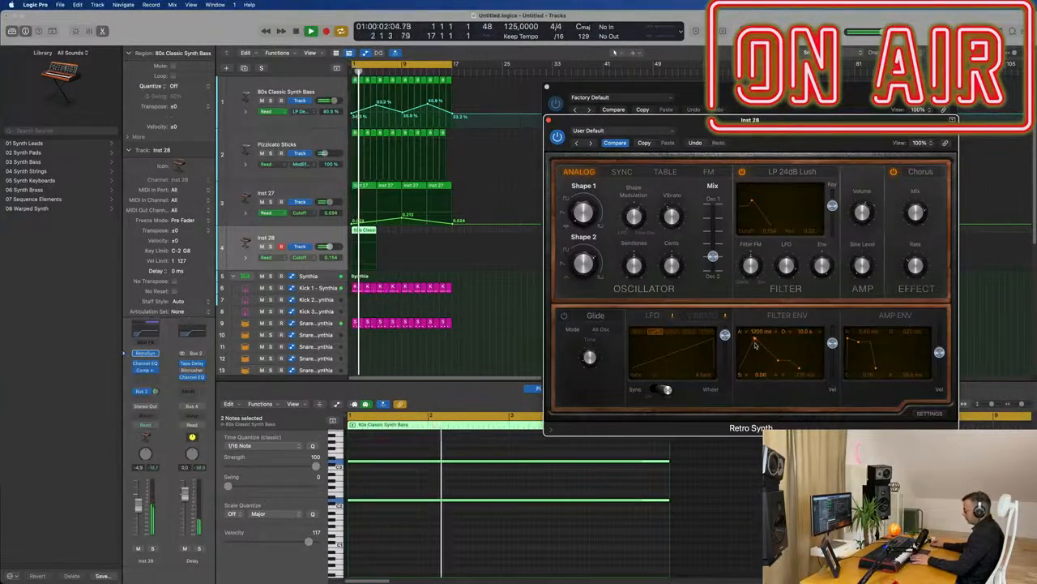
Shape Inst 28's filter envelope with an attack of about 8700 ms, a decay of about 2100 ms and zero sustain
drag(758, 343, 769, 349)
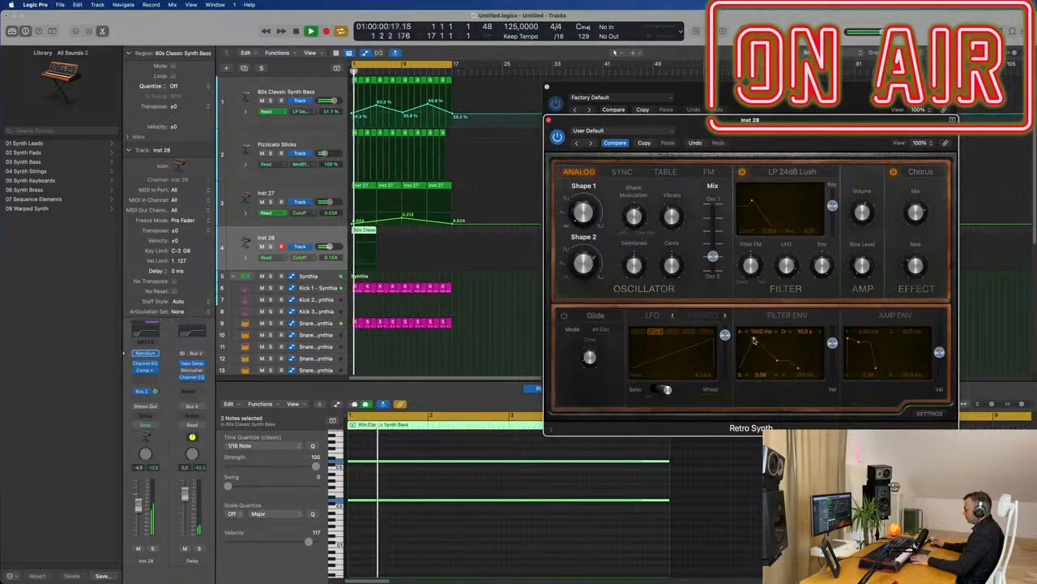
drag(754, 340, 777, 362)
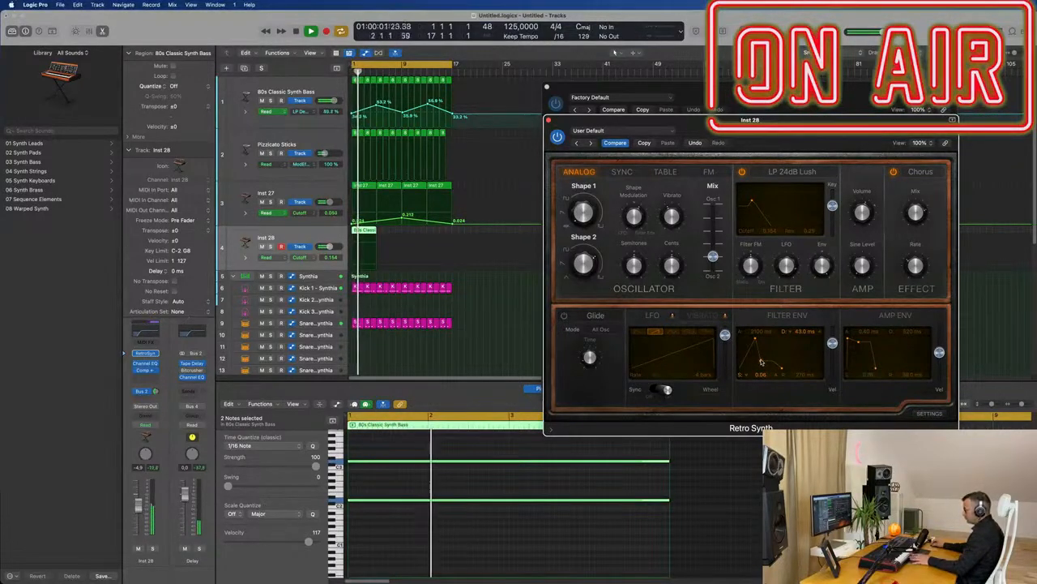
drag(759, 363, 754, 385)
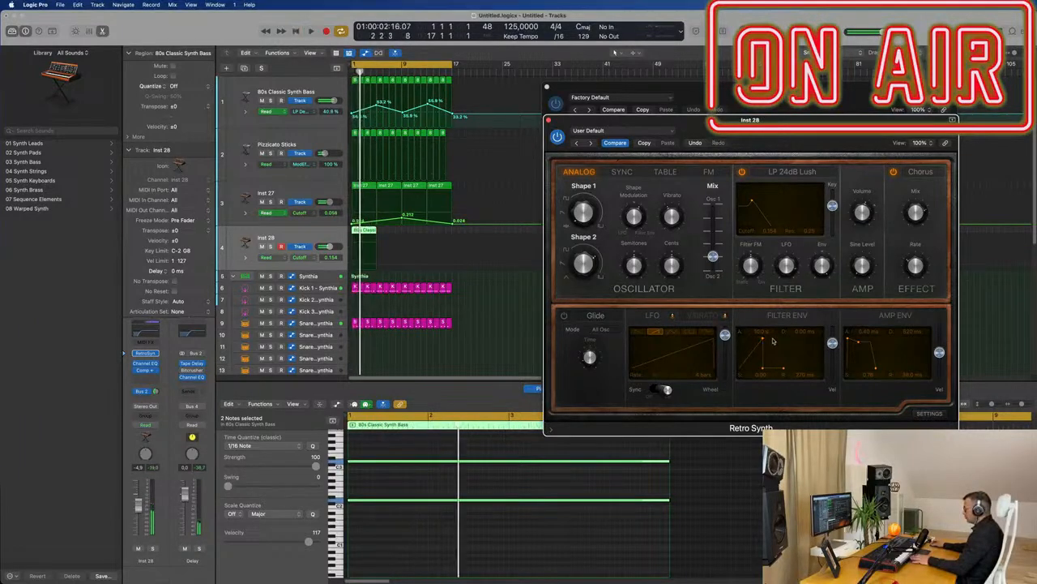
double_click(750, 333)
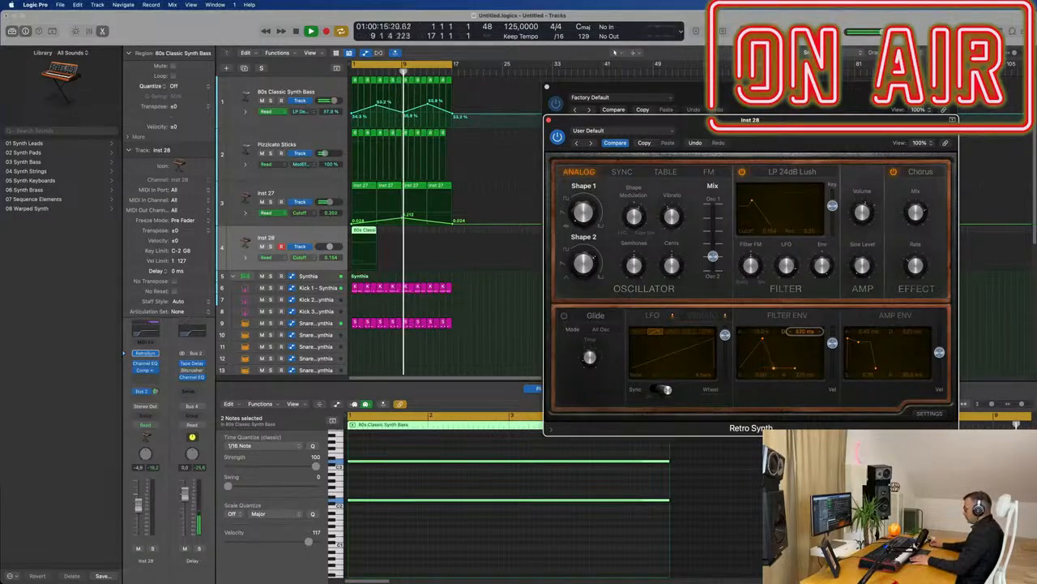
drag(807, 332, 761, 340)
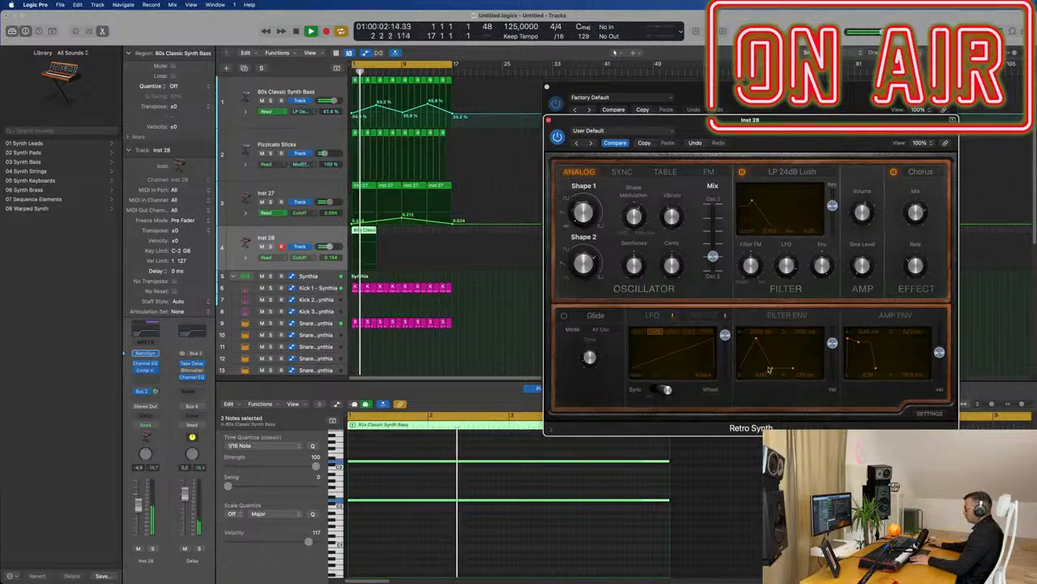
key(space)
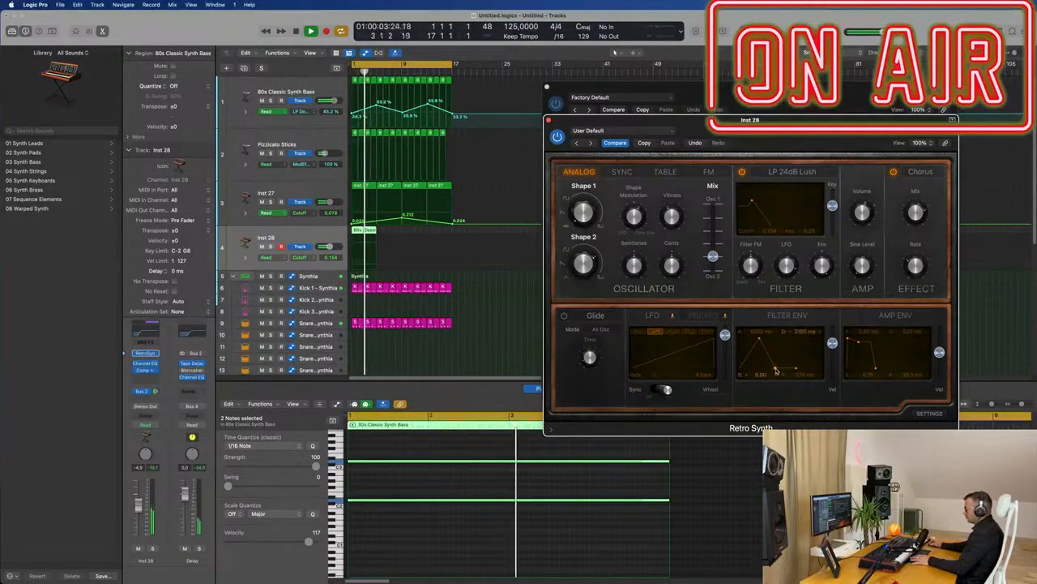
key(Return)
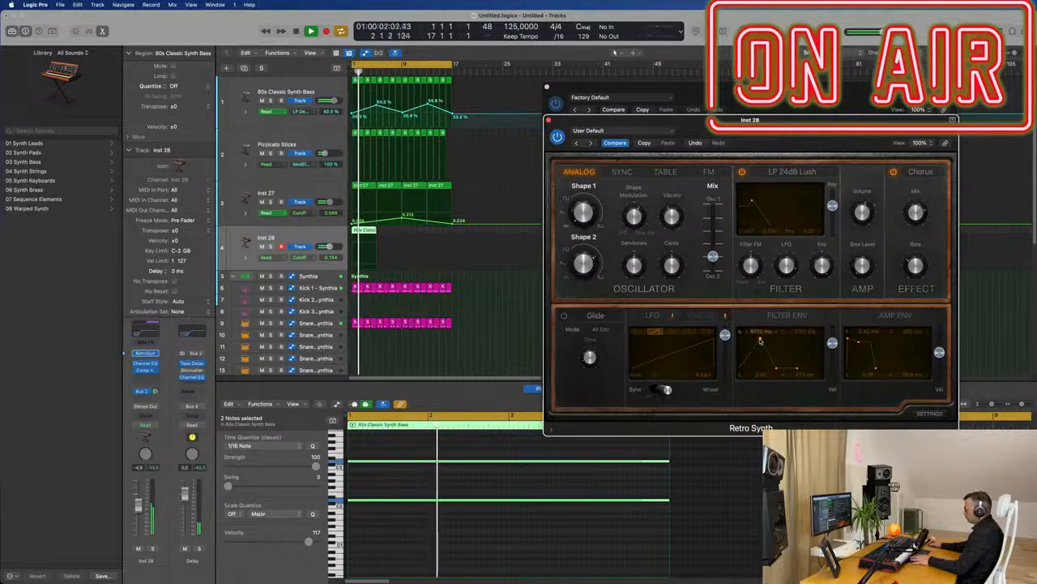
Add a send from Inst 28 to the Bus 1 reverb and raise its send level during playback
drag(636, 168, 667, 168)
key(space)
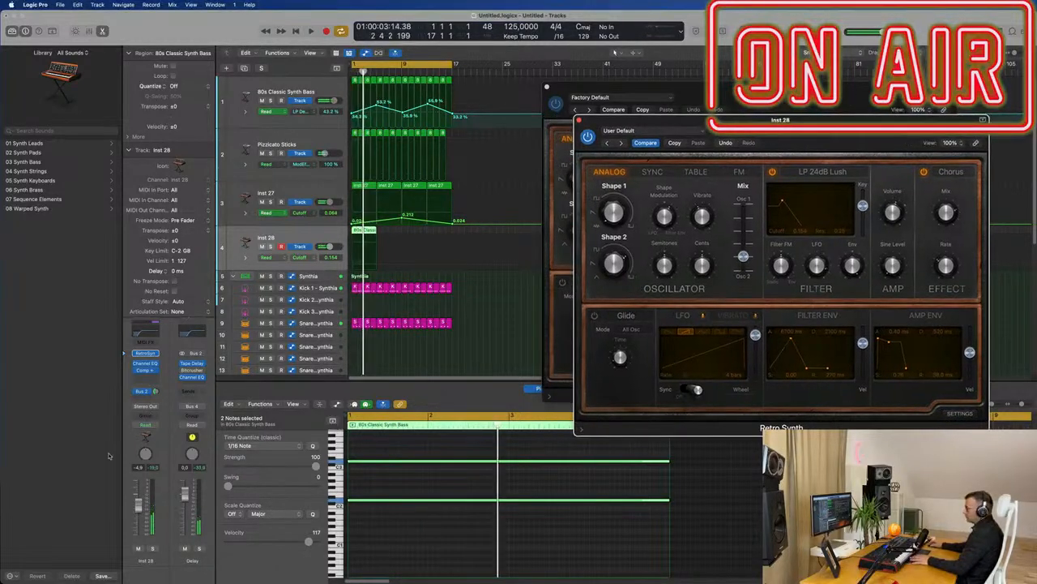
key(Return)
key(space)
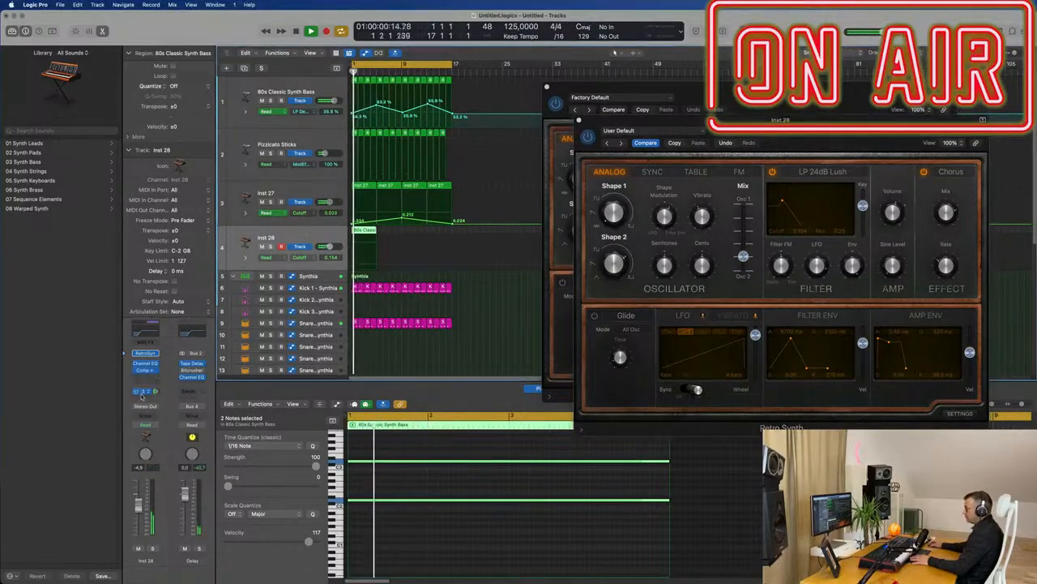
click(144, 391)
mouse_move(144, 411)
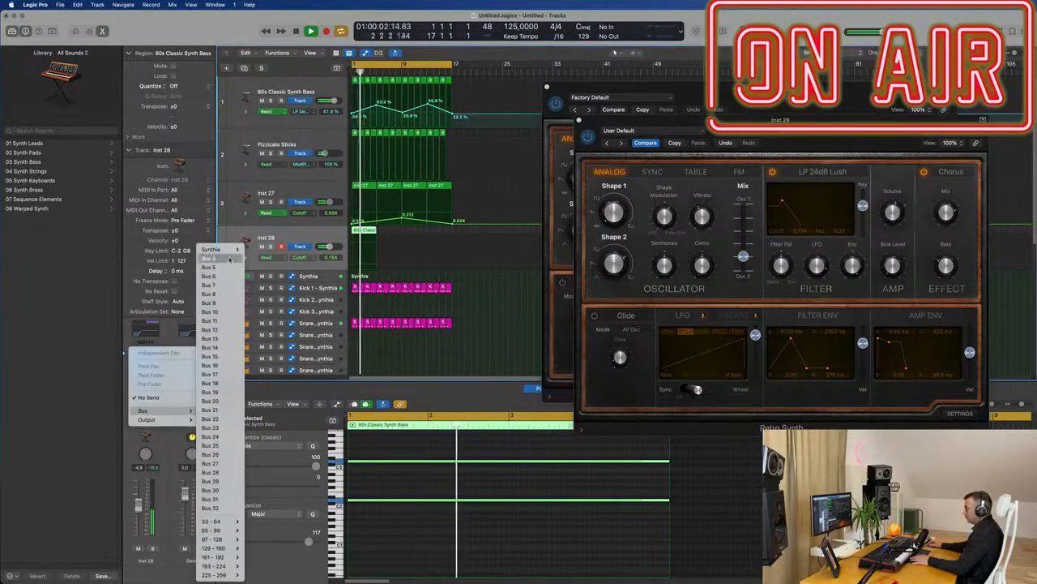
mouse_move(215, 249)
click(279, 251)
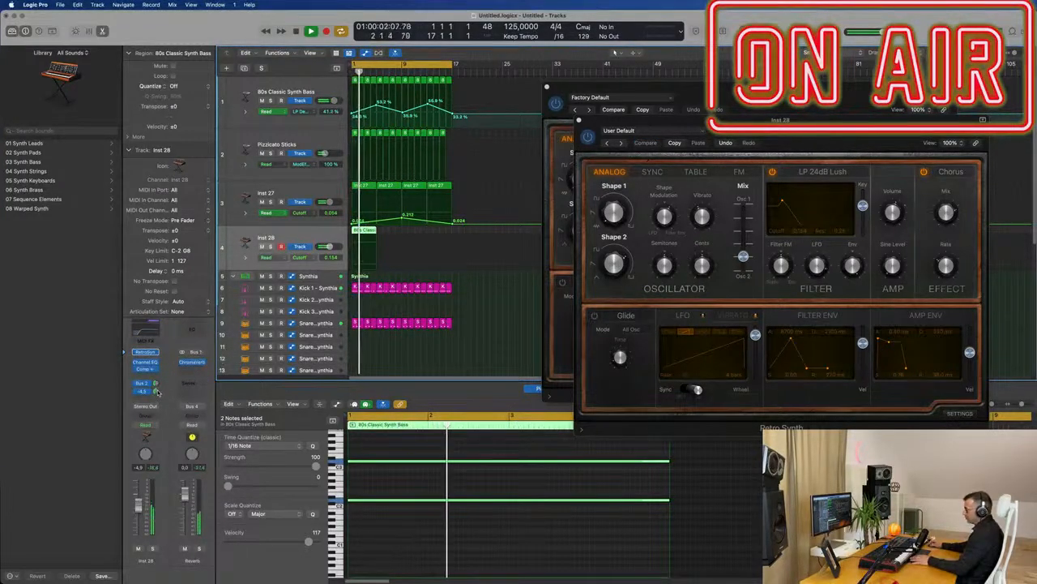
Clear the synth windows off the arrangement and repeat Inst 28's four-bar region until it fills up to bar 17
drag(653, 136, 427, 191)
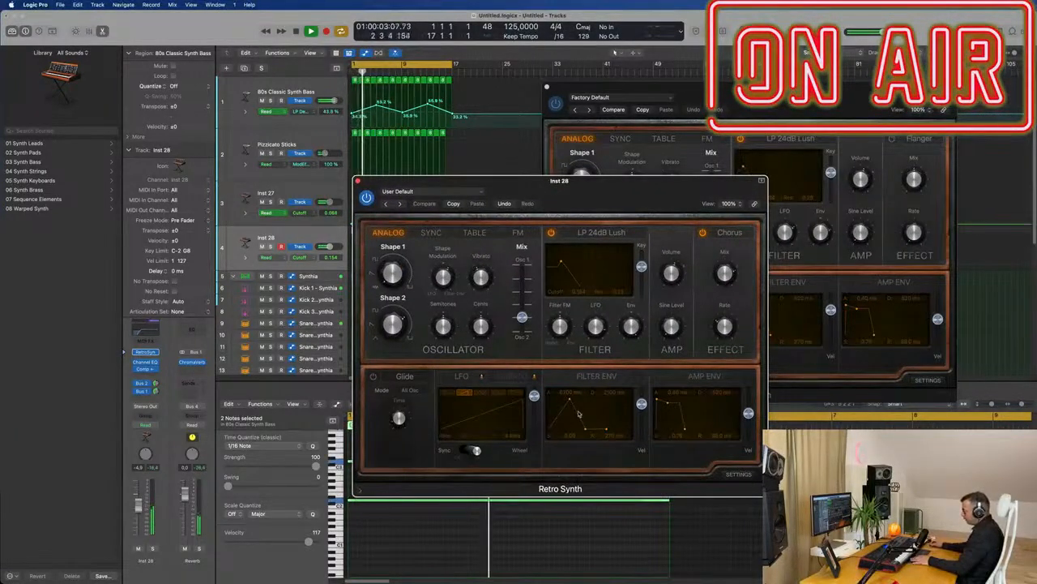
drag(665, 197, 1036, 150)
drag(673, 91, 855, 79)
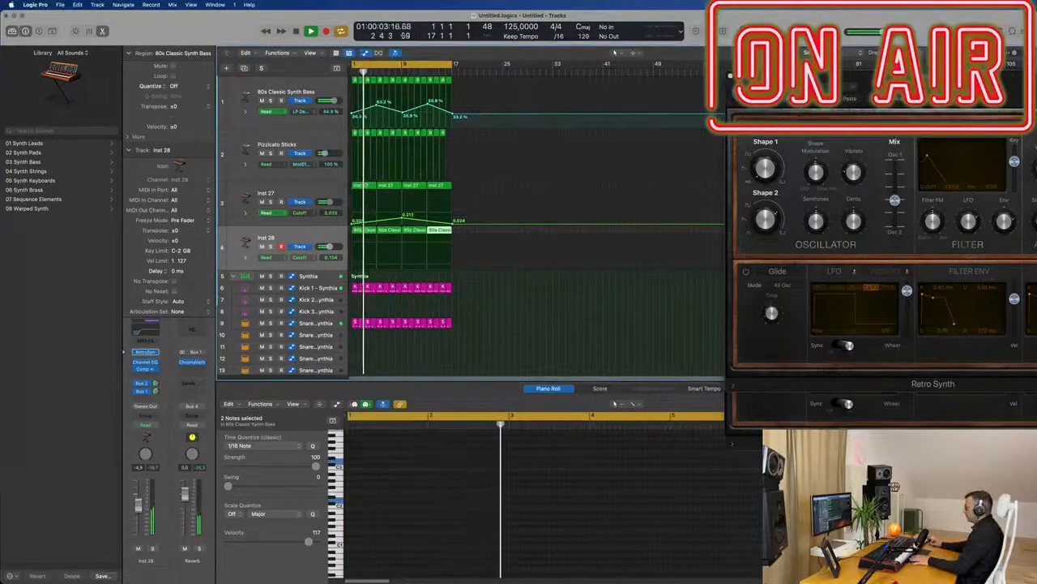
Turn on the effect section of Inst 27's Retro Synth and change it to Chorus
drag(946, 83, 655, 142)
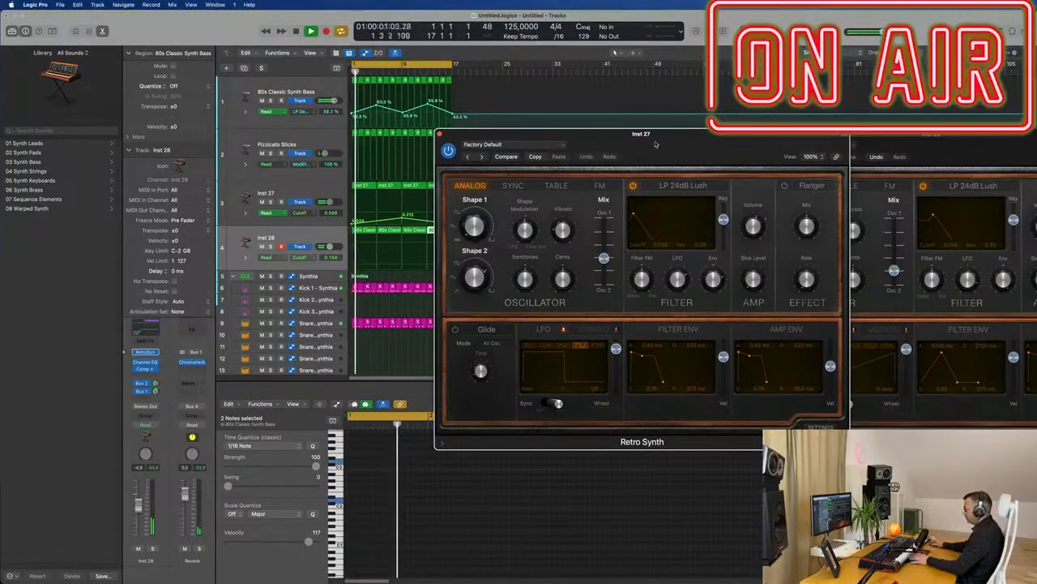
click(811, 185)
click(811, 173)
drag(752, 148, 840, 134)
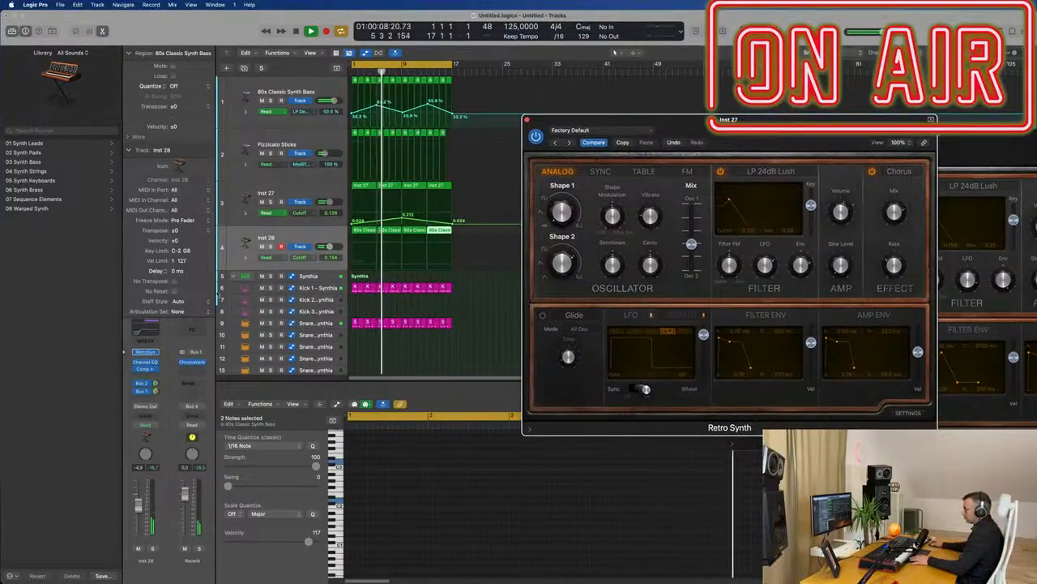
Reopen Inst 28's Retro Synth, adjust its Chorus mix and rate, and set the sine level to 0.43
click(301, 239)
click(146, 353)
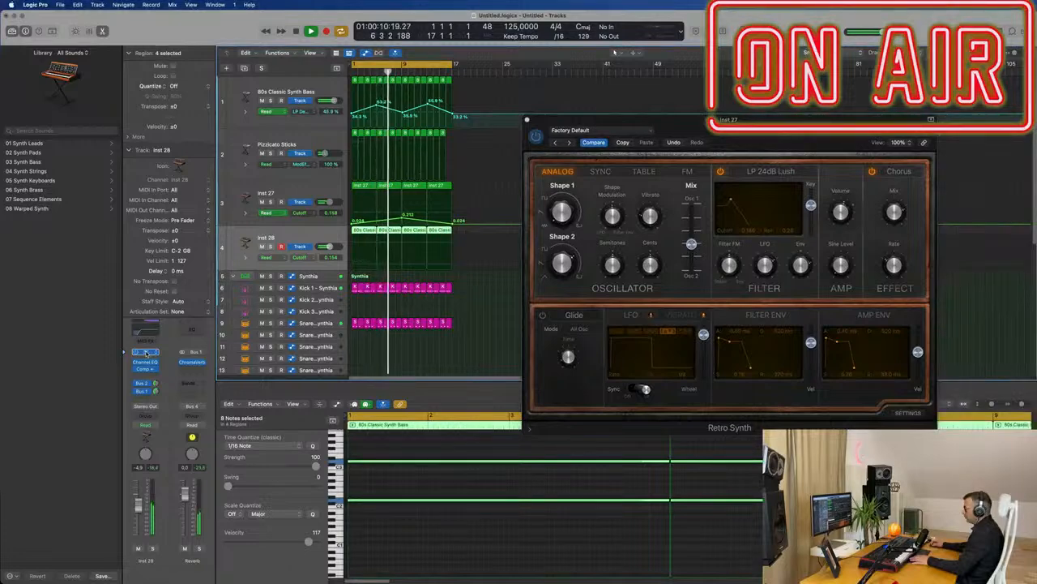
click(145, 354)
drag(916, 139, 535, 132)
drag(741, 209, 735, 213)
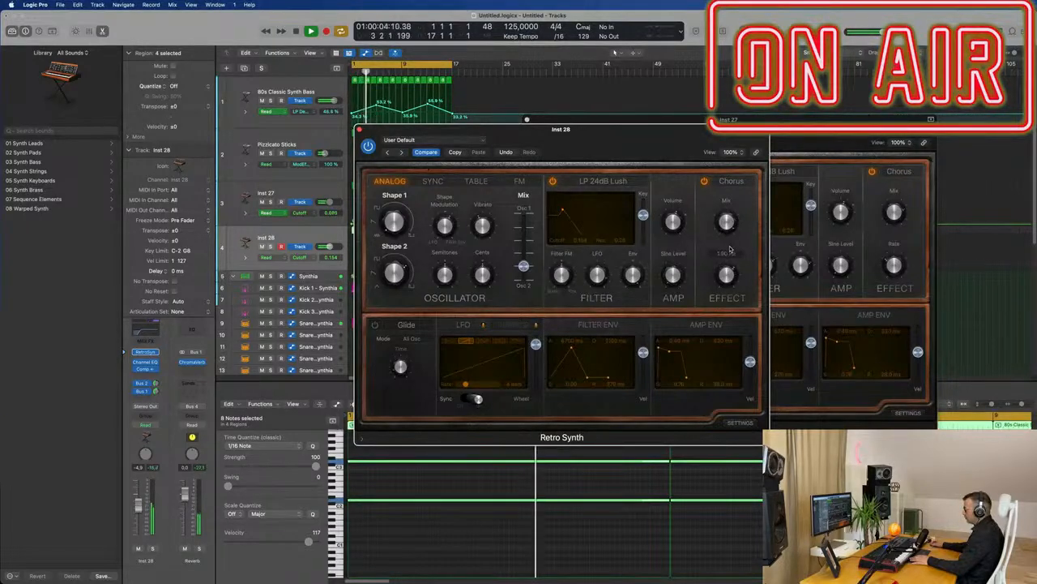
key(space)
drag(672, 132, 792, 110)
drag(847, 255, 849, 260)
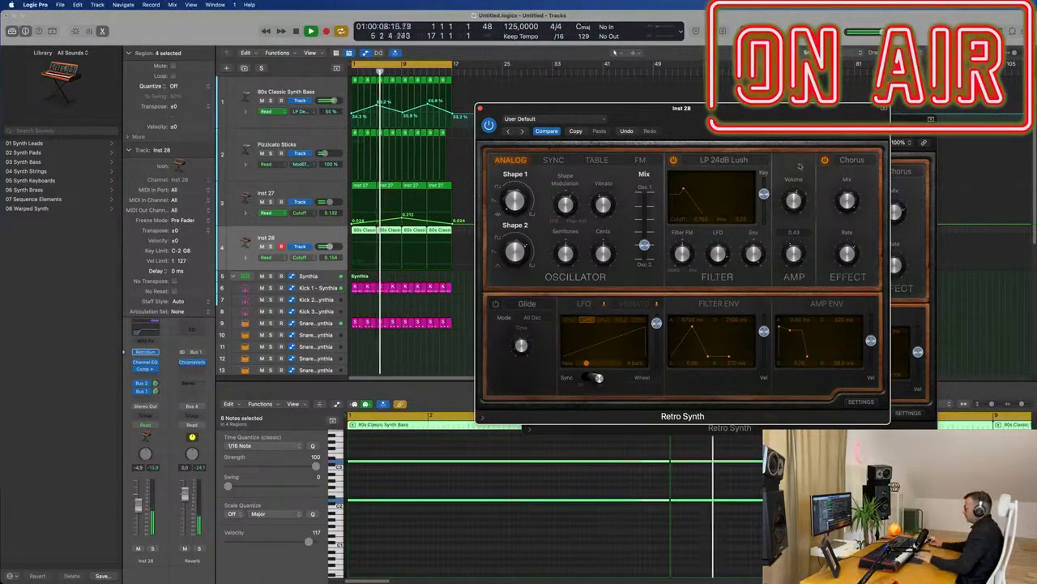
Change Inst 28's effect from Chorus to Flanger and adjust its mix and rate during playback
drag(729, 107, 712, 107)
drag(754, 119, 751, 129)
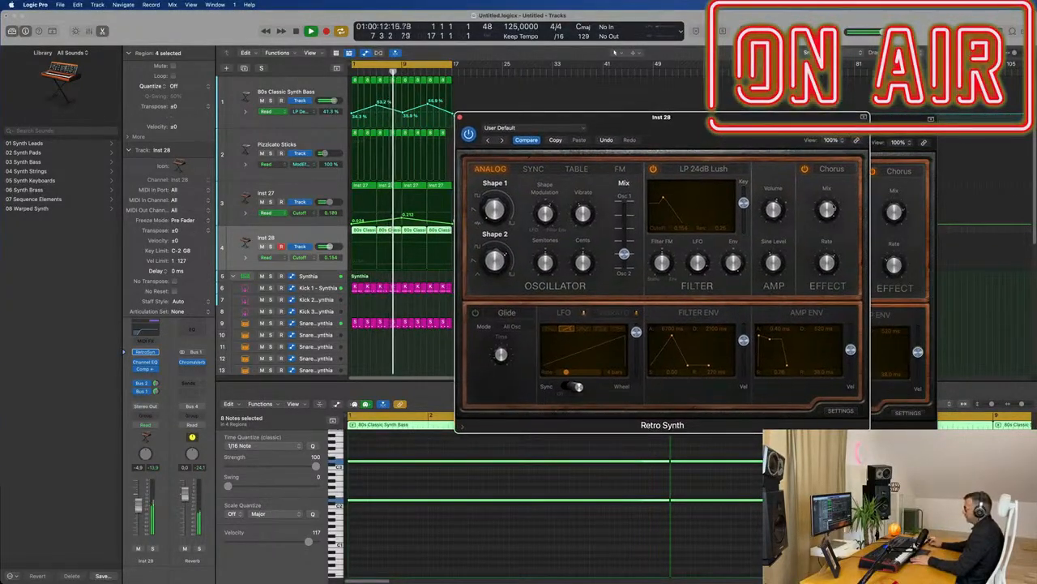
click(819, 168)
click(831, 181)
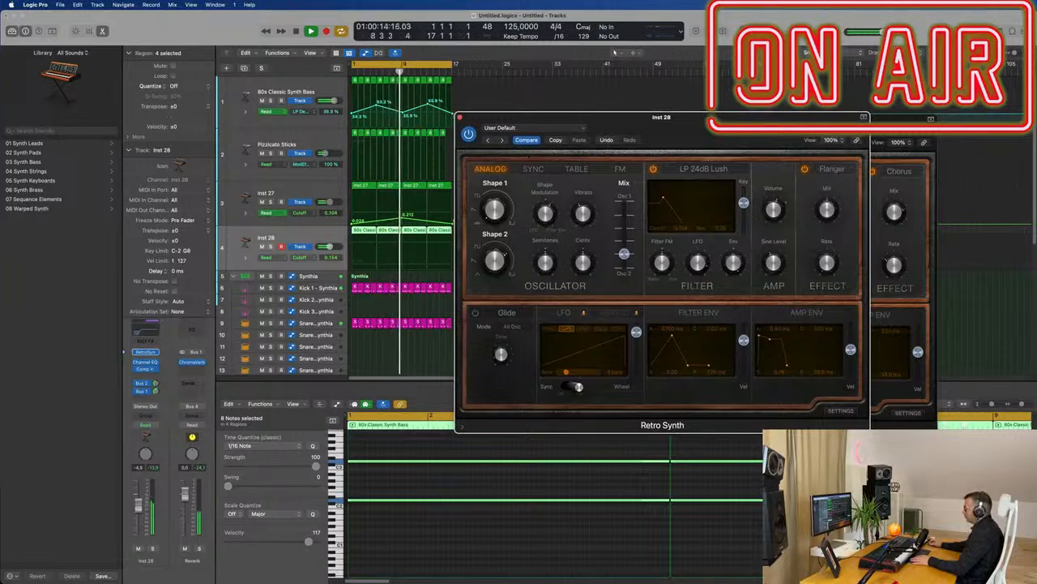
mouse_move(826, 267)
mouse_down()
mouse_move(834, 232)
mouse_move(829, 260)
mouse_up()
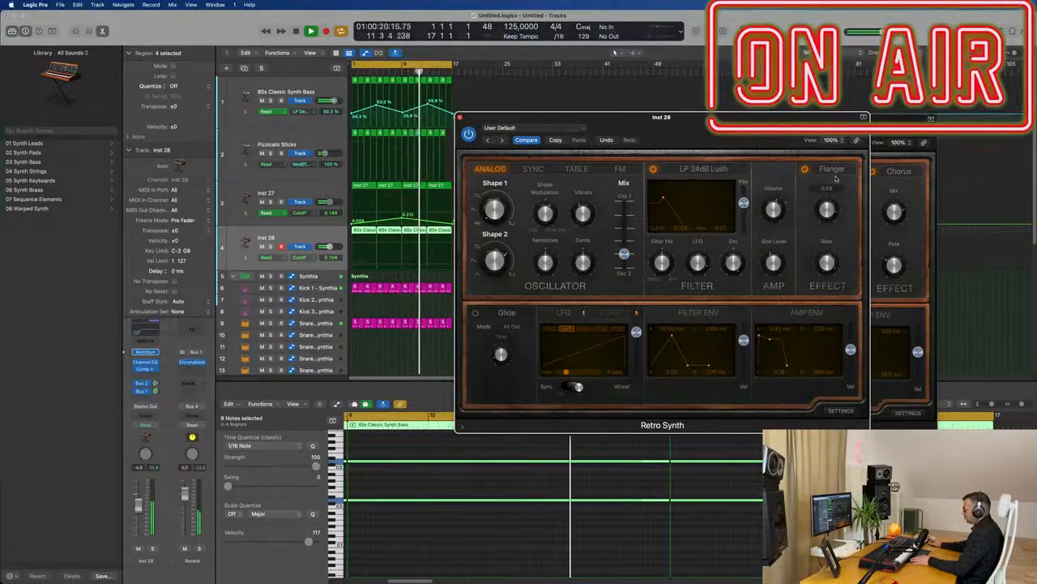
drag(828, 294, 827, 312)
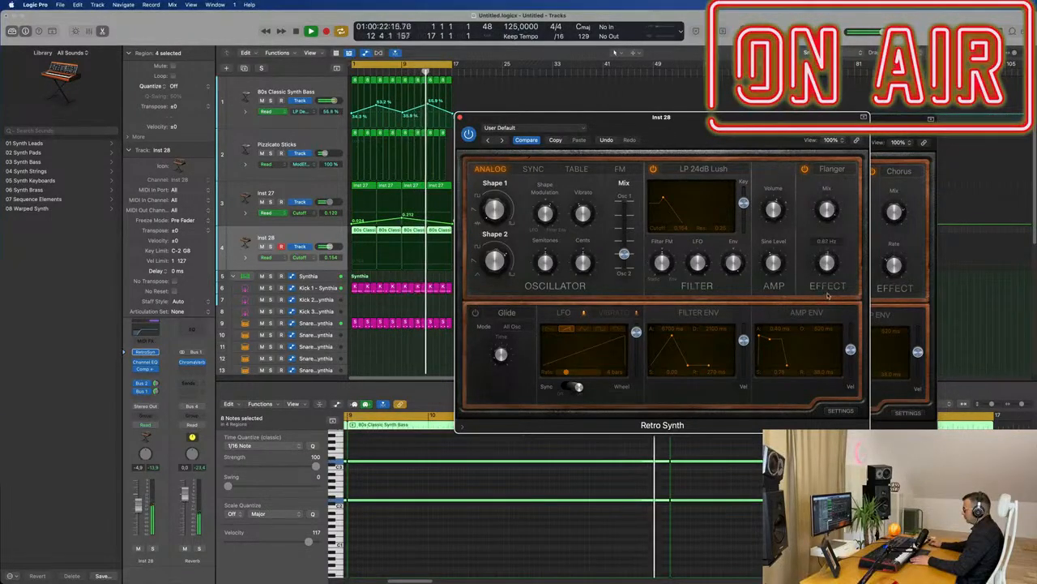
drag(829, 267, 828, 265)
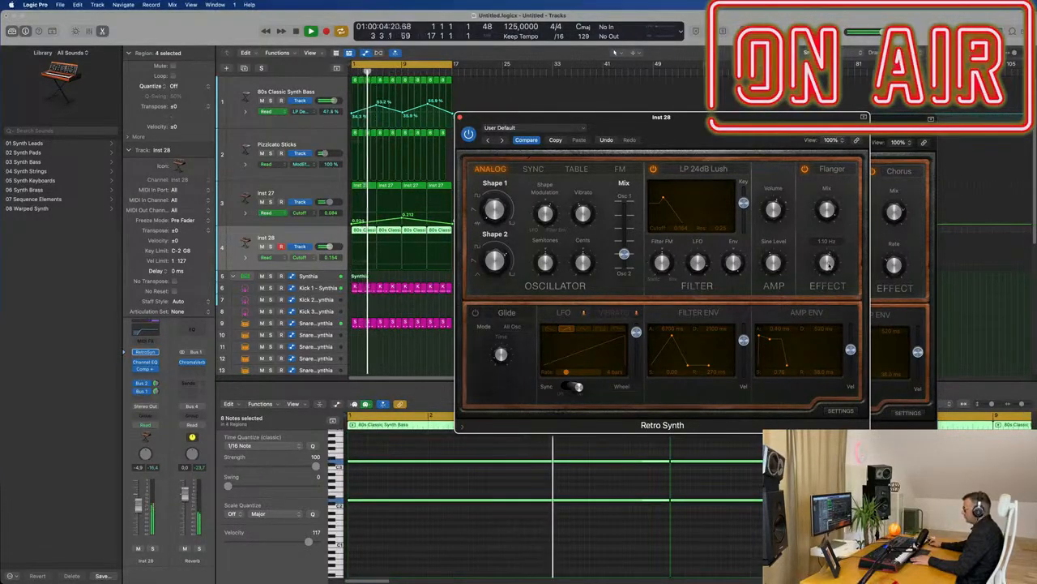
Switch Inst 28's LFO to a square waveform at a 1/16 rate and raise the LFO intensity to nearly full
mouse_move(734, 263)
mouse_down()
mouse_move(736, 286)
mouse_move(748, 254)
mouse_up()
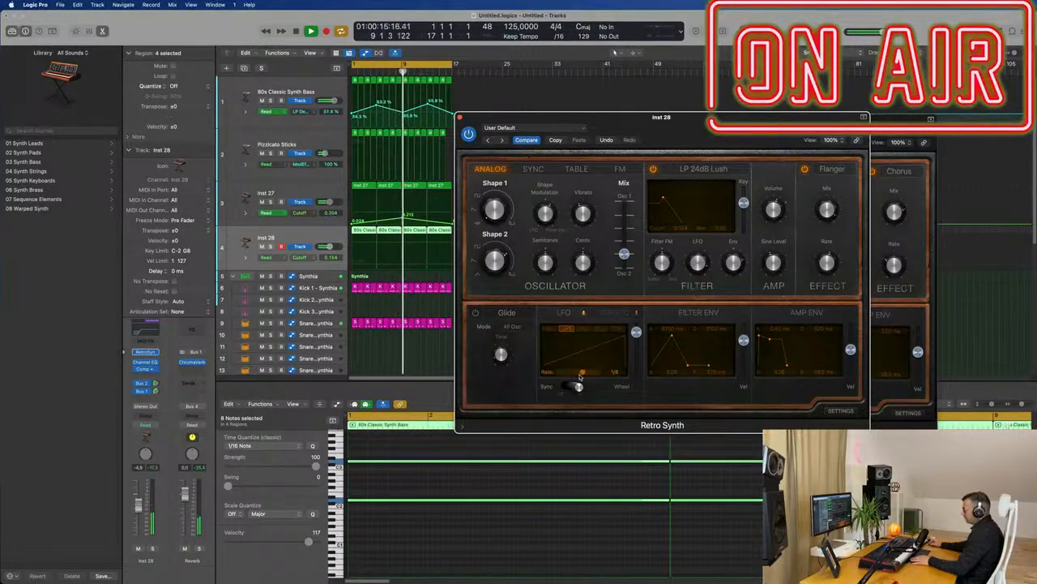
key(Return)
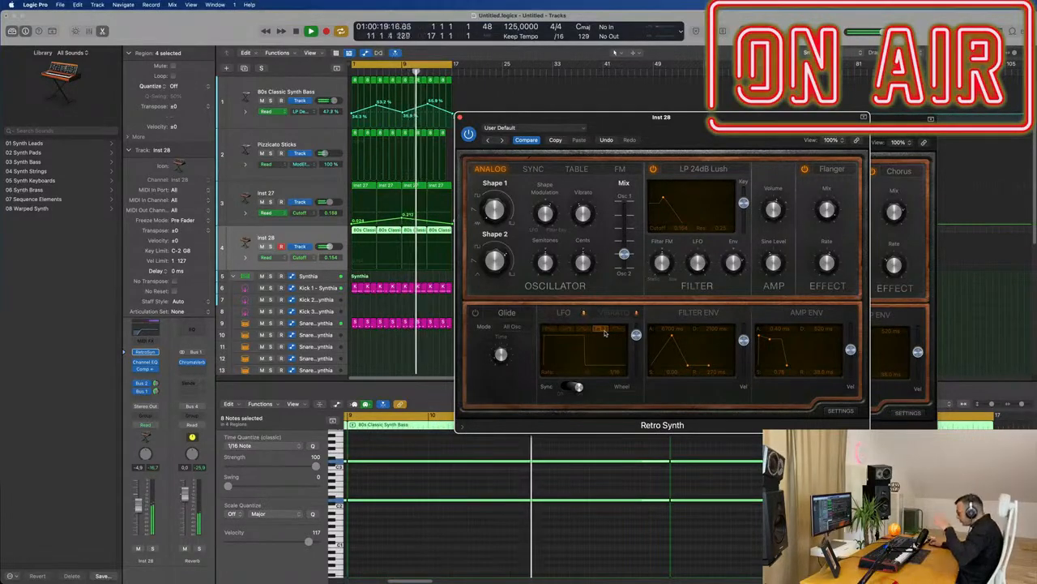
drag(636, 335, 637, 326)
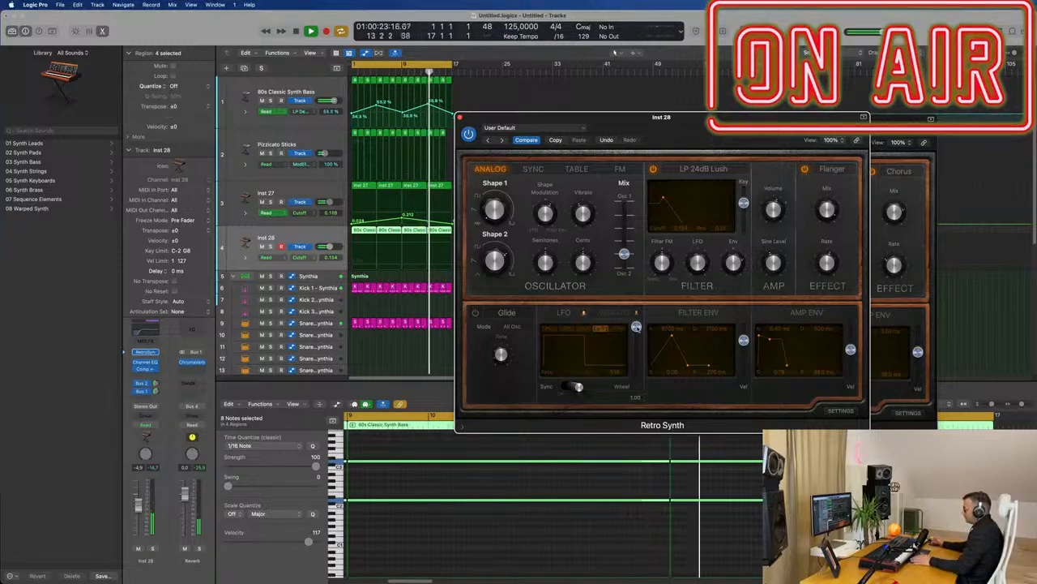
mouse_move(636, 327)
mouse_down()
mouse_move(634, 389)
mouse_move(636, 328)
mouse_up()
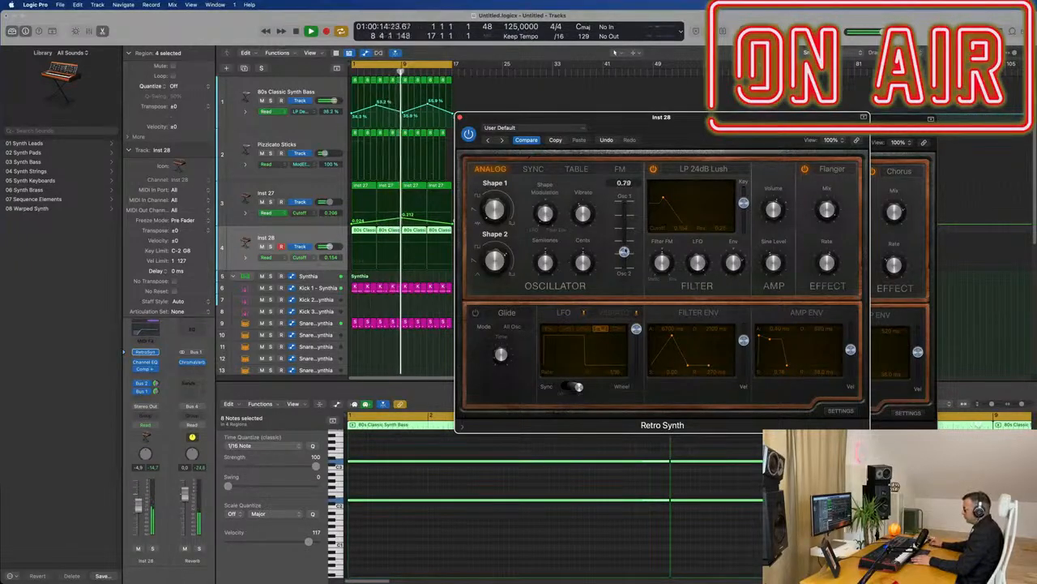
Shift Inst 28's oscillator mix back towards Osc 1, raise its channel volume to -4.1 dB and fine-tune the Flanger rate
drag(624, 248, 624, 235)
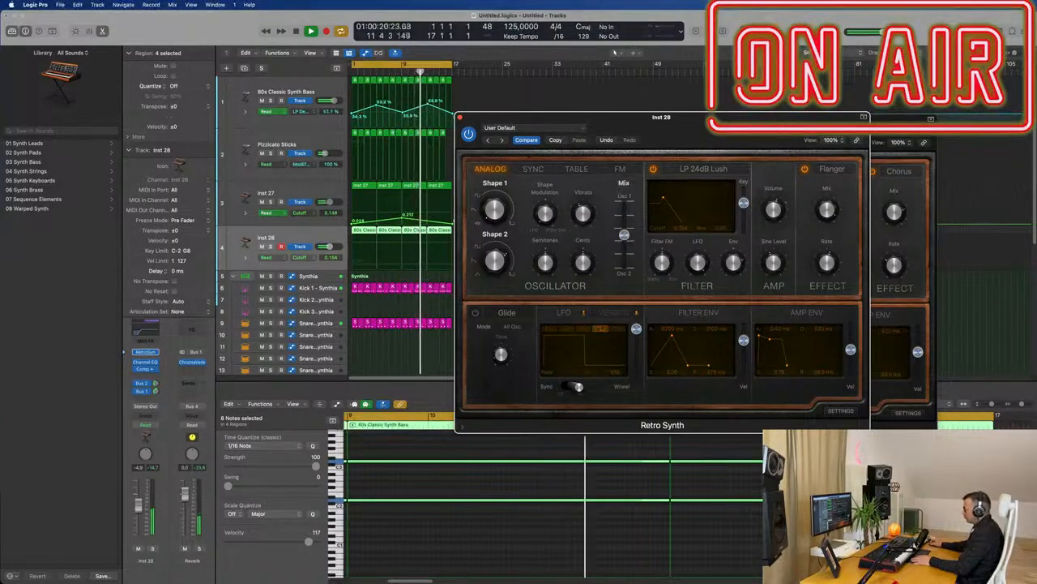
drag(528, 156, 525, 150)
drag(139, 505, 138, 503)
drag(823, 260, 823, 251)
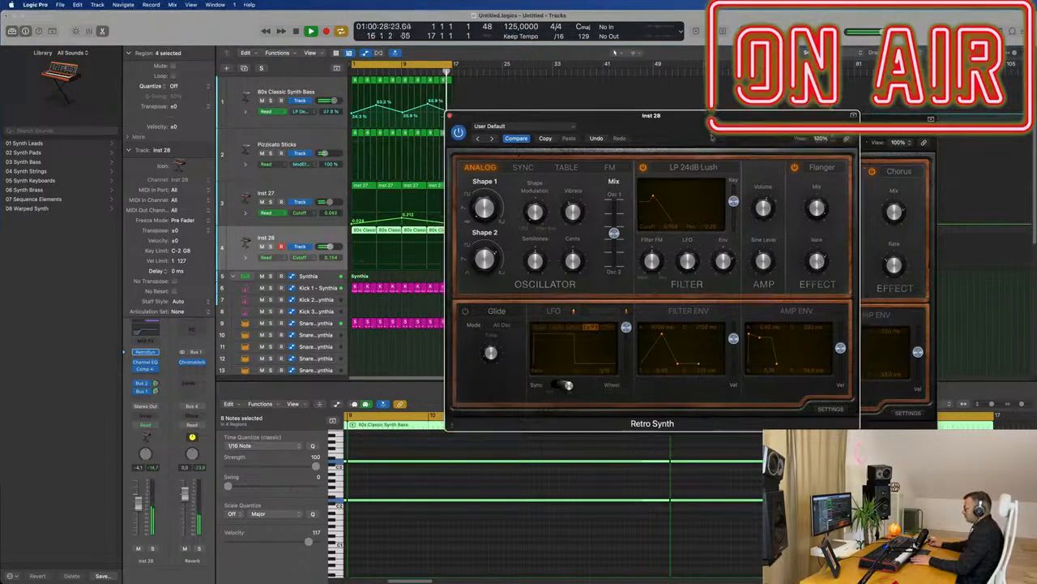
Close the Inst 28 and Inst 27 Retro Synth windows and select the final Pizzicato Sticks region
drag(661, 114, 582, 191)
click(378, 189)
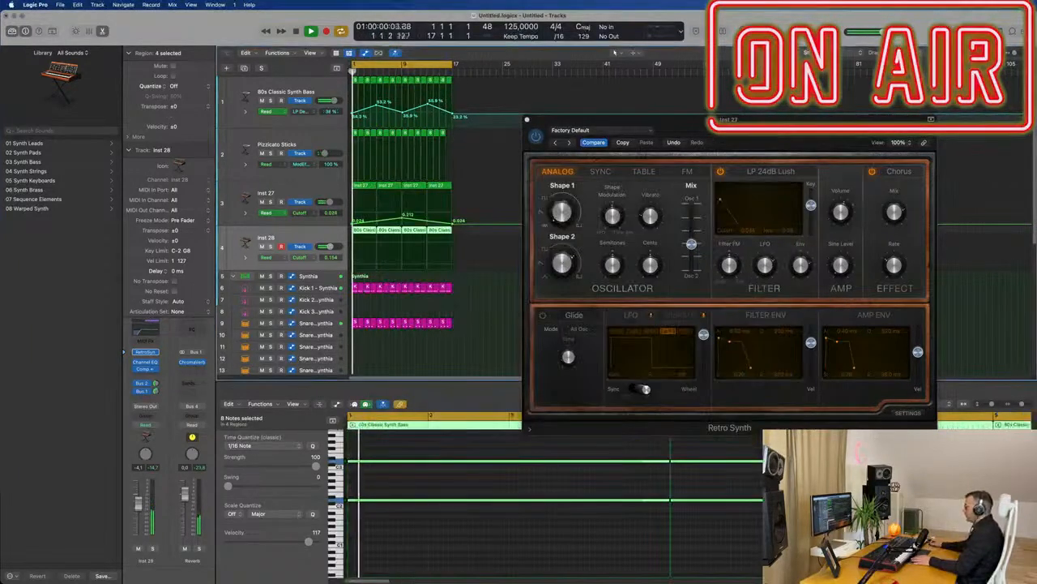
drag(517, 137, 416, 159)
click(423, 142)
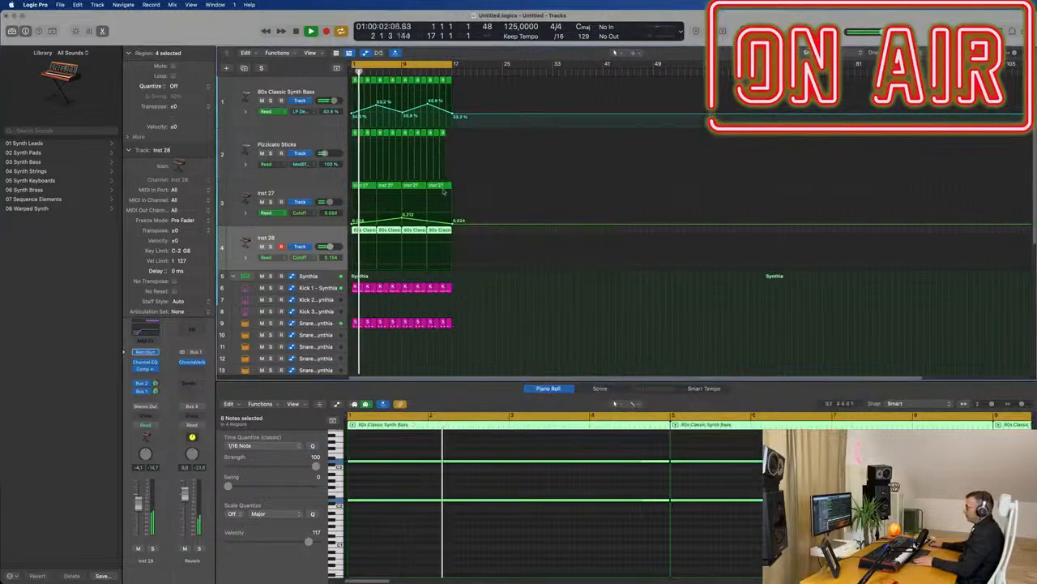
drag(459, 129, 441, 137)
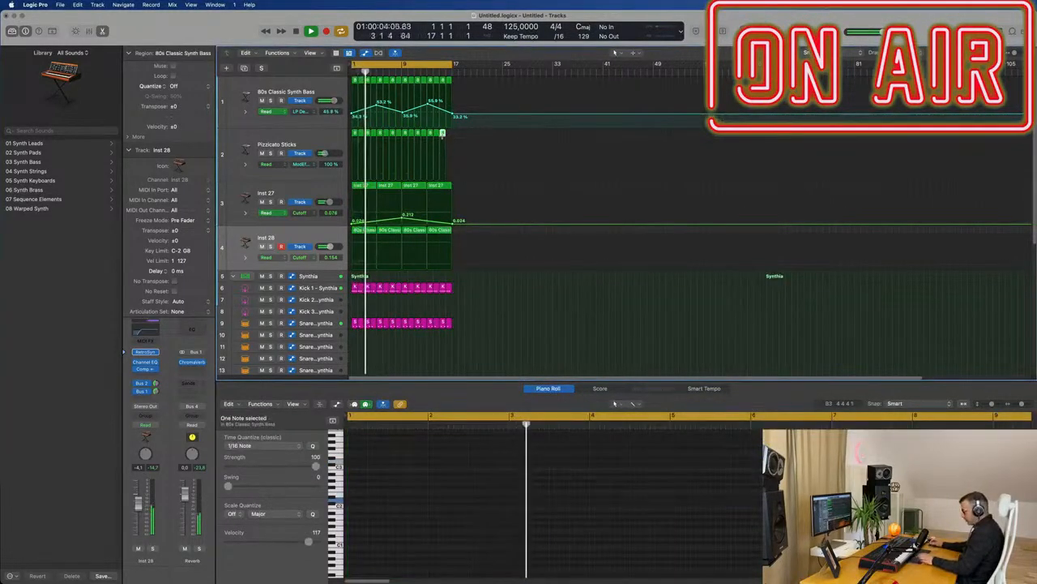
Copy the first Hi-Hat 1 region of the Synthia kit onto the Tom Low track at bar 1
scroll(459, 252, down, 3)
scroll(460, 251, down, 2)
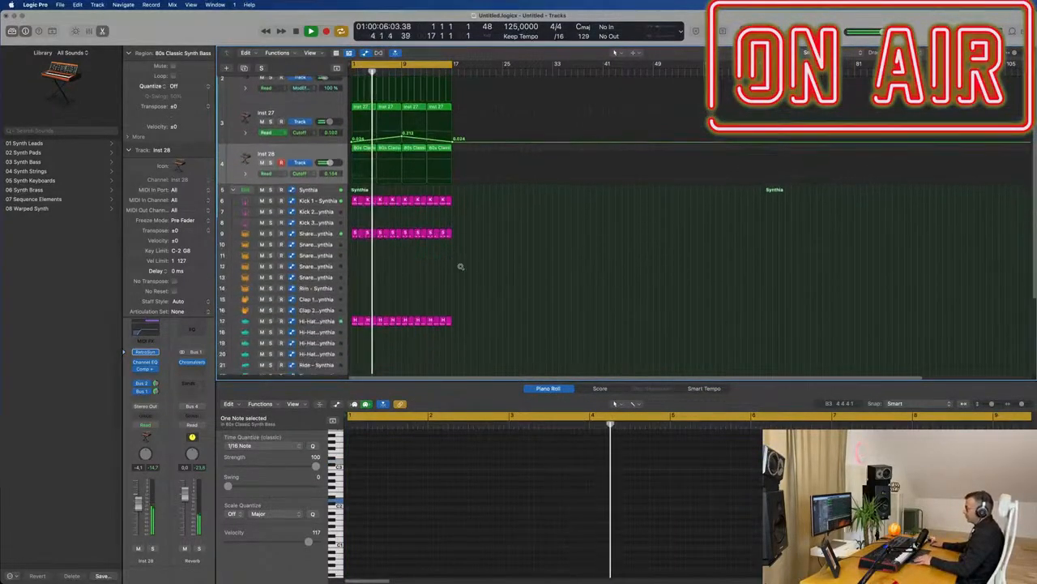
scroll(407, 274, down, 2)
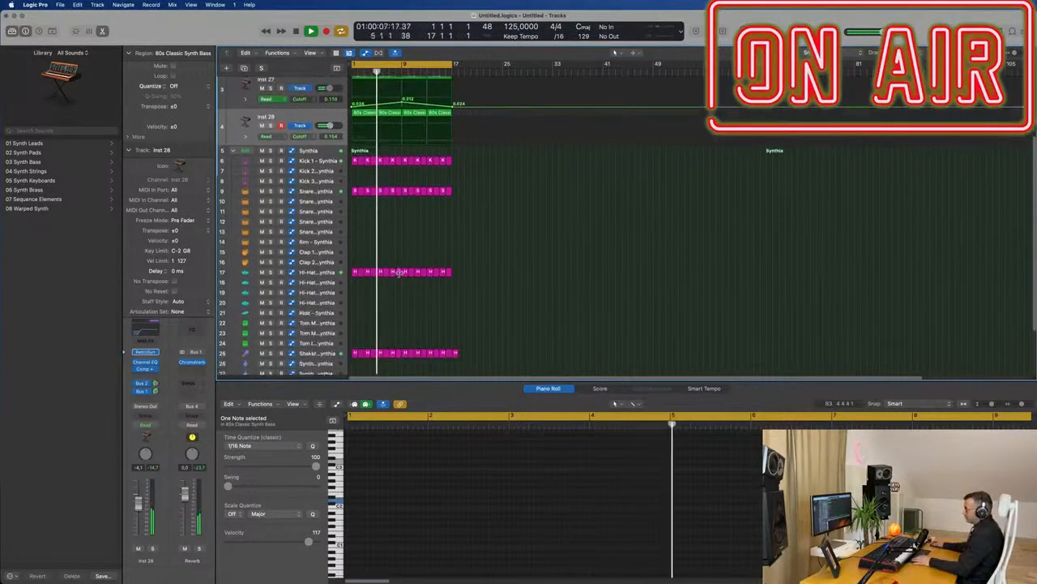
click(354, 272)
drag(354, 272, 354, 344)
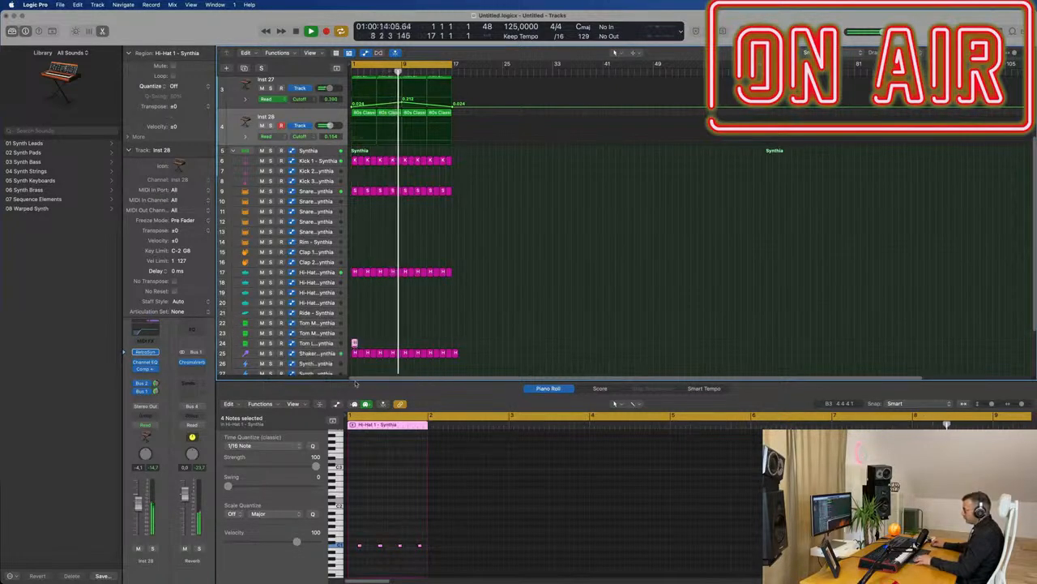
Remove the second note from the copied Tom Low region and repeat the region along the whole loop
key(space)
scroll(375, 526, up, 3)
key(Return)
drag(420, 512, 415, 564)
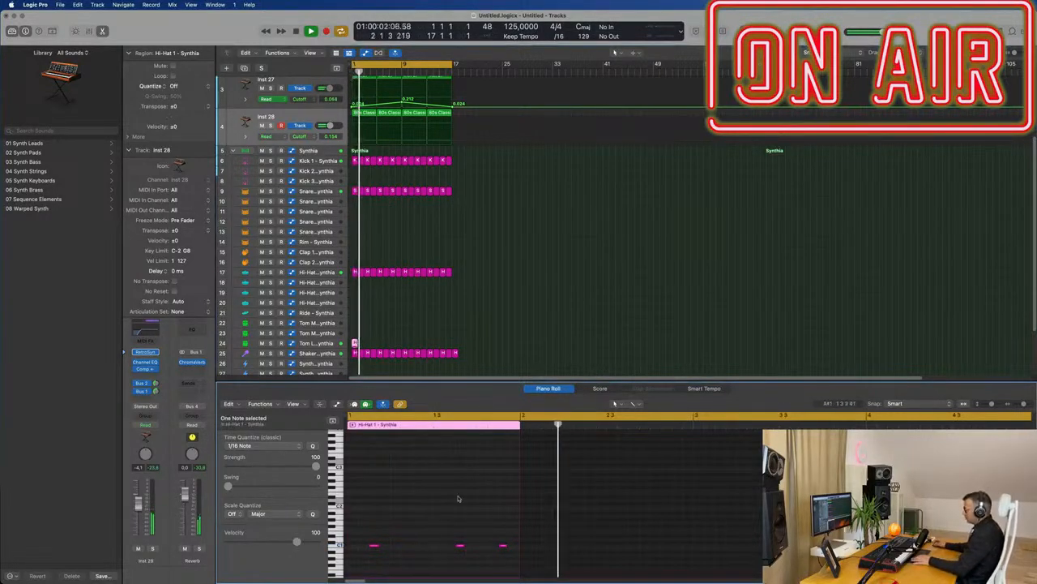
click(340, 345)
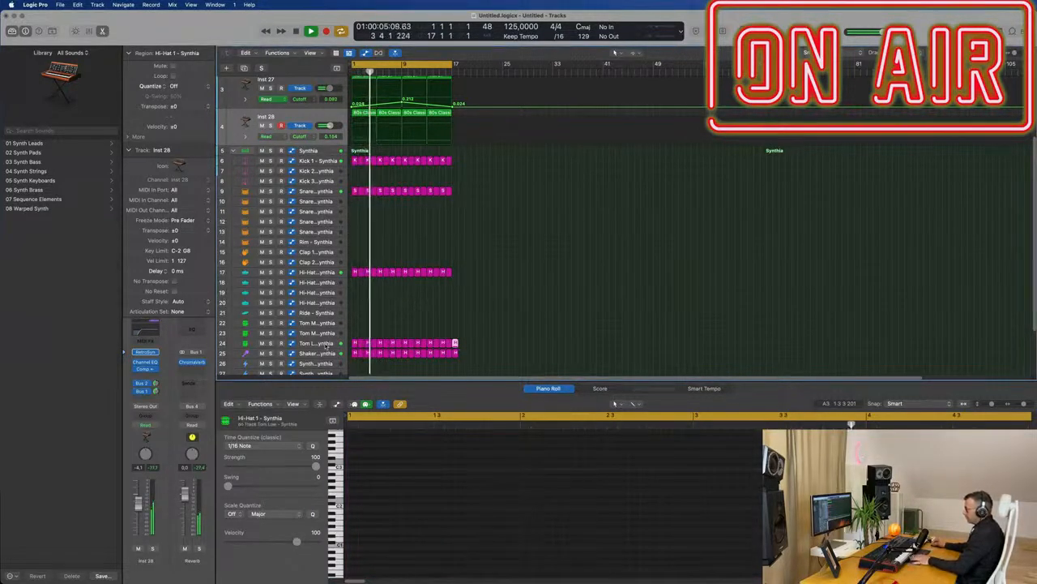
Open Tom Low's Drum Synth, solo the track and try different decay amounts, settling at about 48%
click(325, 345)
click(145, 346)
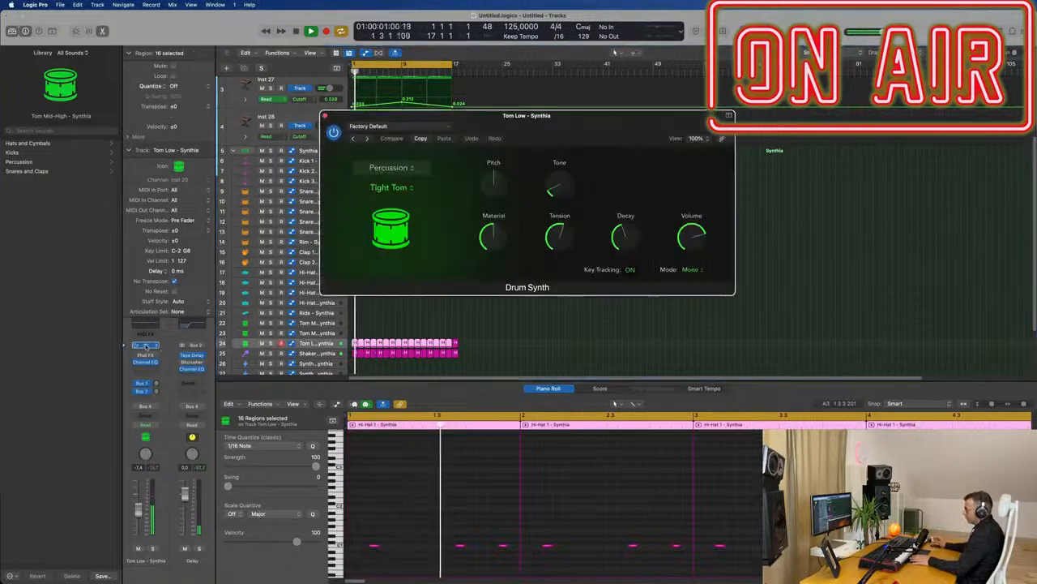
drag(601, 121, 550, 149)
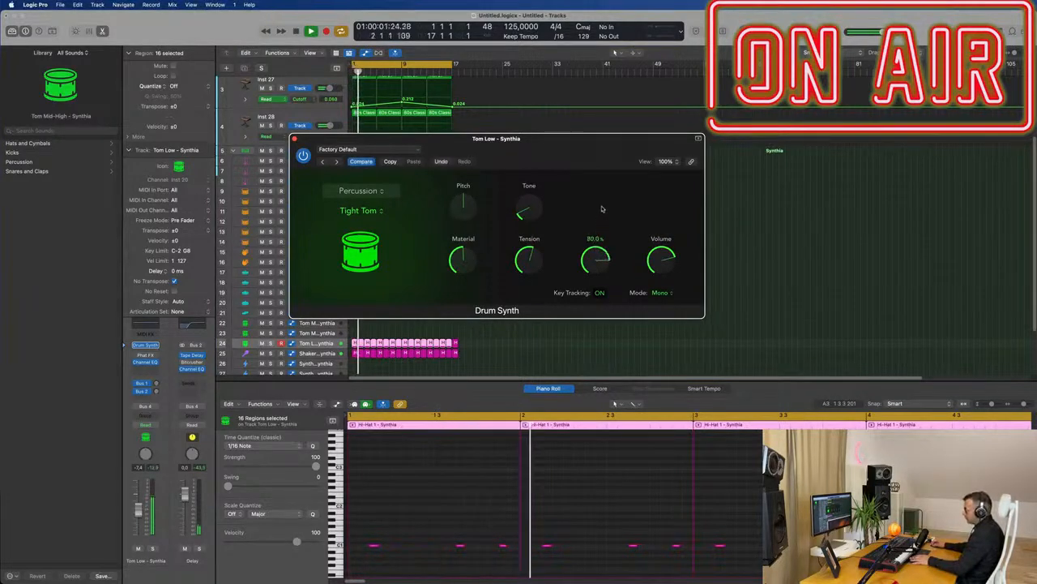
click(154, 549)
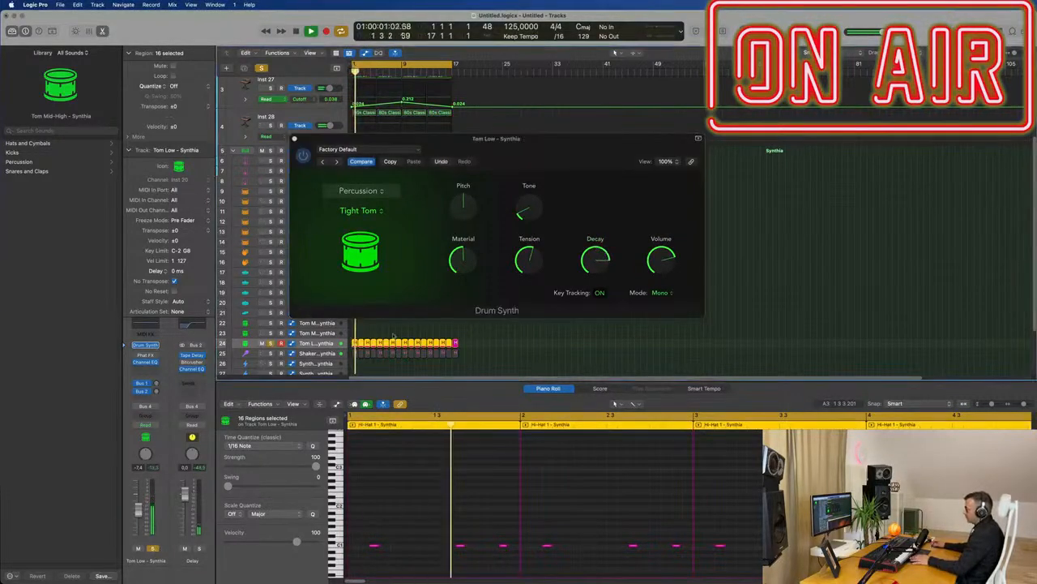
drag(614, 260, 600, 236)
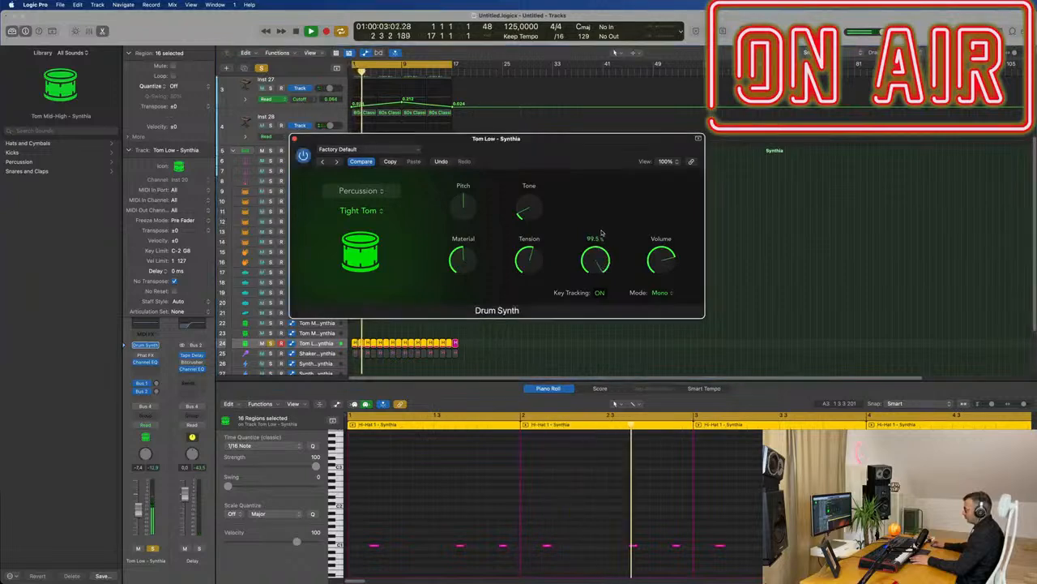
drag(591, 316, 598, 342)
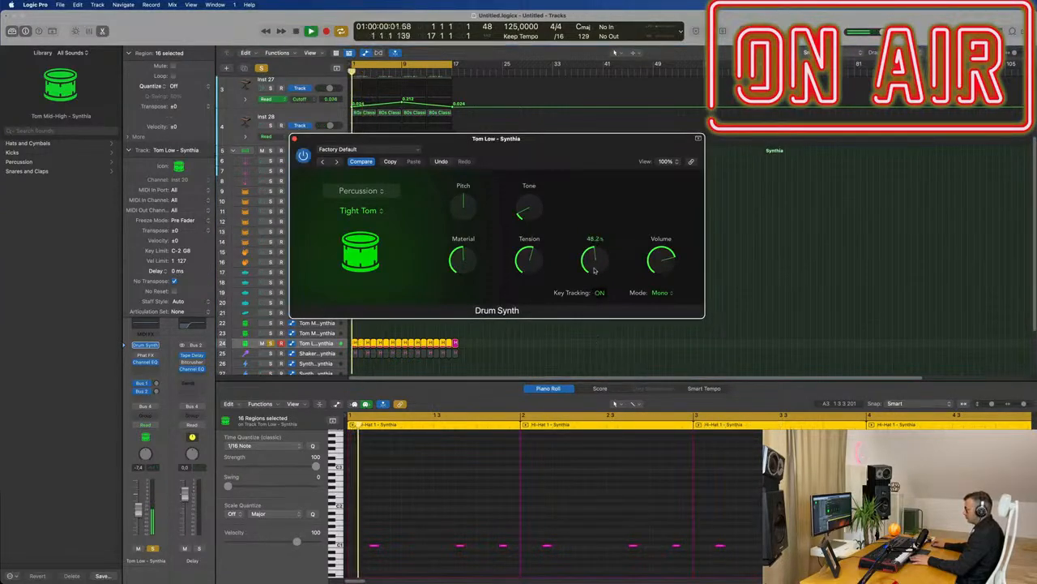
Transpose all Tom Low notes up an octave, then unsolo the track and lower its volume to -11.6 dB
click(455, 505)
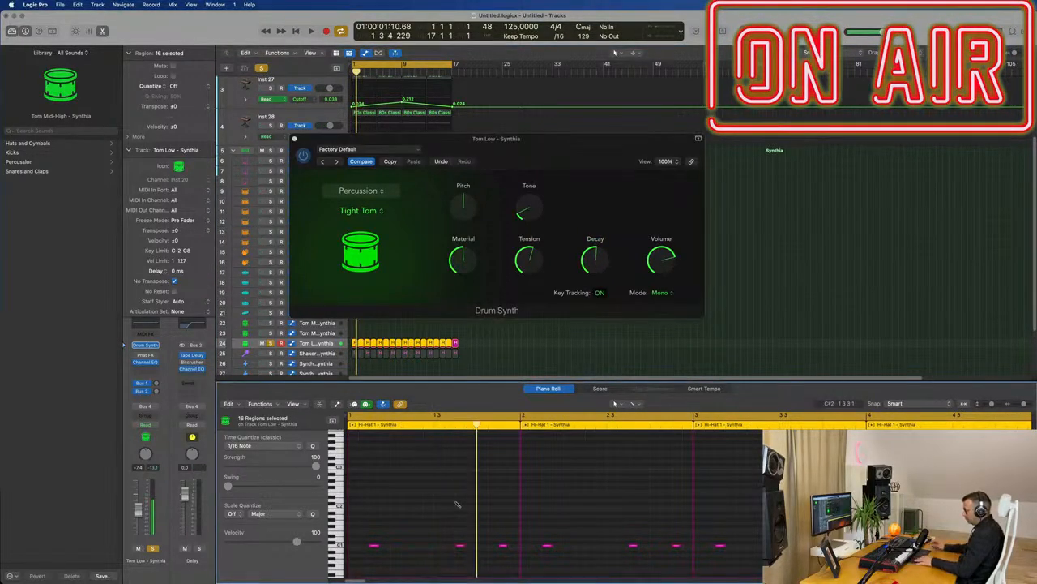
key(space)
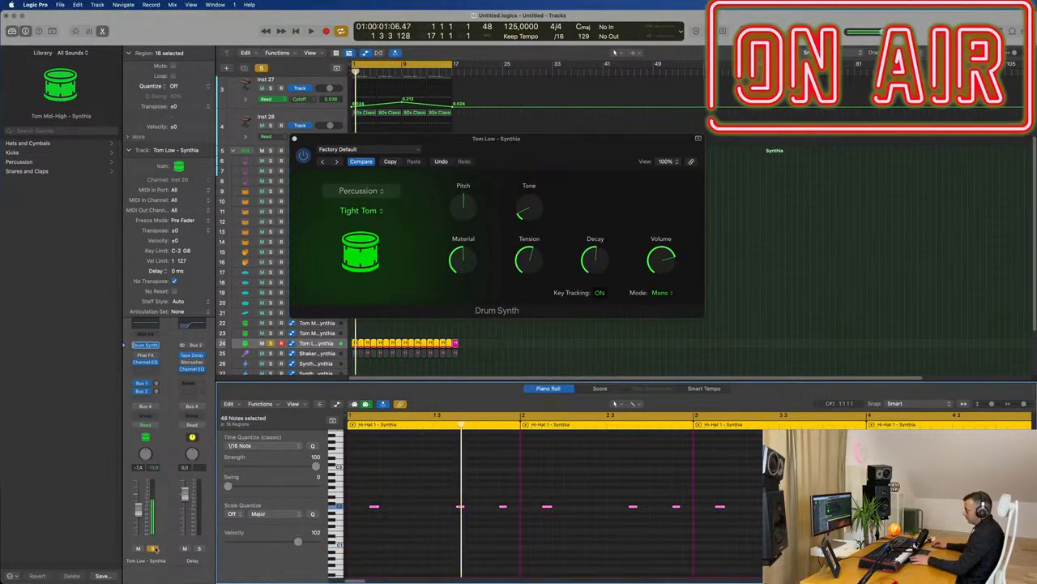
key(space)
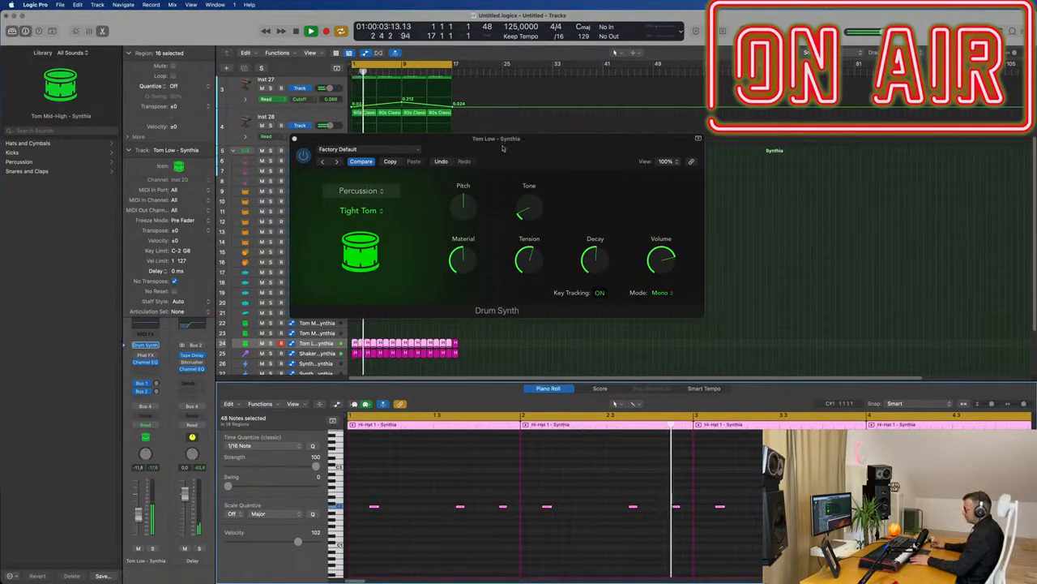
Raise Tom Low's Drum Synth tone and set its pitch to 7, soloing the track while adjusting
drag(540, 151, 602, 158)
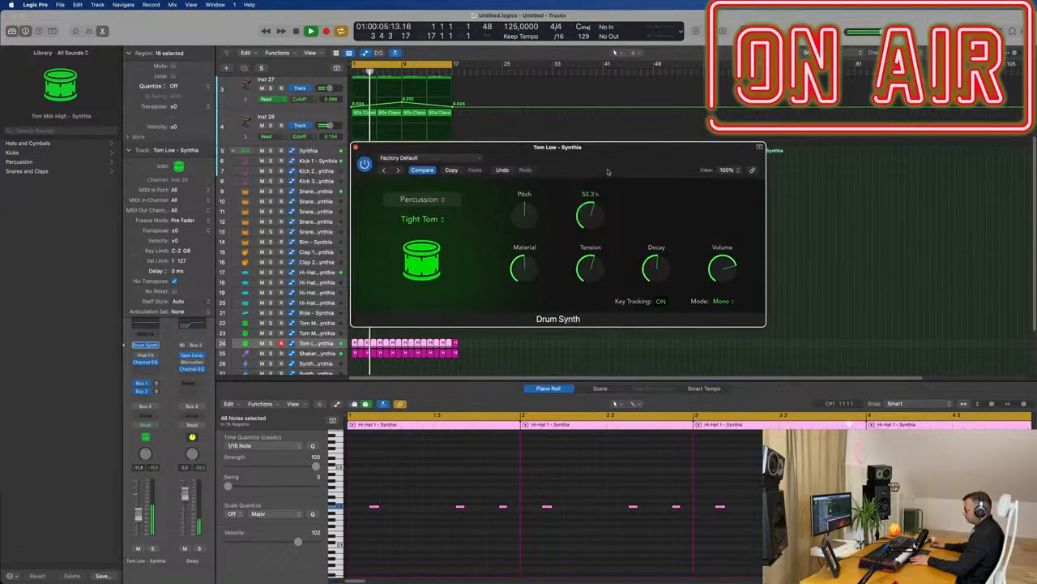
click(152, 550)
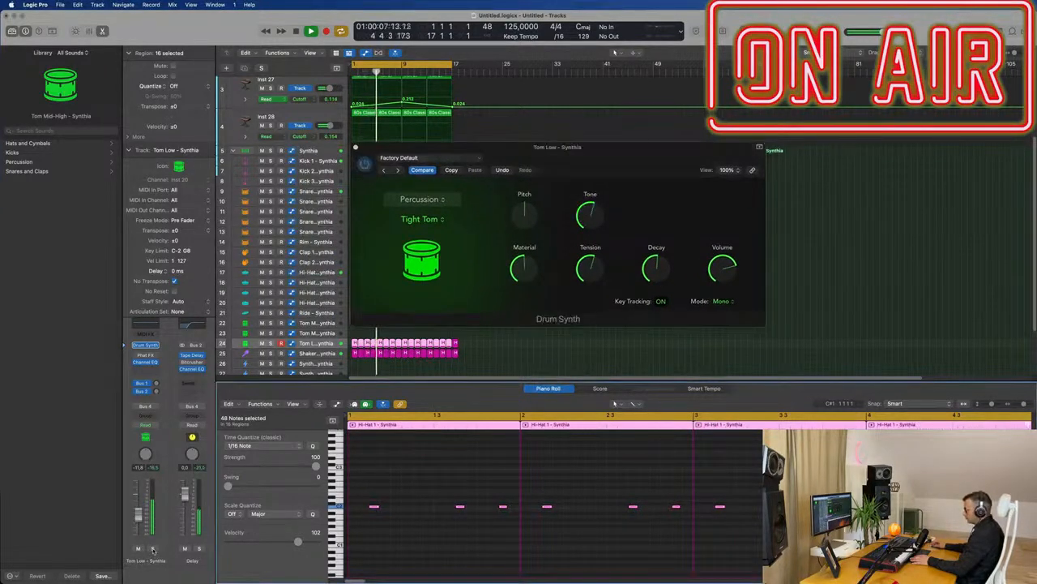
drag(590, 217, 596, 204)
drag(527, 214, 540, 194)
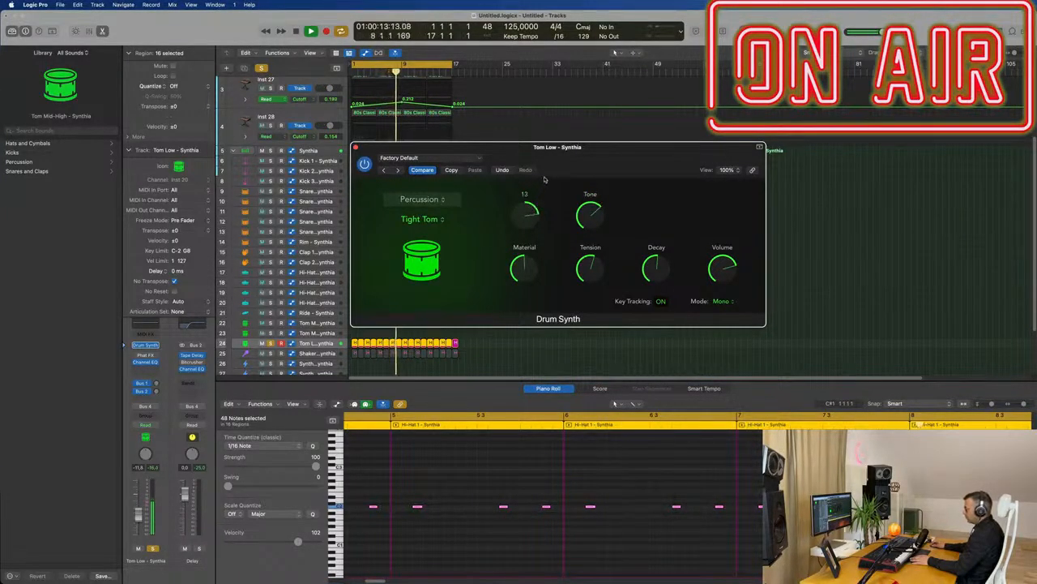
drag(543, 190, 543, 193)
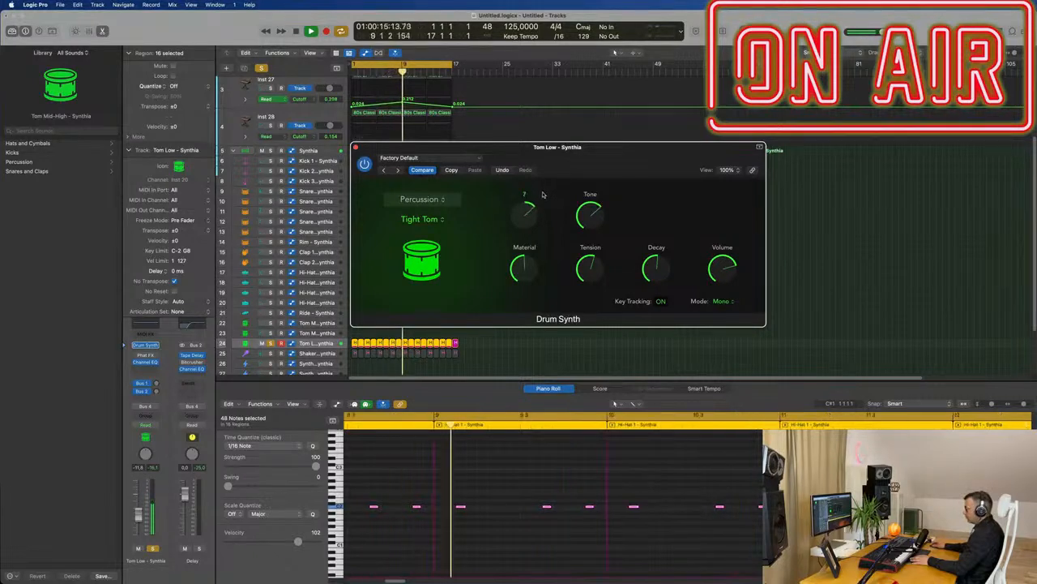
click(152, 548)
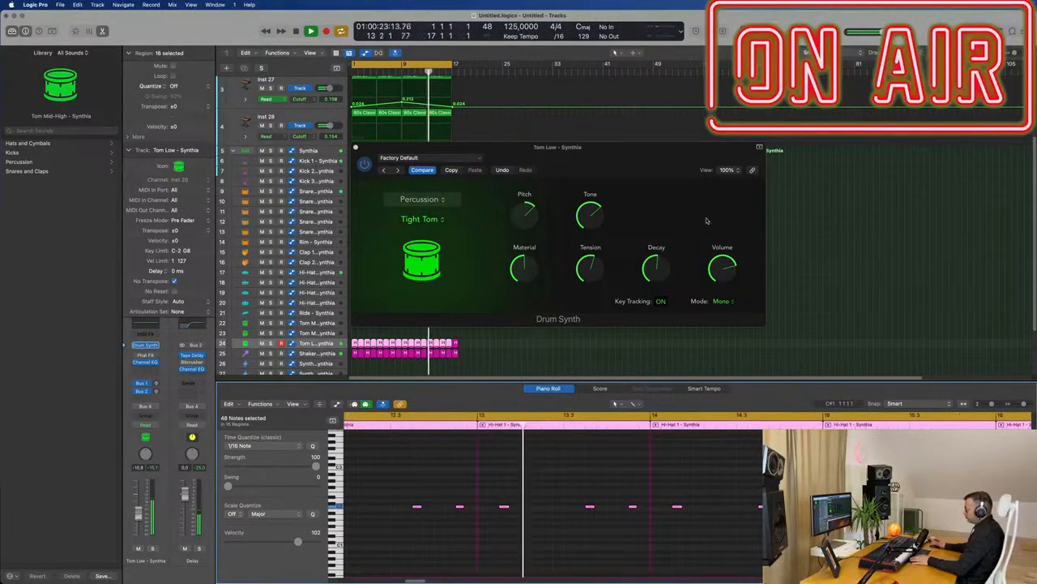
Raise Tom Low's Drum Synth tension slightly during playback and close the plug-in window
click(663, 253)
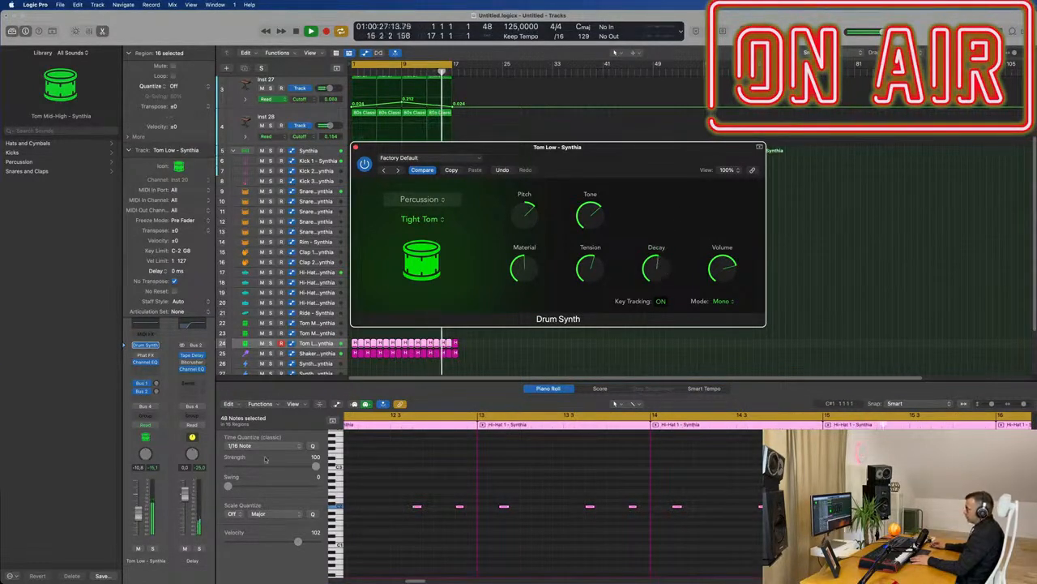
drag(583, 274, 591, 265)
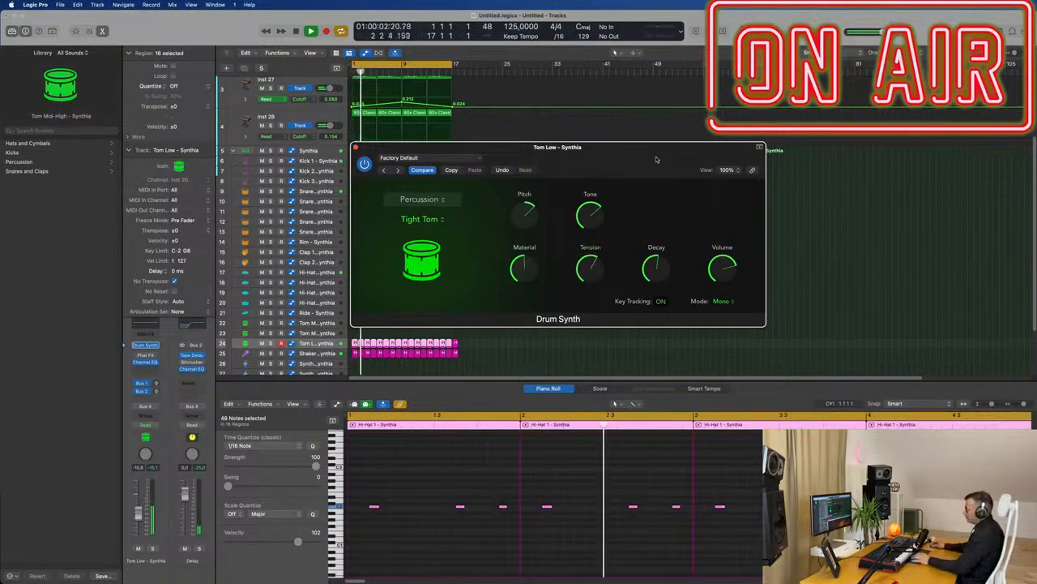
drag(656, 158, 659, 157)
key(super+w)
Copy the first Hi-Hat 1 region onto the Hi-Hat 2 track at bar 1
scroll(534, 291, down, 4)
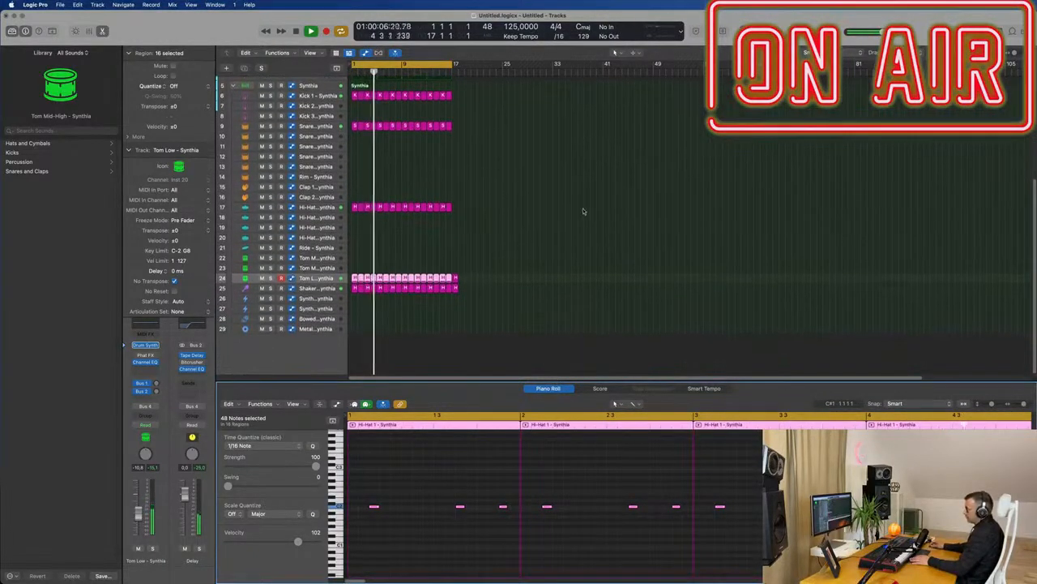
click(506, 215)
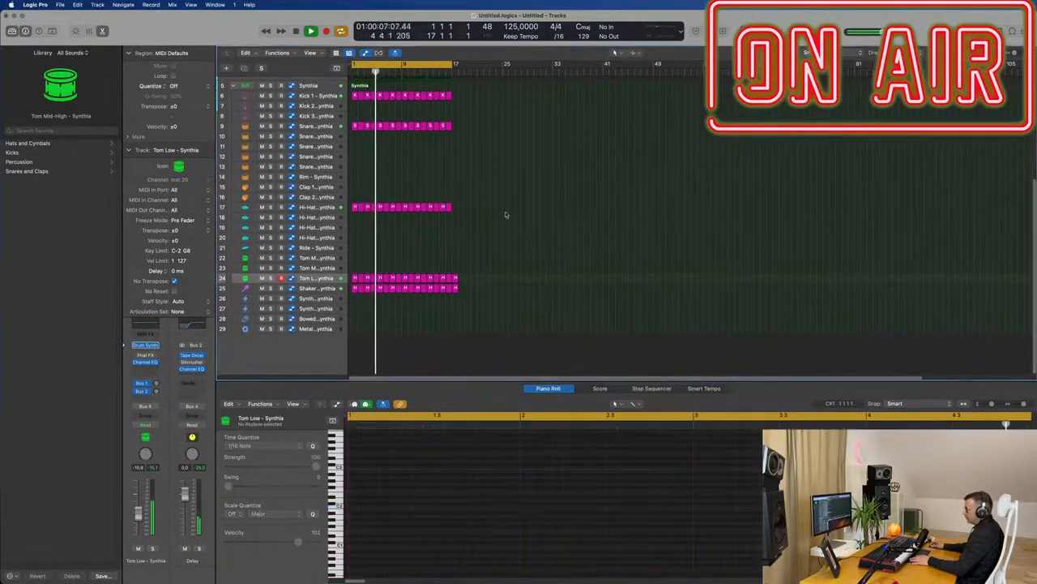
click(354, 208)
drag(354, 208, 354, 217)
Fill the Hi-Hat 2 region with copies of its notes and repeat the region up to bar 17
key(space)
drag(371, 529, 520, 571)
scroll(456, 537, up, 5)
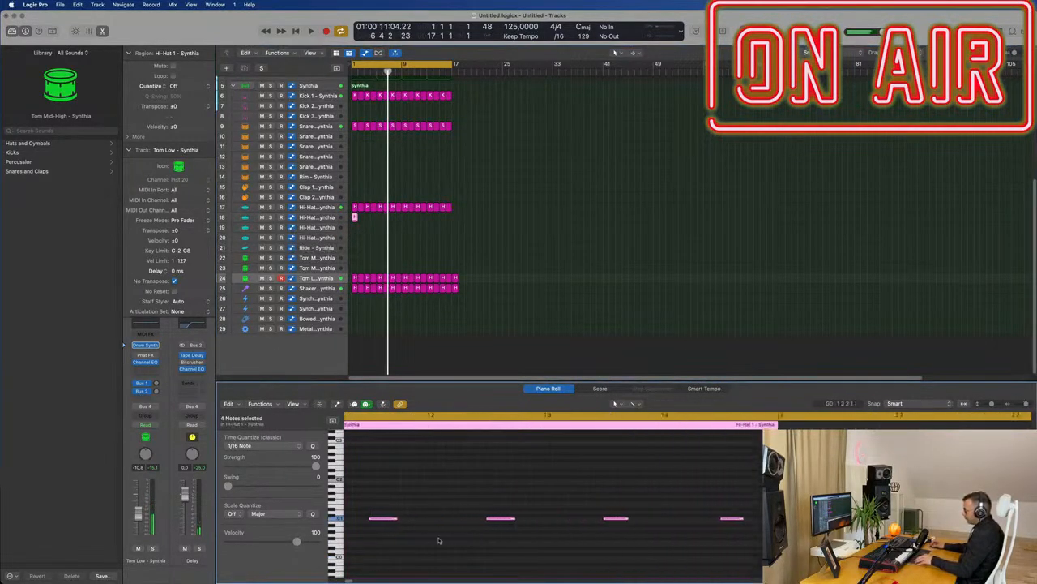
drag(403, 518, 477, 525)
click(357, 217)
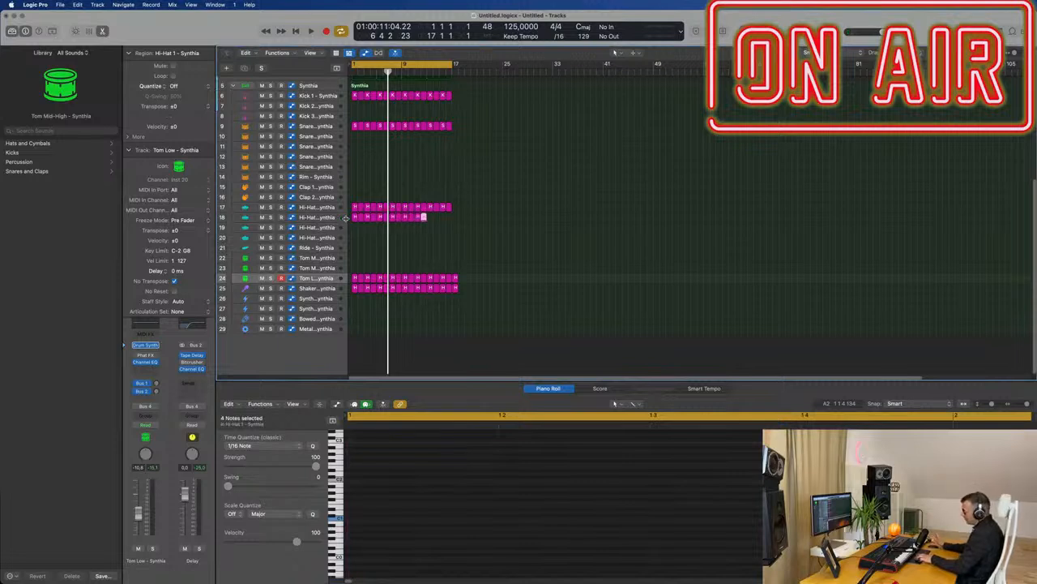
Select the Hi-Hat 2 track and lower its channel volume to about -31 dB during loop playback
click(330, 218)
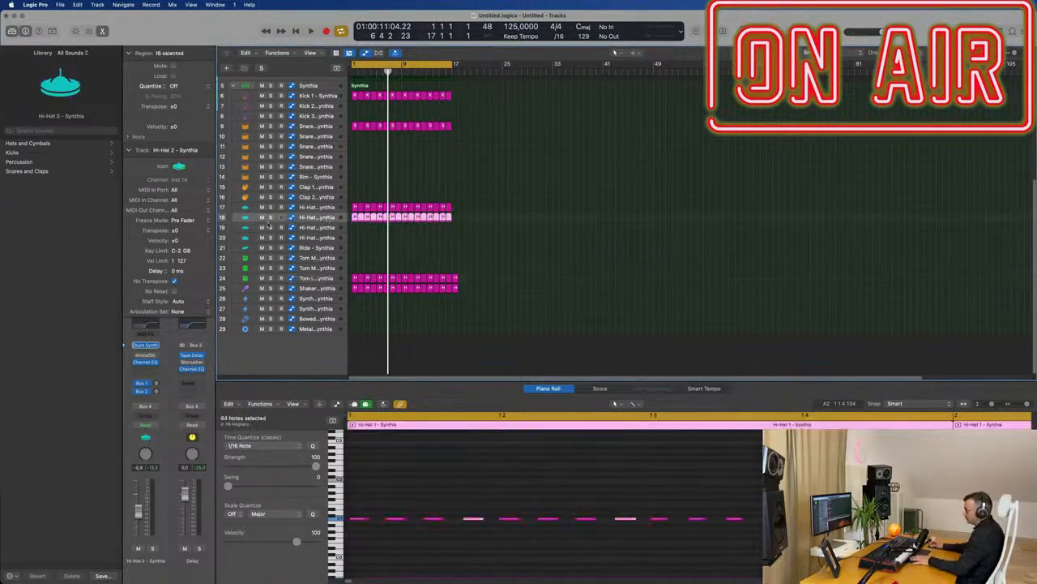
key(space)
key(space)
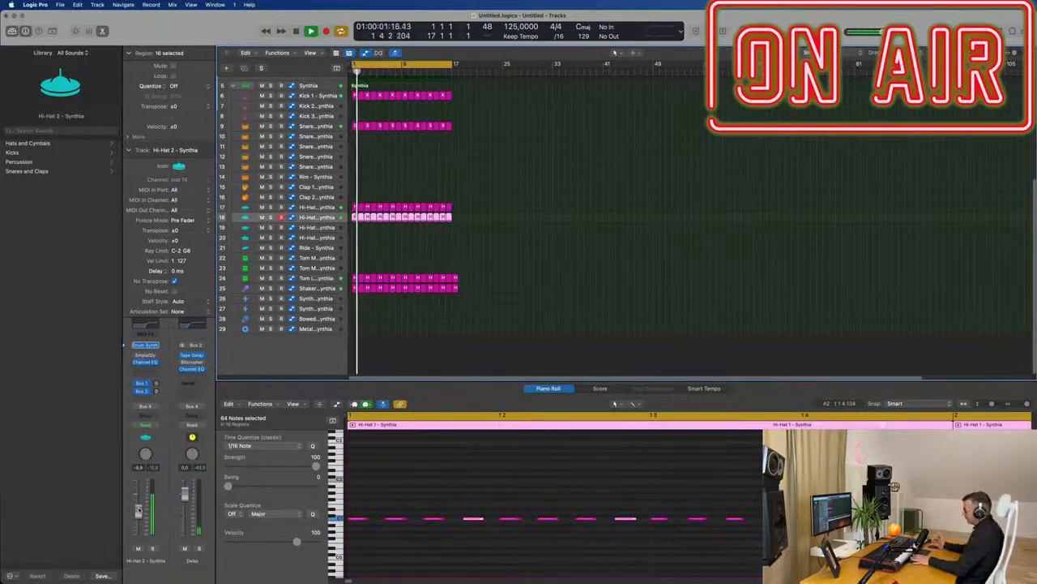
mouse_move(138, 509)
mouse_down()
mouse_move(148, 548)
mouse_move(138, 527)
mouse_up()
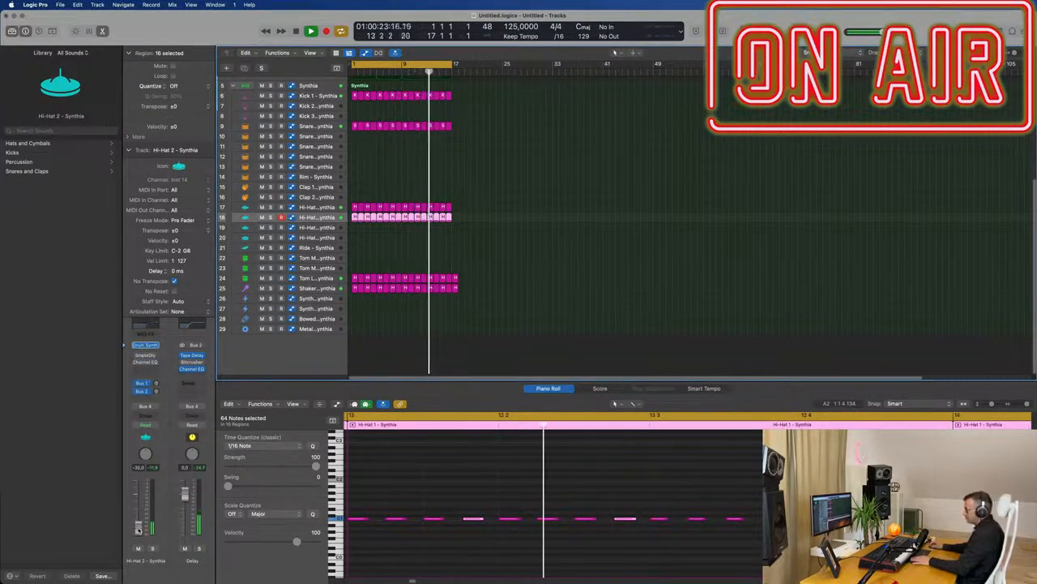
Duplicate the Inst 28 track with its settings as a new empty track and select the Inst 27 track
scroll(556, 280, up, 5)
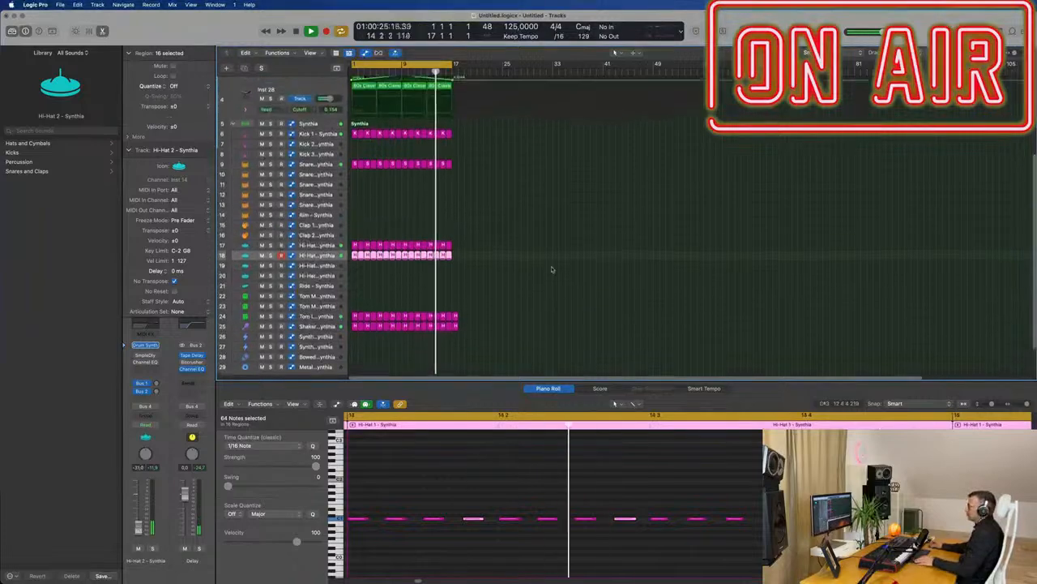
click(539, 271)
scroll(532, 268, up, 2)
scroll(531, 268, down, 1)
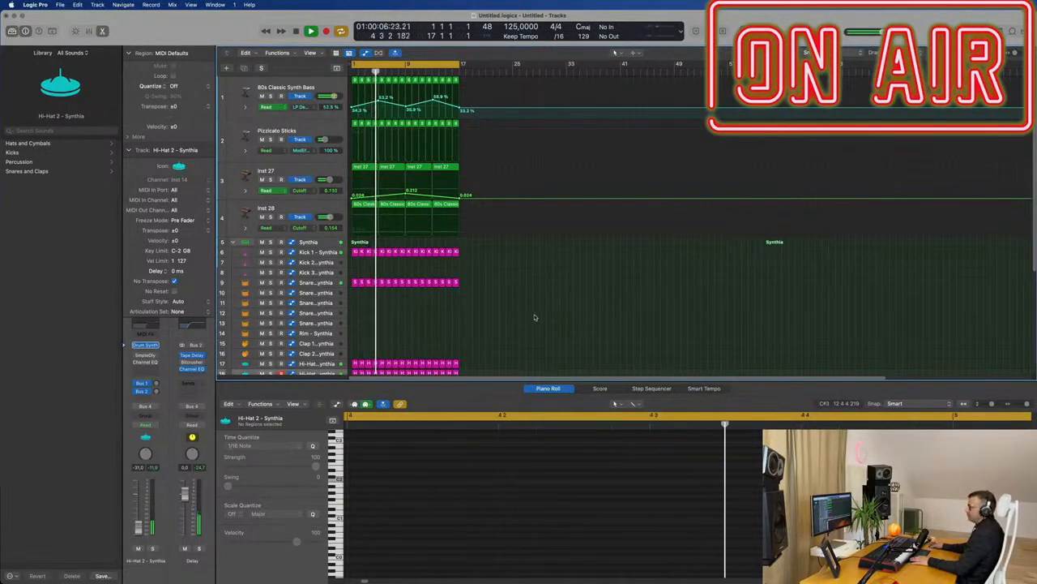
click(244, 212)
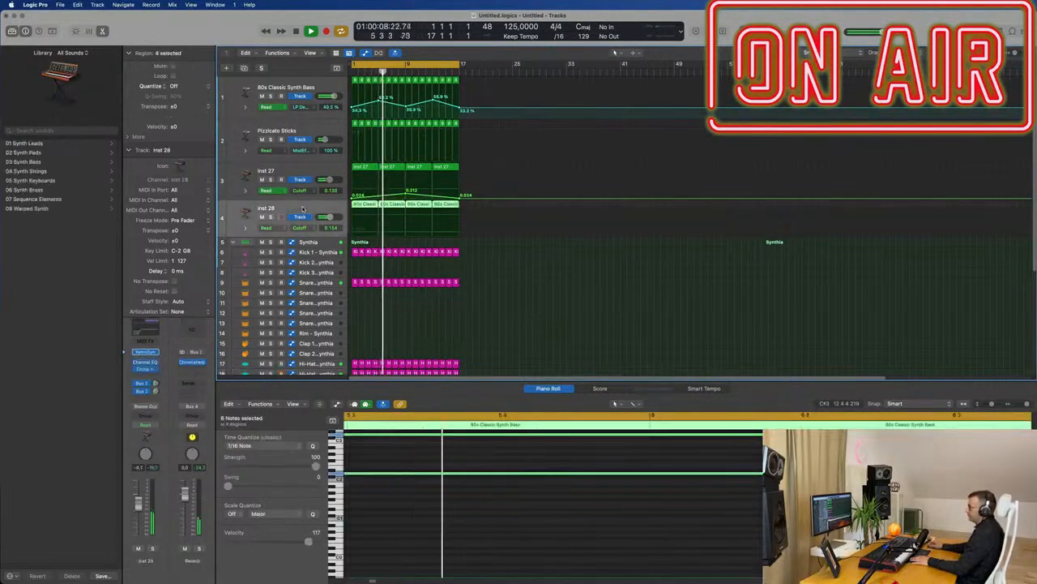
click(244, 68)
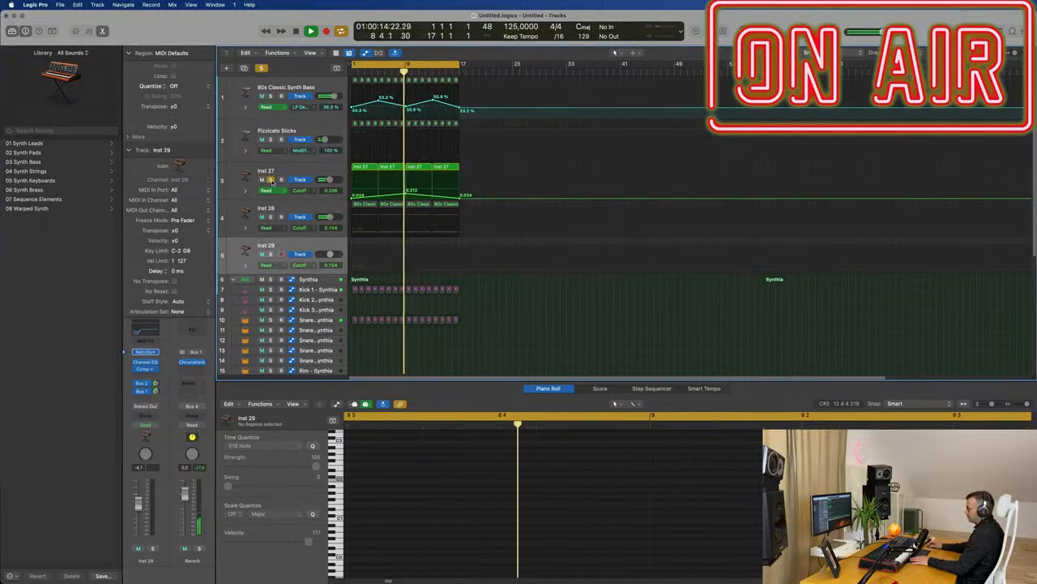
click(331, 168)
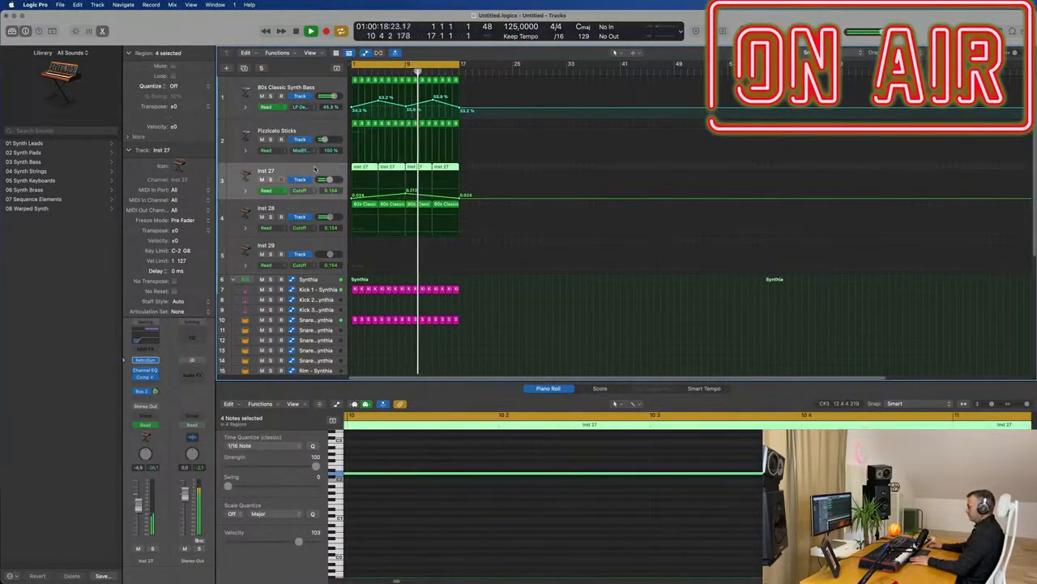
Replace the Retro Synth instrument on the Inst 29 track with Alchemy
click(288, 251)
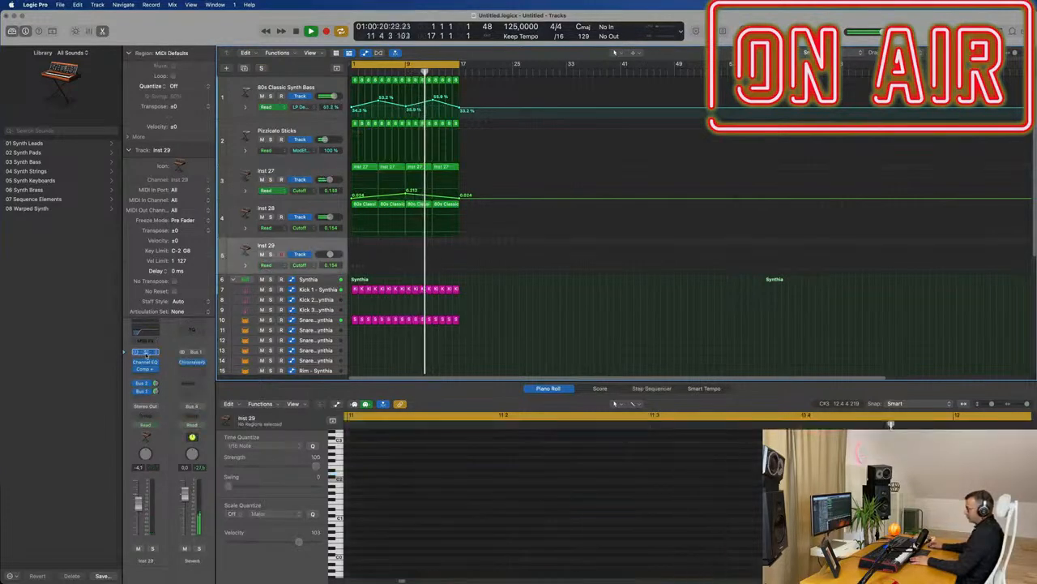
click(146, 352)
drag(608, 119, 639, 118)
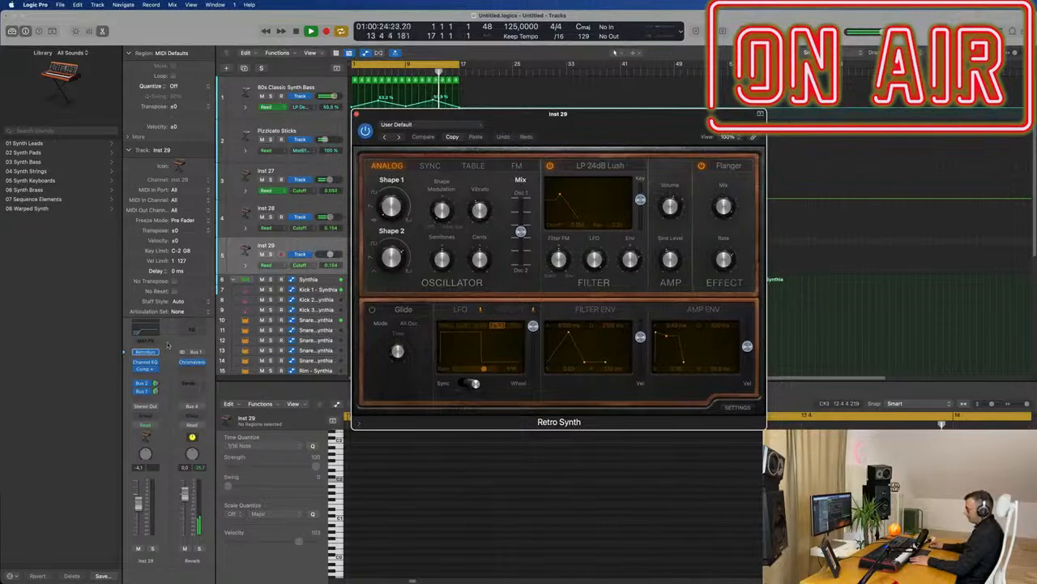
click(450, 124)
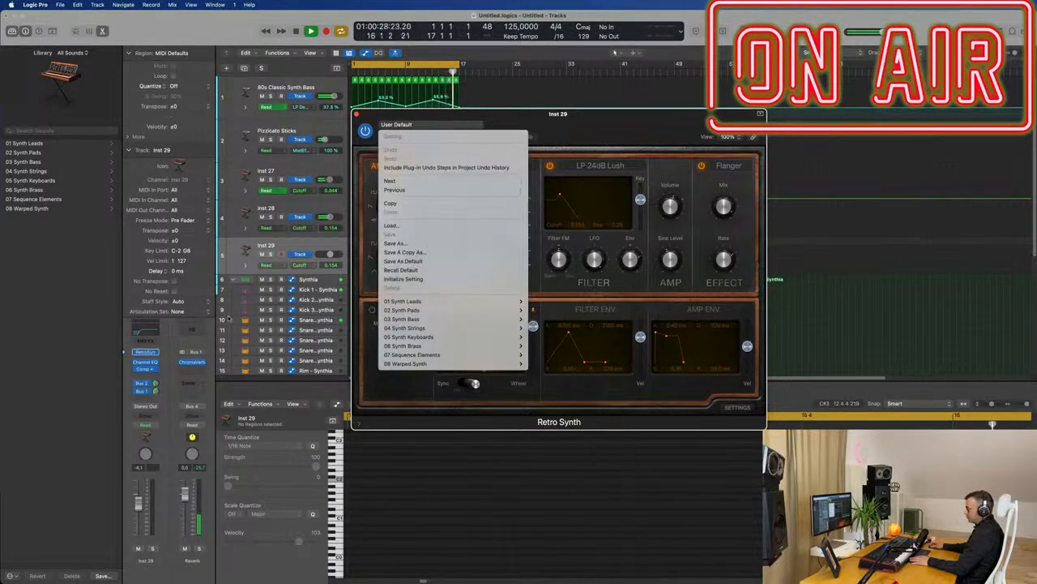
click(159, 354)
click(158, 354)
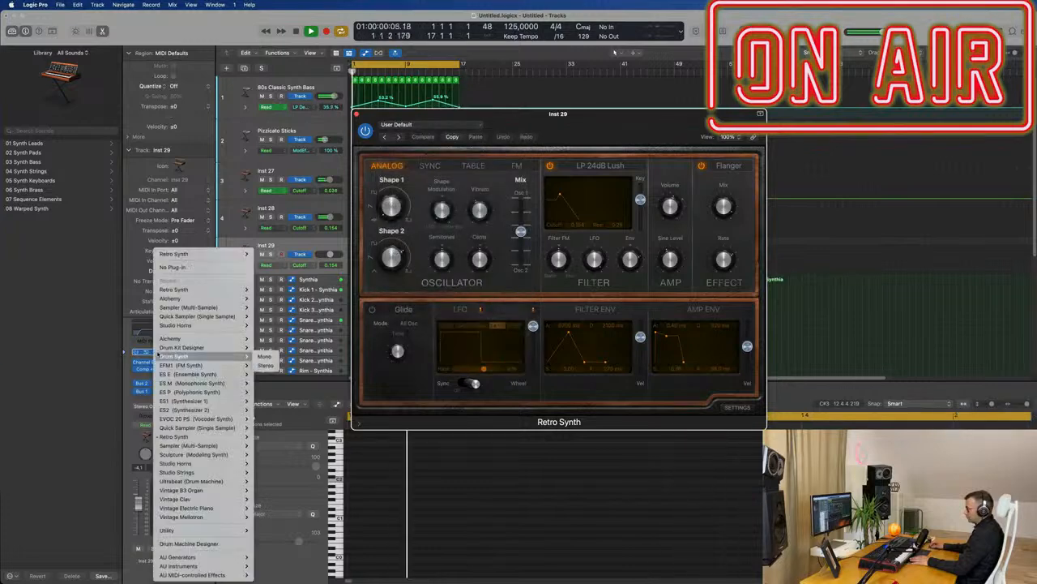
mouse_move(184, 292)
click(274, 300)
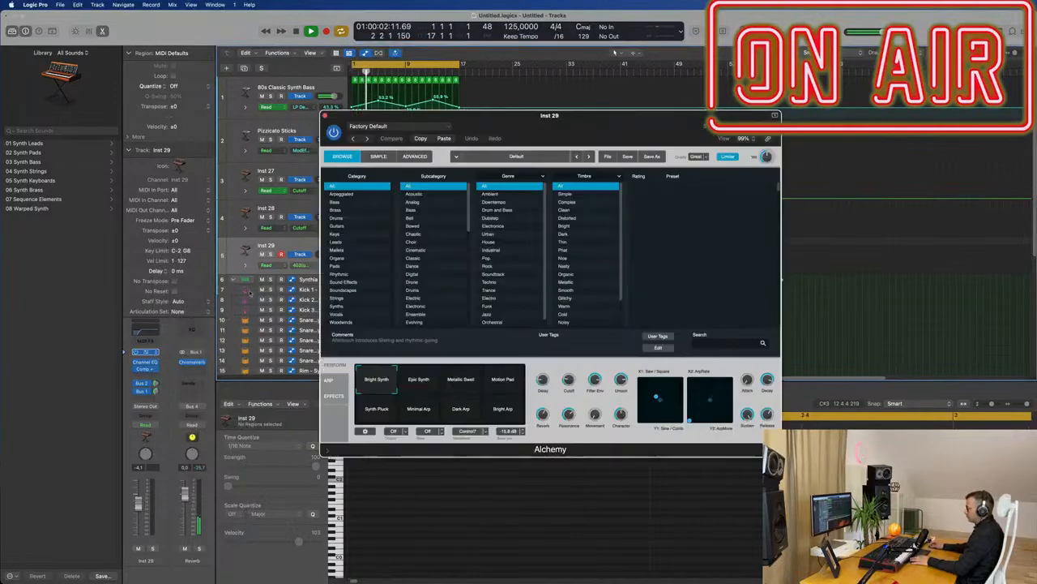
drag(560, 116, 631, 122)
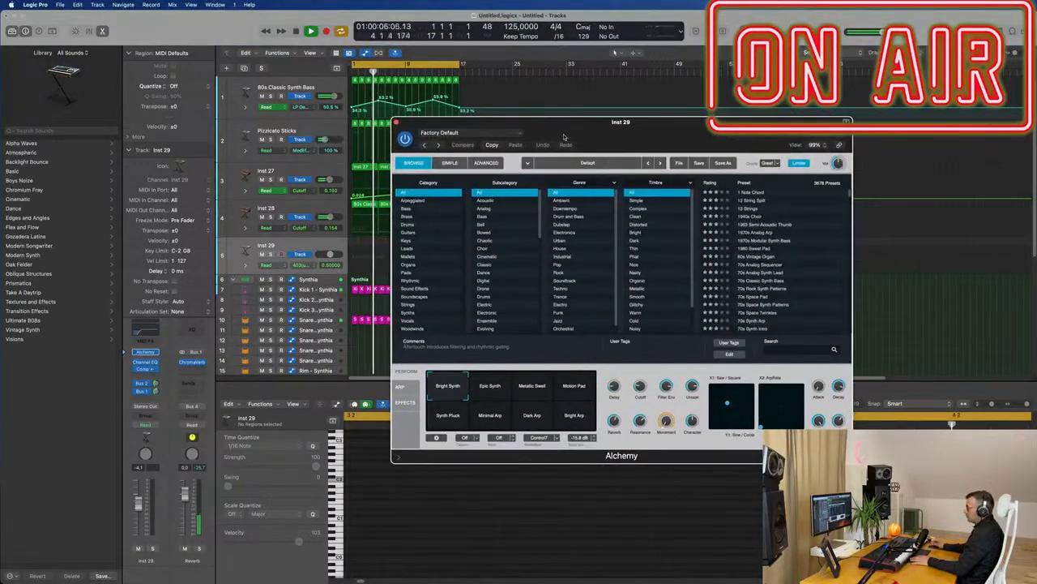
Filter Alchemy's presets to Keys and audition Analog EP and Airy Synth Lead while adjusting the track's Bus 2 send and volume
click(406, 240)
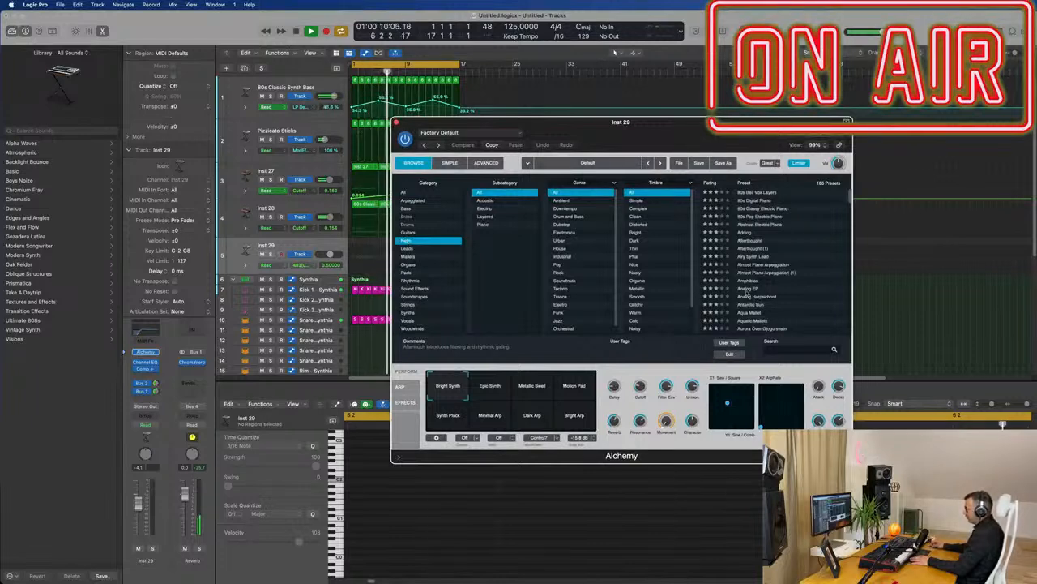
click(750, 289)
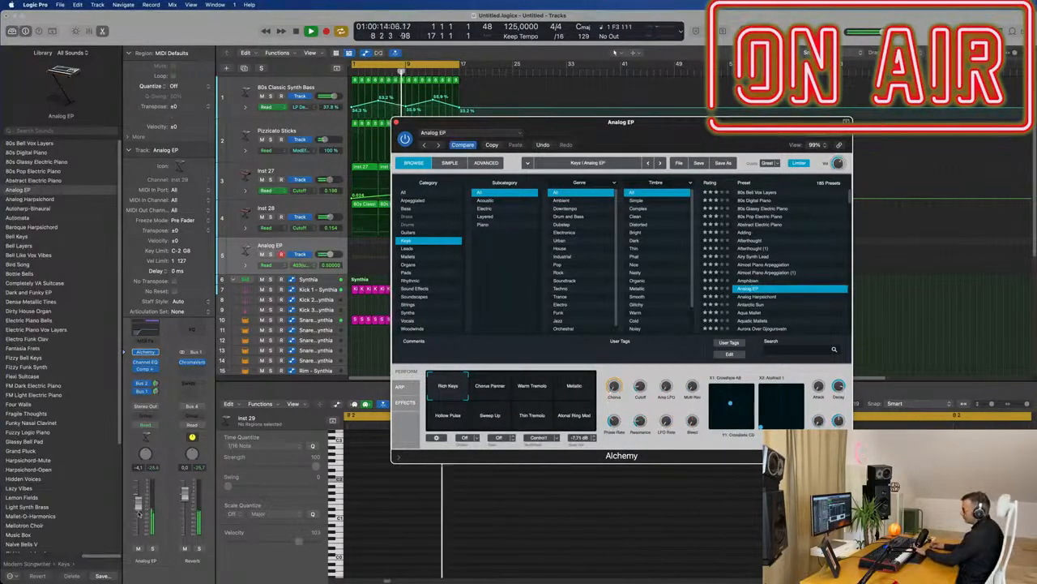
click(155, 384)
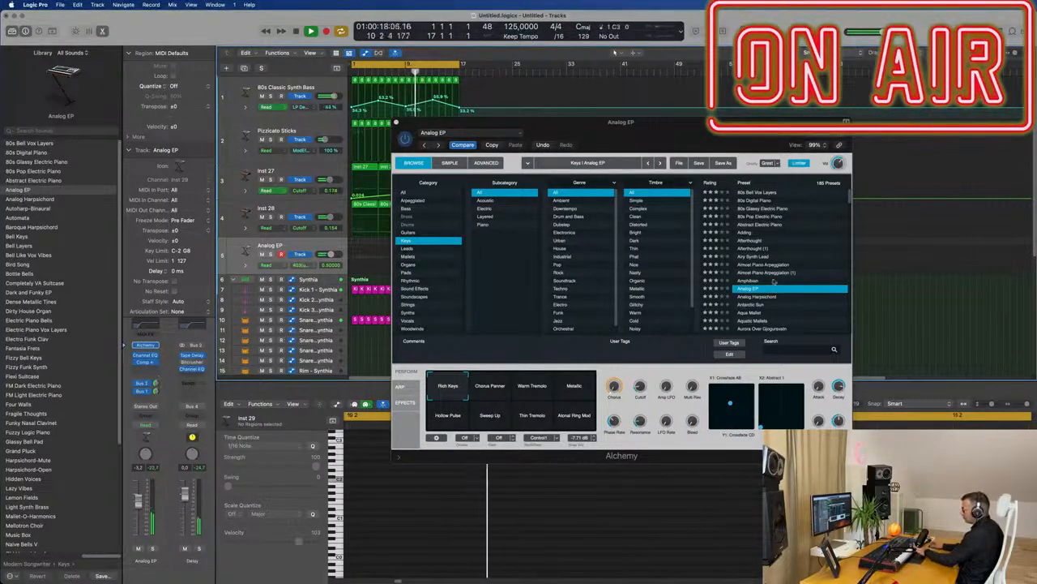
click(754, 256)
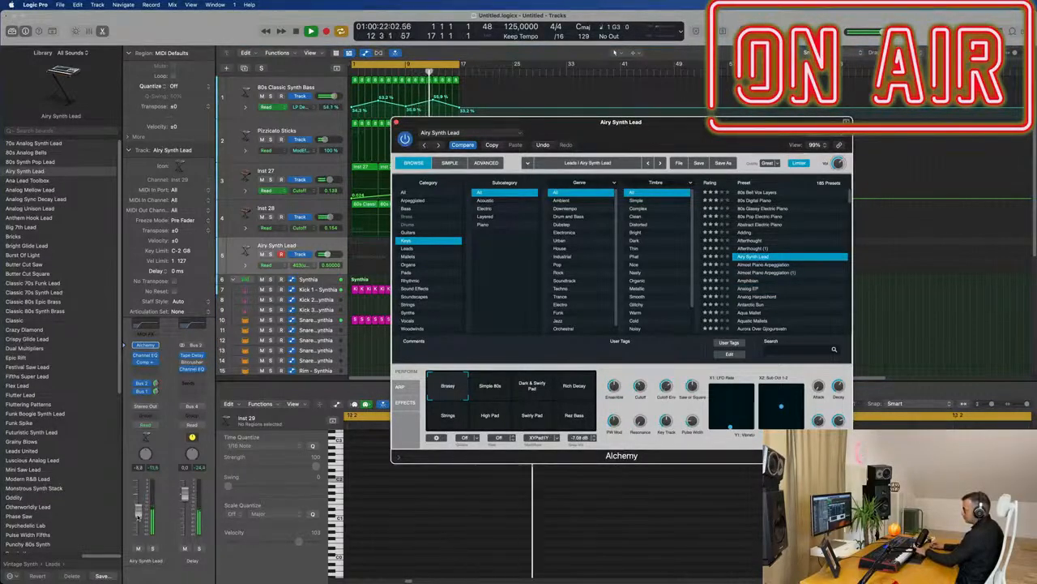
drag(137, 516, 138, 522)
Audition Aquatic Mallets with the channel volume at about -6.4 dB, and load the Aurora Over Iceland preset
scroll(785, 227, down, 3)
click(754, 248)
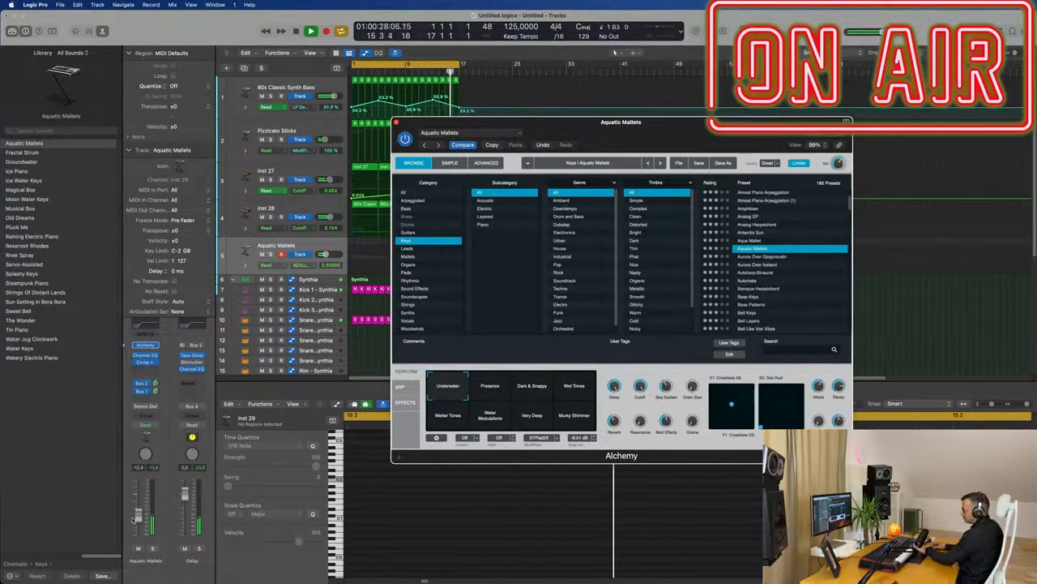
drag(139, 509, 139, 506)
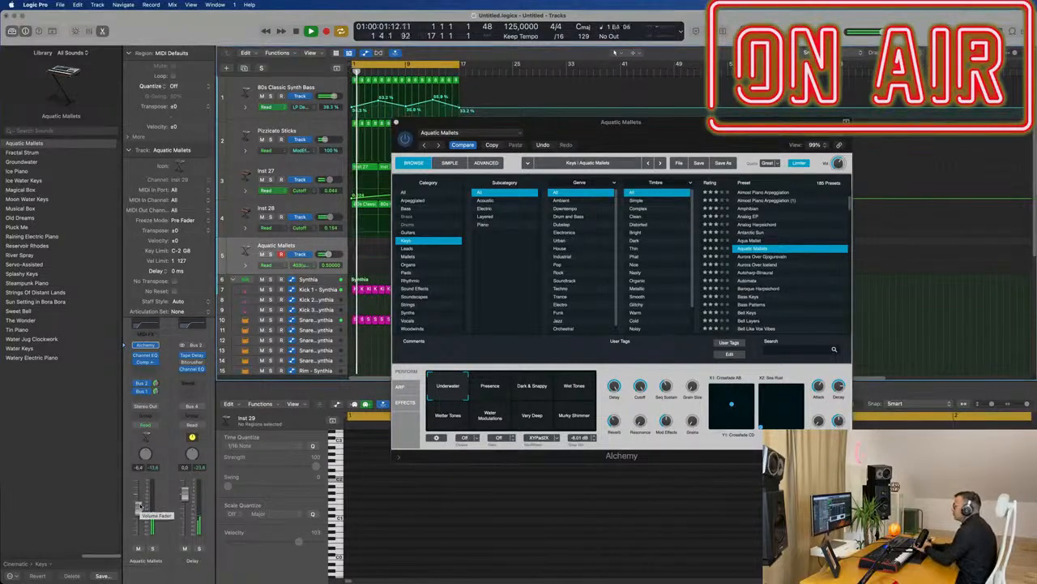
click(760, 265)
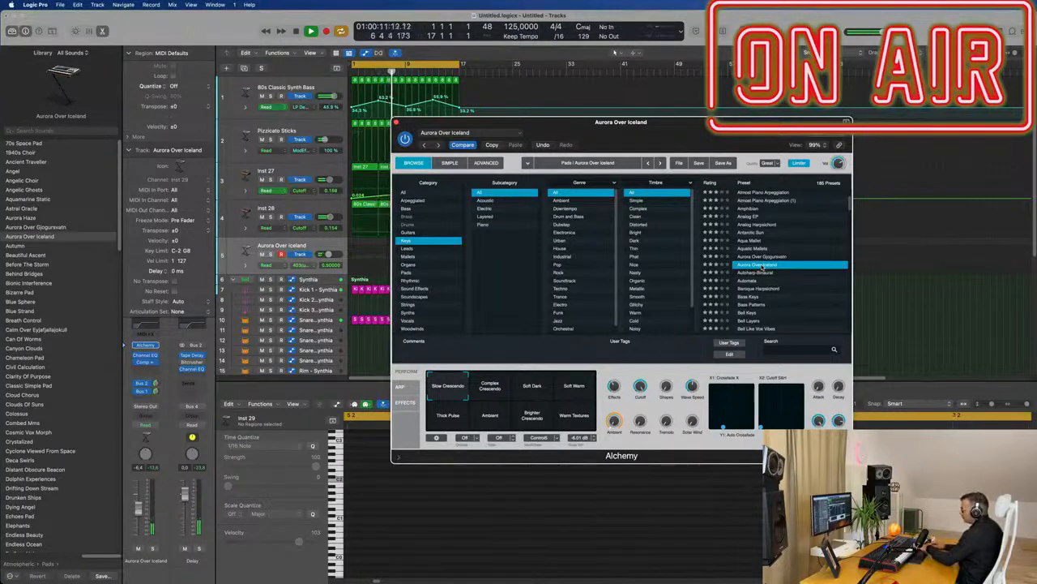
Record a four-bar part on the Aurora Over Iceland track from bar 9 and move the recorded region to bar 1
drag(723, 133, 1001, 146)
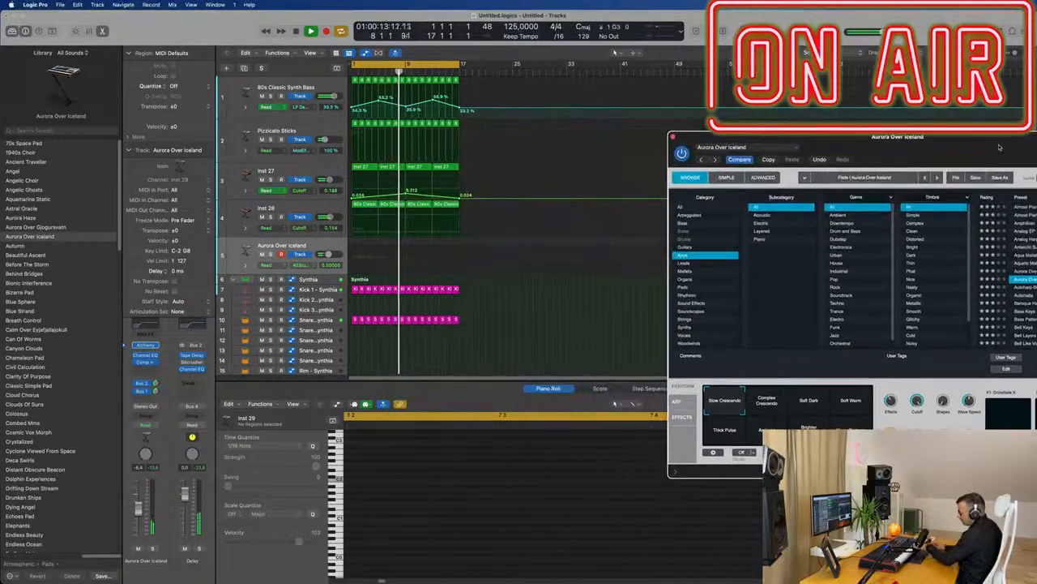
key(r)
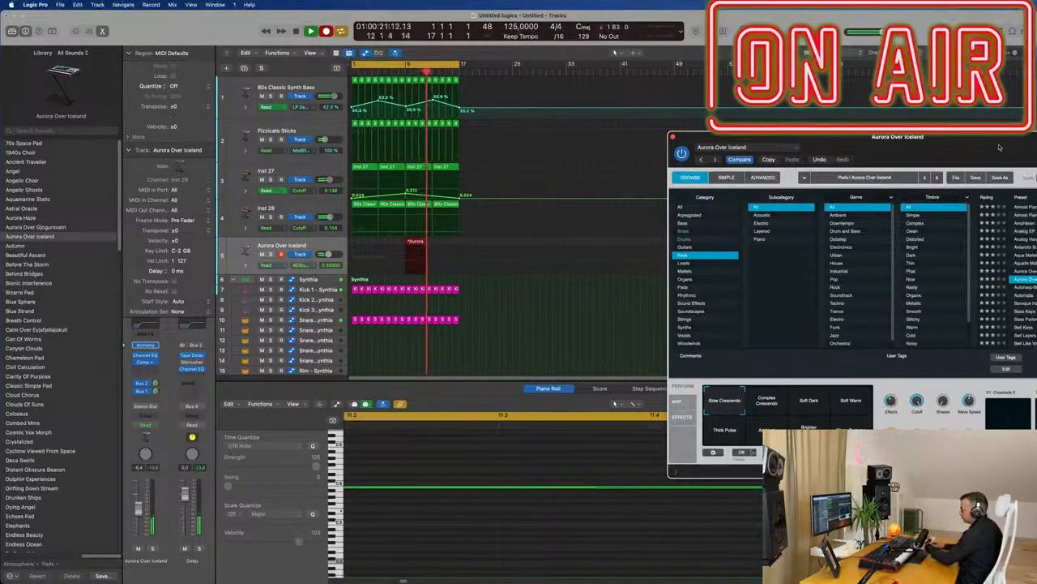
key(space)
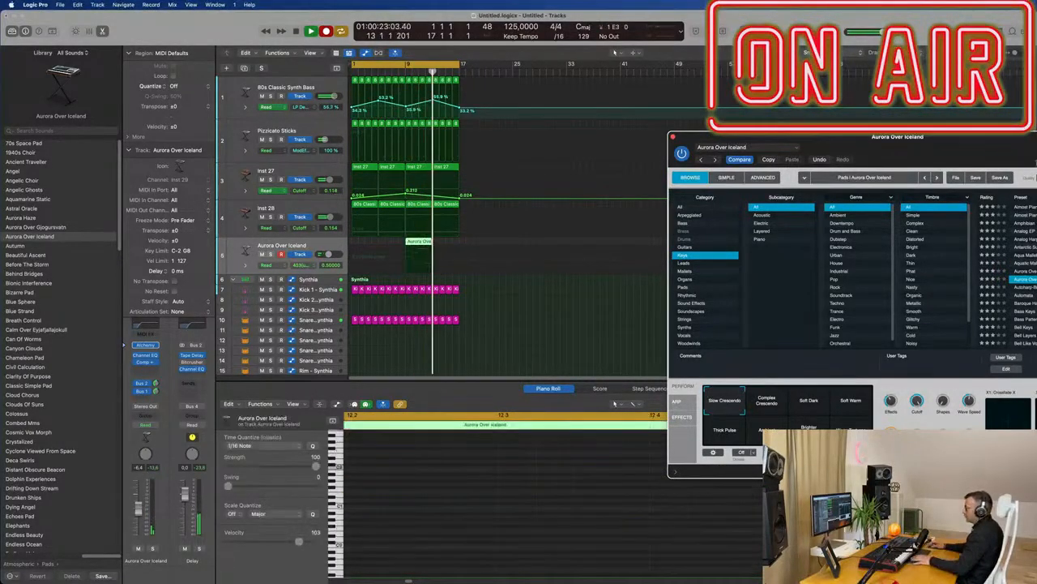
drag(419, 243, 364, 246)
key(Return)
key(space)
Quantize all notes of the recorded Aurora Over Iceland region to the 1/16 Note grid in the Piano Roll
key(e)
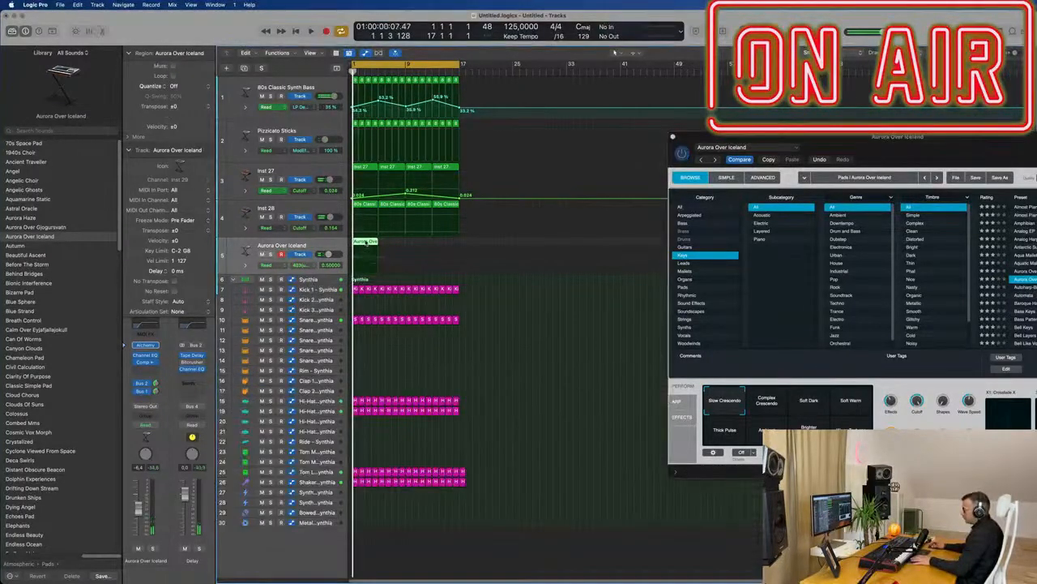
key(e)
scroll(490, 524, down, 5)
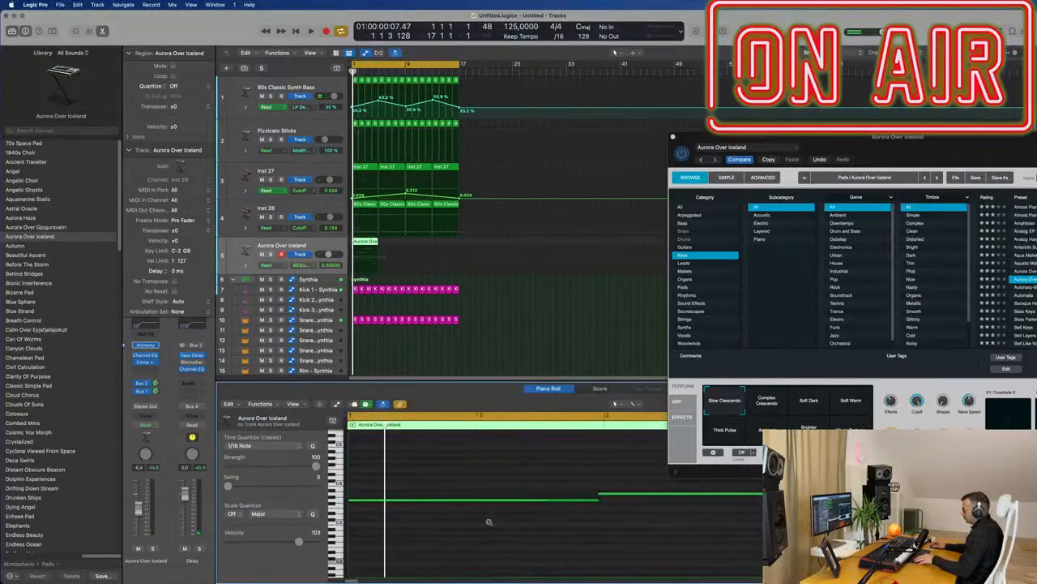
key(super+a)
key(space)
Repeat the Aurora Over Iceland region up to bar 17 and raise its channel volume to about -5 dB
drag(969, 137, 859, 81)
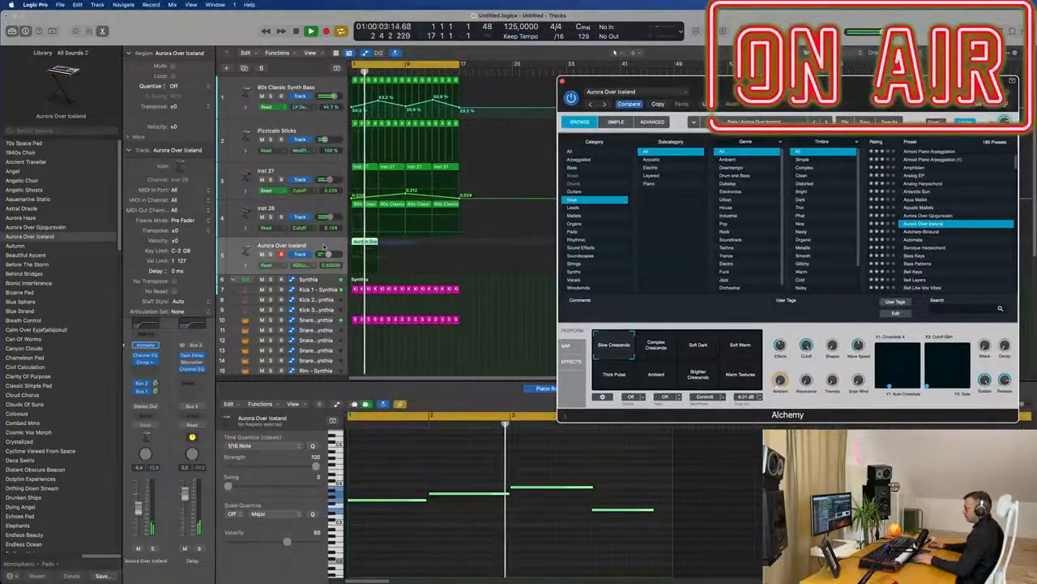
key(super+r)
drag(648, 84, 627, 91)
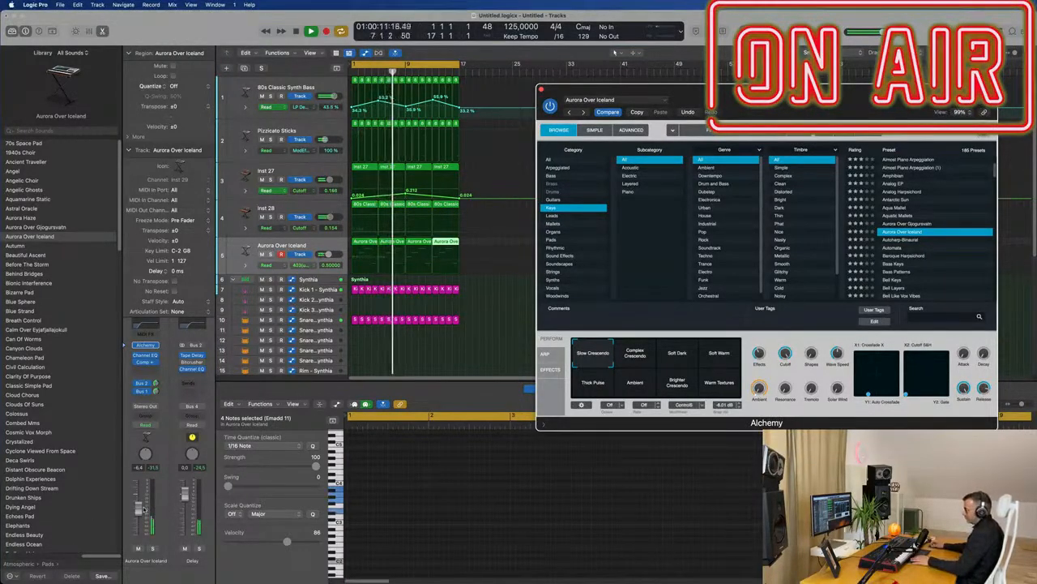
drag(143, 509, 144, 507)
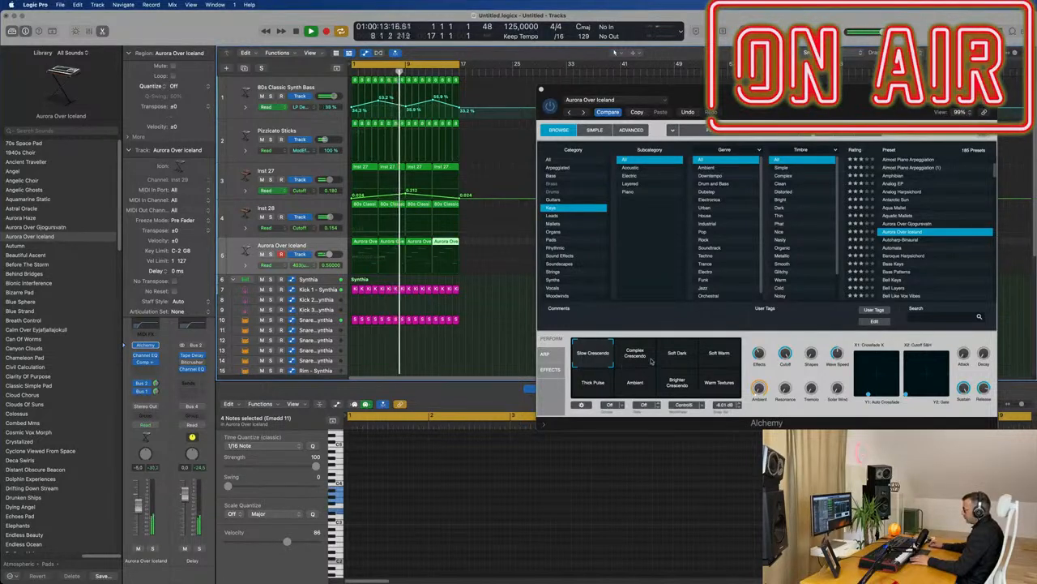
Audition Alchemy's other performance snapshots during playback, from Complex Crescendo and Soft Dark through Warm Textures
click(636, 355)
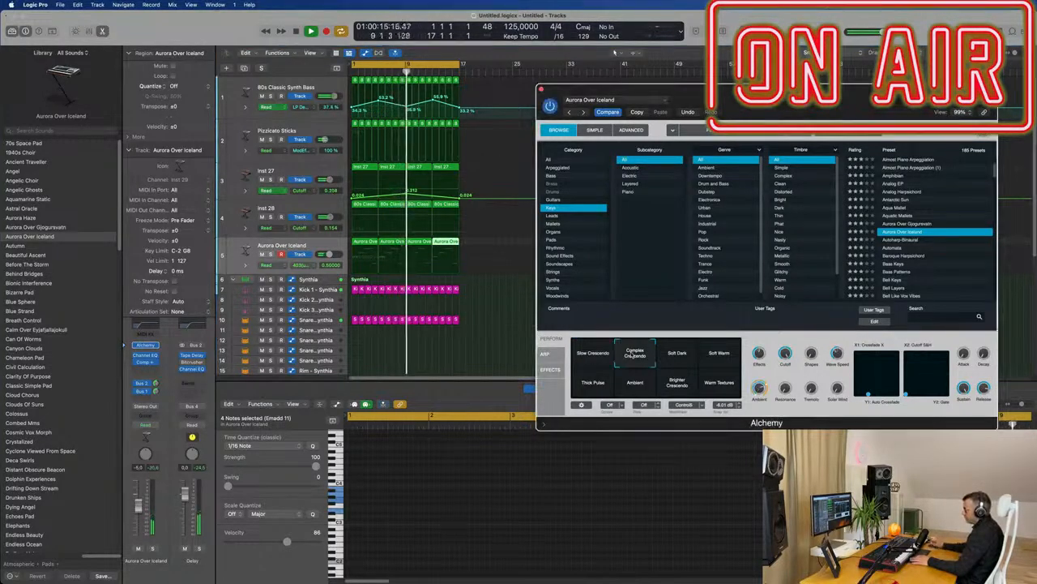
click(681, 358)
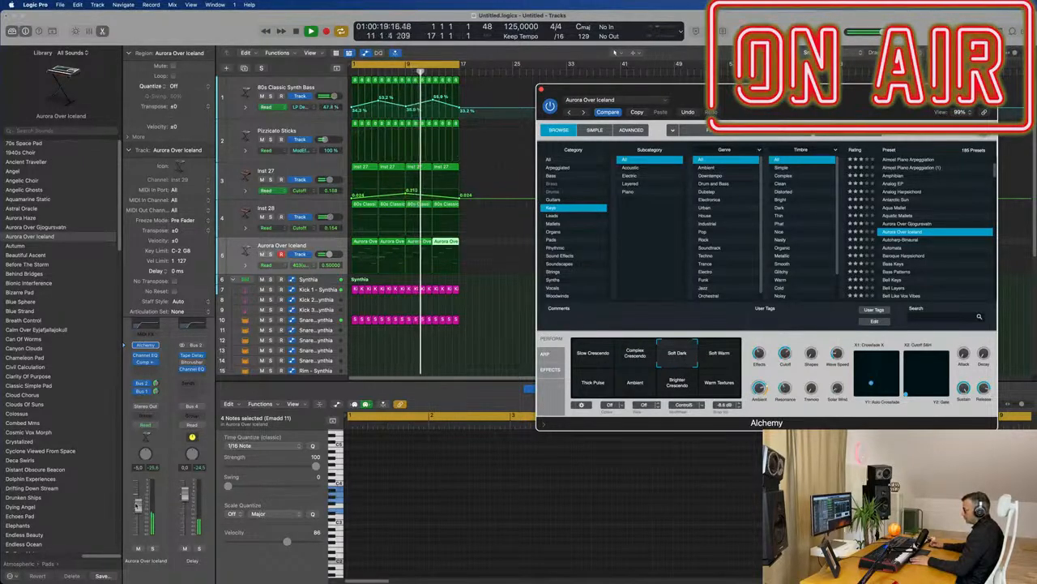
click(719, 353)
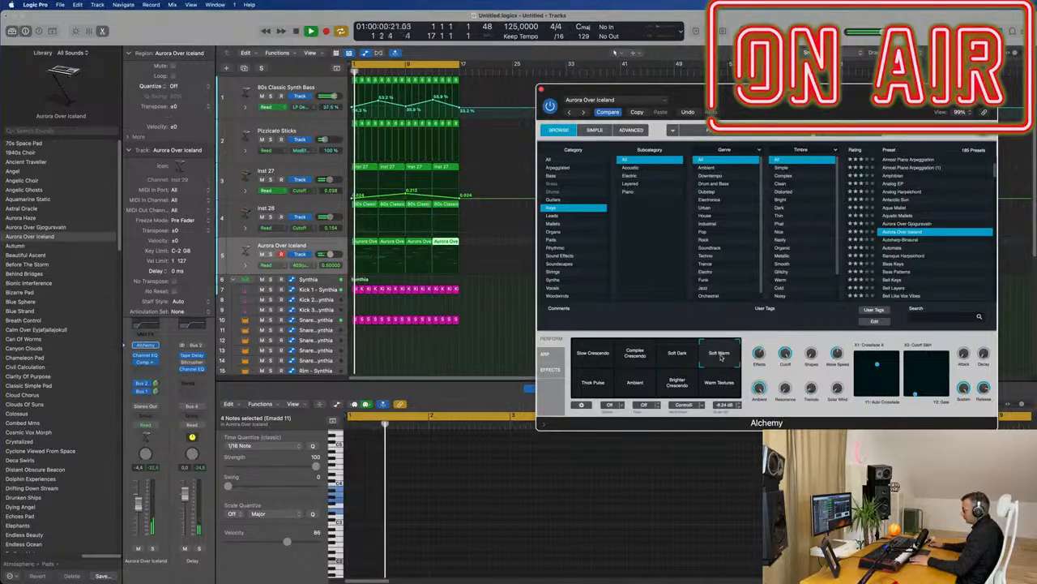
click(595, 388)
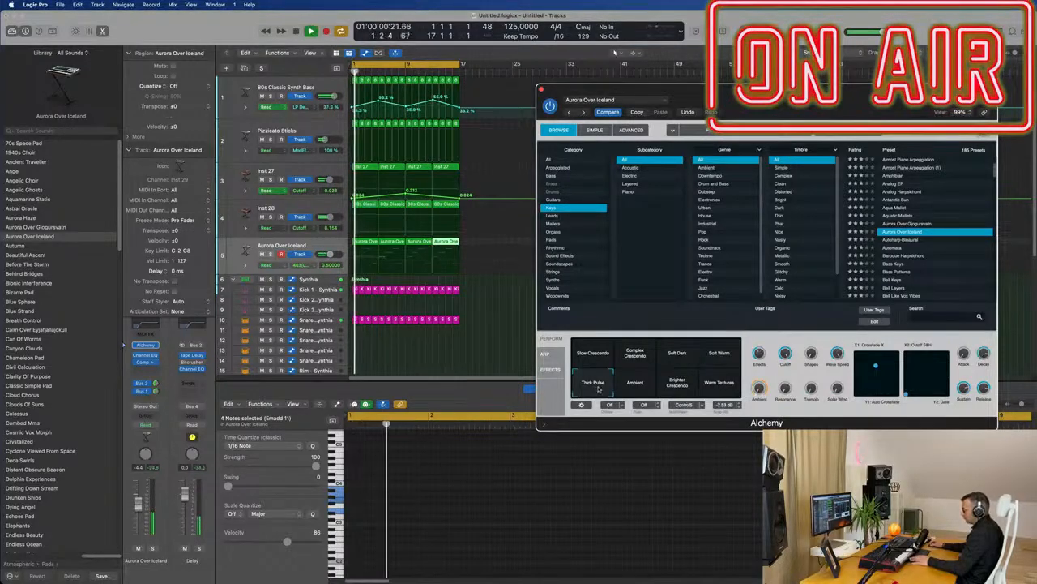
click(624, 391)
click(674, 389)
click(706, 382)
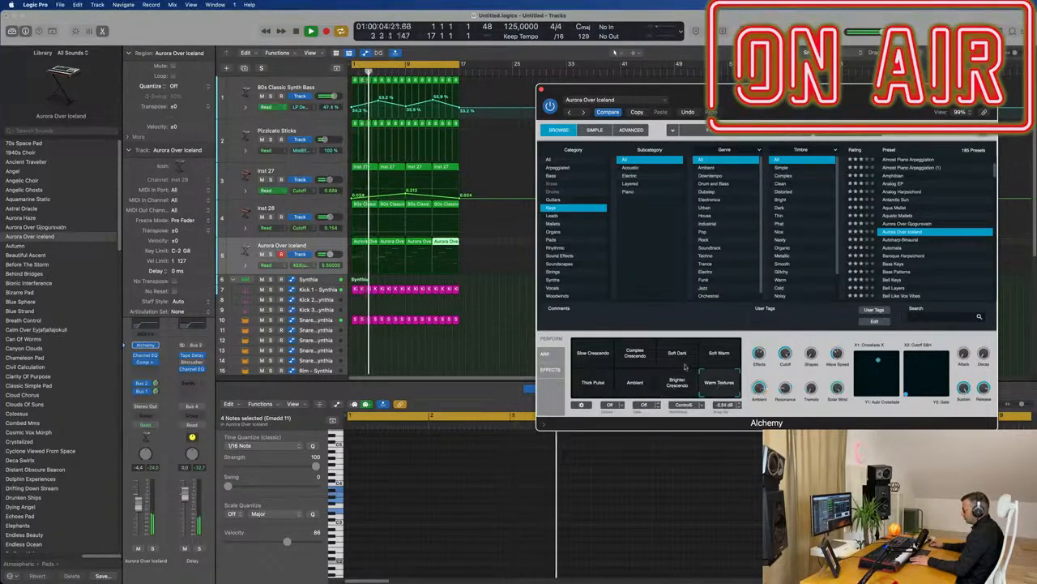
Compare the Slow Crescendo and Complex Crescendo snapshots, settle on Slow Crescendo and close the Alchemy window
click(594, 354)
key(space)
click(640, 354)
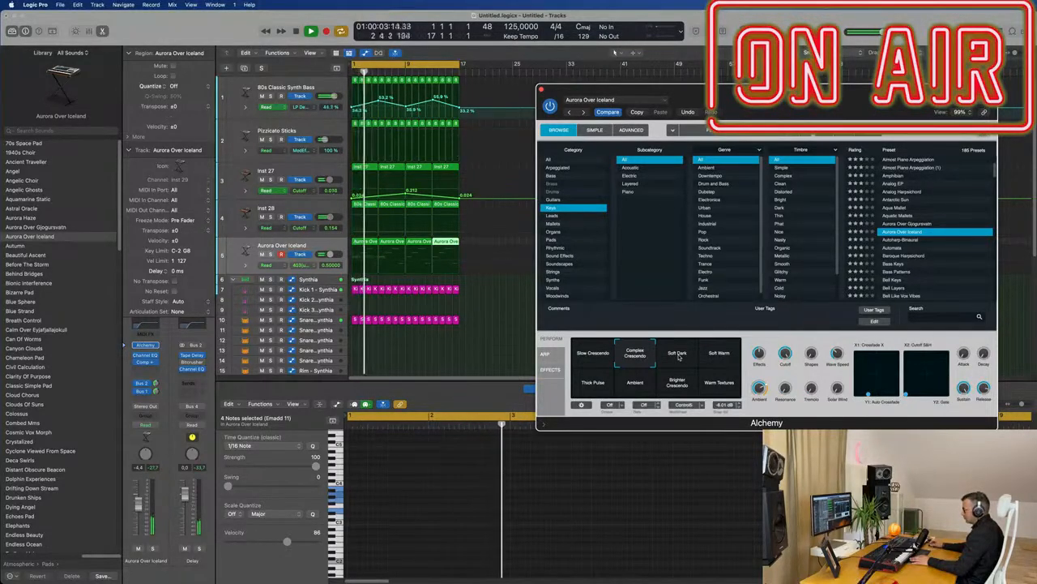
click(596, 354)
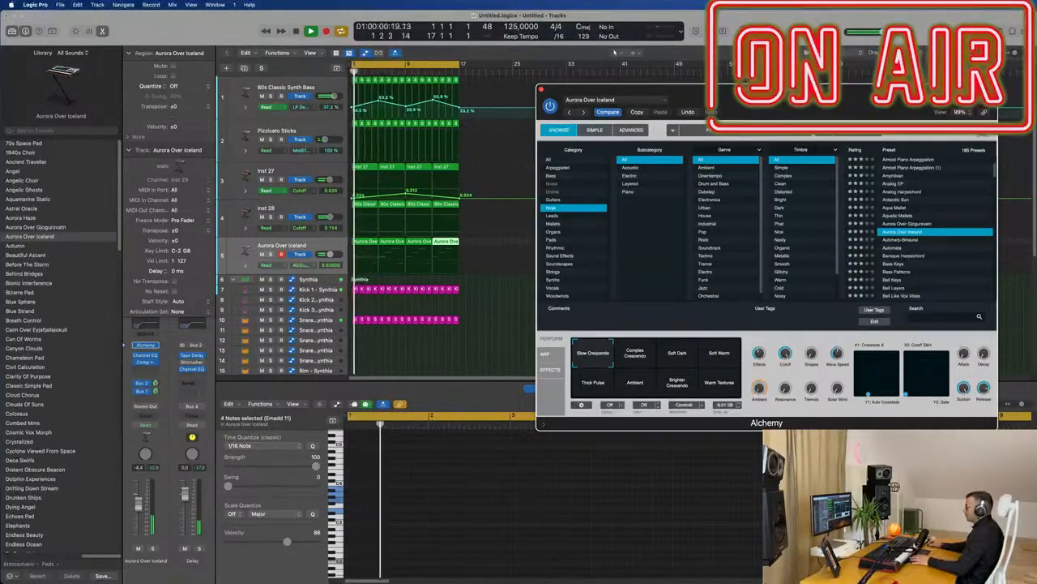
drag(621, 91, 535, 113)
click(457, 111)
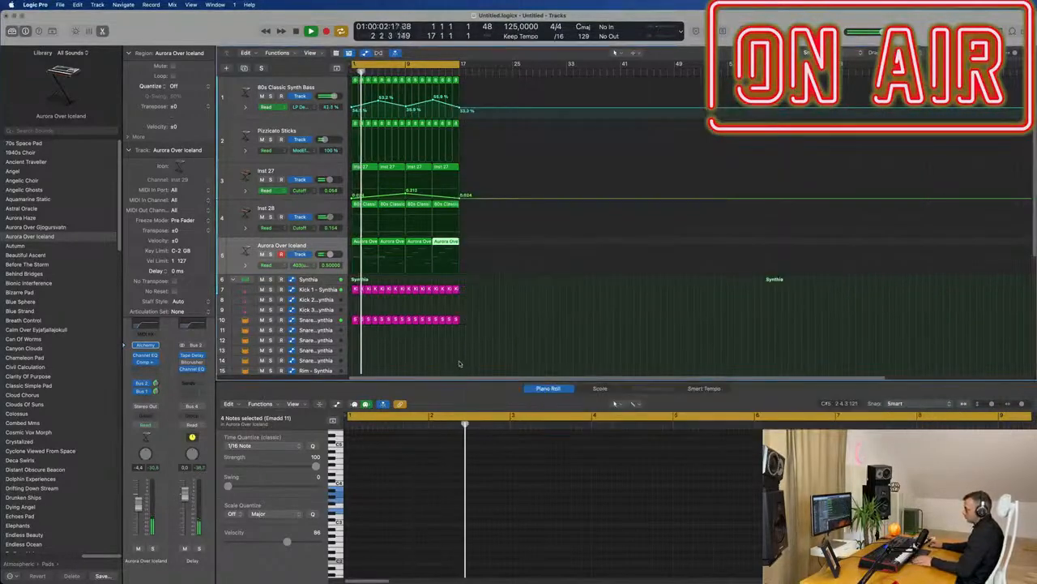
Select every region in the arrangement and repeat the whole 16-bar section up to bar 65
key(super+a)
key(super+r)
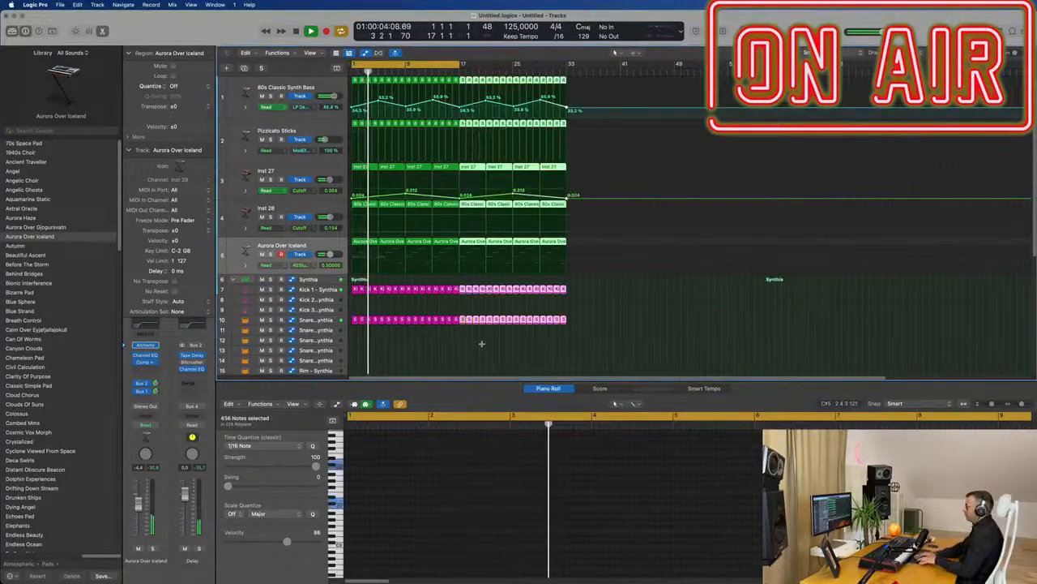
key(super+r)
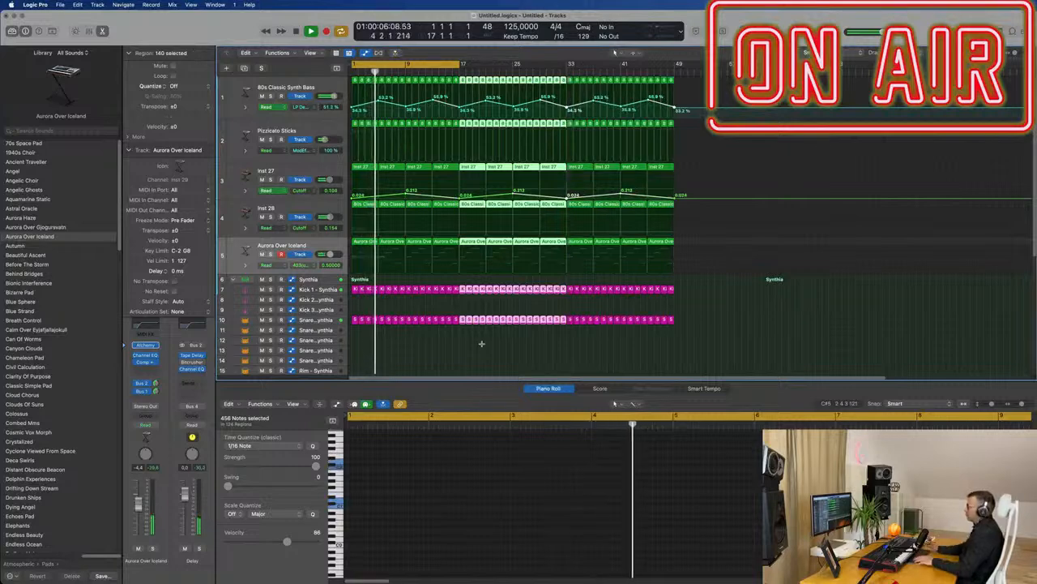
key(super+r)
key(super+Left)
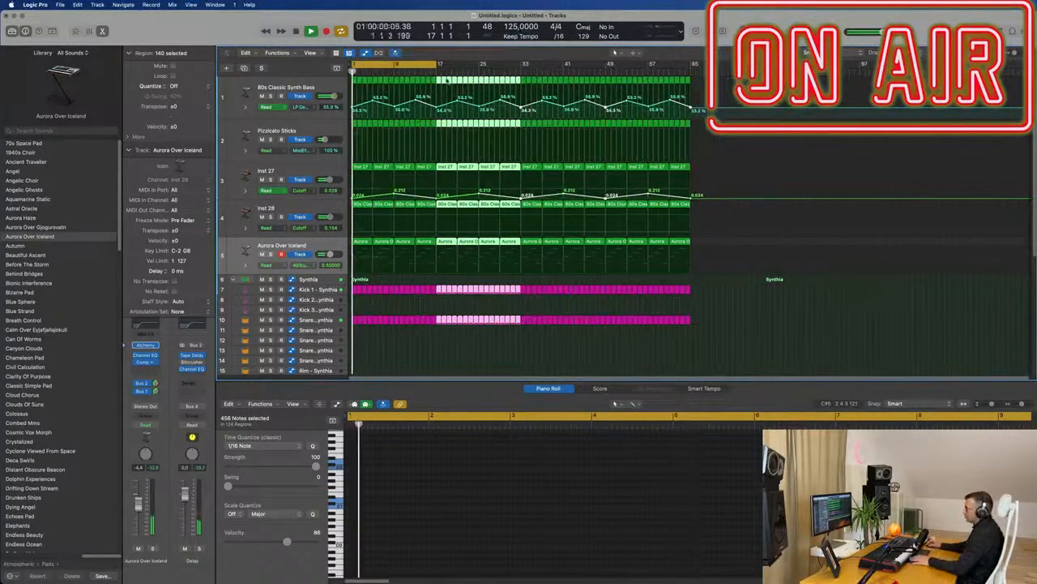
Extend the cycle range to bar 65 and select the Aurora Over Iceland track with its regions
drag(439, 63, 692, 80)
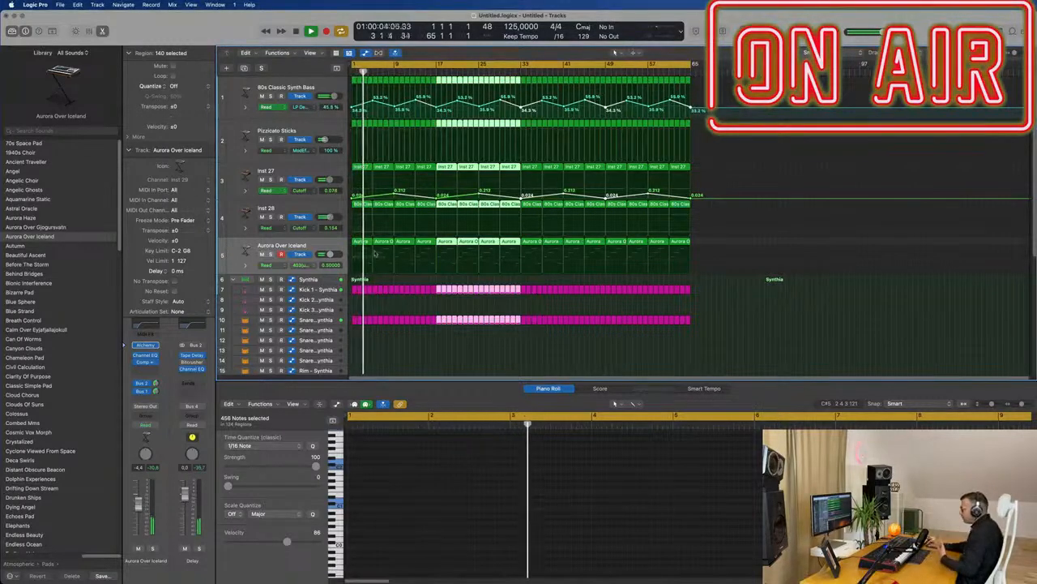
click(334, 247)
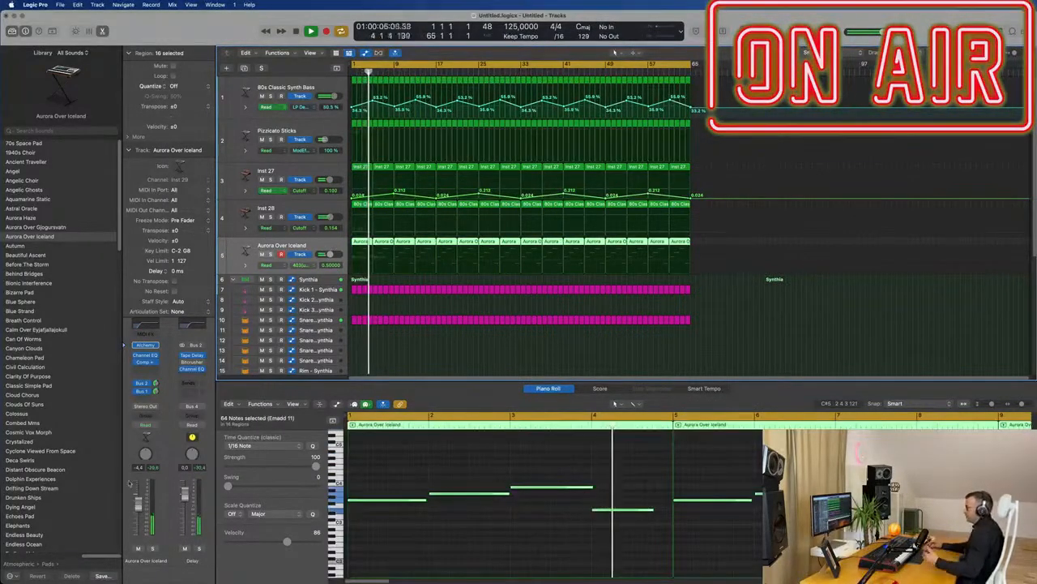